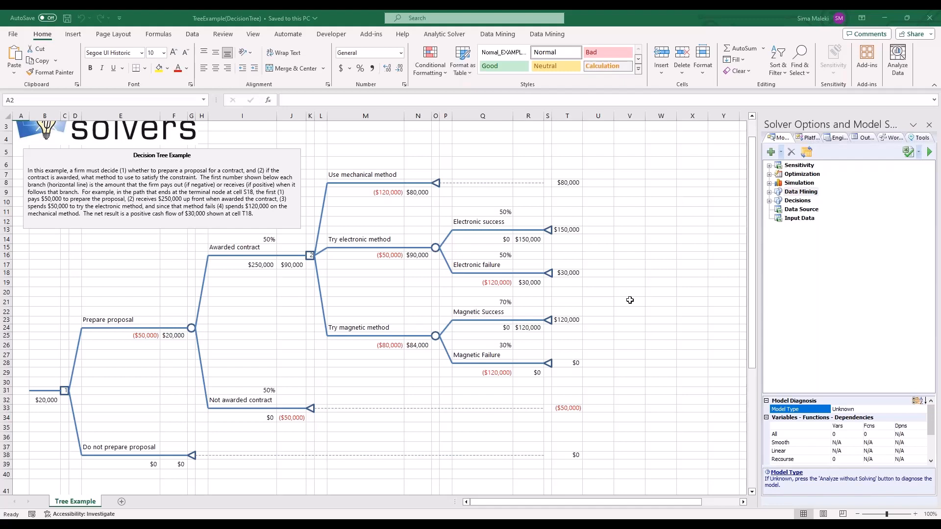
- Switch to the blank Book1 workbook and restore its window down so it floats over the tree example
{"action": "scroll", "coordinate": [630, 300], "scroll_direction": "down", "scroll_amount": 1}
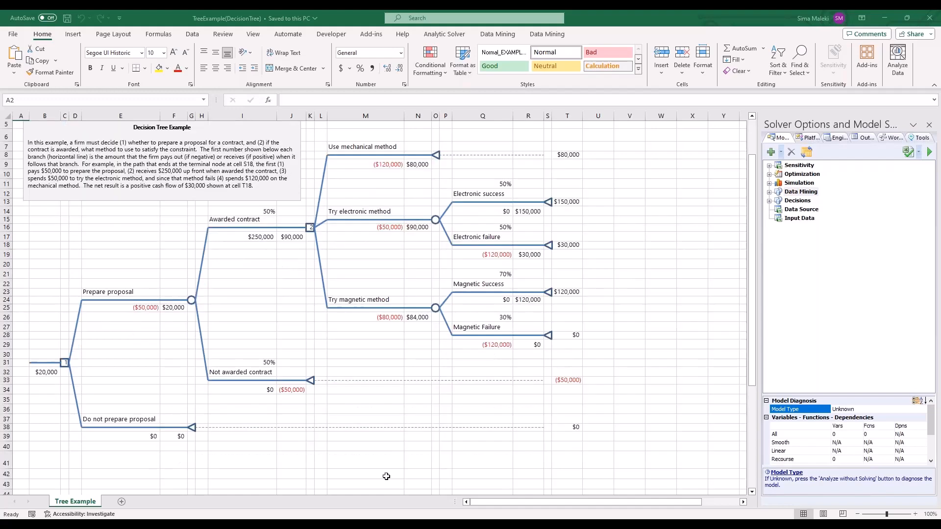
{"action": "mouse_move", "coordinate": [276, 519]}
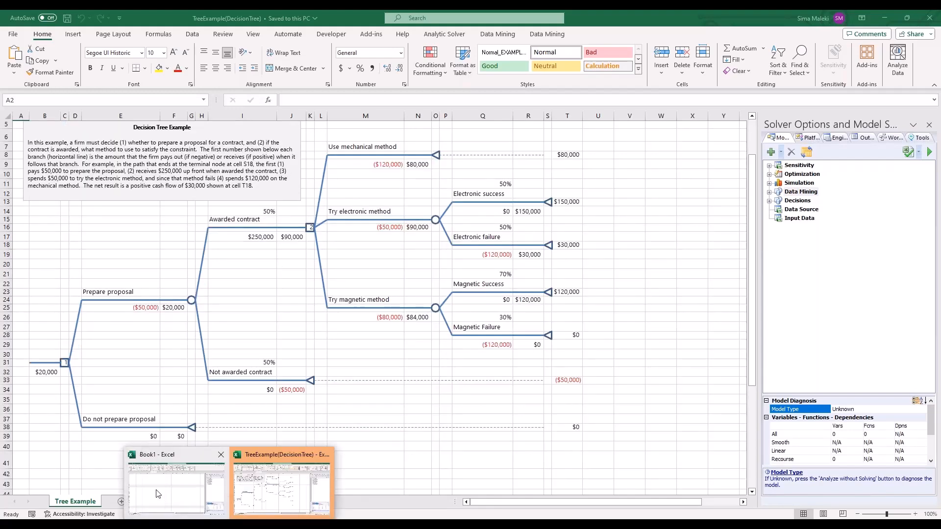
{"action": "left_click", "coordinate": [157, 493]}
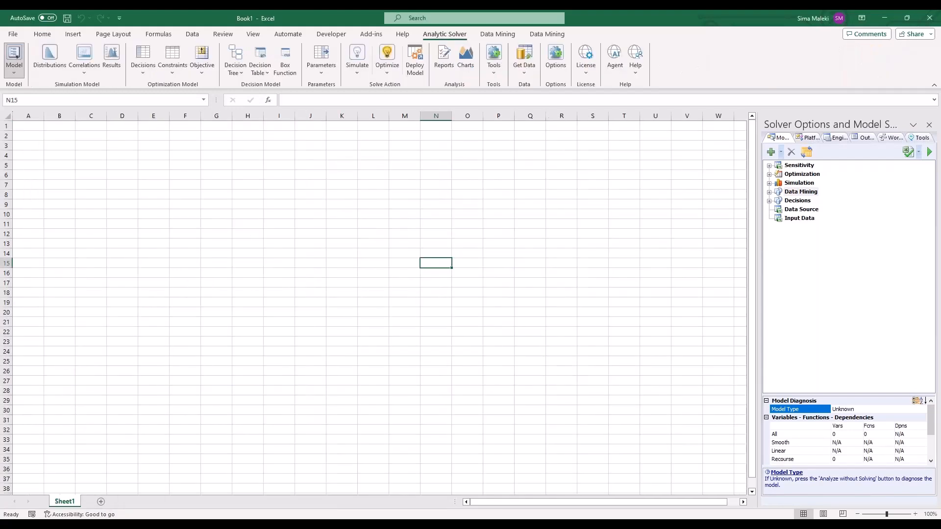
{"action": "left_click", "coordinate": [907, 17]}
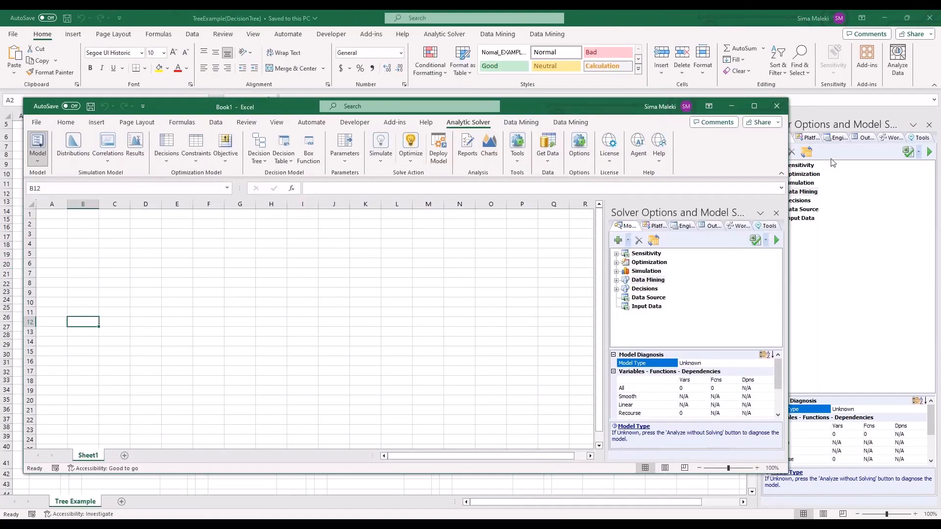
{"action": "left_click", "coordinate": [796, 169]}
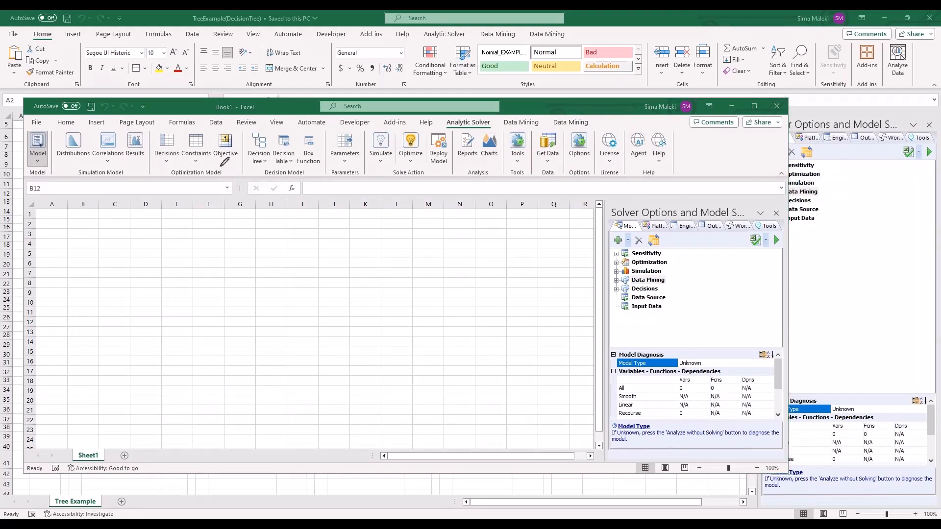
{"action": "mouse_move", "coordinate": [258, 174]}
{"action": "left_mouse_down"}
{"action": "mouse_move", "coordinate": [242, 118]}
{"action": "mouse_move", "coordinate": [297, 146]}
{"action": "mouse_move", "coordinate": [247, 173]}
{"action": "left_mouse_up"}
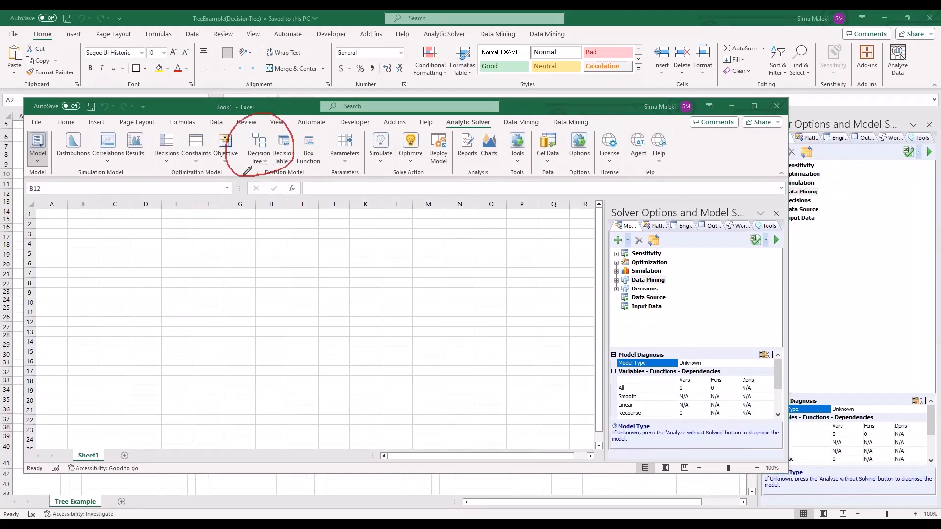
{"action": "mouse_move", "coordinate": [324, 183]}
{"action": "left_mouse_down"}
{"action": "mouse_move", "coordinate": [219, 182]}
{"action": "mouse_move", "coordinate": [243, 186]}
{"action": "left_mouse_up"}
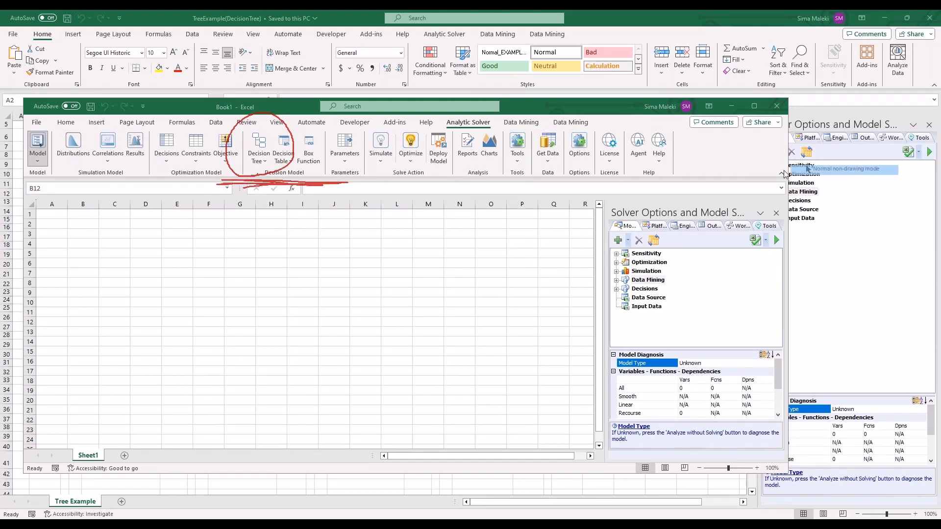
- Start a new Decision node for a decision tree and name its branches "Prepare the proposal" and "Not to prepare it"
{"action": "left_click", "coordinate": [264, 158]}
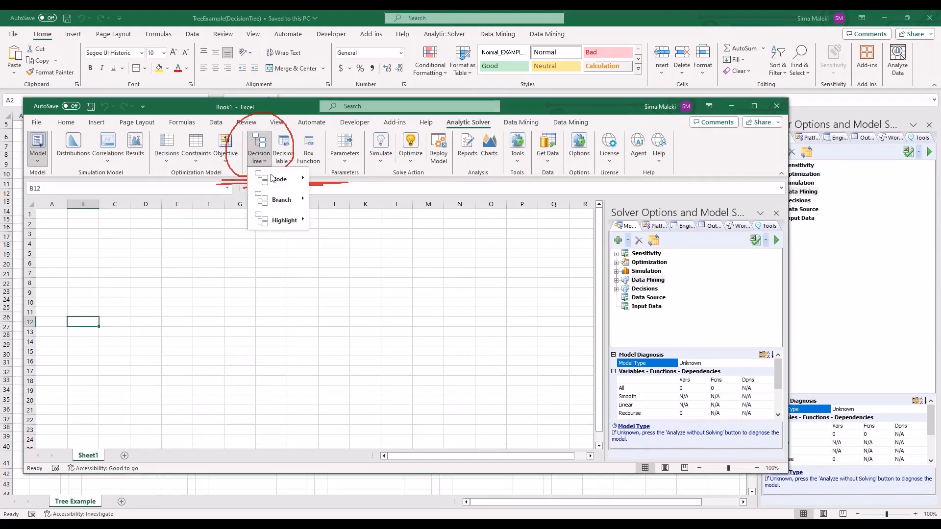
{"action": "left_click", "coordinate": [349, 185]}
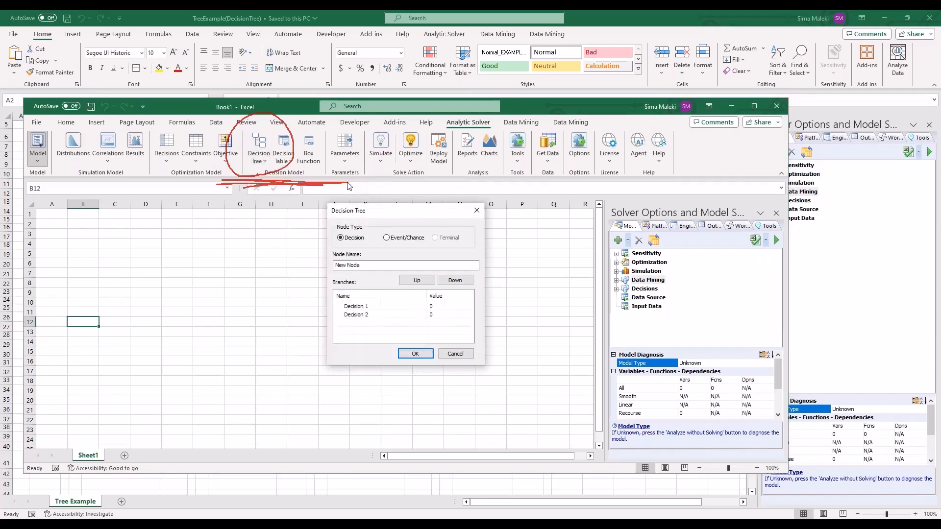
{"action": "left_click", "coordinate": [797, 152]}
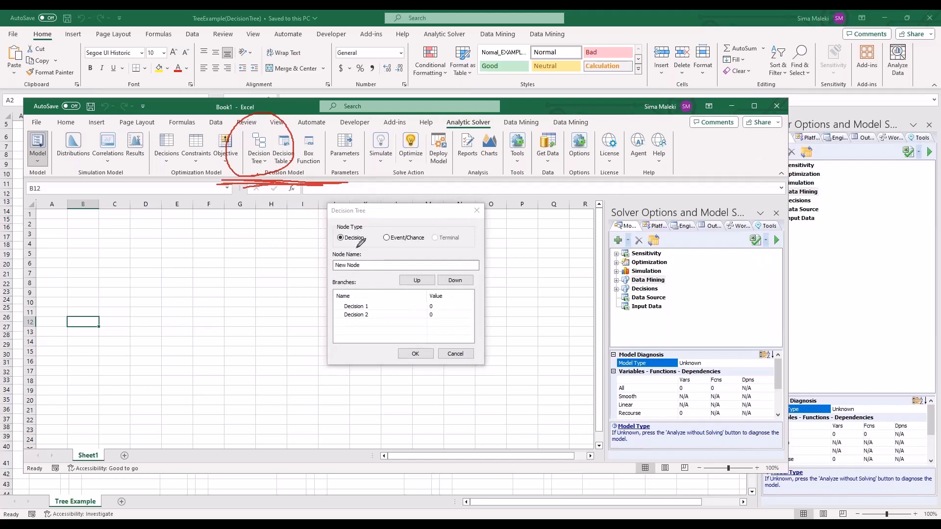
{"action": "mouse_move", "coordinate": [363, 247]}
{"action": "left_mouse_down"}
{"action": "mouse_move", "coordinate": [329, 240]}
{"action": "mouse_move", "coordinate": [372, 214]}
{"action": "mouse_move", "coordinate": [485, 221]}
{"action": "mouse_move", "coordinate": [397, 247]}
{"action": "mouse_move", "coordinate": [341, 247]}
{"action": "left_mouse_up"}
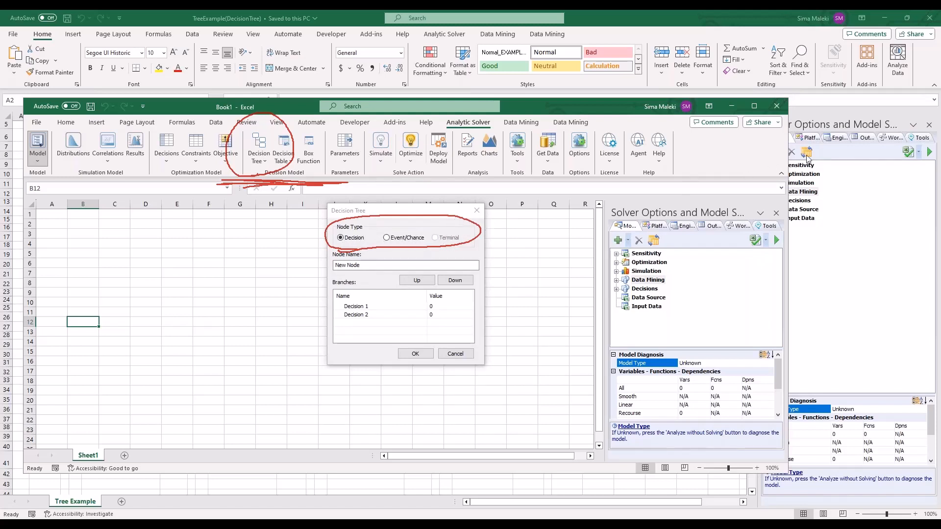
{"action": "key", "text": "Escape"}
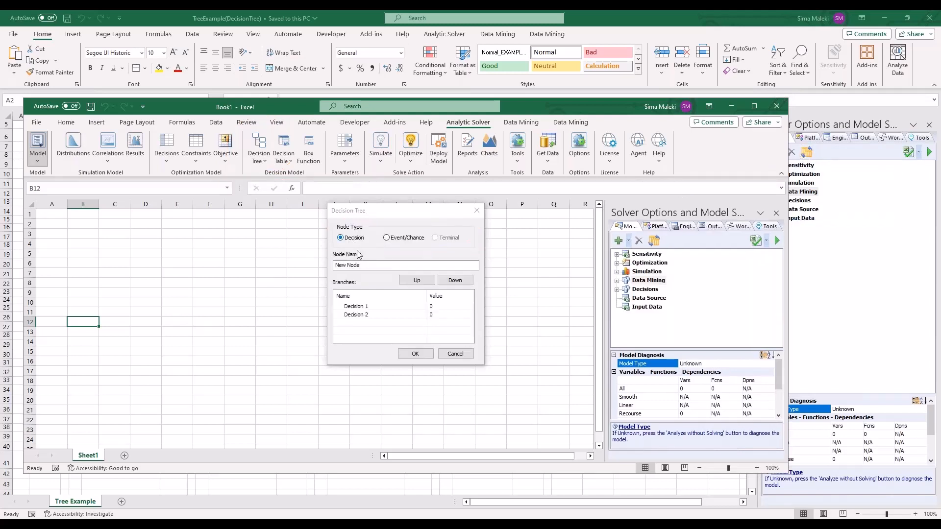
{"action": "left_click", "coordinate": [360, 308]}
{"action": "left_click", "coordinate": [359, 308]}
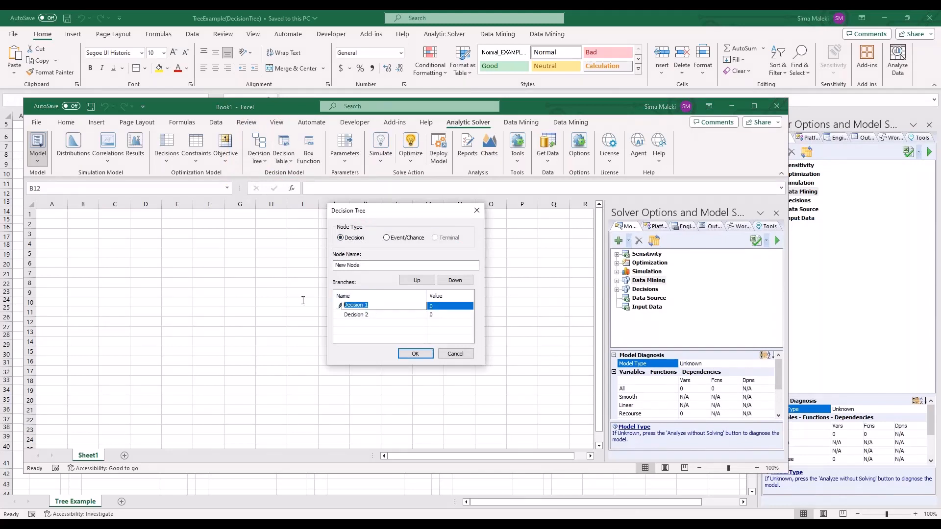
{"action": "type", "text": "Prepare the proposal"}
{"action": "key", "text": "Return"}
{"action": "key", "text": "F2"}
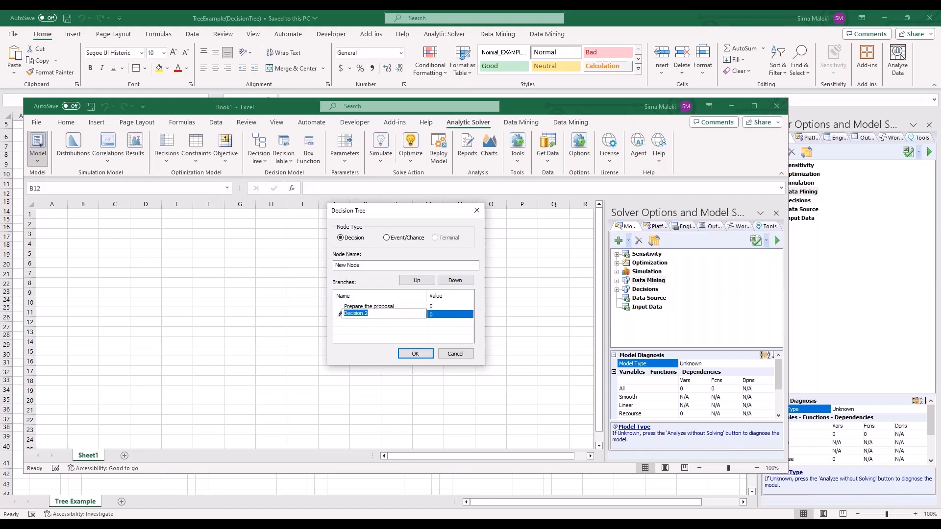
{"action": "type", "text": "Not to prepare it"}
- Set the "Prepare the proposal" branch value to -50000 and create the decision node on the sheet
{"action": "left_click", "coordinate": [443, 307]}
{"action": "left_click", "coordinate": [443, 308]}
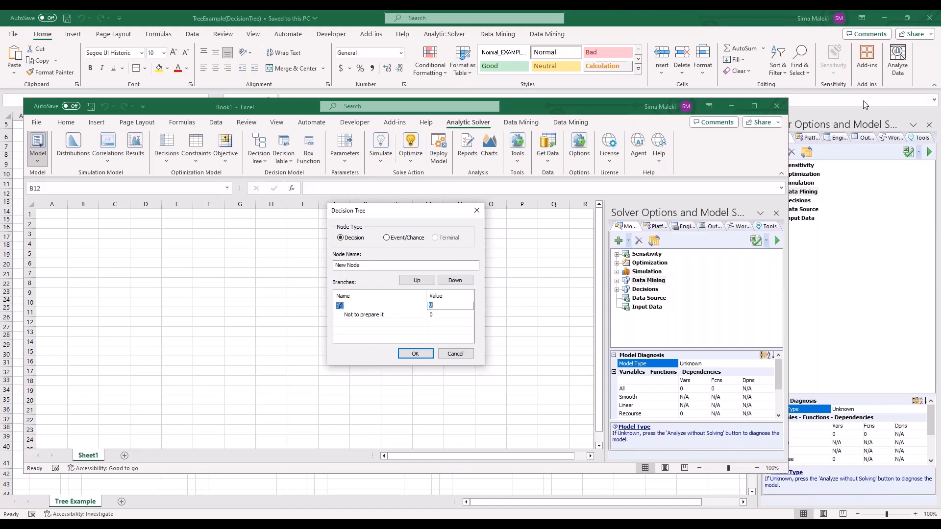
{"action": "type", "text": "-50000"}
{"action": "left_click", "coordinate": [414, 353]}
- Select the terminal node at the end of the "Prepare the proposal" branch
{"action": "left_click", "coordinate": [103, 302]}
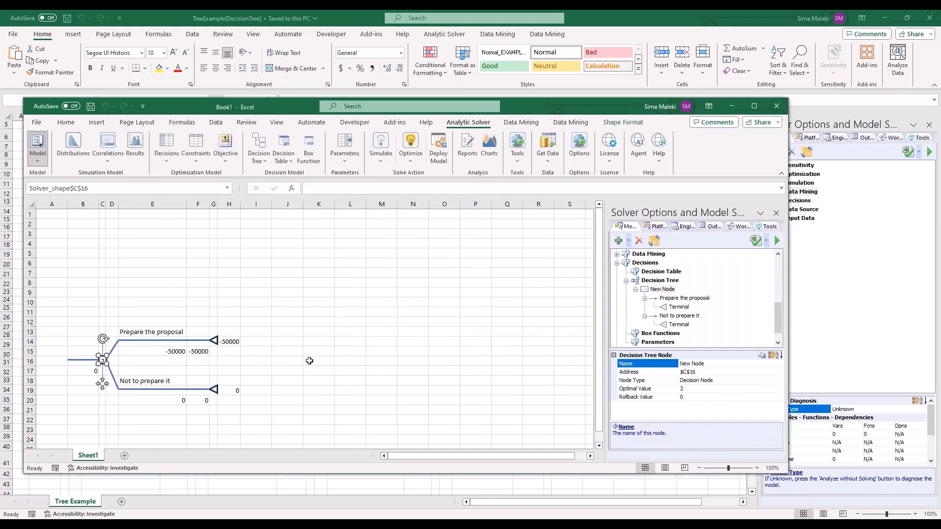
{"action": "scroll", "coordinate": [103, 336], "scroll_direction": "up", "scroll_amount": 1, "text": "ctrl"}
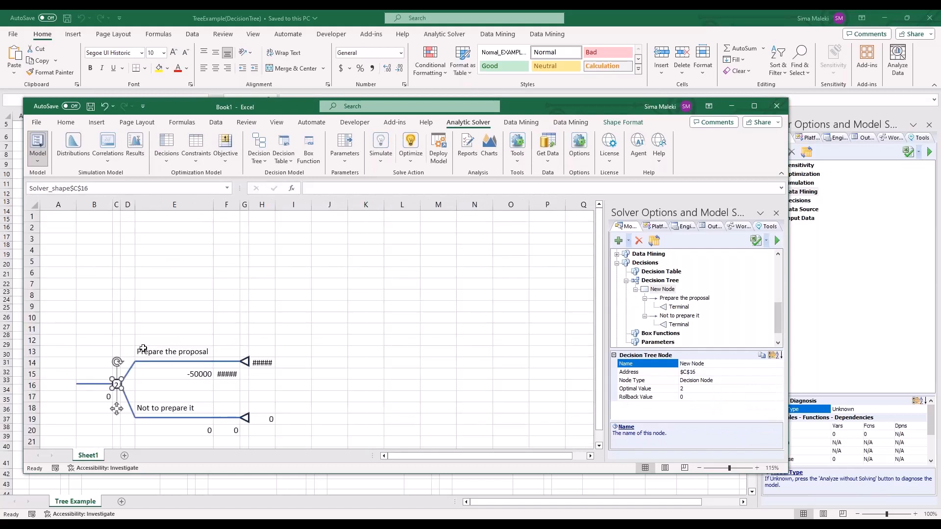
{"action": "left_click", "coordinate": [254, 421]}
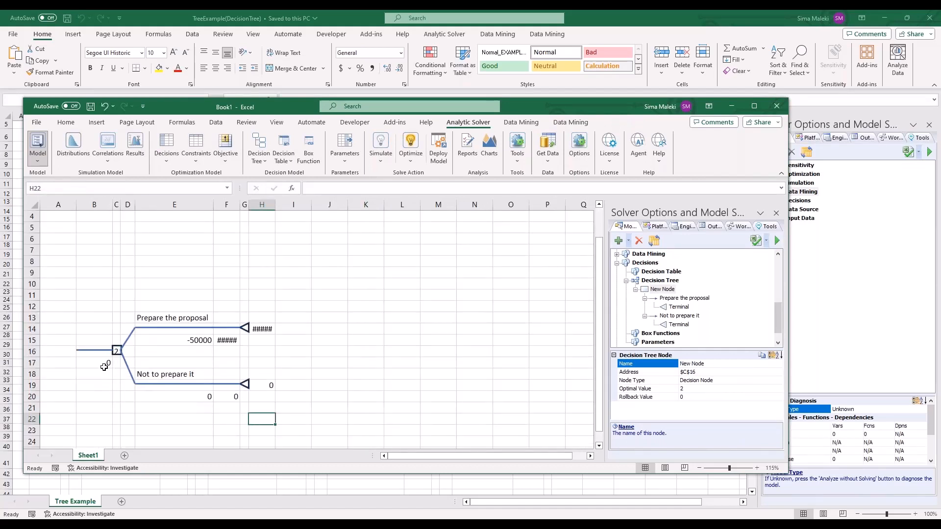
{"action": "left_click", "coordinate": [114, 352]}
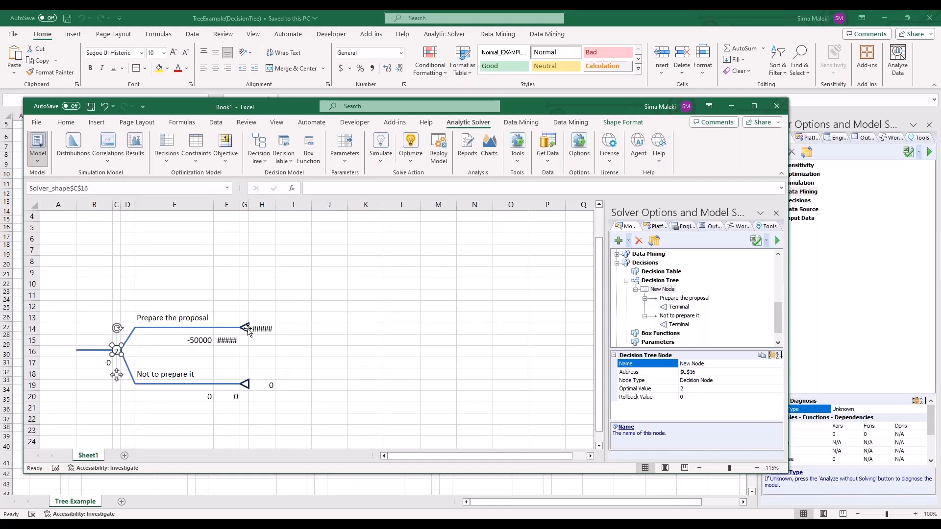
{"action": "scroll", "coordinate": [249, 329], "scroll_direction": "up", "scroll_amount": 2}
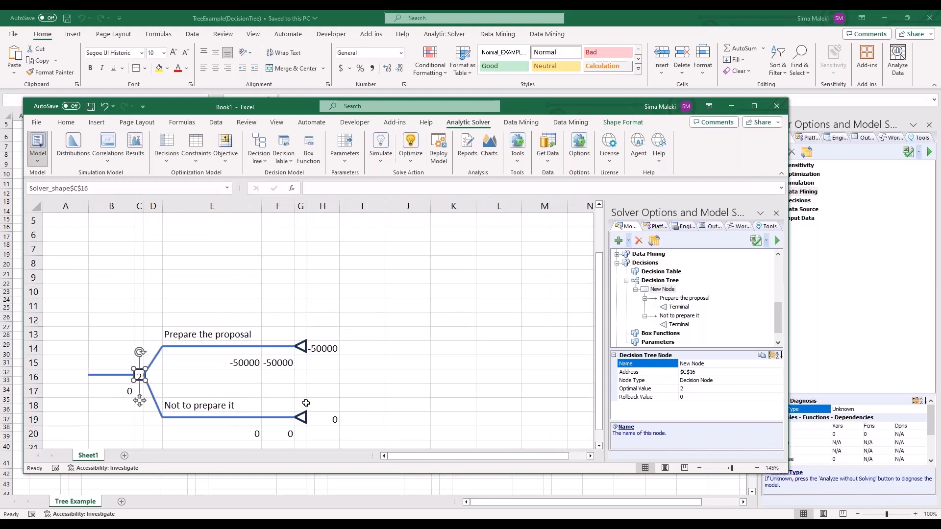
{"action": "scroll", "coordinate": [306, 403], "scroll_direction": "down", "scroll_amount": 1}
{"action": "left_click", "coordinate": [300, 305]}
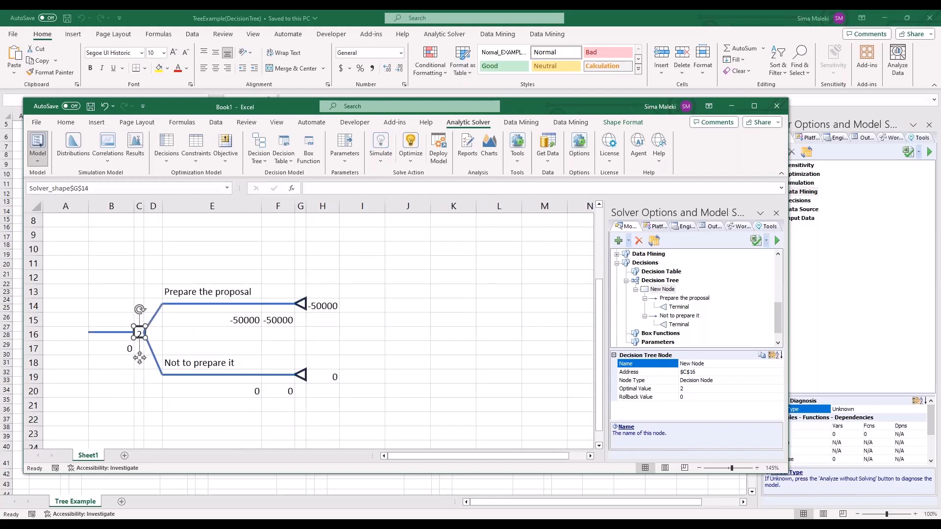
{"action": "left_click", "coordinate": [300, 305]}
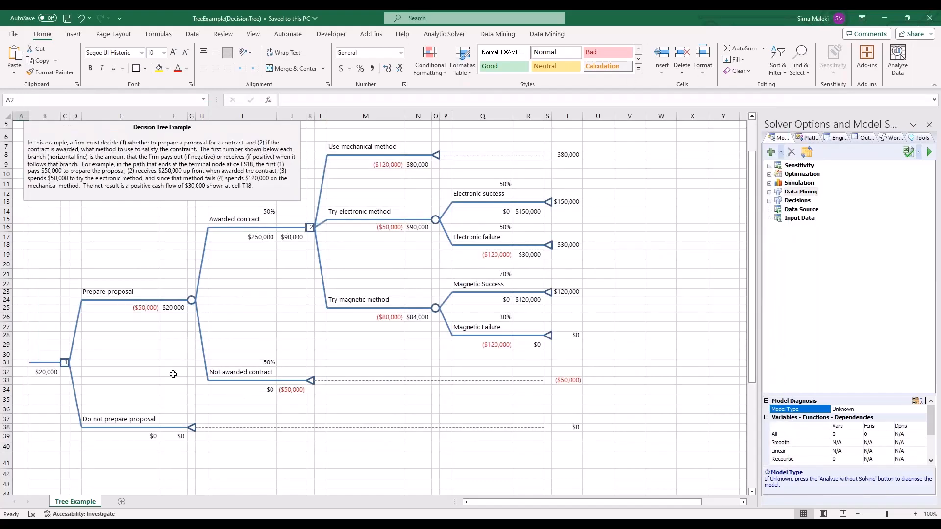
- Examine the branches that follow "Prepare proposal" in the TreeExample workbook and return to Book1
{"action": "scroll", "coordinate": [598, 283], "scroll_direction": "up", "scroll_amount": 1, "text": "ctrl"}
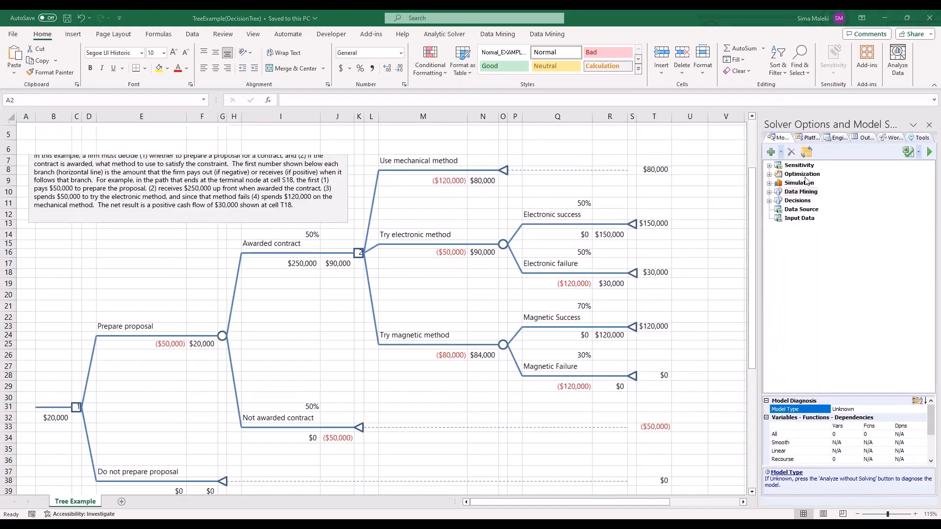
{"action": "mouse_move", "coordinate": [368, 463]}
{"action": "left_mouse_down"}
{"action": "mouse_move", "coordinate": [318, 467]}
{"action": "mouse_move", "coordinate": [197, 357]}
{"action": "mouse_move", "coordinate": [307, 217]}
{"action": "mouse_move", "coordinate": [401, 417]}
{"action": "mouse_move", "coordinate": [367, 461]}
{"action": "left_mouse_up"}
{"action": "left_click", "coordinate": [188, 495]}
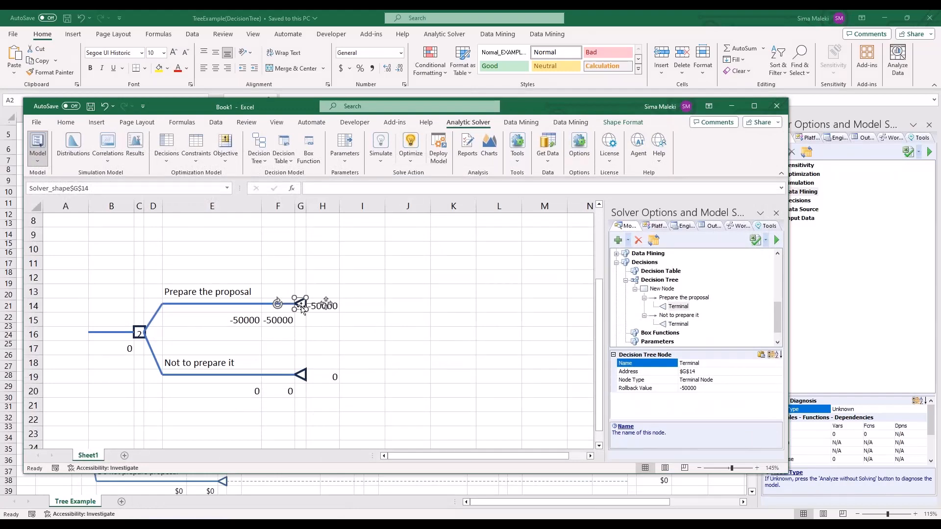
- Open the "Prepare the proposal" terminal node for changing and set its node type to Event/Chance
{"action": "left_click", "coordinate": [262, 151]}
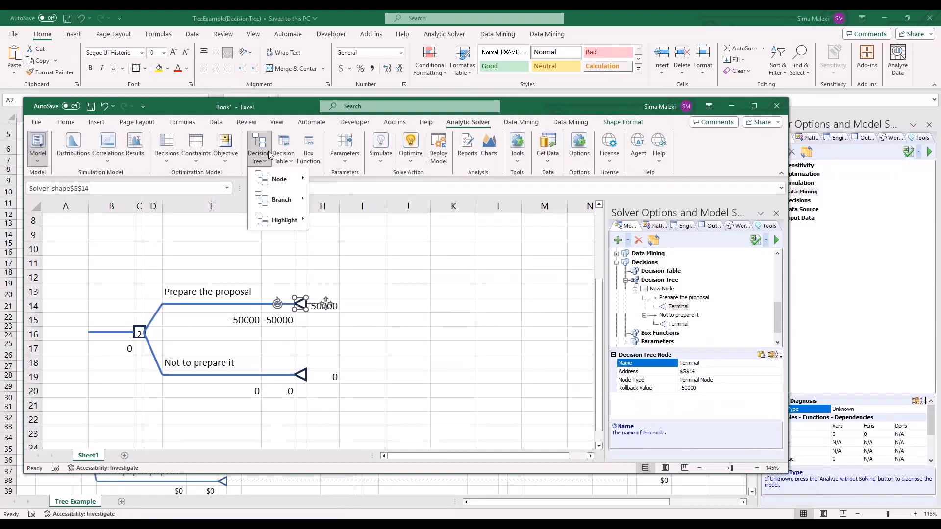
{"action": "mouse_move", "coordinate": [275, 180]}
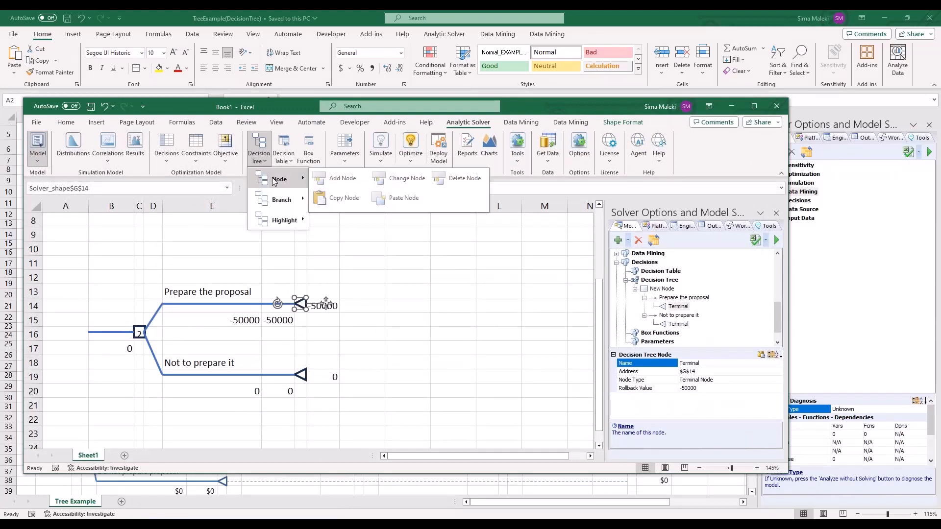
{"action": "left_click", "coordinate": [385, 182]}
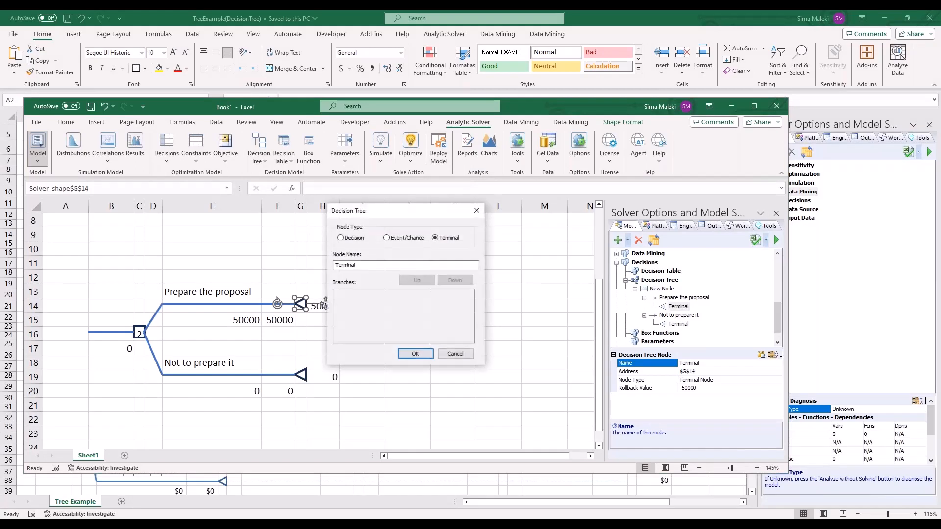
{"action": "left_click", "coordinate": [387, 238]}
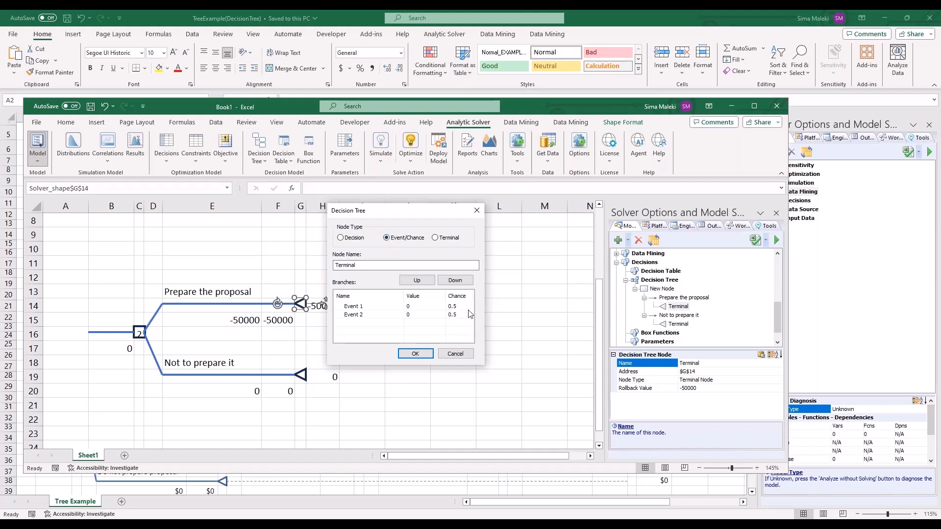
- Name the event node's two branches "Awarded the contract" and "Not awarded"
{"action": "left_click", "coordinate": [339, 304]}
{"action": "left_click", "coordinate": [338, 305]}
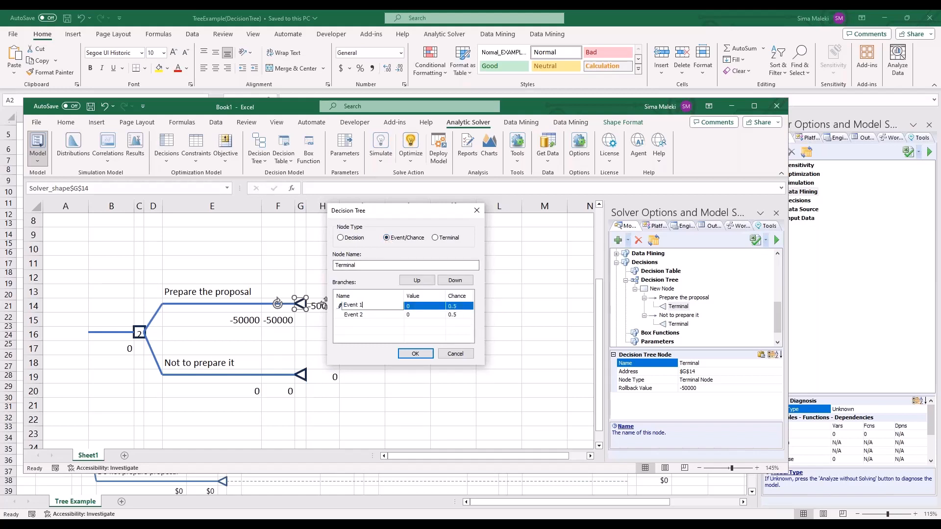
{"action": "type", "text": "Aware"}
{"action": "key", "text": "BackSpace"}
{"action": "type", "text": "ded the contract"}
{"action": "left_click", "coordinate": [363, 315]}
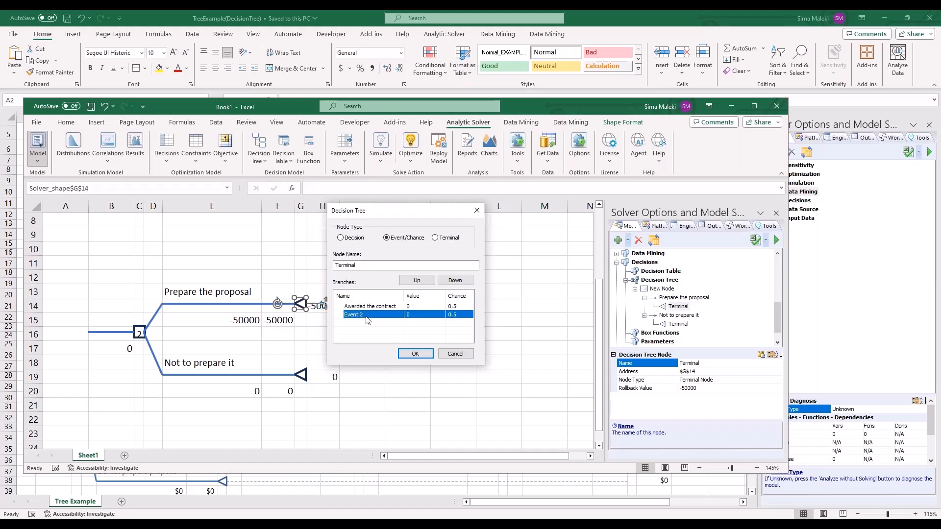
{"action": "type", "text": "No"}
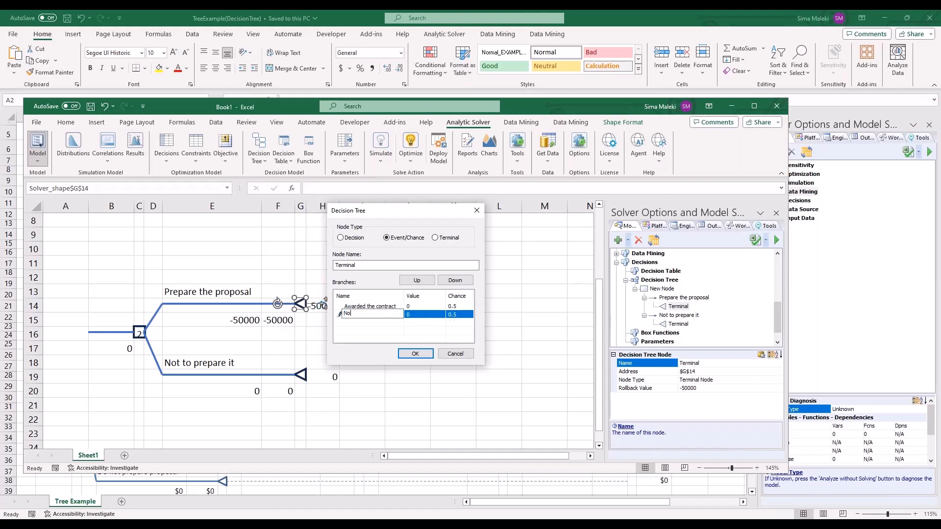
{"action": "type", "text": "t awarded"}
- Set the "Awarded the contract" branch value to 250000 and apply the node change
{"action": "left_click", "coordinate": [415, 308]}
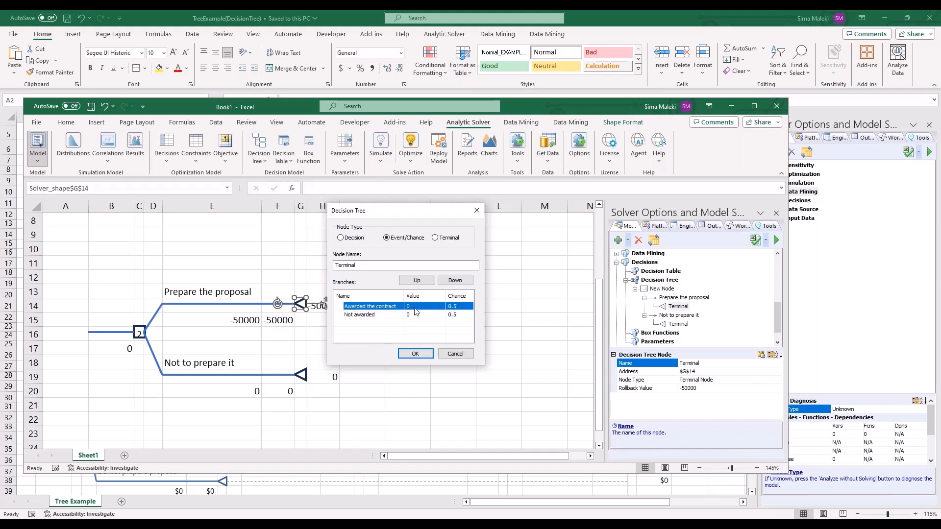
{"action": "left_click", "coordinate": [415, 308]}
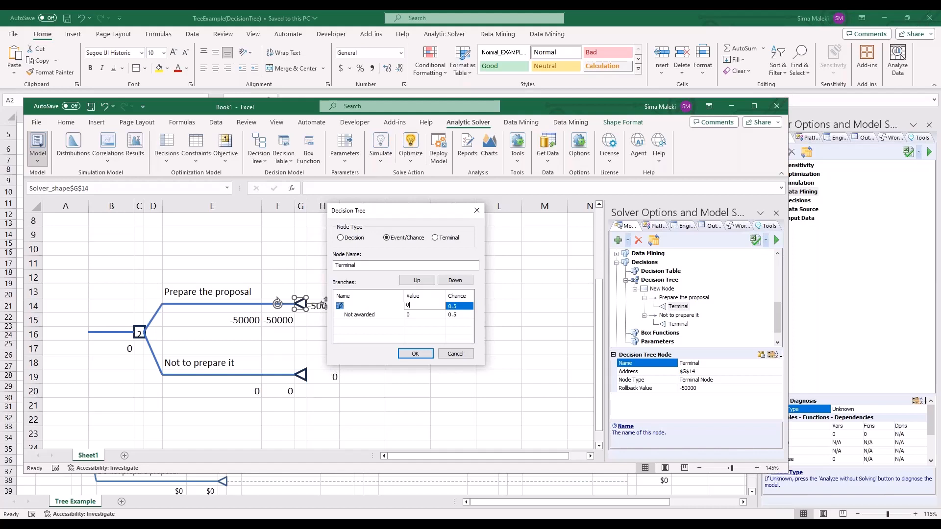
{"action": "key", "text": "BackSpace"}
{"action": "type", "text": "250000"}
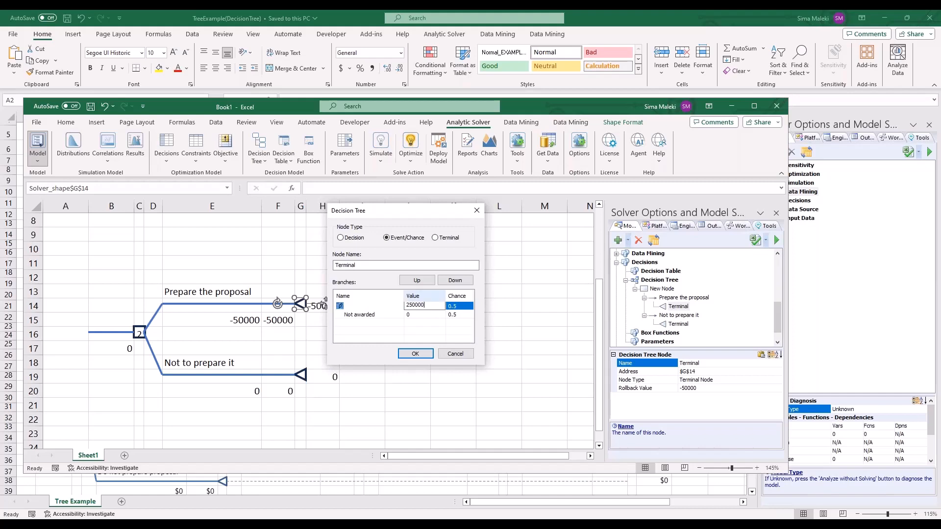
{"action": "left_click", "coordinate": [415, 353]}
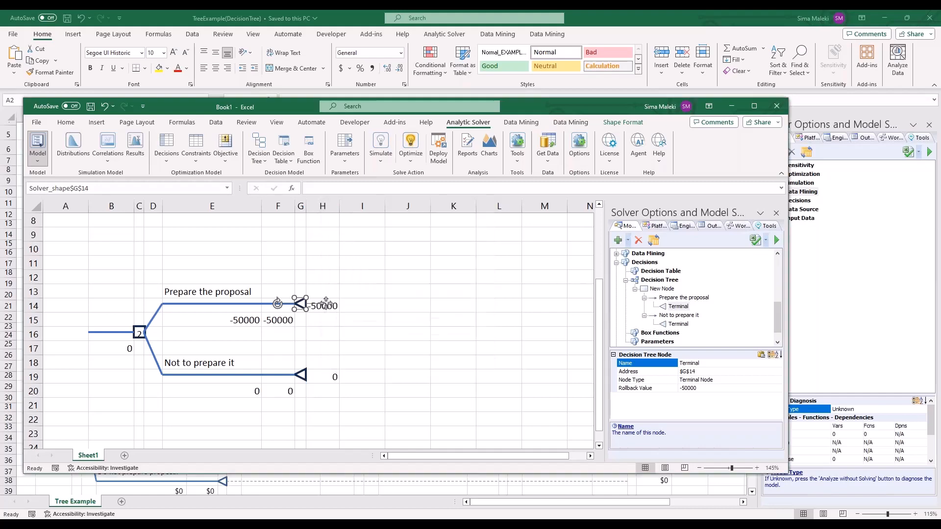
- Open the terminal node of the "Awarded the contract" branch for changing and set its node type to Decision
{"action": "scroll", "coordinate": [290, 336], "scroll_direction": "down", "scroll_amount": 1}
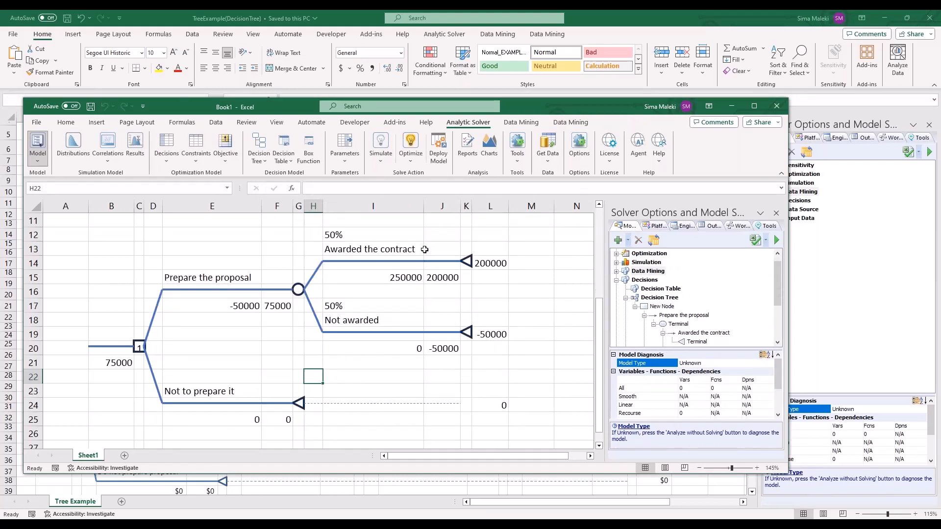
{"action": "left_click_drag", "start_coordinate": [425, 458], "coordinate": [455, 459]}
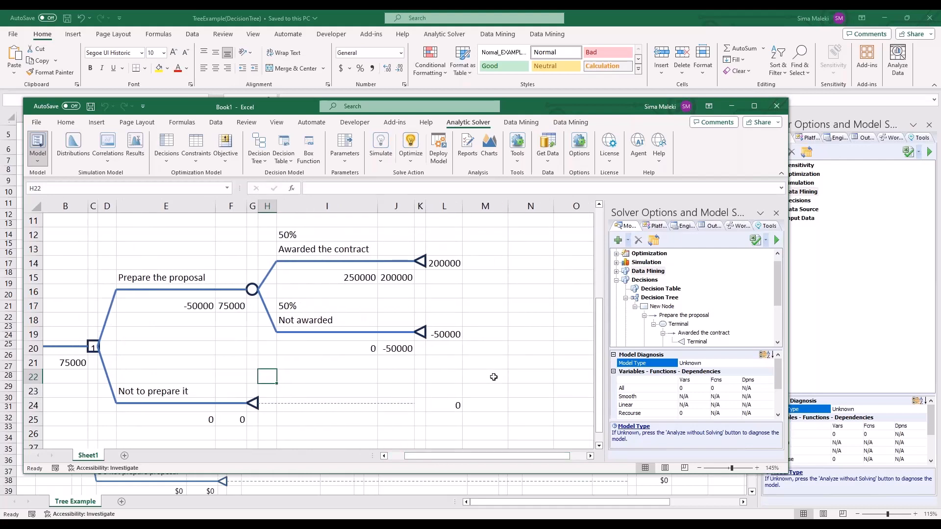
{"action": "scroll", "coordinate": [493, 377], "scroll_direction": "up", "scroll_amount": 1}
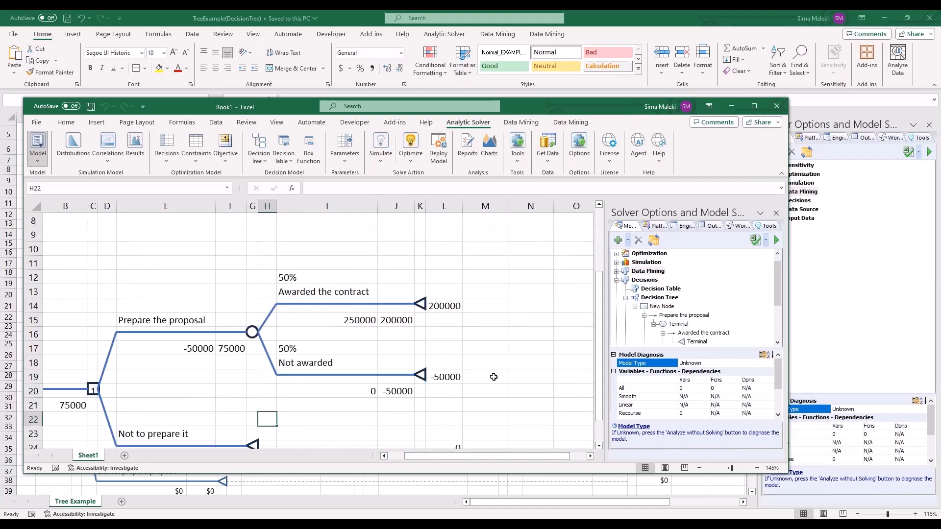
{"action": "left_click", "coordinate": [419, 304]}
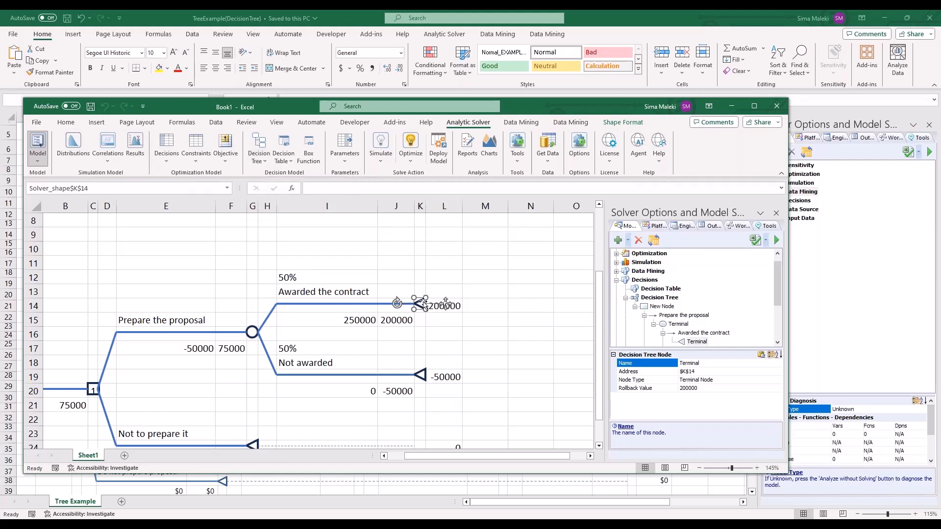
{"action": "left_click", "coordinate": [258, 152]}
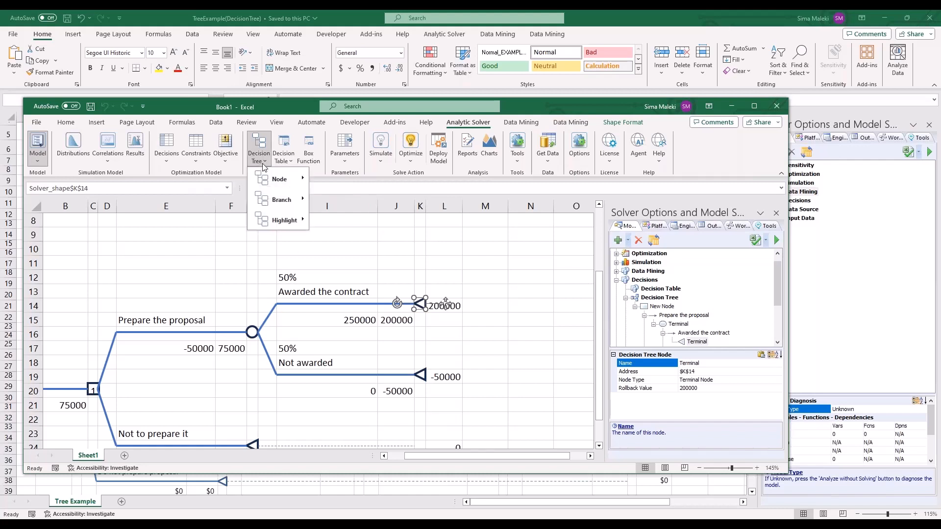
{"action": "mouse_move", "coordinate": [264, 180]}
{"action": "left_click", "coordinate": [398, 177]}
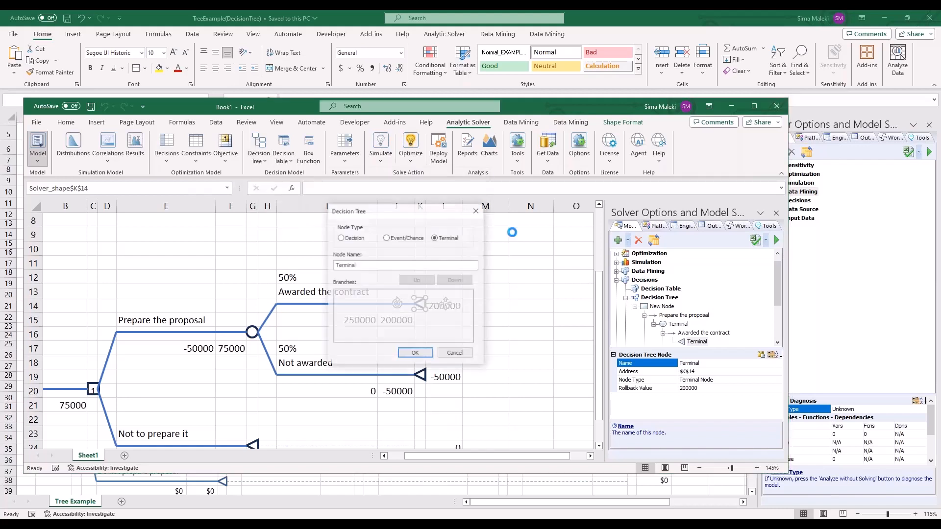
{"action": "left_click", "coordinate": [340, 238]}
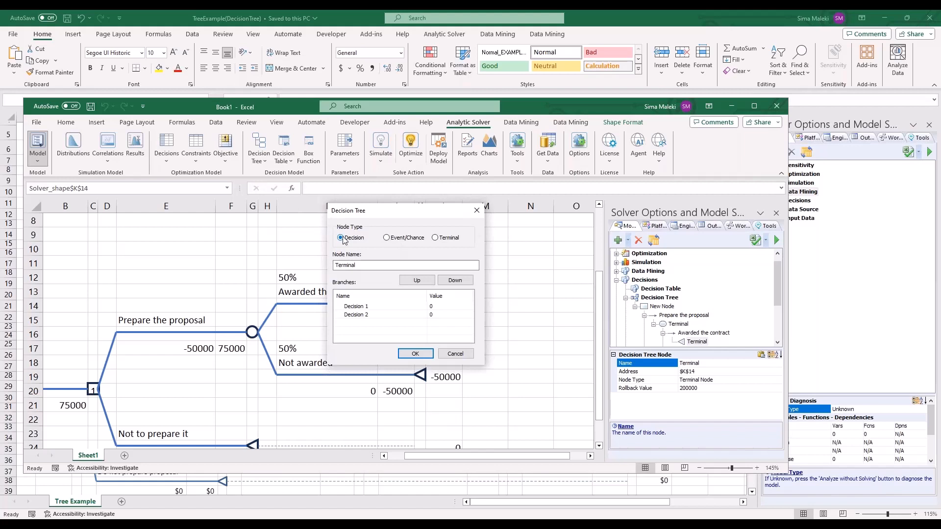
- Name the decision node's branches "Using Mechanical" and "Electronic Method", and add a third branch named "Magnetic Method"
{"action": "left_click", "coordinate": [370, 308]}
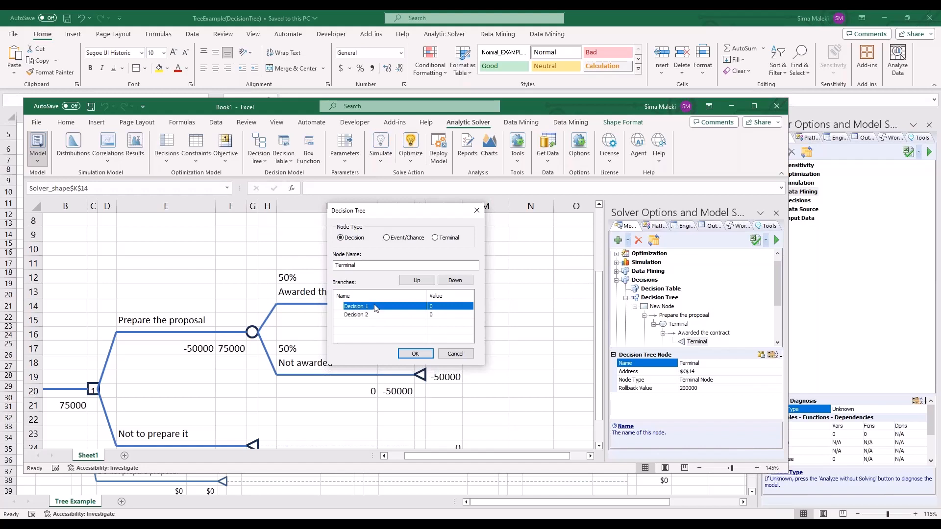
{"action": "left_click", "coordinate": [372, 306]}
{"action": "left_click", "coordinate": [372, 306]}
{"action": "left_click_drag", "start_coordinate": [373, 306], "coordinate": [323, 305]}
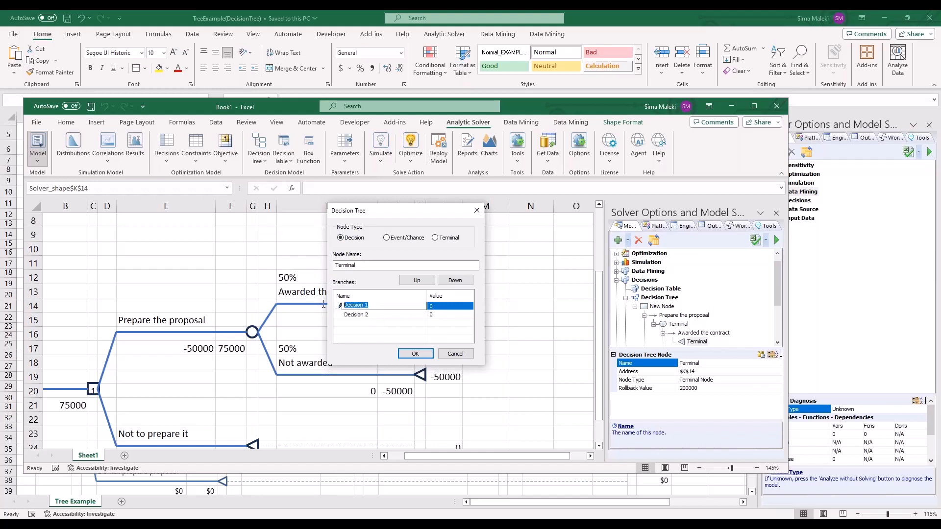
{"action": "type", "text": "Using Mechanical"}
{"action": "left_click", "coordinate": [373, 316]}
{"action": "type", "text": "Elec"}
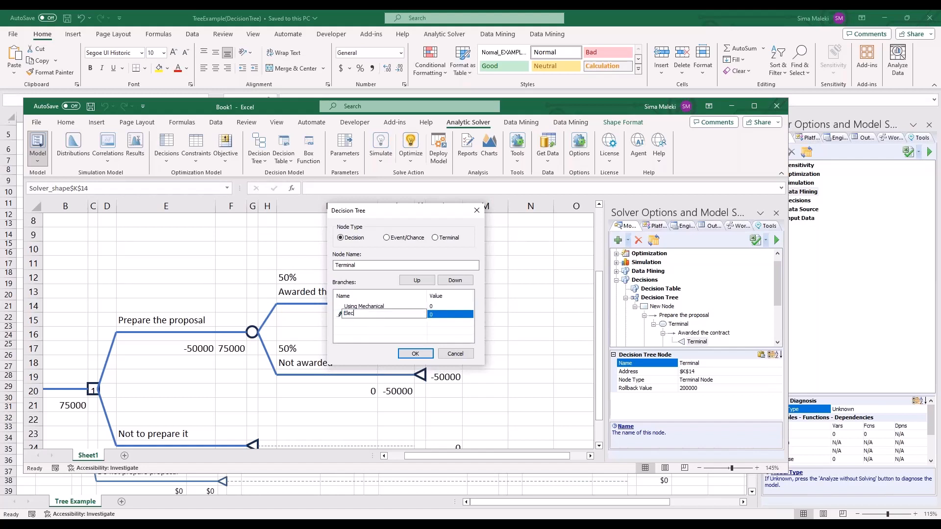
{"action": "type", "text": "tronic Method"}
{"action": "key", "text": "Return"}
{"action": "left_click", "coordinate": [371, 324]}
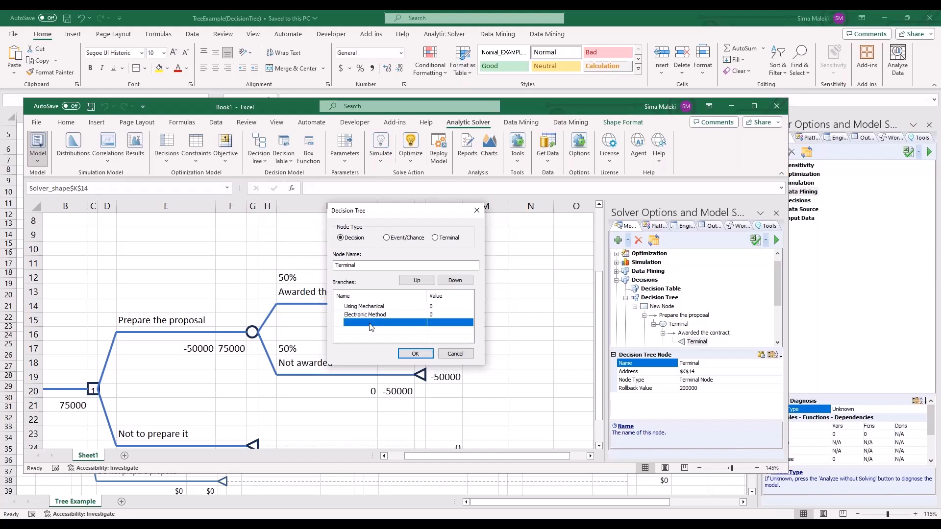
{"action": "left_click", "coordinate": [371, 323]}
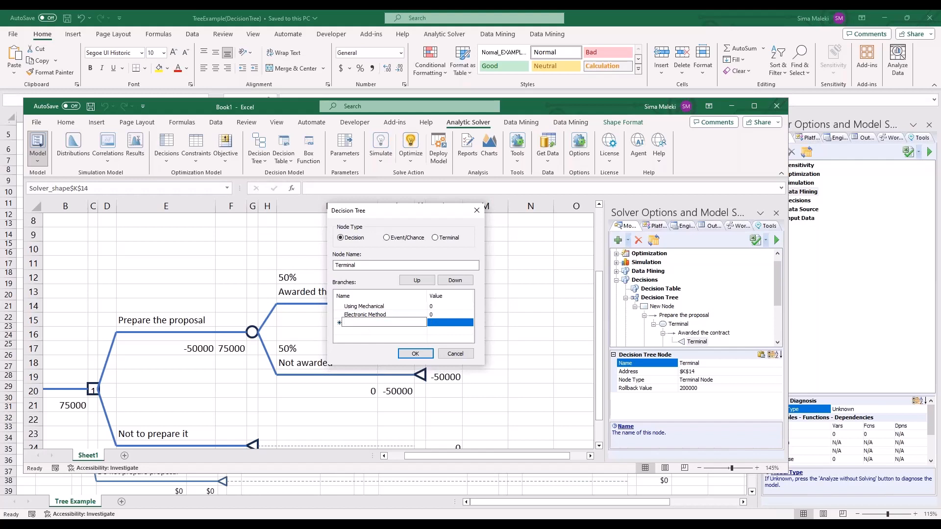
{"action": "type", "text": "Magnetic Method"}
- Set the branch values to -120000 for Using Mechanical, -50000 for Electronic Method and -80000 for Magnetic Method, and apply the node change
{"action": "left_click", "coordinate": [441, 307]}
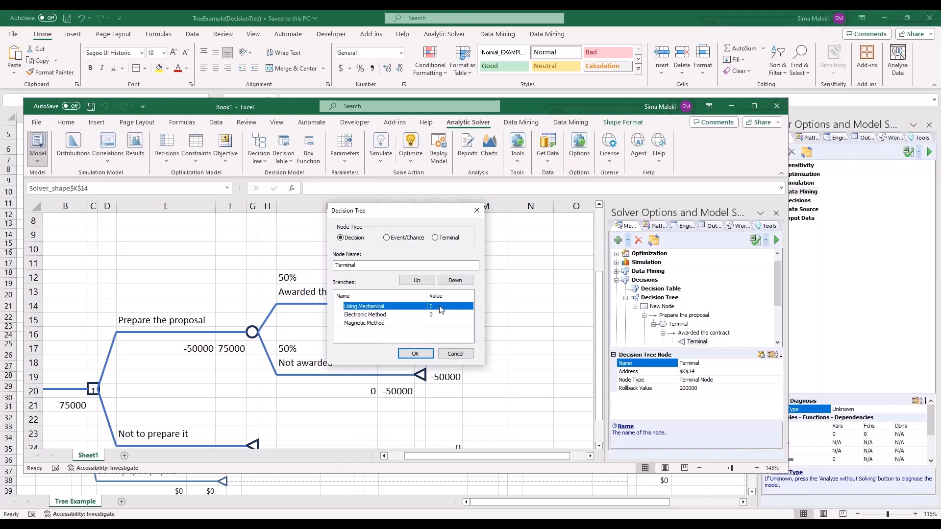
{"action": "left_click", "coordinate": [442, 308]}
{"action": "double_click", "coordinate": [427, 306]}
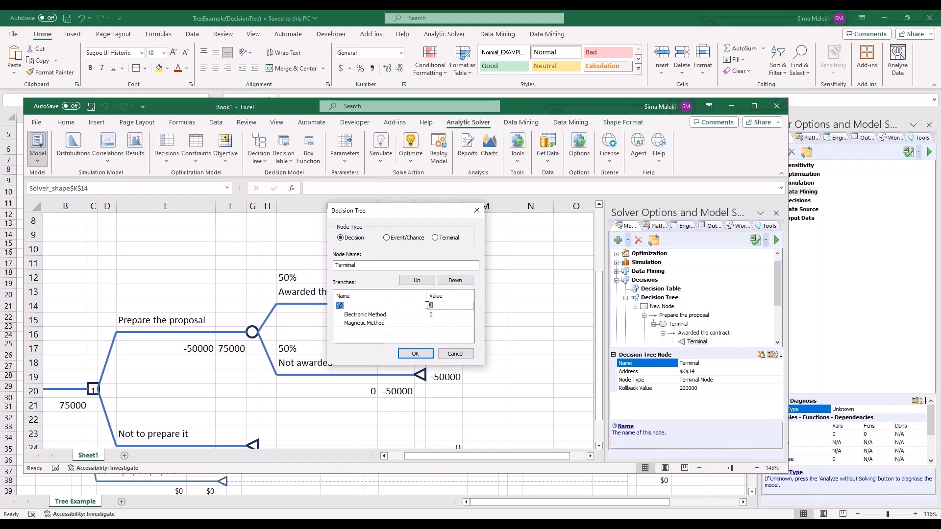
{"action": "type", "text": "-120000"}
{"action": "key", "text": "Return"}
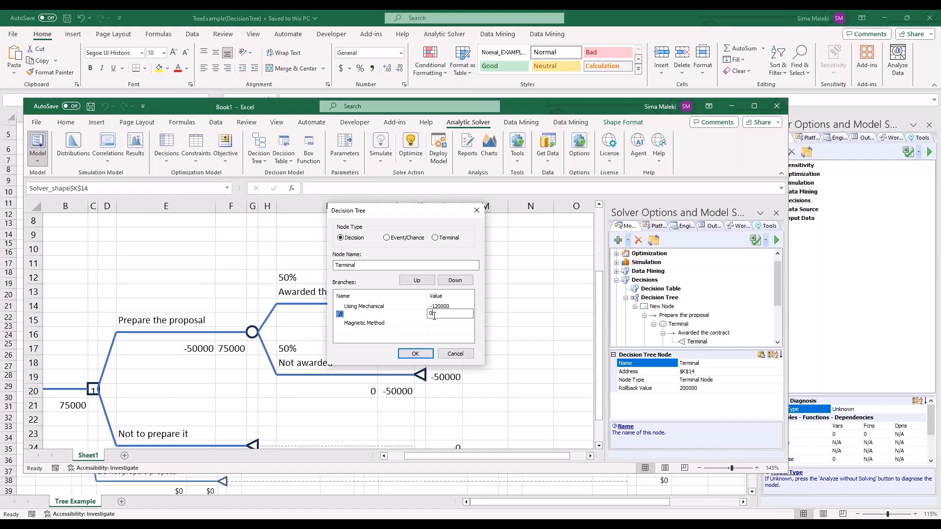
{"action": "double_click", "coordinate": [430, 314]}
{"action": "type", "text": "-50000"}
{"action": "left_click", "coordinate": [443, 326]}
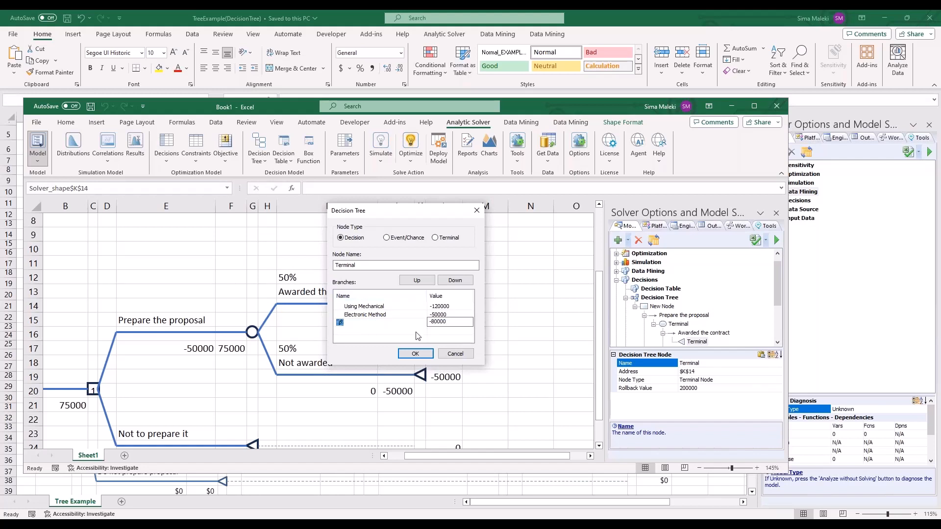
{"action": "left_click", "coordinate": [412, 354]}
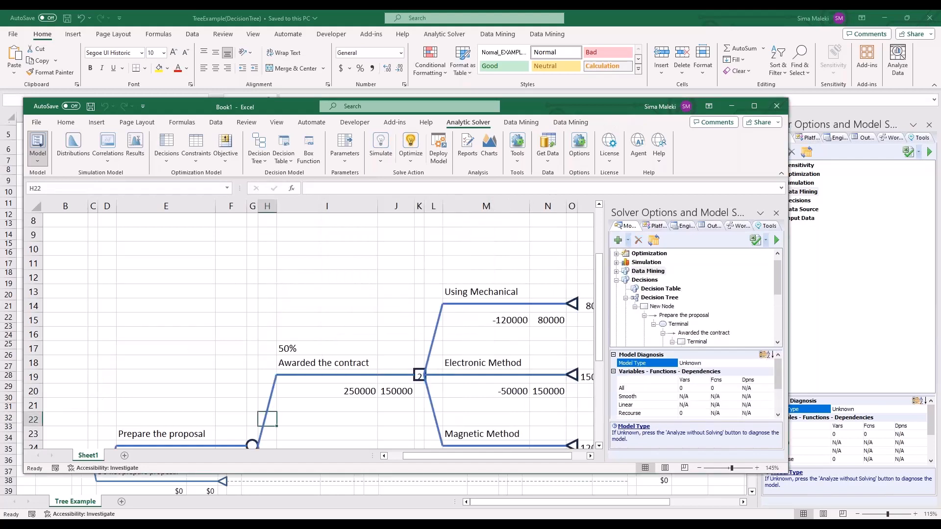
- Open the terminal node of the "Electronic Method" branch for changing and set its node type to Event/Chance
{"action": "left_click_drag", "start_coordinate": [465, 455], "coordinate": [480, 456]}
{"action": "scroll", "coordinate": [533, 391], "scroll_direction": "down", "scroll_amount": 2}
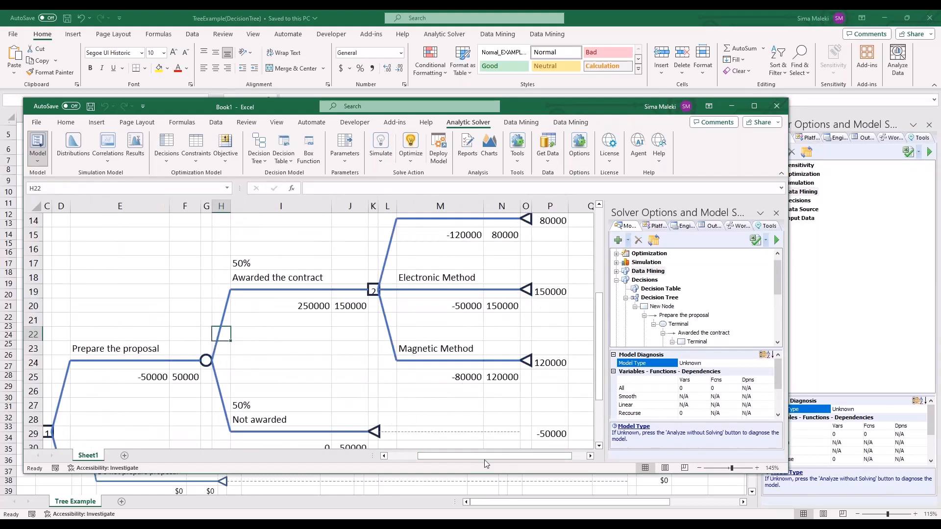
{"action": "left_click_drag", "start_coordinate": [464, 456], "coordinate": [476, 456]}
{"action": "scroll", "coordinate": [547, 384], "scroll_direction": "up", "scroll_amount": 2}
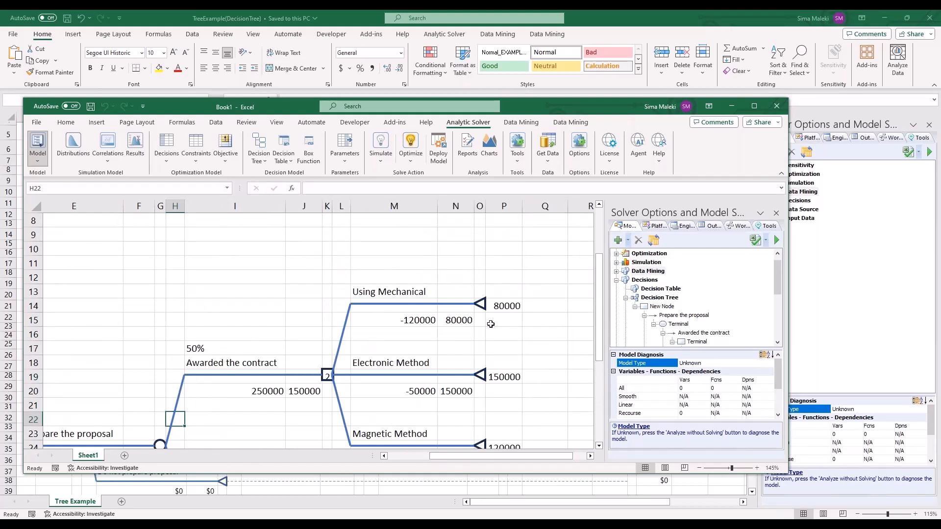
{"action": "scroll", "coordinate": [490, 324], "scroll_direction": "down", "scroll_amount": 1}
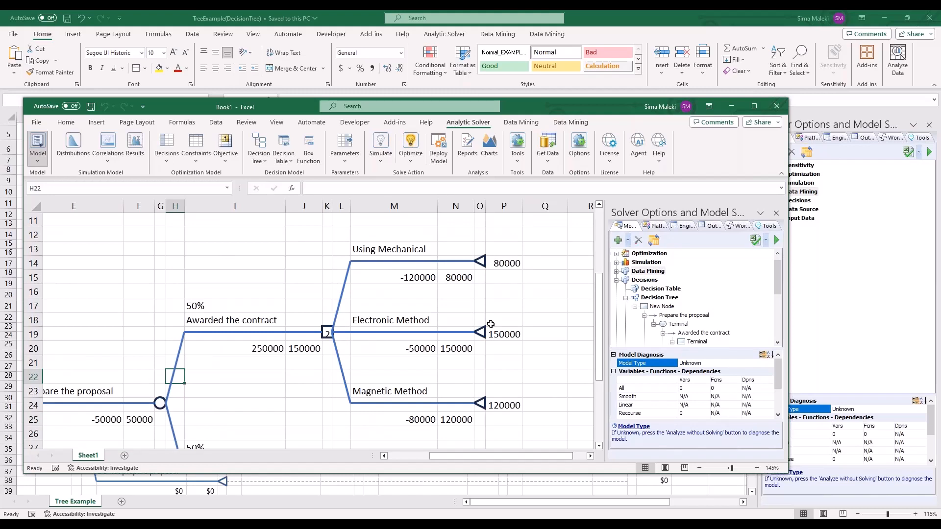
{"action": "scroll", "coordinate": [491, 324], "scroll_direction": "down", "scroll_amount": 1}
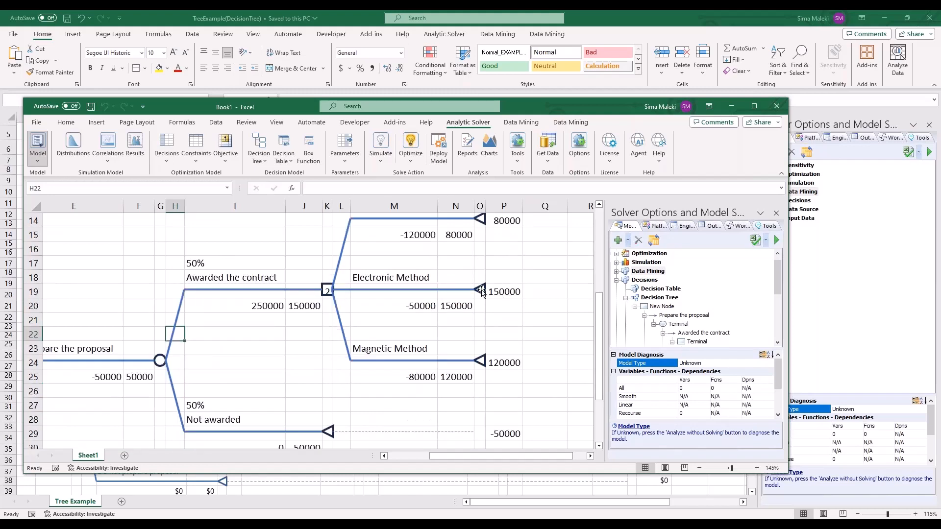
{"action": "left_click", "coordinate": [481, 291]}
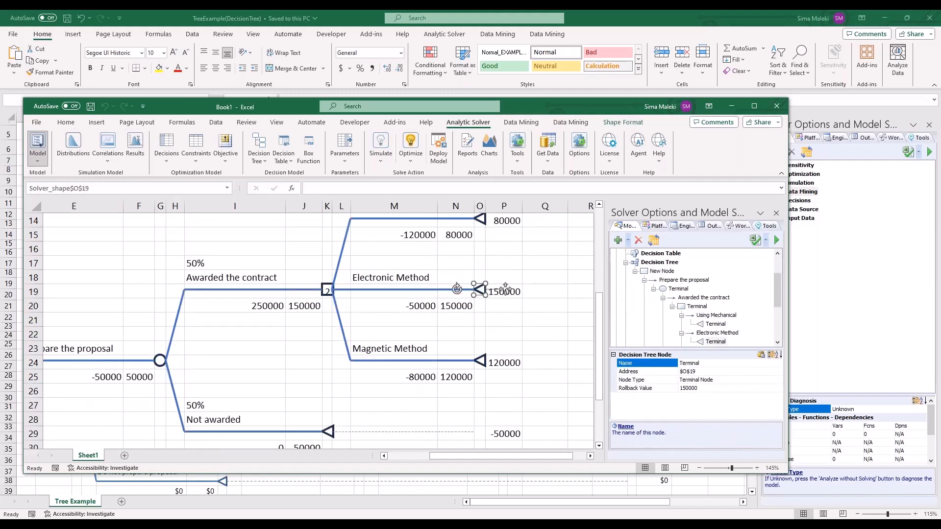
{"action": "left_click", "coordinate": [257, 162]}
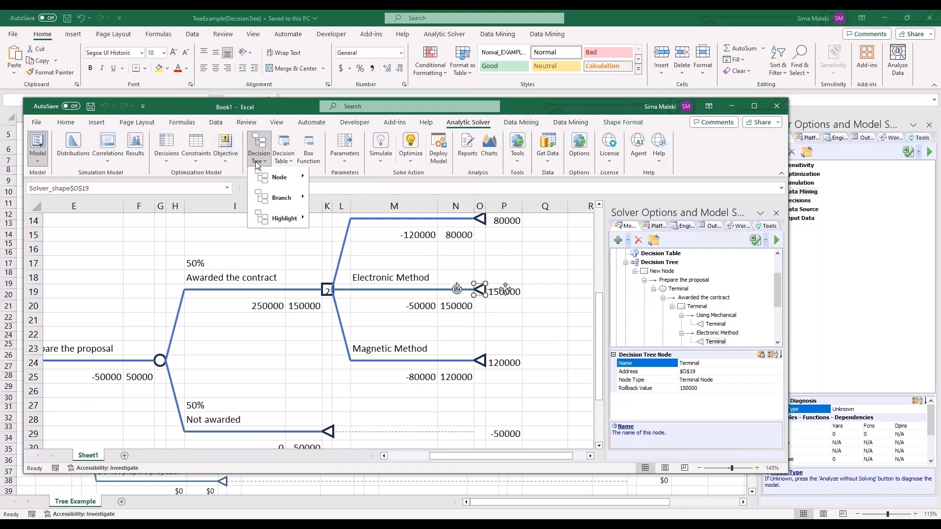
{"action": "mouse_move", "coordinate": [269, 181]}
{"action": "left_click", "coordinate": [398, 180]}
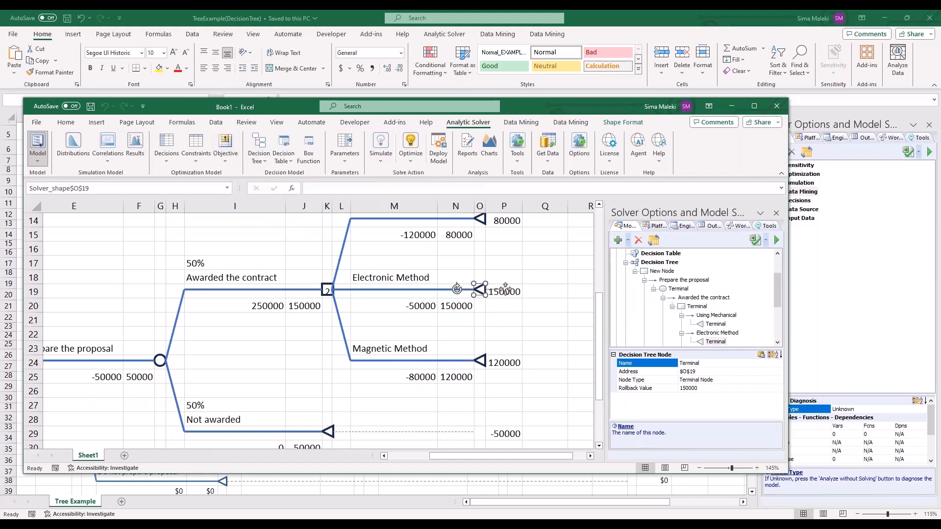
{"action": "left_click", "coordinate": [387, 238]}
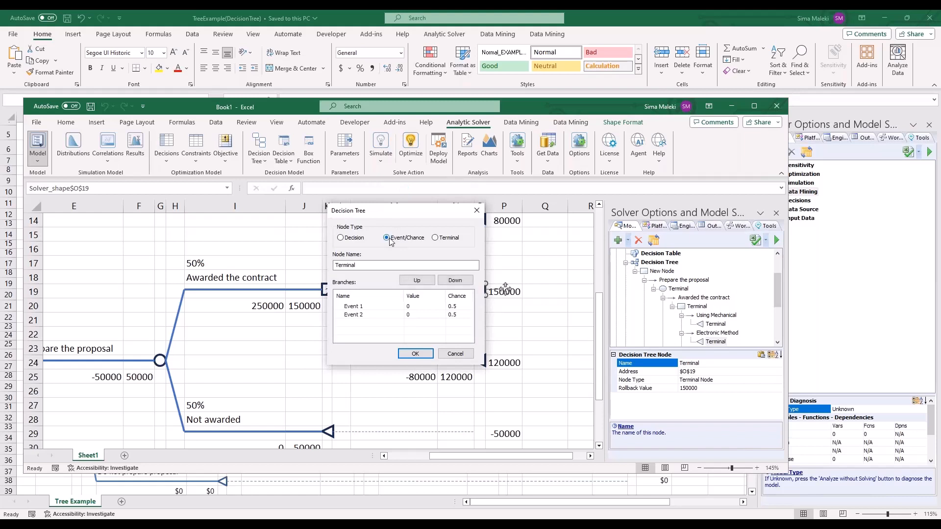
- Name the two branches of the Electronic Method event node "Elec Success" and "Elec Failure"
{"action": "left_click", "coordinate": [371, 308]}
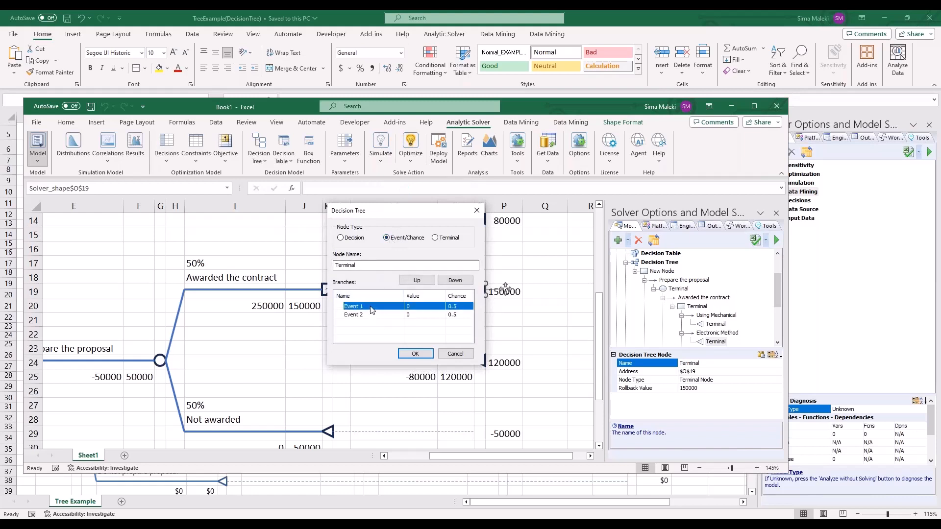
{"action": "left_click", "coordinate": [372, 308]}
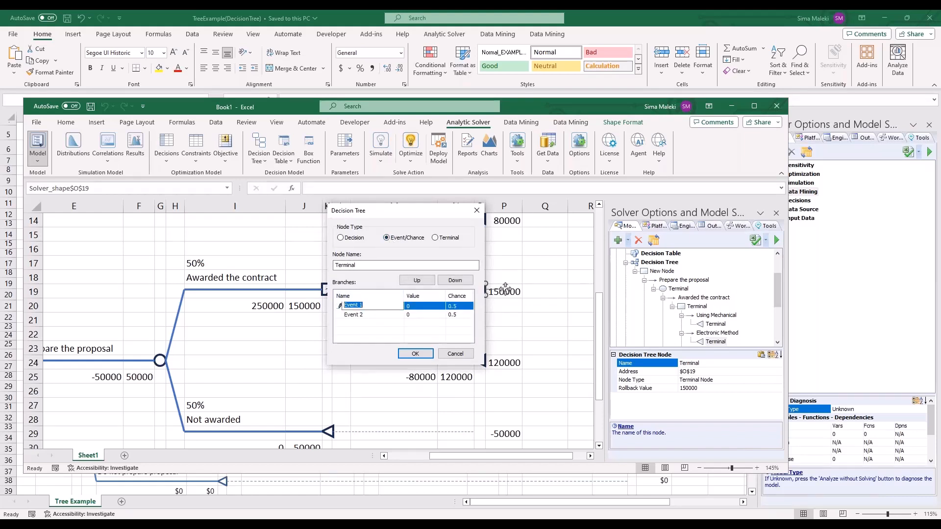
{"action": "type", "text": "Elec Success"}
{"action": "left_click", "coordinate": [348, 314]}
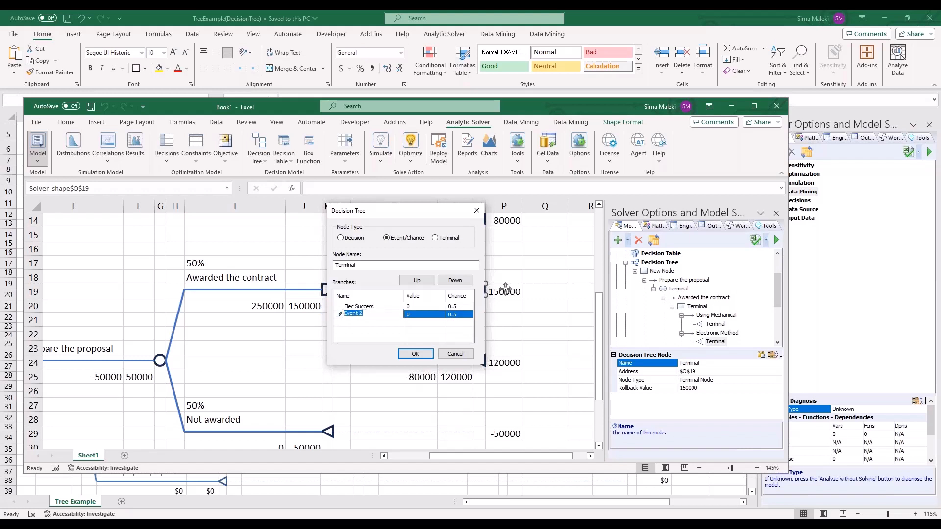
{"action": "type", "text": "elec Failure"}
- Set the "Elec Failure" branch value to -120000 and apply the change to the Electronic Method node
{"action": "left_click", "coordinate": [428, 306]}
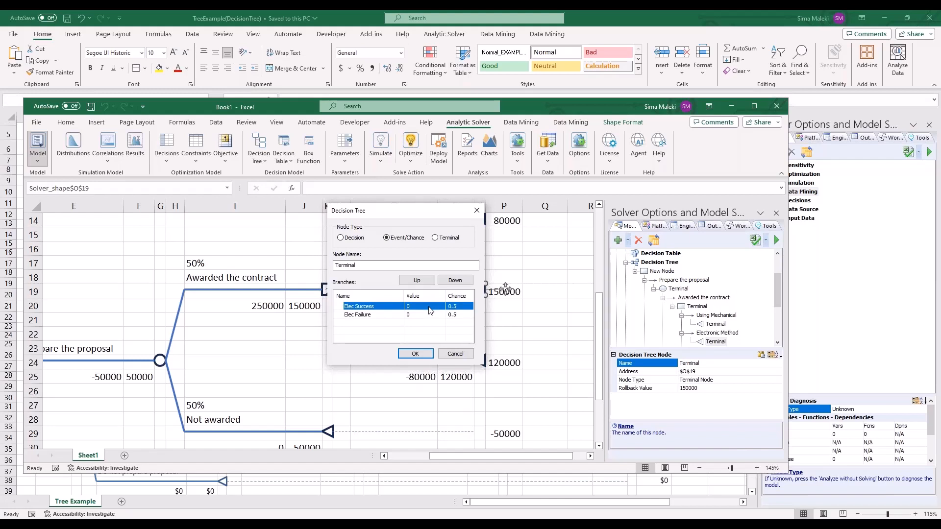
{"action": "left_click", "coordinate": [425, 316]}
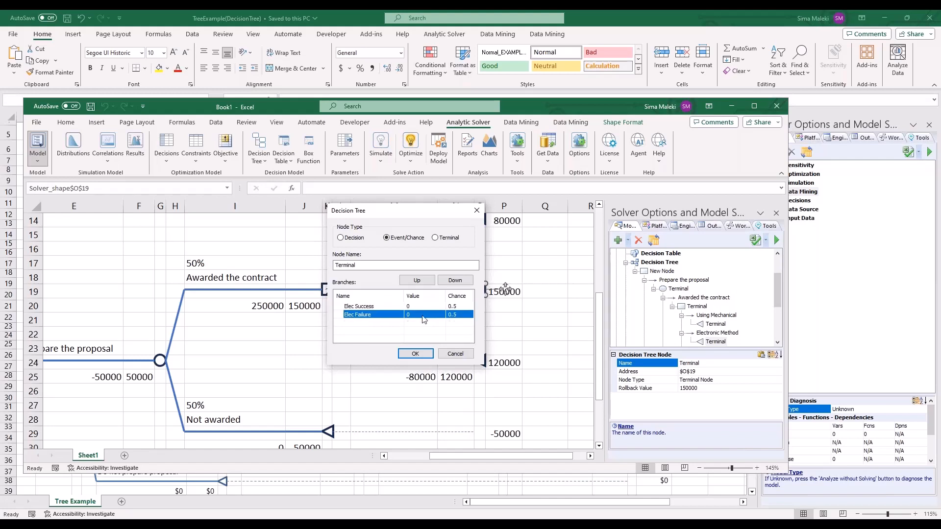
{"action": "left_click", "coordinate": [423, 316]}
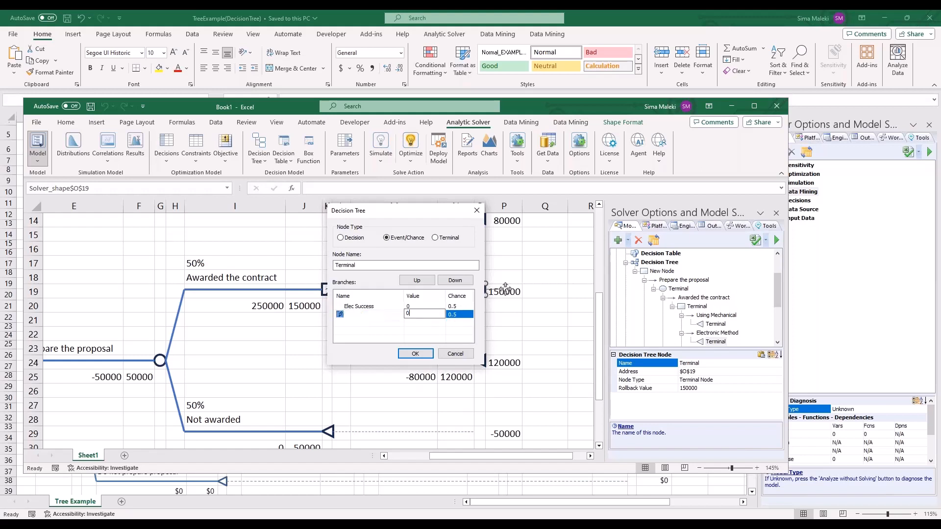
{"action": "double_click", "coordinate": [406, 313]}
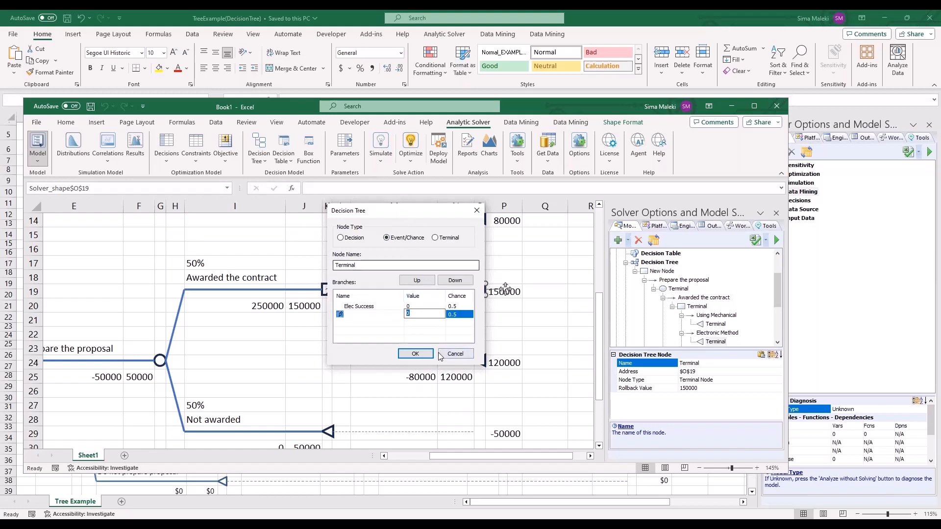
{"action": "type", "text": "-120"}
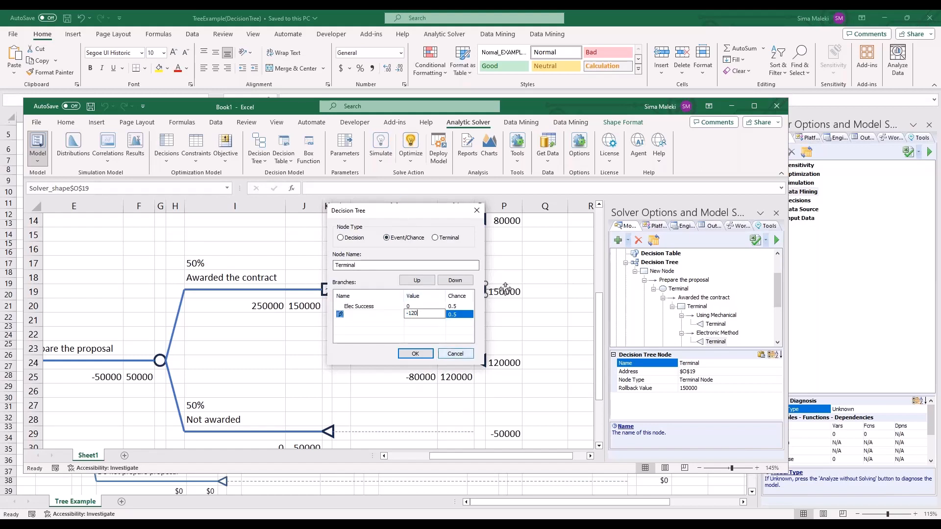
{"action": "type", "text": "000"}
{"action": "left_click", "coordinate": [415, 354]}
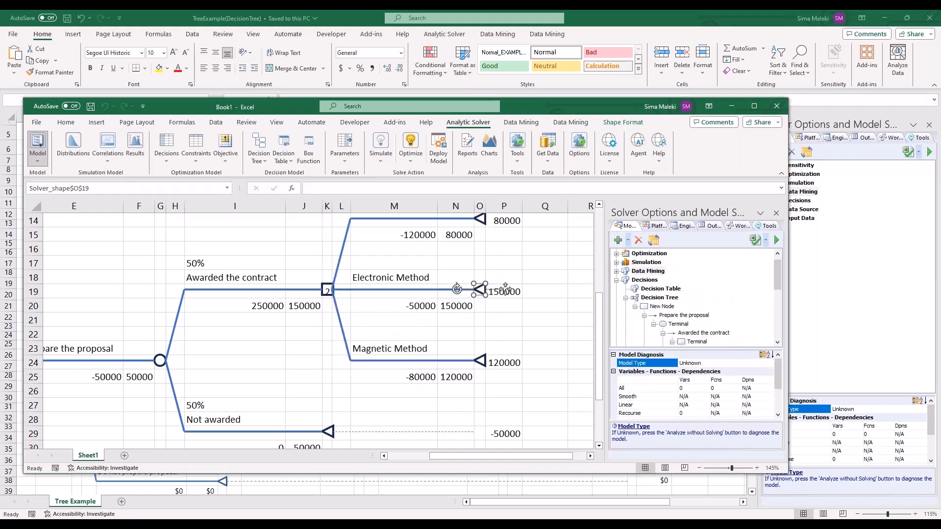
{"action": "left_click_drag", "start_coordinate": [512, 455], "coordinate": [526, 456]}
{"action": "scroll", "coordinate": [523, 403], "scroll_direction": "down", "scroll_amount": 3}
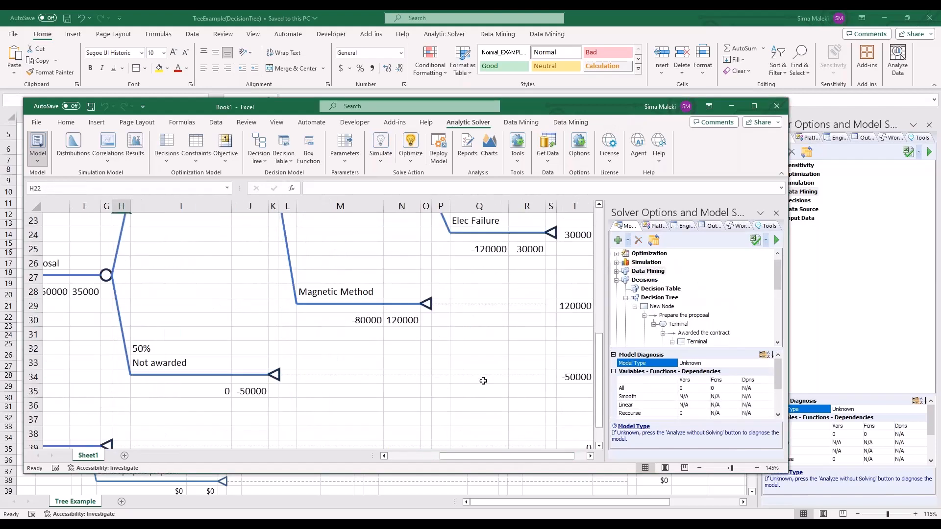
- Open the terminal node of the "Magnetic Method" branch for changing and set its node type to Event/Chance
{"action": "left_click", "coordinate": [426, 304]}
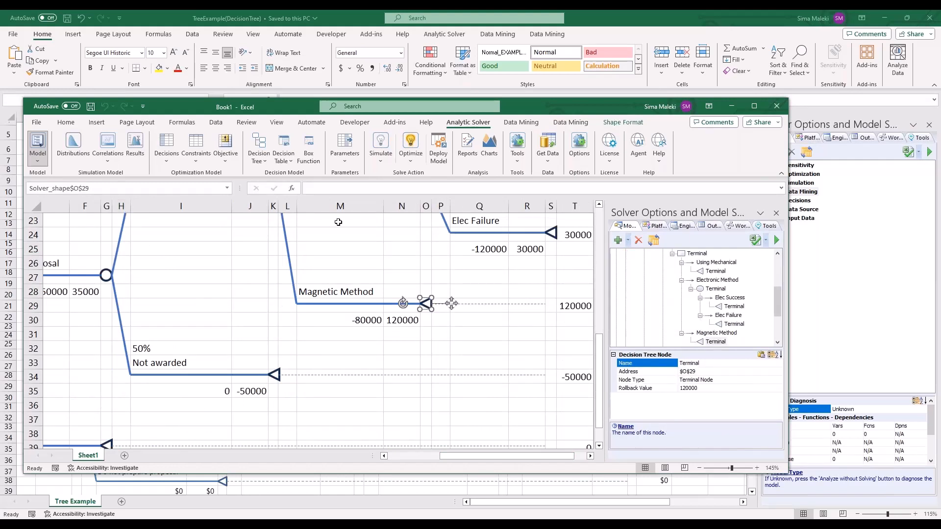
{"action": "left_click", "coordinate": [261, 164]}
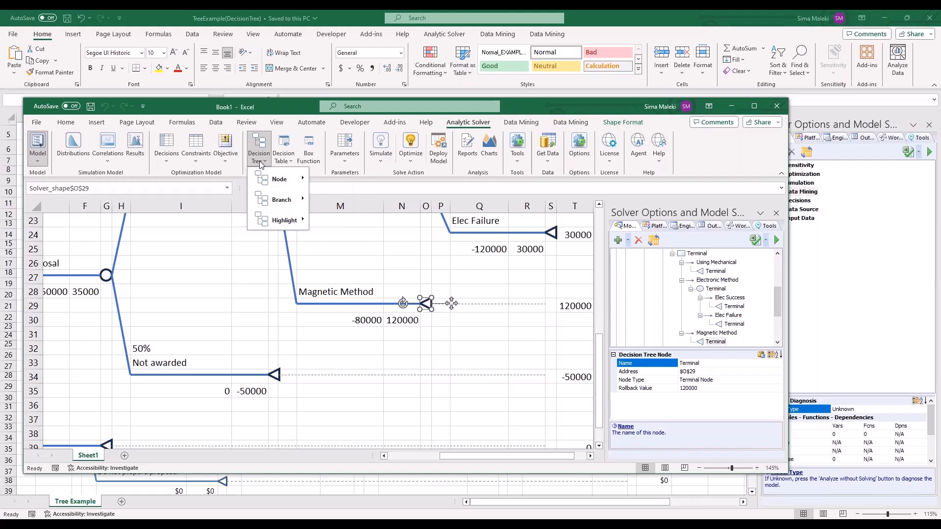
{"action": "mouse_move", "coordinate": [282, 179]}
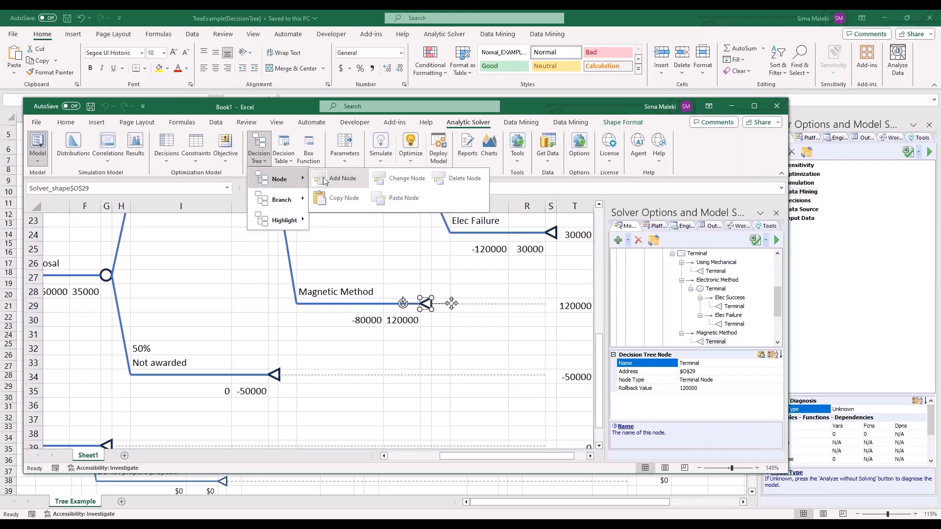
{"action": "left_click", "coordinate": [389, 183]}
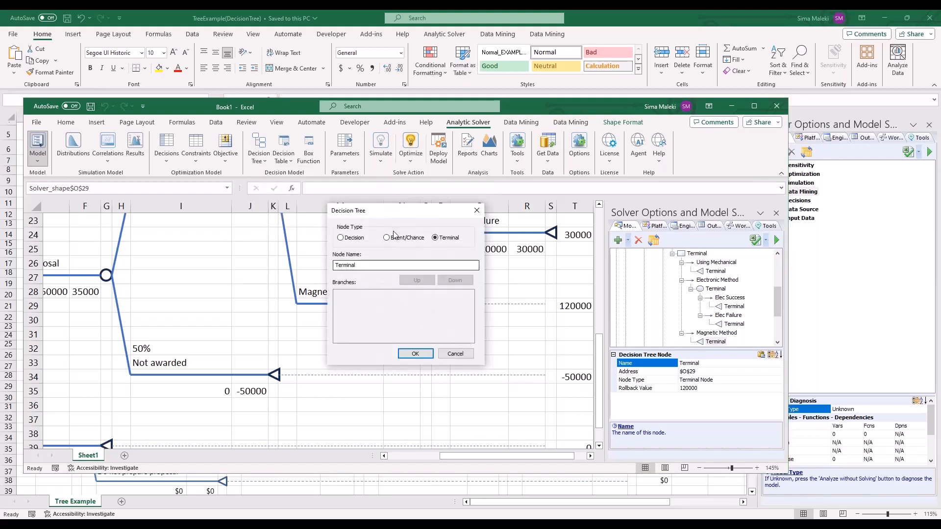
{"action": "left_click", "coordinate": [388, 238]}
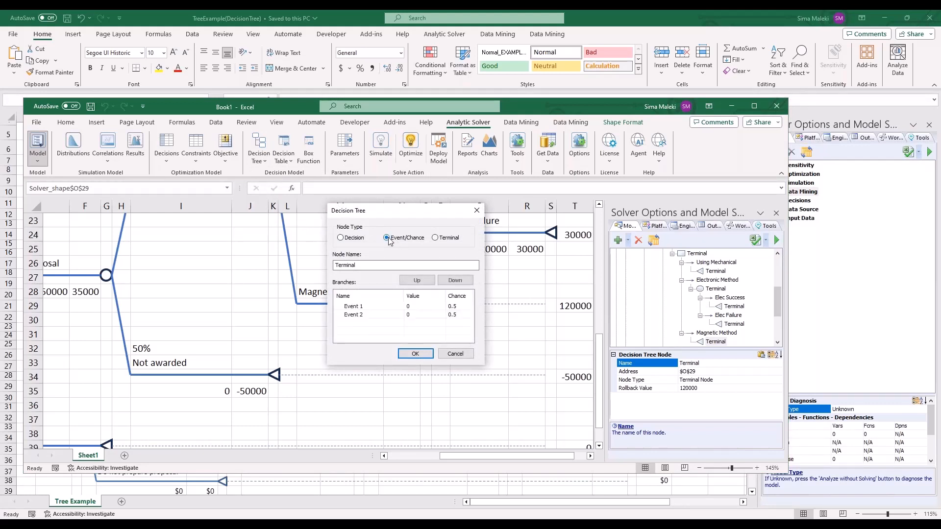
- Name the first branch of the Magnetic Method event node "Magnetic Success" and set its chance to 0.7
{"action": "left_click", "coordinate": [353, 305]}
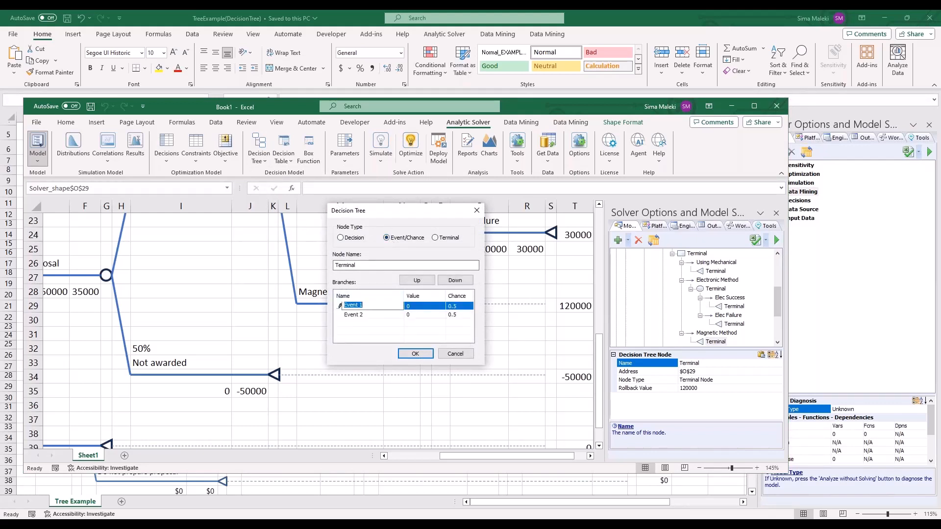
{"action": "type", "text": "Magnetic Success"}
{"action": "left_click", "coordinate": [455, 307]}
{"action": "left_click", "coordinate": [455, 307]}
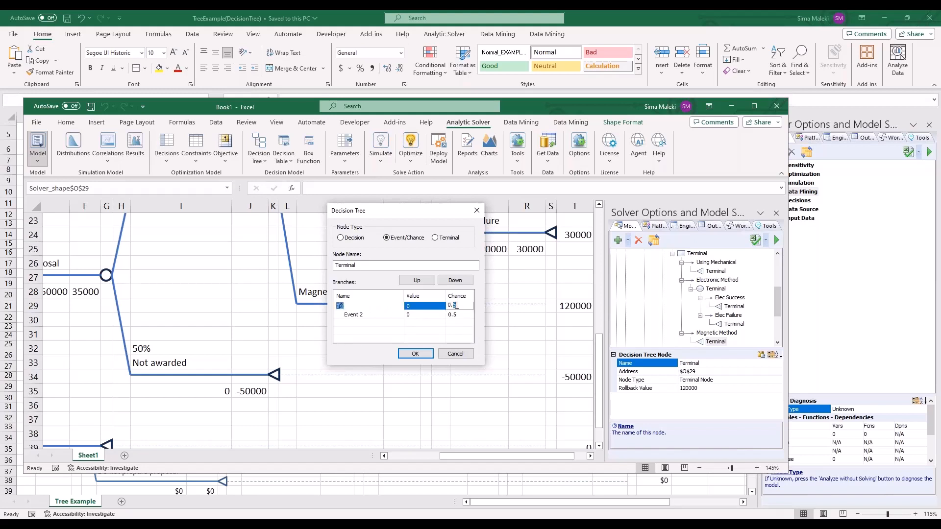
{"action": "key", "text": "BackSpace"}
{"action": "type", "text": "7"}
- Name the second branch of the Magnetic Method event node "Magnetic failure" and set its chance to 0.3
{"action": "left_click", "coordinate": [363, 316]}
{"action": "left_click", "coordinate": [363, 316]}
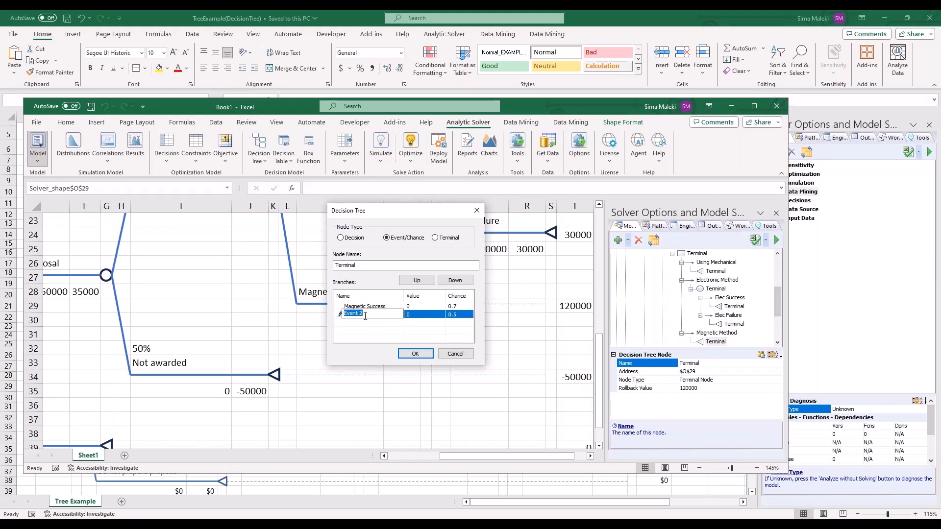
{"action": "type", "text": "Magnetic faiu"}
{"action": "key", "text": "BackSpace"}
{"action": "type", "text": "lure"}
{"action": "left_click", "coordinate": [461, 316]}
{"action": "left_click", "coordinate": [454, 313]}
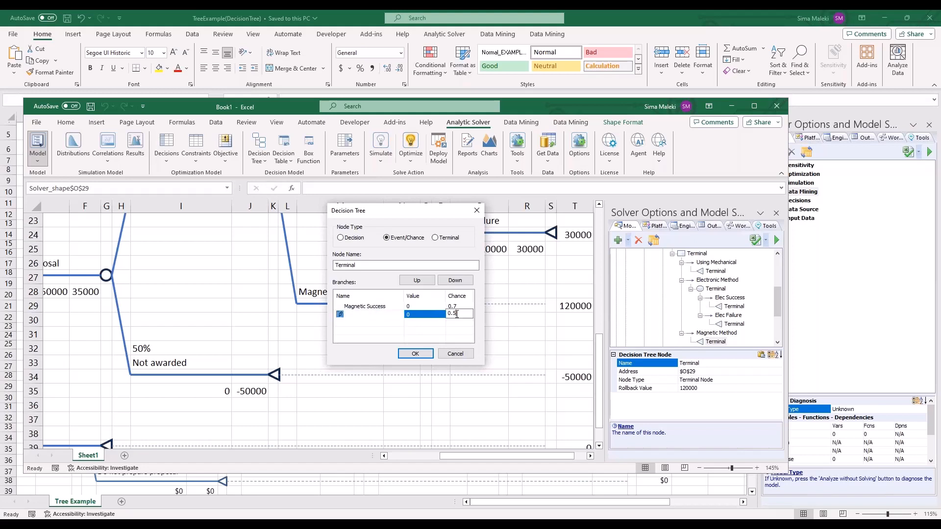
{"action": "key", "text": "BackSpace"}
{"action": "type", "text": "3"}
{"action": "key", "text": "Return"}
- Set the "Magnetic failure" branch value to -120000 and apply the change to the Magnetic Method node
{"action": "left_click", "coordinate": [423, 314]}
{"action": "key", "text": "BackSpace"}
{"action": "type", "text": "-120"}
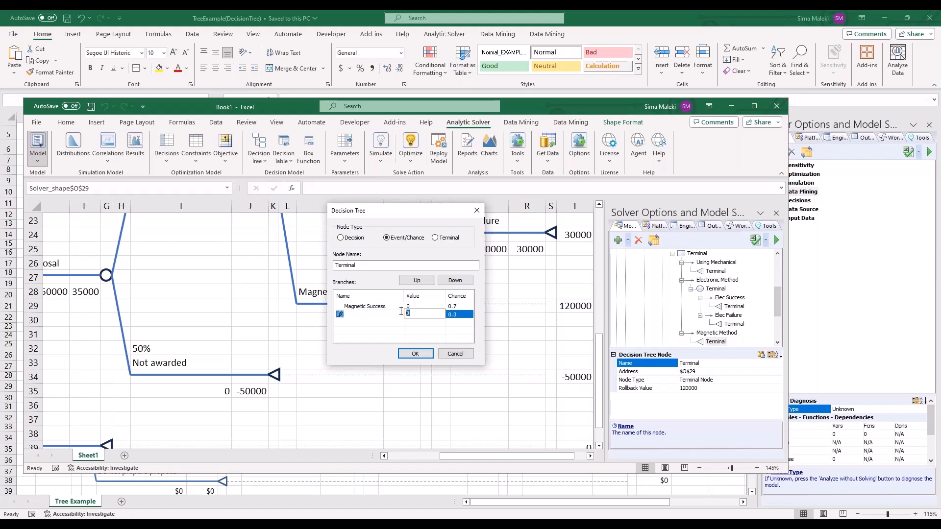
{"action": "type", "text": "000"}
{"action": "left_click", "coordinate": [415, 353]}
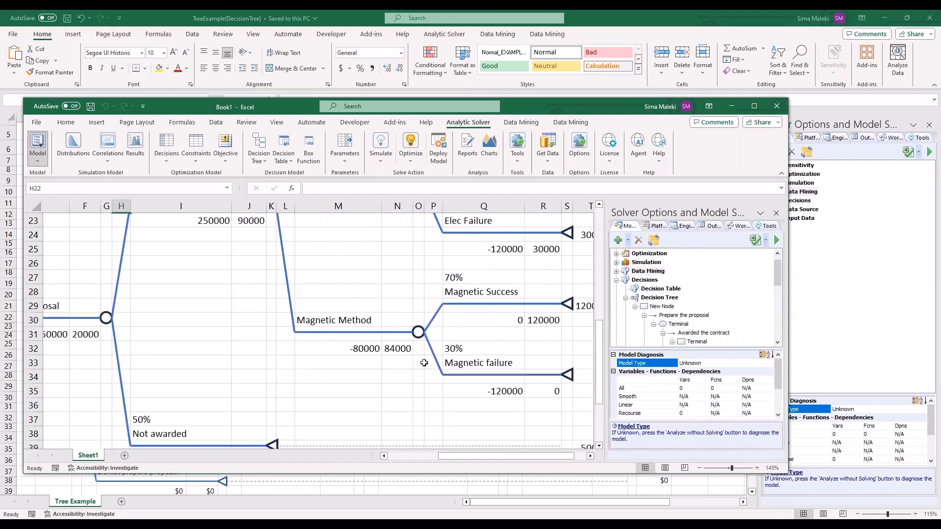
- Examine the whole rebuilt decision tree on Sheet1, from the initial decision to the terminal payoffs
{"action": "scroll", "coordinate": [418, 357], "scroll_direction": "down", "scroll_amount": 1}
{"action": "scroll", "coordinate": [423, 361], "scroll_direction": "down", "scroll_amount": 1, "text": "ctrl"}
{"action": "scroll", "coordinate": [424, 362], "scroll_direction": "down", "scroll_amount": 3, "text": "ctrl"}
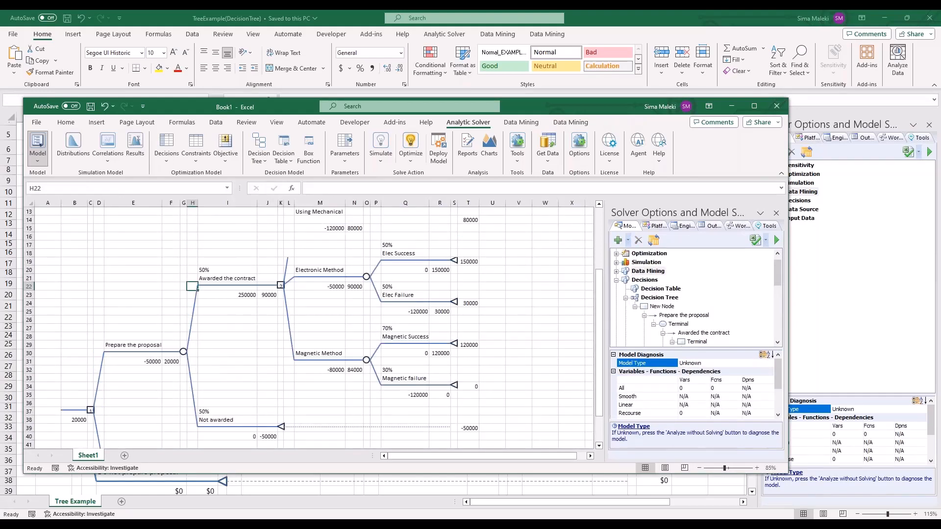
{"action": "scroll", "coordinate": [314, 329], "scroll_direction": "down", "scroll_amount": 1}
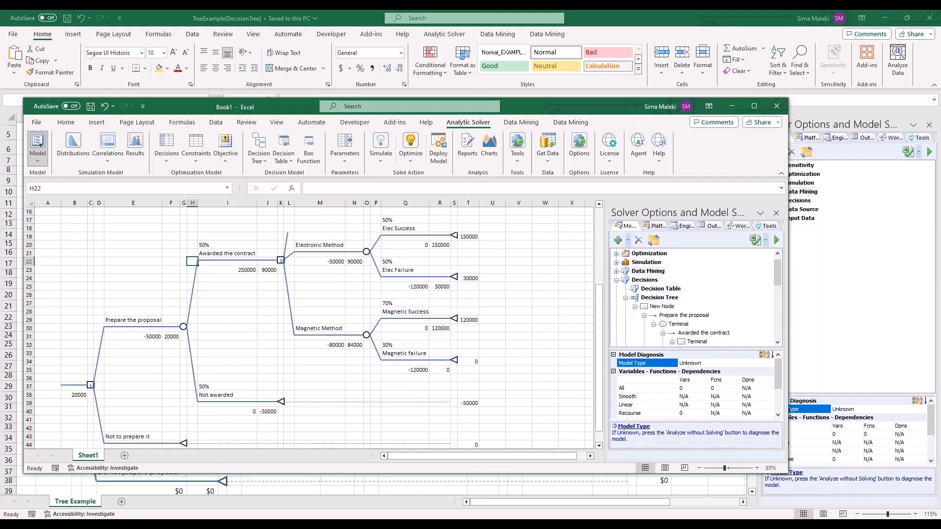
{"action": "scroll", "coordinate": [311, 326], "scroll_direction": "up", "scroll_amount": 5}
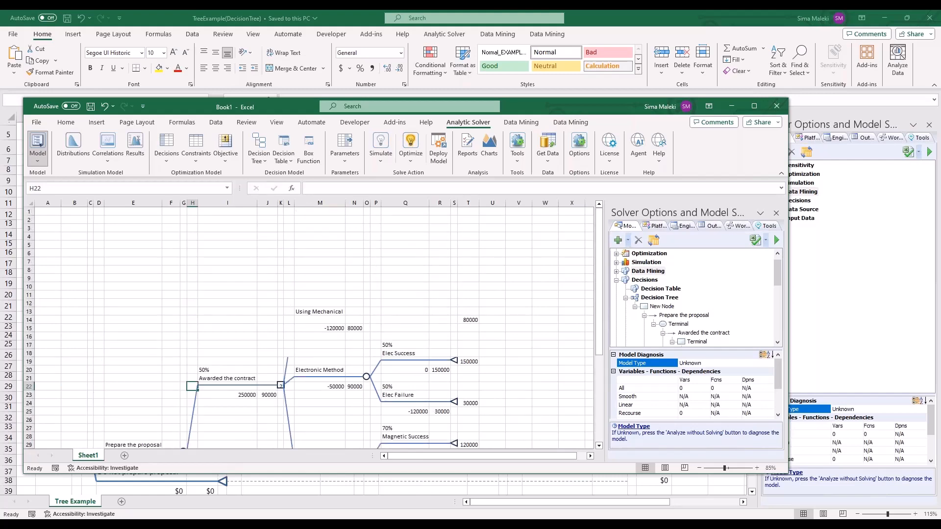
{"action": "scroll", "coordinate": [441, 348], "scroll_direction": "down", "scroll_amount": 8}
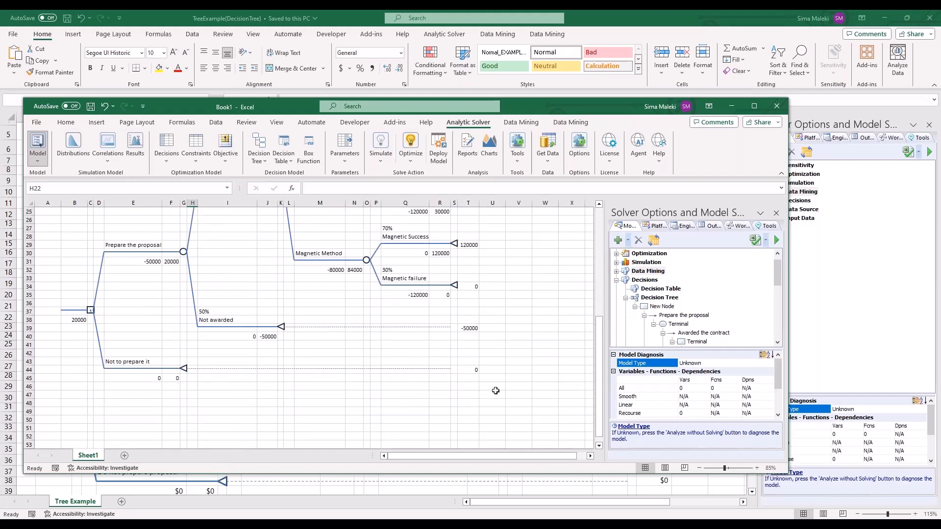
- Switch to the TreeExample workbook and trace the cash flows along the path from Prepare proposal to the Electronic failure payoff
{"action": "key", "text": "alt+Tab"}
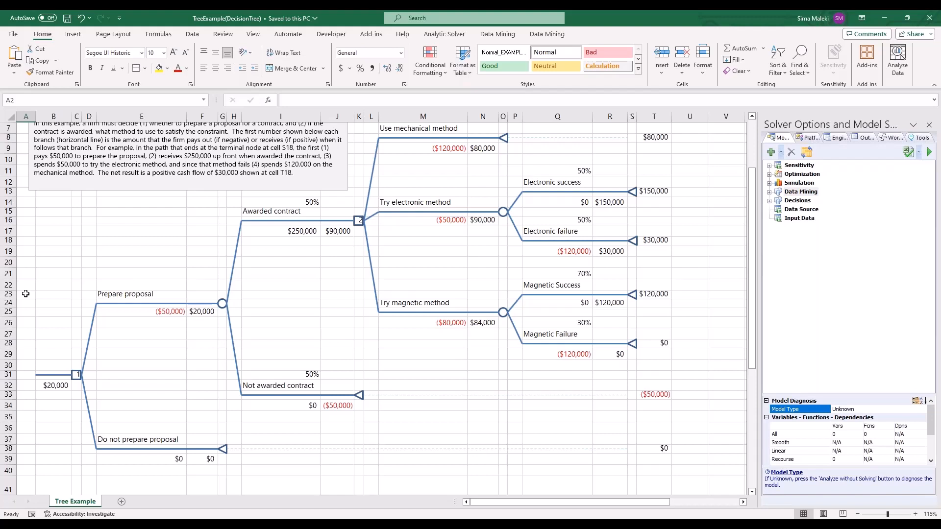
{"action": "left_click", "coordinate": [151, 312]}
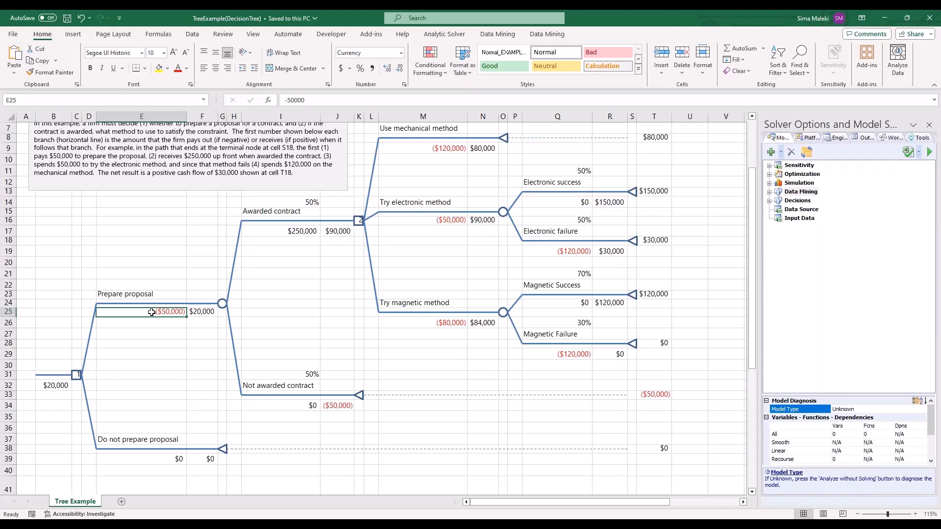
{"action": "left_click_drag", "start_coordinate": [147, 338], "coordinate": [165, 342]}
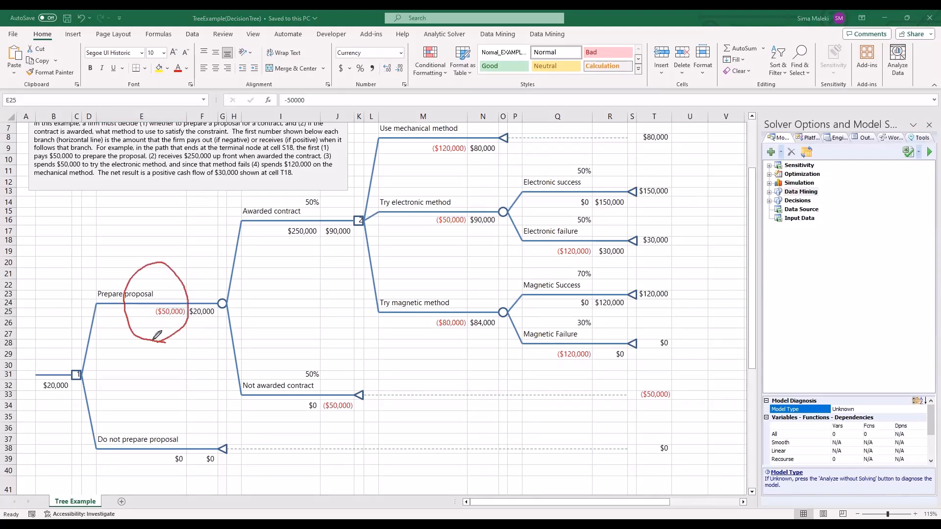
{"action": "mouse_move", "coordinate": [311, 246]}
{"action": "left_mouse_down"}
{"action": "mouse_move", "coordinate": [277, 229]}
{"action": "mouse_move", "coordinate": [296, 209]}
{"action": "mouse_move", "coordinate": [326, 226]}
{"action": "mouse_move", "coordinate": [306, 251]}
{"action": "left_mouse_up"}
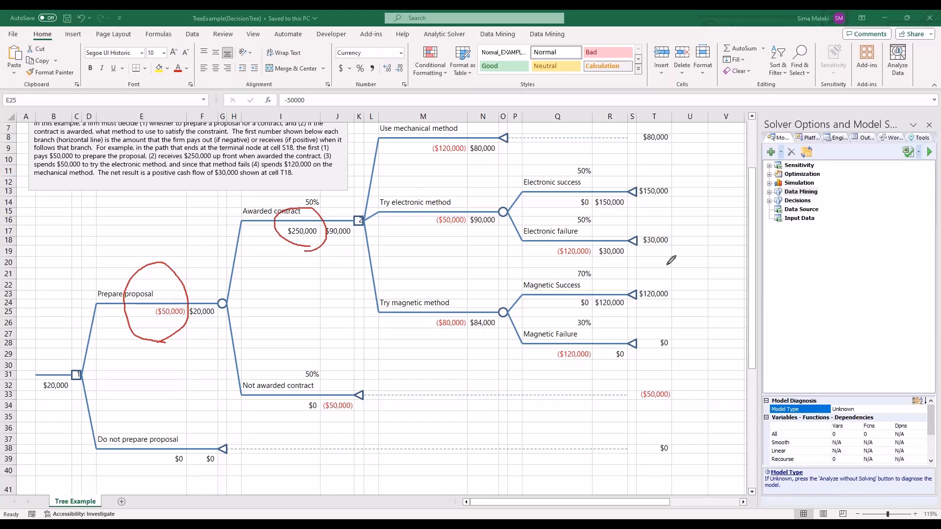
{"action": "left_click_drag", "start_coordinate": [669, 252], "coordinate": [637, 250]}
{"action": "mouse_move", "coordinate": [672, 249]}
{"action": "left_mouse_down"}
{"action": "mouse_move", "coordinate": [652, 253]}
{"action": "mouse_move", "coordinate": [681, 219]}
{"action": "mouse_move", "coordinate": [672, 249]}
{"action": "mouse_move", "coordinate": [636, 248]}
{"action": "mouse_move", "coordinate": [658, 216]}
{"action": "left_mouse_up"}
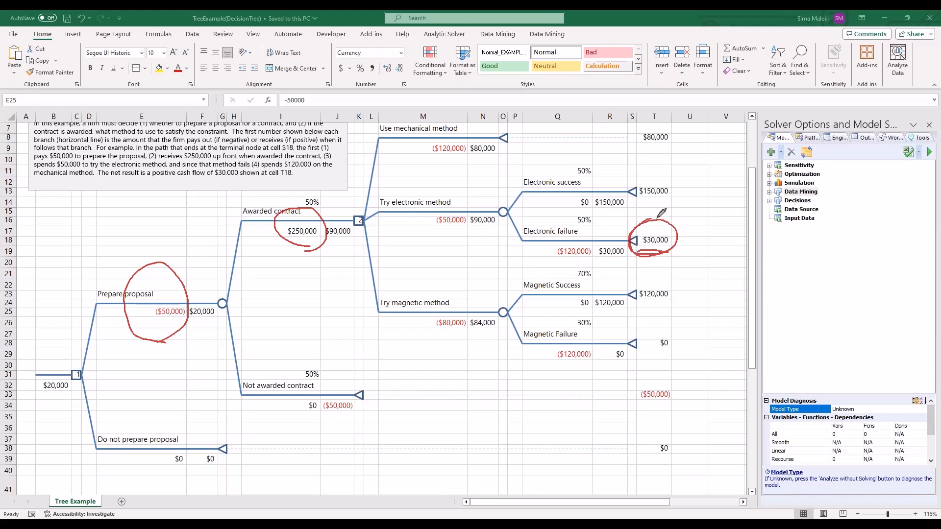
{"action": "key", "text": "e"}
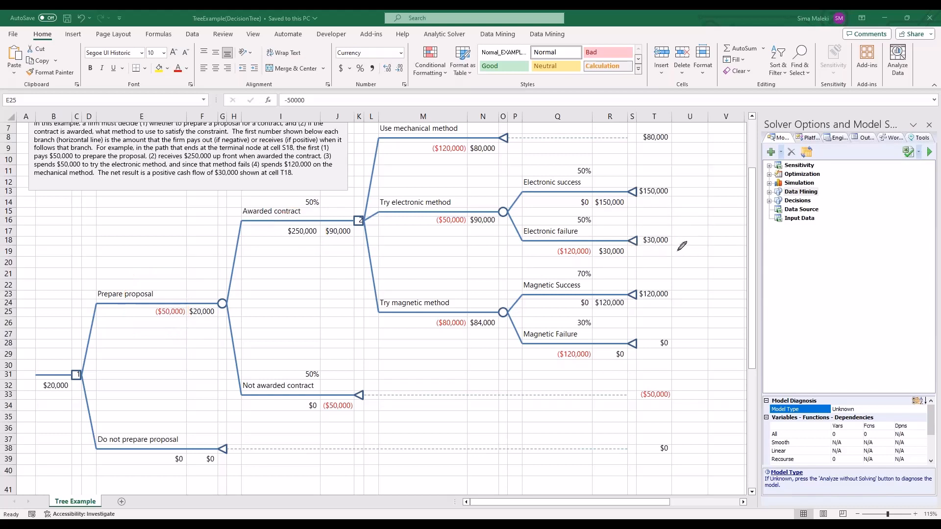
{"action": "mouse_move", "coordinate": [682, 246]}
{"action": "left_mouse_down"}
{"action": "mouse_move", "coordinate": [652, 255]}
{"action": "mouse_move", "coordinate": [692, 224]}
{"action": "mouse_move", "coordinate": [678, 254]}
{"action": "mouse_move", "coordinate": [538, 258]}
{"action": "mouse_move", "coordinate": [496, 226]}
{"action": "mouse_move", "coordinate": [416, 223]}
{"action": "mouse_move", "coordinate": [253, 253]}
{"action": "mouse_move", "coordinate": [236, 313]}
{"action": "mouse_move", "coordinate": [131, 320]}
{"action": "mouse_move", "coordinate": [107, 372]}
{"action": "mouse_move", "coordinate": [30, 393]}
{"action": "left_mouse_up"}
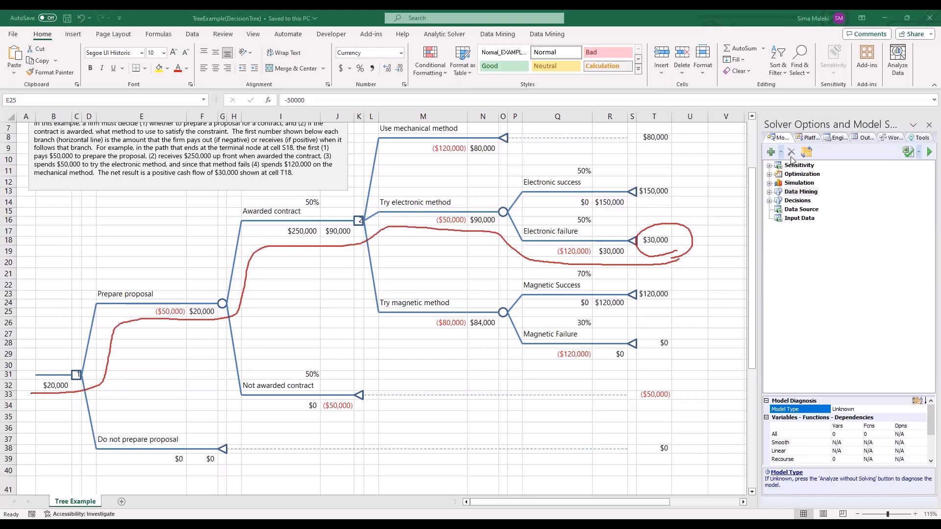
{"action": "left_click", "coordinate": [403, 471]}
{"action": "type", "text": "=2"}
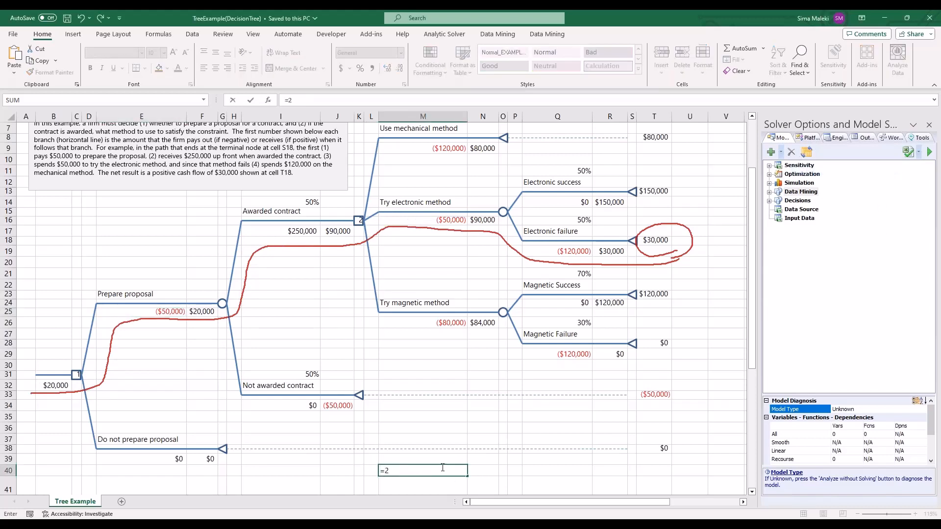
{"action": "type", "text": "50000-50000"}
{"action": "type", "text": "500"}
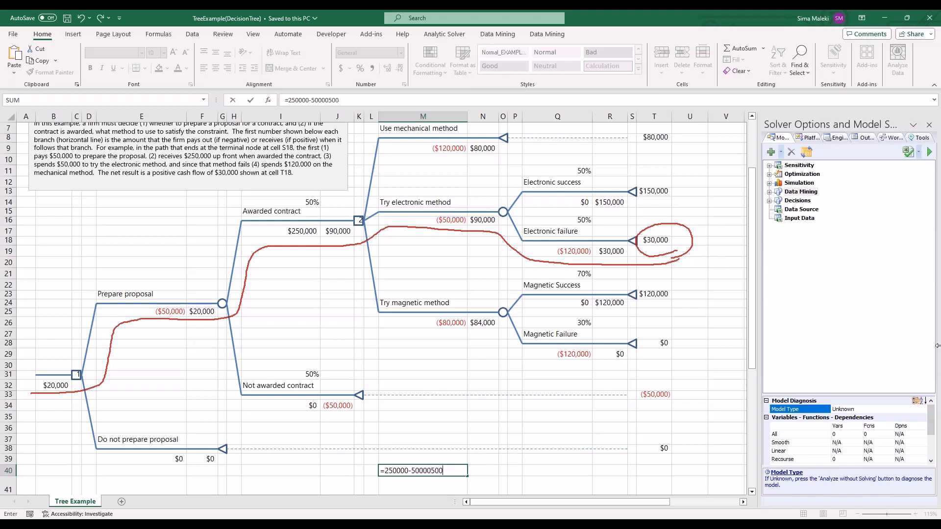
{"action": "key", "text": "BackSpace"}
{"action": "key", "text": "BackSpace"}
{"action": "key", "text": "BackSpace"}
{"action": "type", "text": "-5000"}
{"action": "type", "text": "120000"}
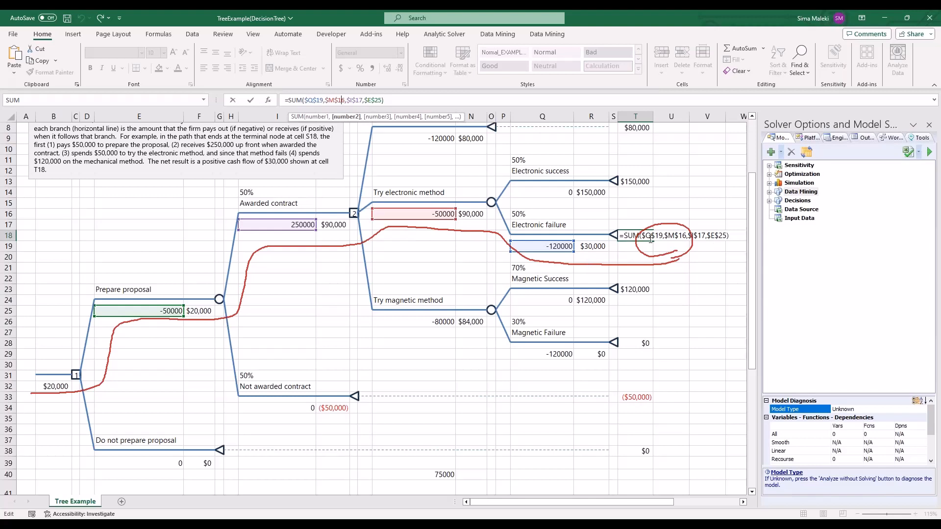
{"action": "key", "text": "Escape"}
{"action": "left_click", "coordinate": [424, 475]}
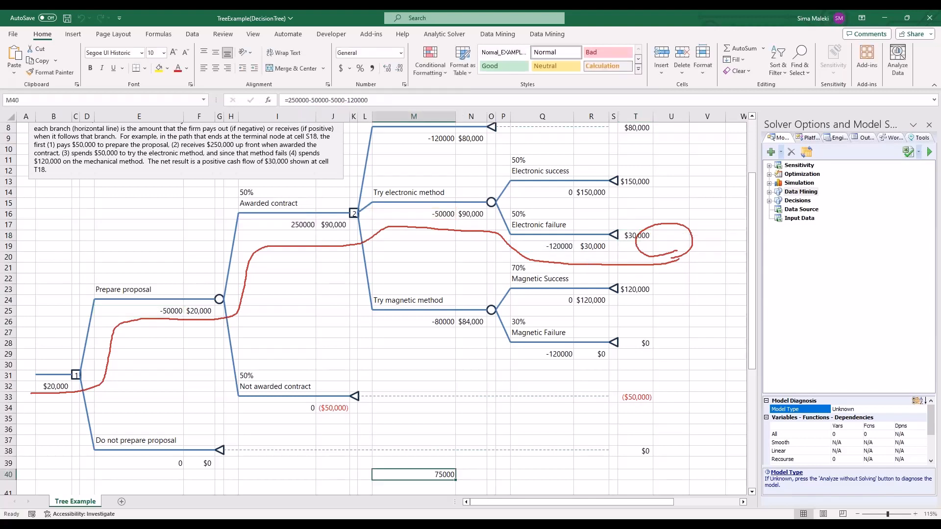
{"action": "double_click", "coordinate": [428, 473]}
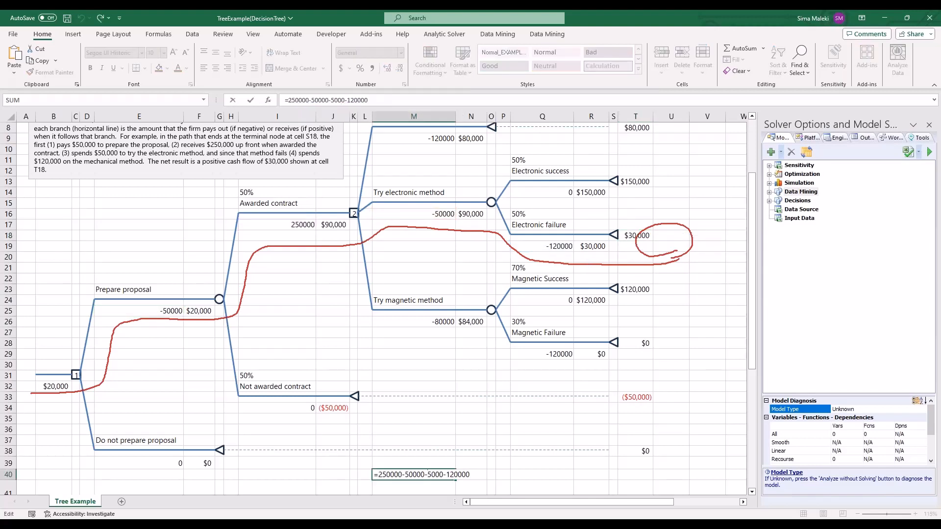
{"action": "type", "text": "0"}
{"action": "key", "text": "Return"}
{"action": "left_click", "coordinate": [432, 470]}
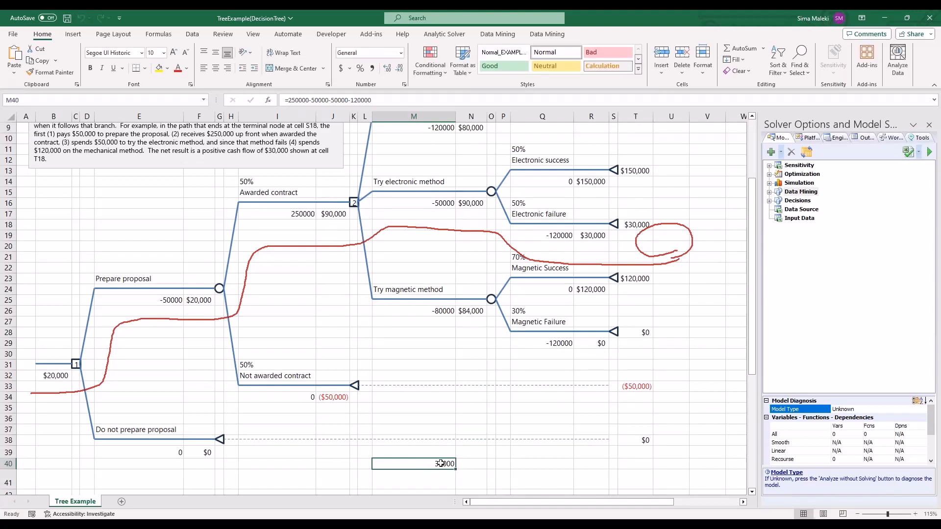
{"action": "key", "text": "Delete"}
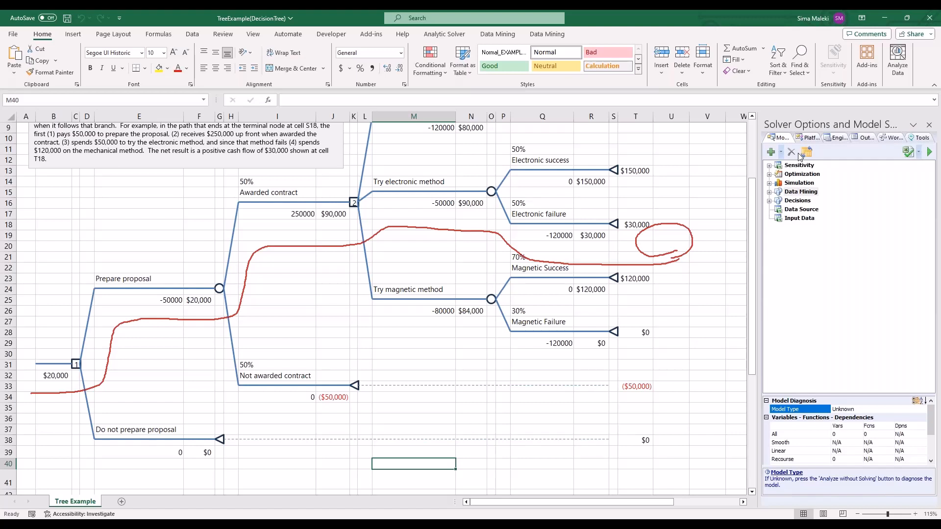
- Inspect the formulas in cells T18, B32 and J17, and view the properties of the initial decision node
{"action": "left_click", "coordinate": [437, 202]}
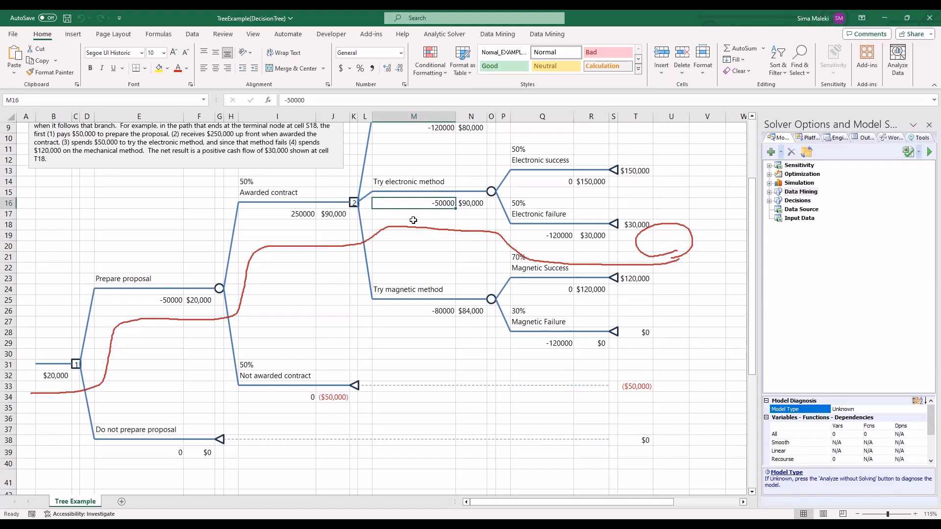
{"action": "left_click", "coordinate": [444, 34]}
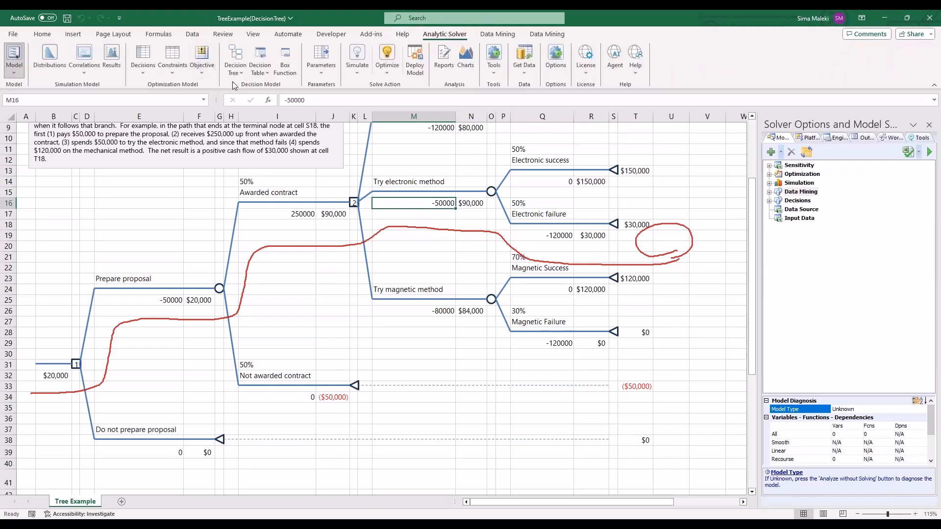
{"action": "left_click", "coordinate": [644, 224]}
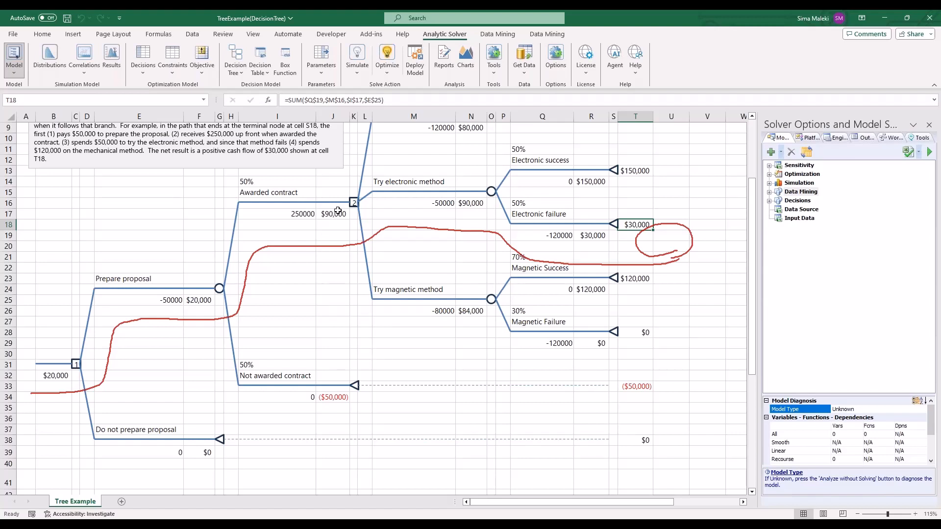
{"action": "left_click", "coordinate": [55, 373]}
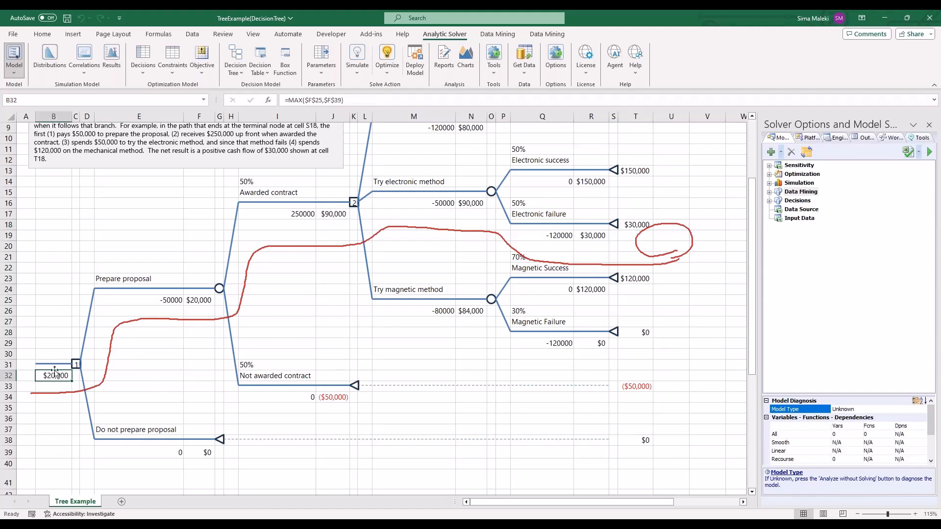
{"action": "left_click", "coordinate": [335, 214]}
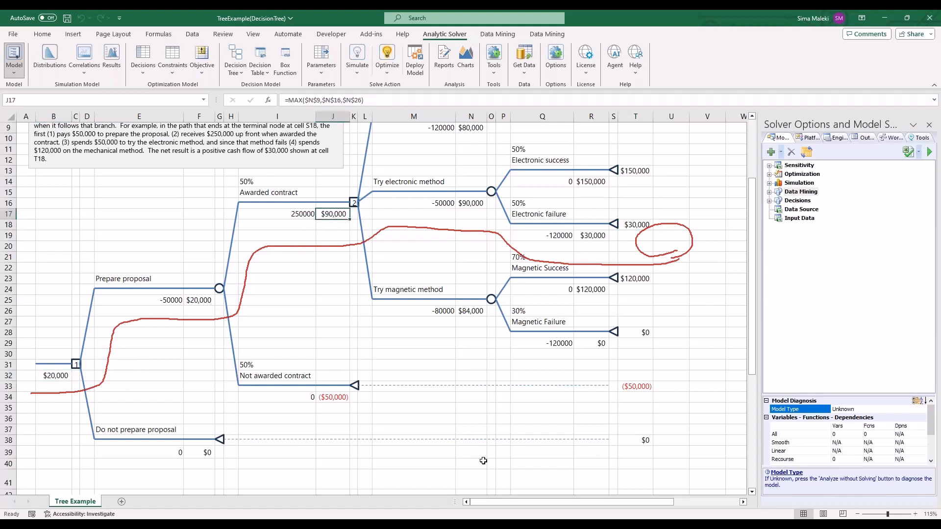
{"action": "left_click", "coordinate": [75, 364]}
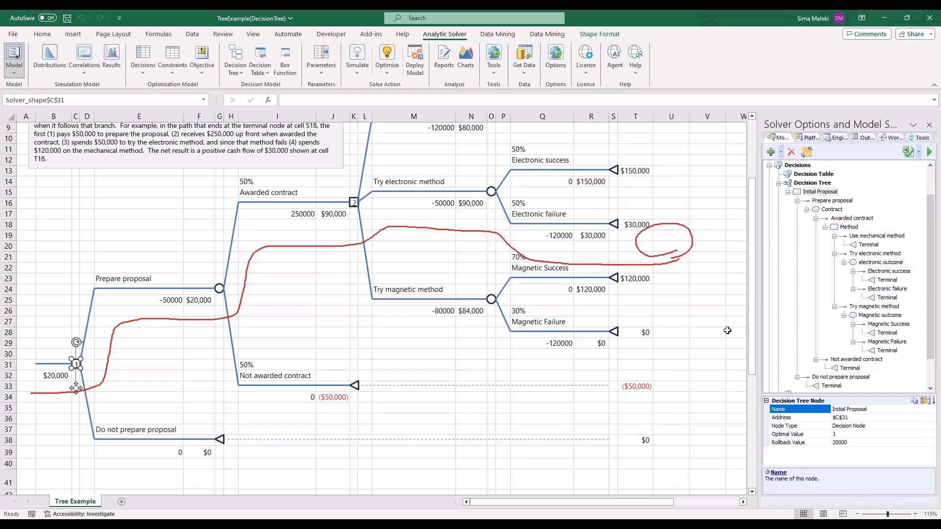
- Widen the Solver task pane and examine the Decision Model settings in the platform options, especially Certainty Equivalents
{"action": "left_click_drag", "start_coordinate": [758, 296], "coordinate": [608, 296]}
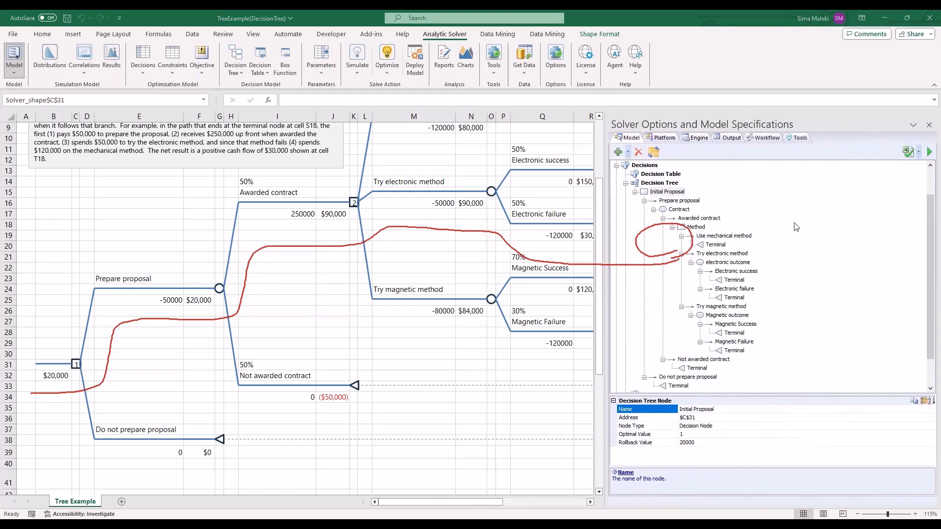
{"action": "left_click", "coordinate": [666, 138]}
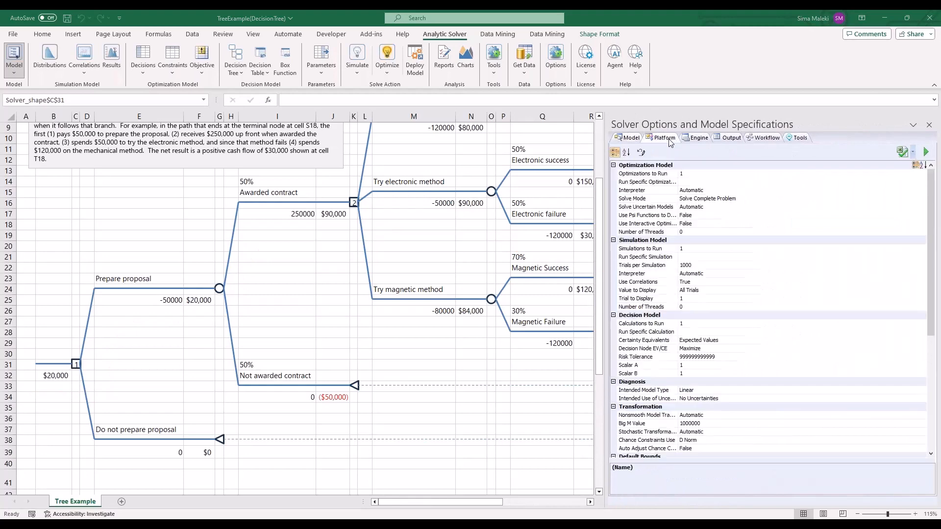
{"action": "scroll", "coordinate": [725, 291], "scroll_direction": "down", "scroll_amount": 1}
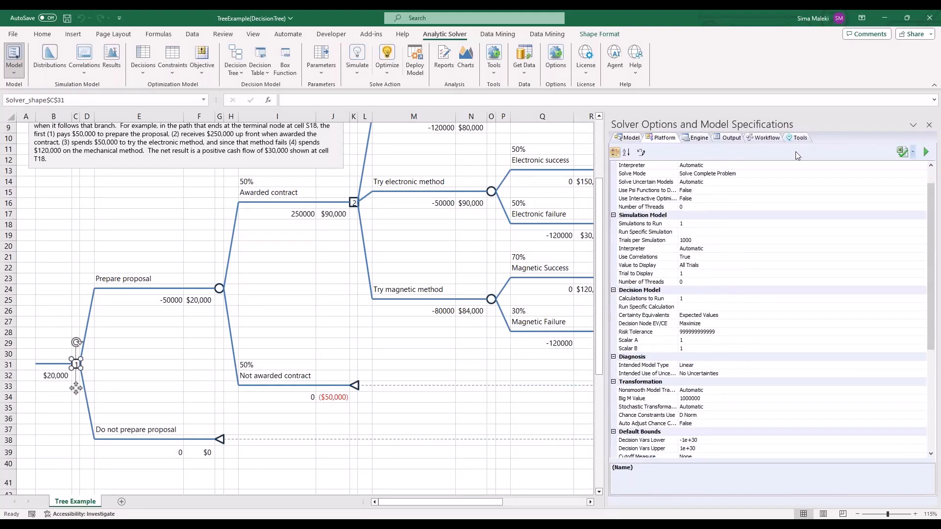
{"action": "key", "text": "ctrl+2"}
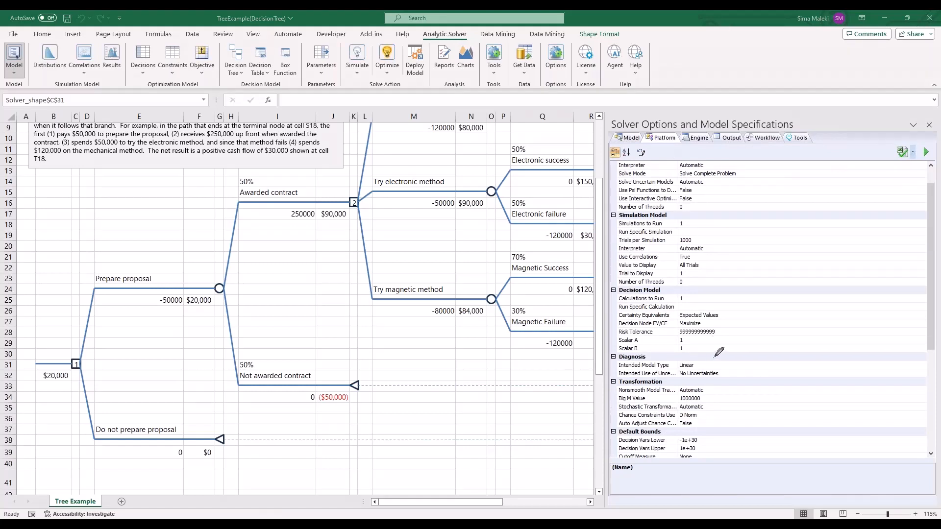
{"action": "mouse_move", "coordinate": [714, 356]}
{"action": "left_mouse_down"}
{"action": "mouse_move", "coordinate": [648, 356]}
{"action": "mouse_move", "coordinate": [608, 324]}
{"action": "mouse_move", "coordinate": [644, 281]}
{"action": "mouse_move", "coordinate": [786, 278]}
{"action": "mouse_move", "coordinate": [792, 353]}
{"action": "mouse_move", "coordinate": [708, 365]}
{"action": "left_mouse_up"}
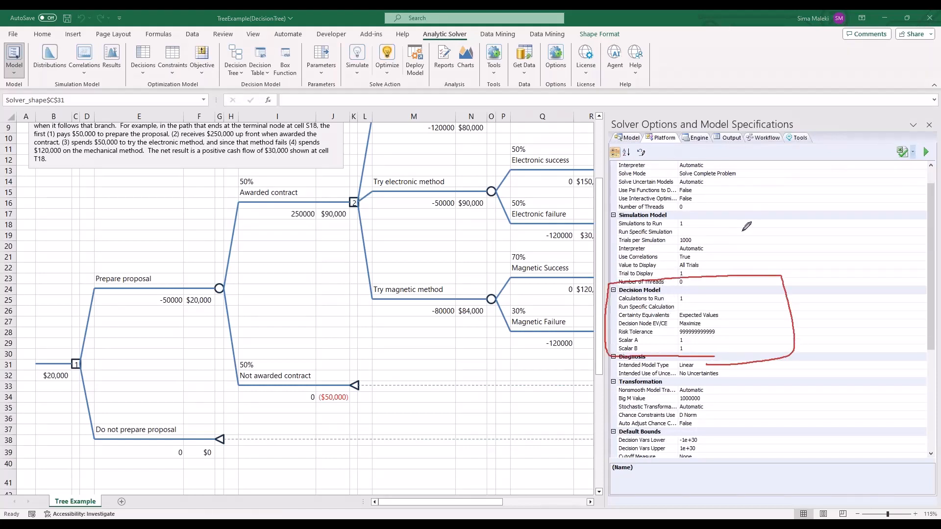
{"action": "mouse_move", "coordinate": [619, 319]}
{"action": "left_mouse_down"}
{"action": "mouse_move", "coordinate": [619, 310]}
{"action": "mouse_move", "coordinate": [659, 308]}
{"action": "mouse_move", "coordinate": [671, 318]}
{"action": "mouse_move", "coordinate": [619, 319]}
{"action": "left_mouse_up"}
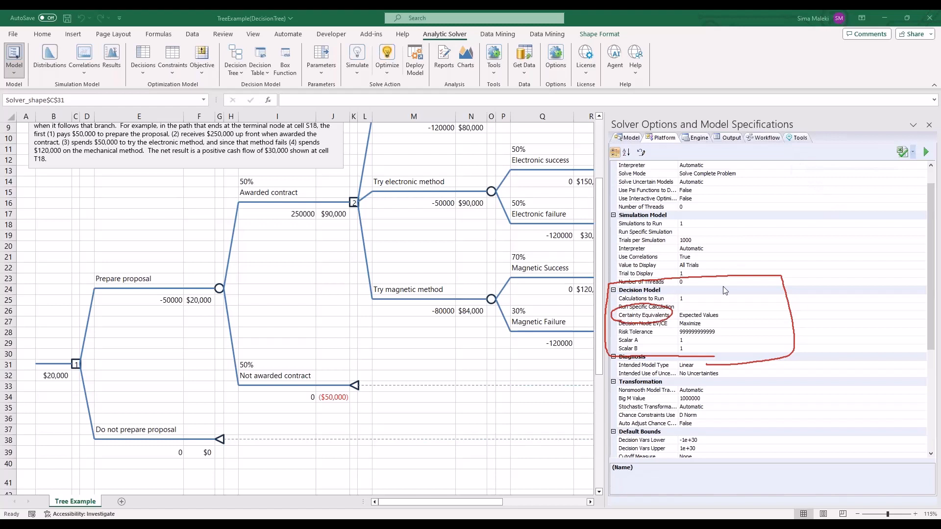
- Choose Expected Values for Certainty Equivalents and Maximize for Decision Node EV/CE, and narrow the task pane to reveal the tree
{"action": "left_click", "coordinate": [713, 316]}
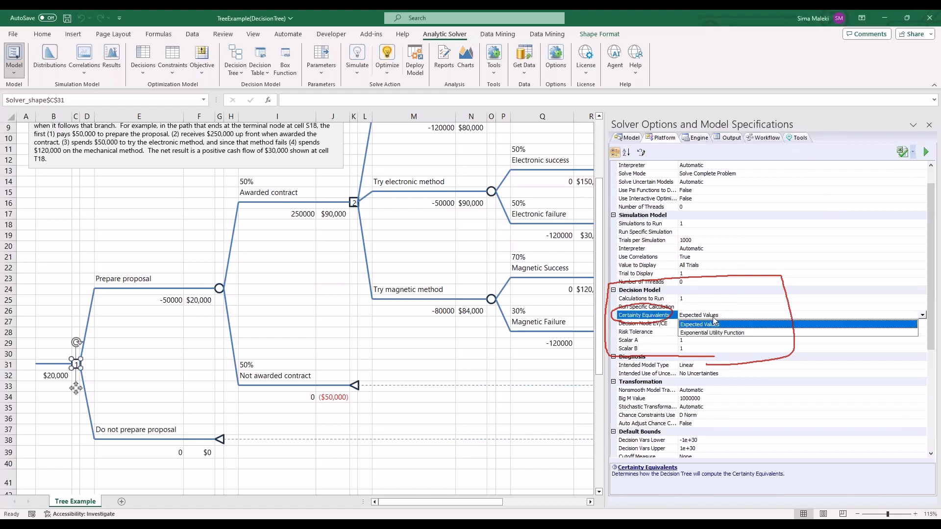
{"action": "left_click", "coordinate": [714, 324]}
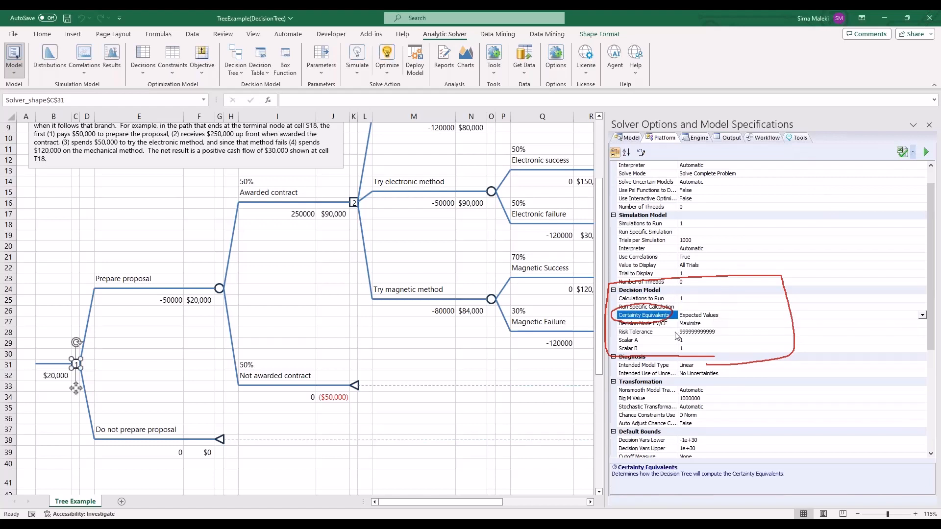
{"action": "left_click", "coordinate": [691, 324]}
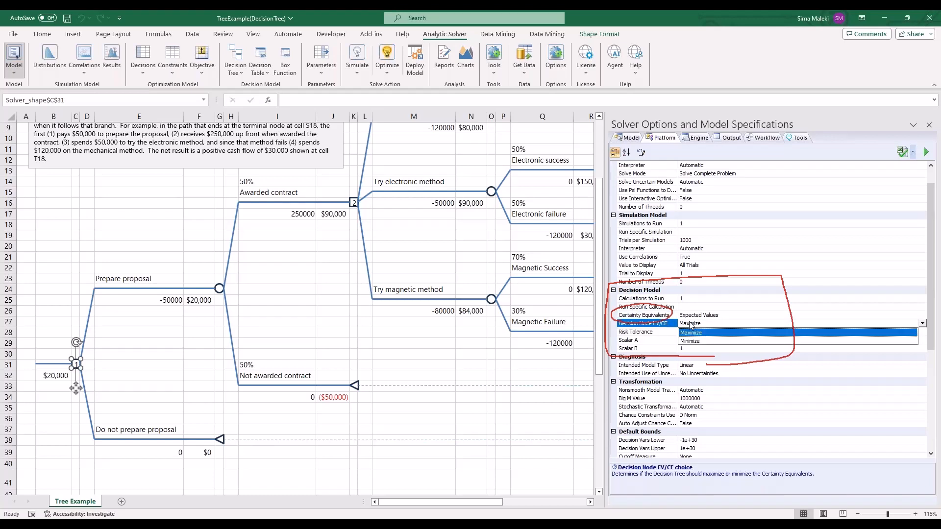
{"action": "left_click", "coordinate": [693, 333]}
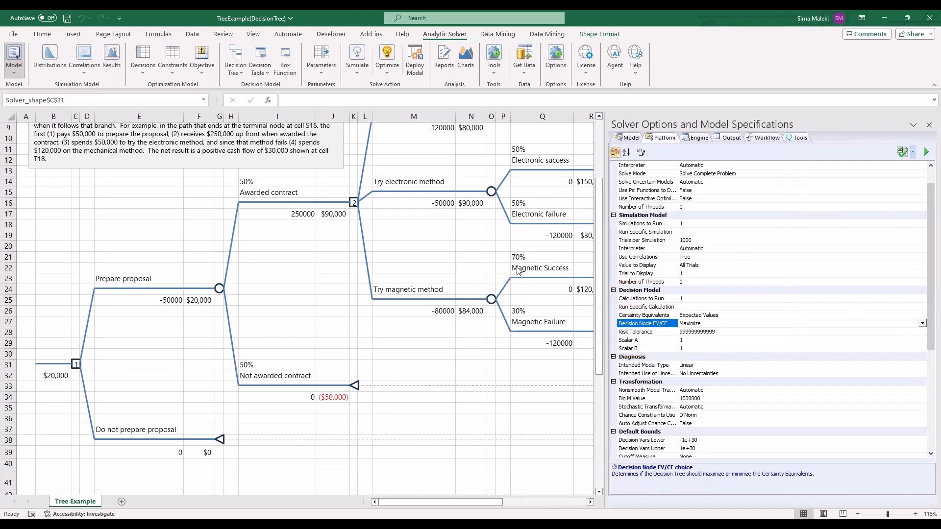
{"action": "left_click", "coordinate": [502, 257]}
{"action": "left_click_drag", "start_coordinate": [616, 251], "coordinate": [694, 251]}
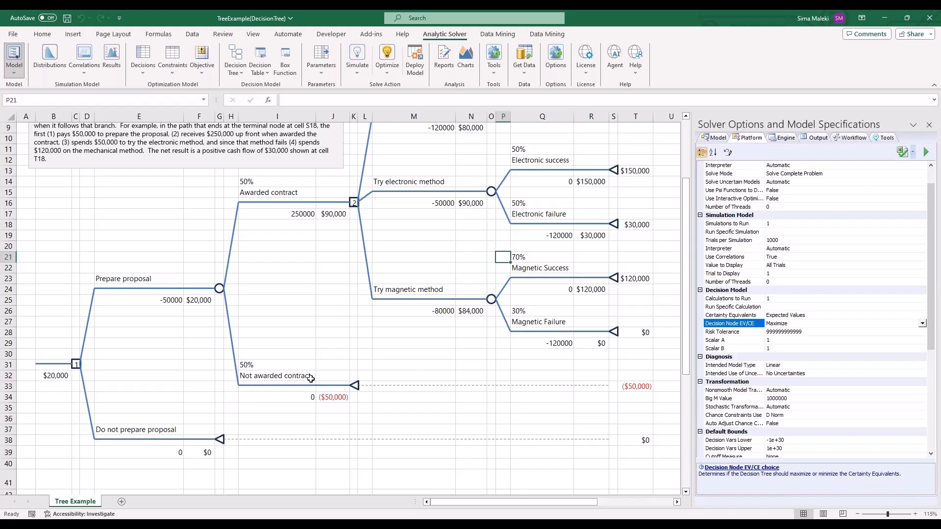
- Inspect the two decision nodes and trace the cells referenced by the rollback formula in J17 for the Awarded contract branch
{"action": "left_click", "coordinate": [76, 366]}
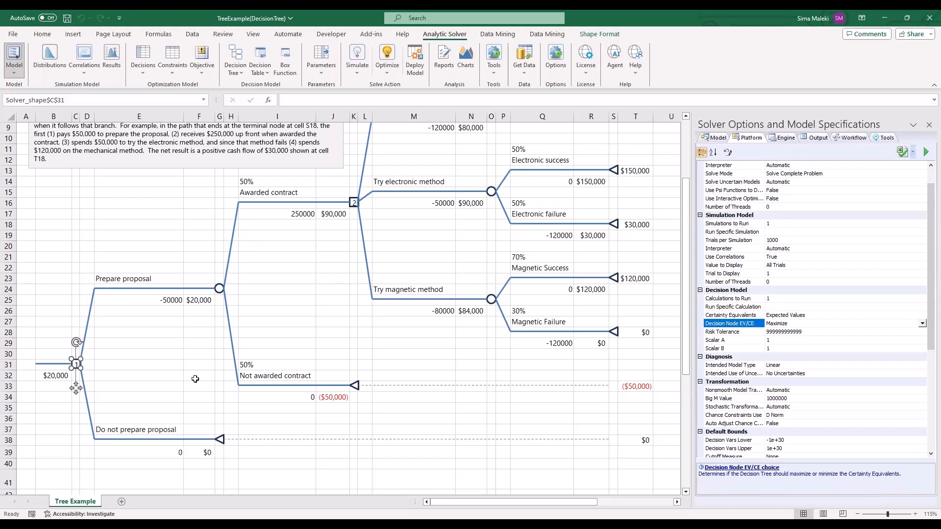
{"action": "left_click", "coordinate": [353, 205]}
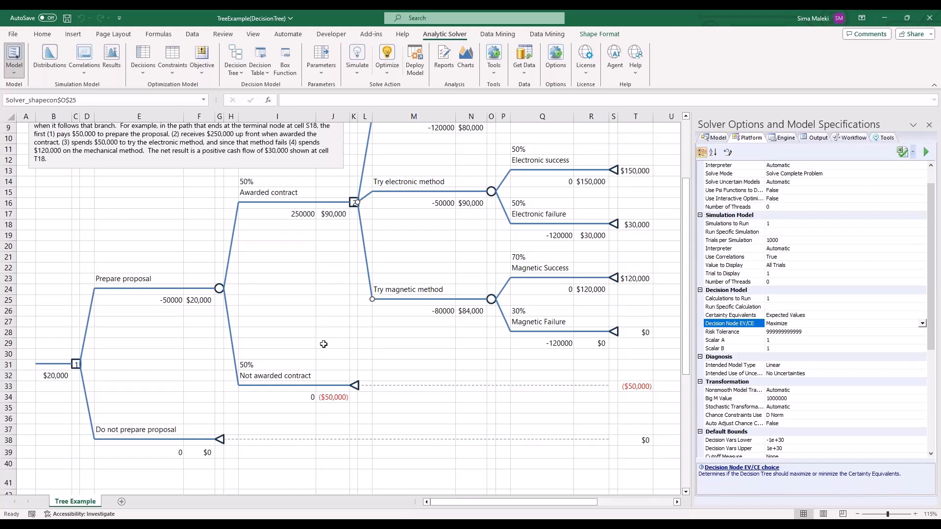
{"action": "scroll", "coordinate": [324, 344], "scroll_direction": "up", "scroll_amount": 3}
{"action": "left_click", "coordinate": [331, 325]}
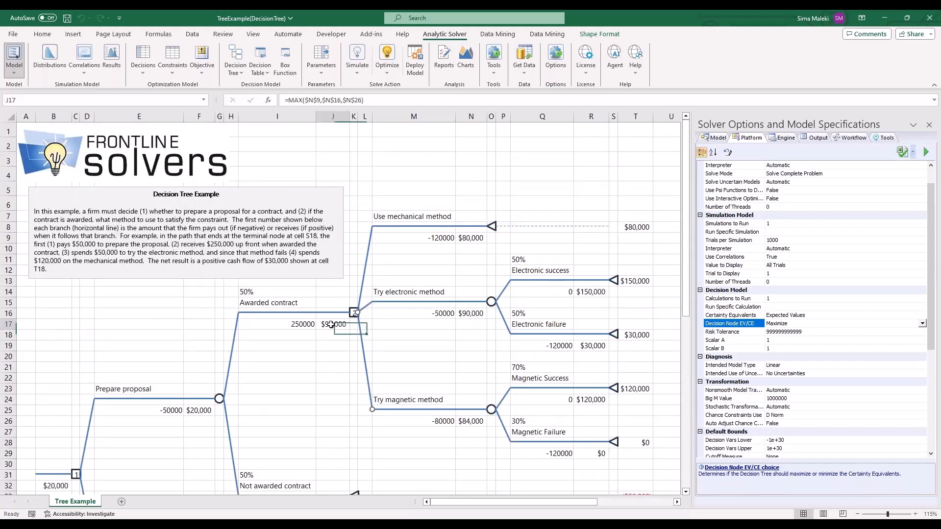
{"action": "left_click", "coordinate": [321, 99]}
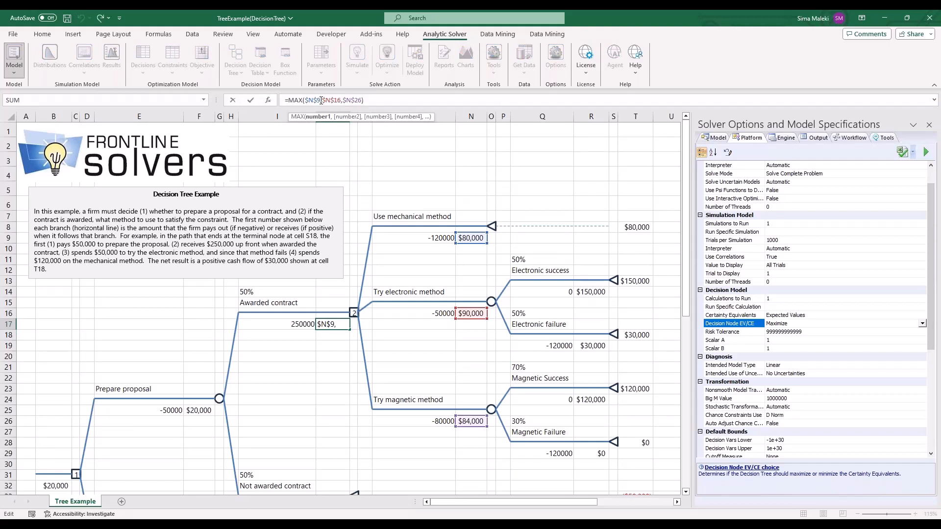
{"action": "key", "text": "Escape"}
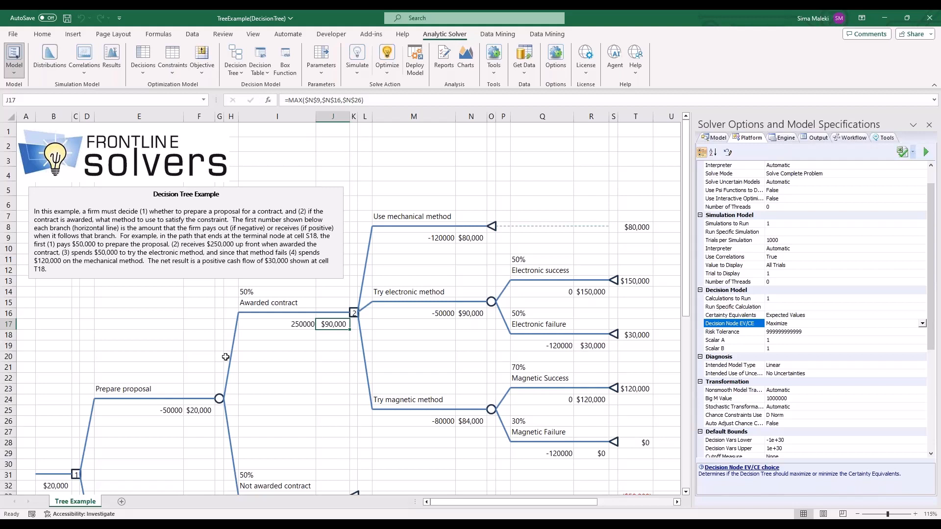
- Highlight the best path through the decision tree and review the branches along it
{"action": "left_click", "coordinate": [434, 176]}
{"action": "left_click", "coordinate": [233, 72]}
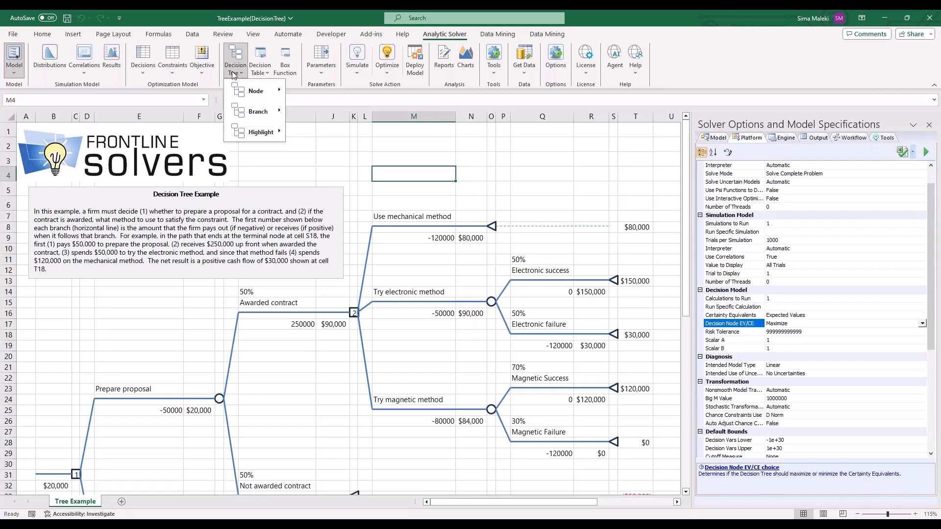
{"action": "mouse_move", "coordinate": [240, 130]}
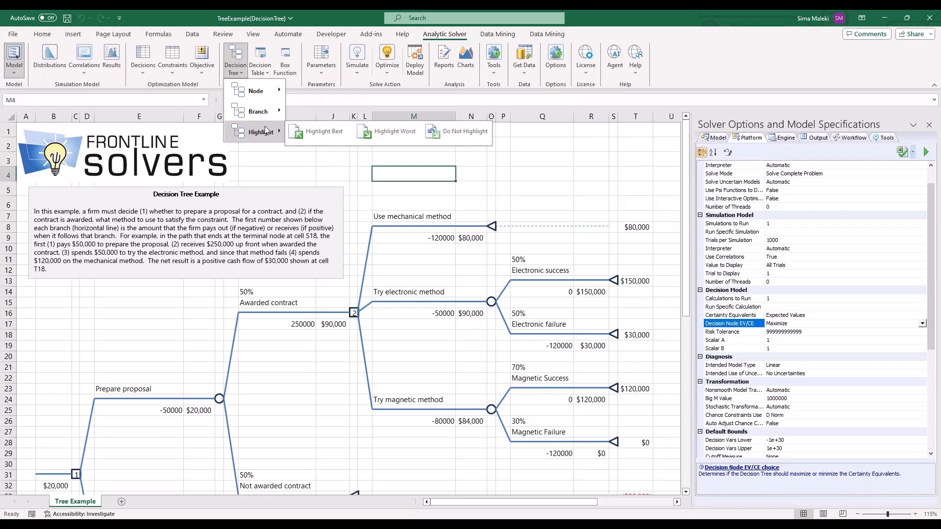
{"action": "left_click", "coordinate": [308, 133]}
{"action": "scroll", "coordinate": [308, 319], "scroll_direction": "down", "scroll_amount": 3}
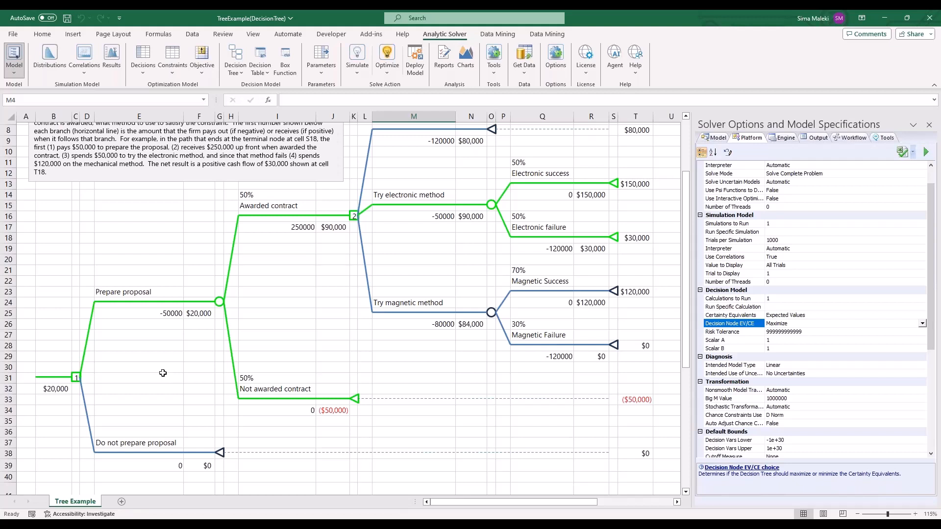
- Highlight the worst path through the decision tree, and turn the path highlighting off again
{"action": "left_click", "coordinate": [237, 72]}
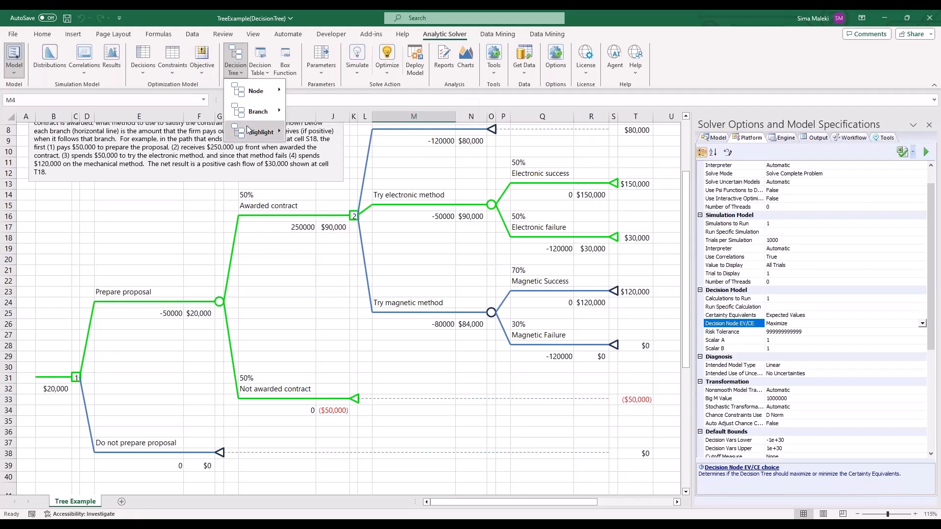
{"action": "left_click", "coordinate": [375, 131]}
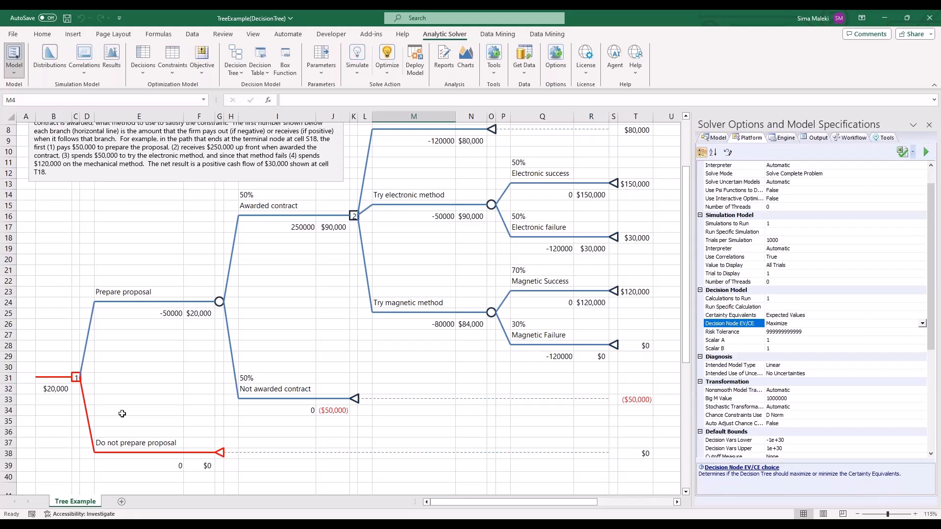
{"action": "left_click", "coordinate": [240, 72]}
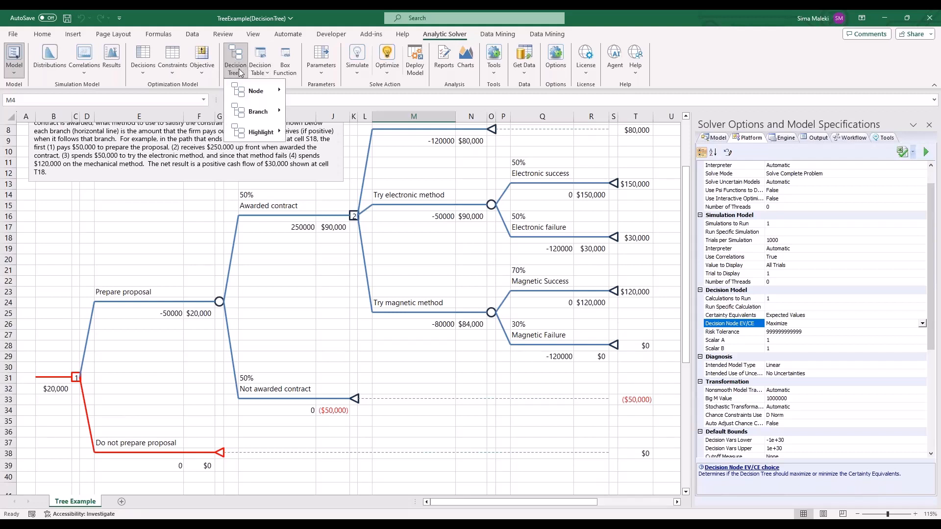
{"action": "mouse_move", "coordinate": [255, 132]}
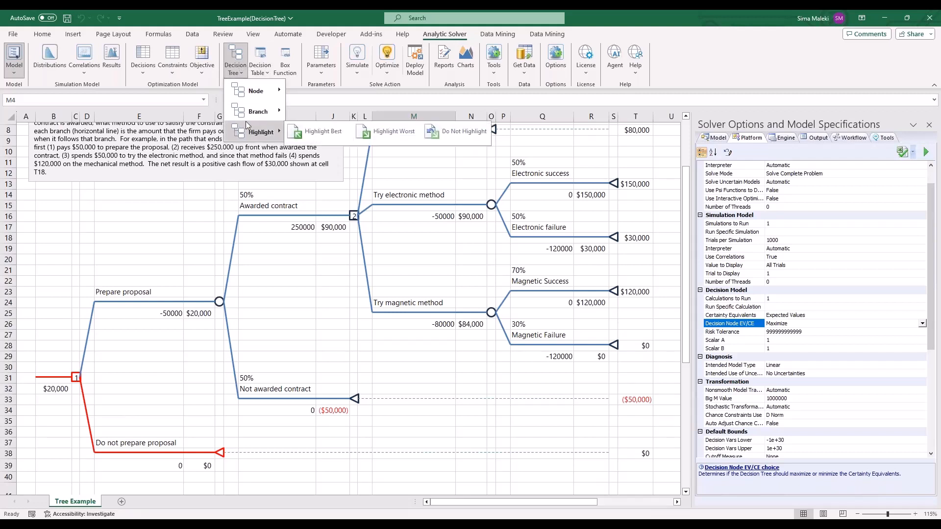
{"action": "left_click", "coordinate": [440, 134]}
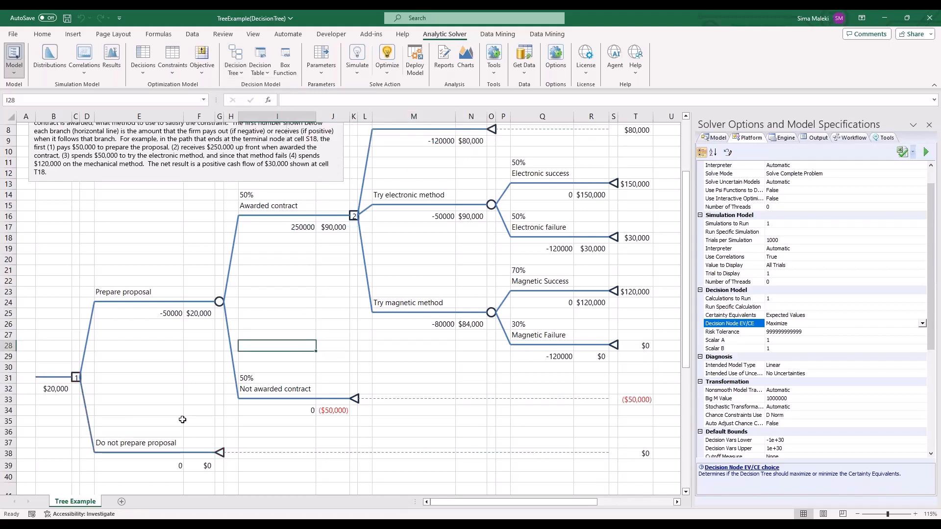
- Run Identify parameters on the expected value in cell B32 to produce its tornado sensitivity chart
{"action": "scroll", "coordinate": [183, 420], "scroll_direction": "up", "scroll_amount": 1}
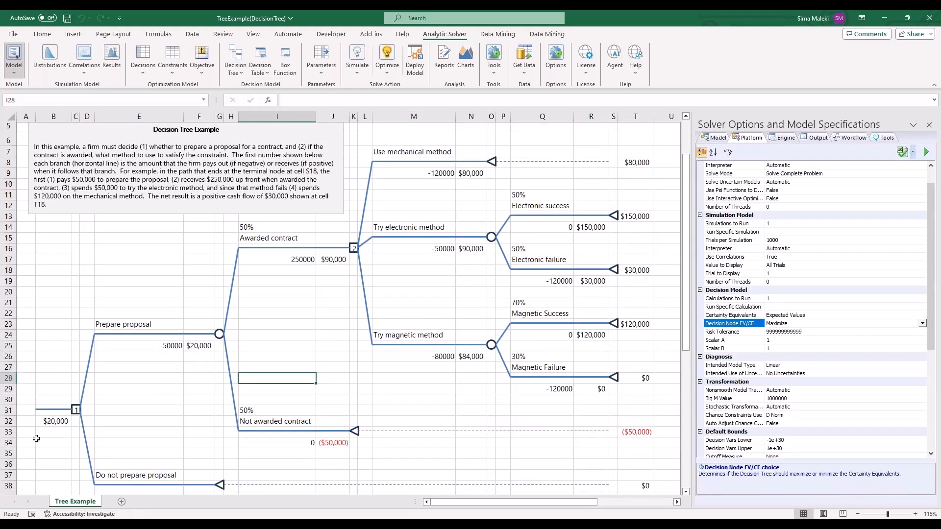
{"action": "left_click", "coordinate": [55, 420]}
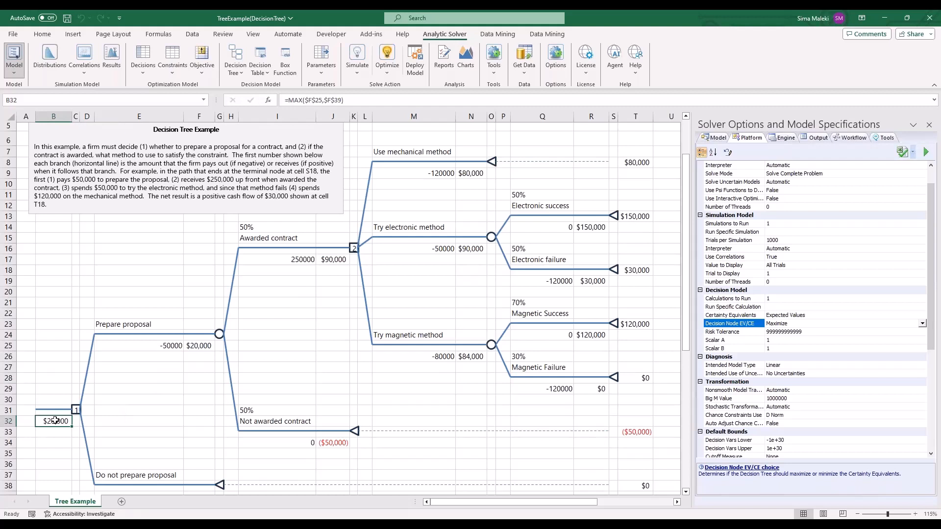
{"action": "left_click", "coordinate": [329, 73]}
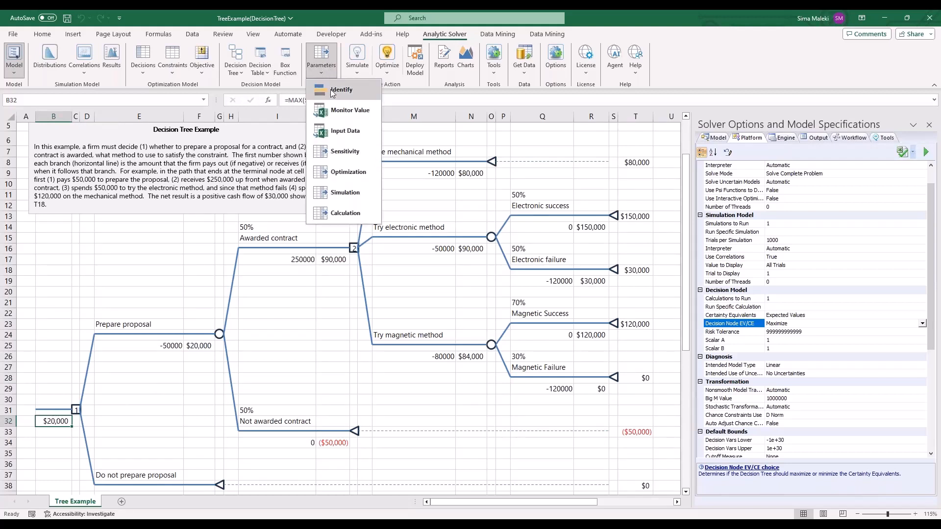
{"action": "left_click", "coordinate": [333, 93]}
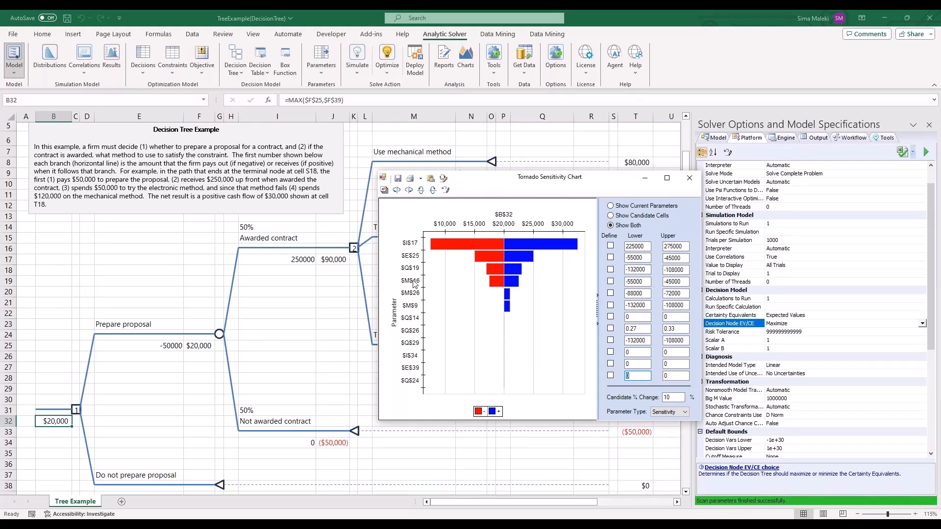
- Examine the tornado chart's candidate percent change, the output cell B32, and the lower and upper limits and bar ends for cell I17
{"action": "left_click", "coordinate": [789, 147]}
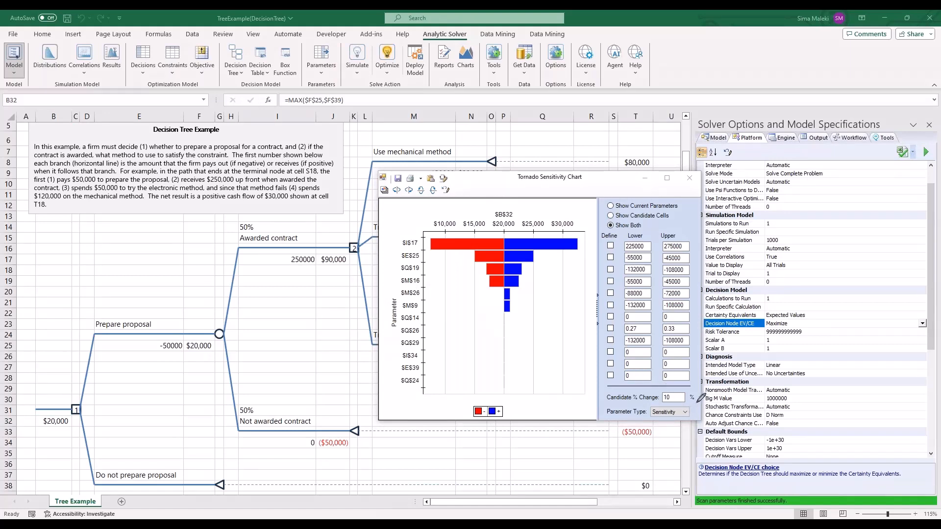
{"action": "mouse_move", "coordinate": [698, 401]}
{"action": "left_mouse_down"}
{"action": "mouse_move", "coordinate": [597, 402]}
{"action": "mouse_move", "coordinate": [593, 389]}
{"action": "mouse_move", "coordinate": [695, 380]}
{"action": "mouse_move", "coordinate": [704, 392]}
{"action": "mouse_move", "coordinate": [697, 402]}
{"action": "left_mouse_up"}
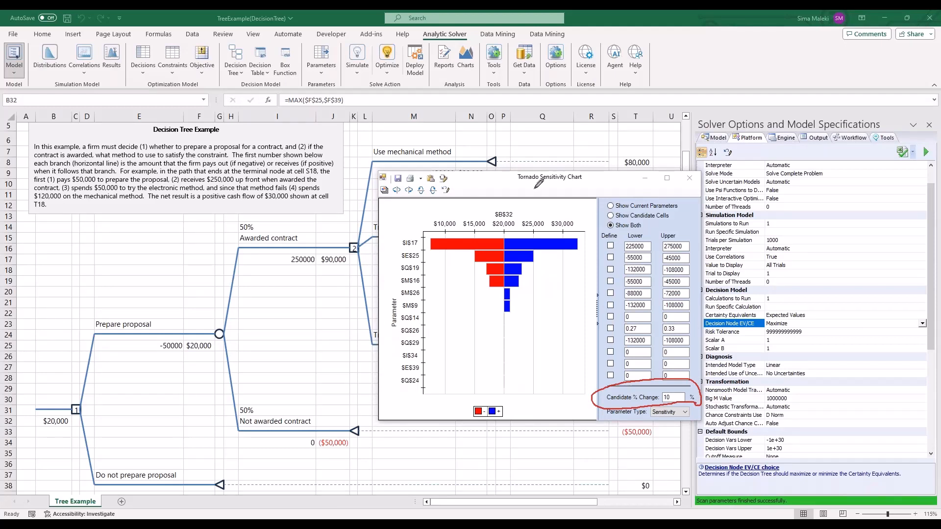
{"action": "mouse_move", "coordinate": [516, 211]}
{"action": "left_mouse_down"}
{"action": "mouse_move", "coordinate": [488, 215]}
{"action": "mouse_move", "coordinate": [528, 198]}
{"action": "mouse_move", "coordinate": [519, 216]}
{"action": "left_mouse_up"}
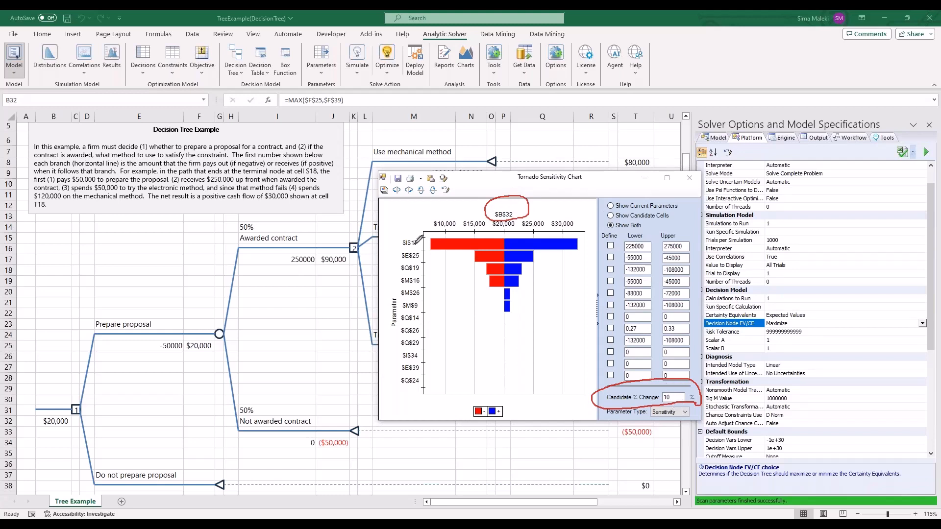
{"action": "mouse_move", "coordinate": [416, 241]}
{"action": "left_mouse_down"}
{"action": "mouse_move", "coordinate": [410, 249]}
{"action": "mouse_move", "coordinate": [399, 234]}
{"action": "mouse_move", "coordinate": [423, 237]}
{"action": "mouse_move", "coordinate": [419, 246]}
{"action": "left_mouse_up"}
{"action": "mouse_move", "coordinate": [315, 267]}
{"action": "left_mouse_down"}
{"action": "mouse_move", "coordinate": [293, 273]}
{"action": "mouse_move", "coordinate": [308, 242]}
{"action": "mouse_move", "coordinate": [324, 259]}
{"action": "mouse_move", "coordinate": [311, 265]}
{"action": "left_mouse_up"}
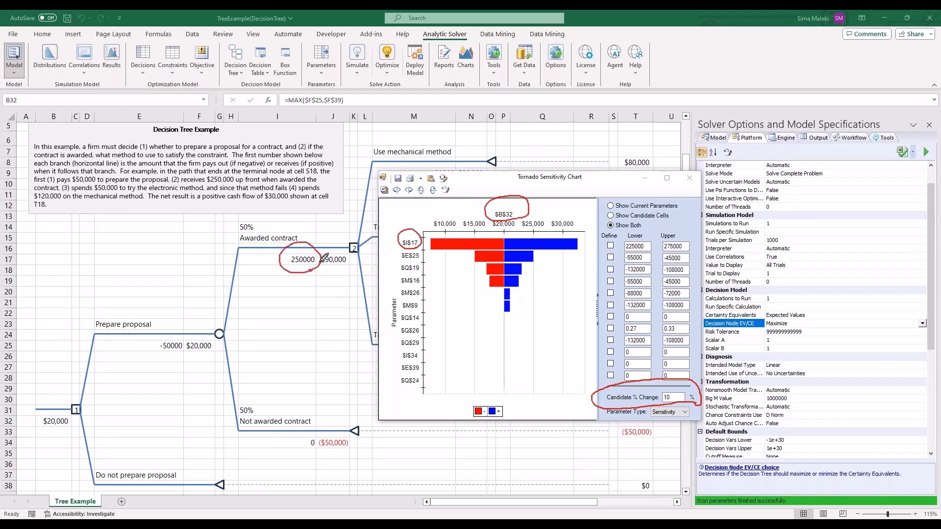
{"action": "mouse_move", "coordinate": [689, 253]}
{"action": "left_mouse_down"}
{"action": "mouse_move", "coordinate": [671, 253]}
{"action": "mouse_move", "coordinate": [662, 230]}
{"action": "mouse_move", "coordinate": [692, 225]}
{"action": "mouse_move", "coordinate": [688, 252]}
{"action": "left_mouse_up"}
{"action": "mouse_move", "coordinate": [650, 230]}
{"action": "left_mouse_down"}
{"action": "mouse_move", "coordinate": [653, 251]}
{"action": "mouse_move", "coordinate": [621, 225]}
{"action": "mouse_move", "coordinate": [649, 229]}
{"action": "left_mouse_up"}
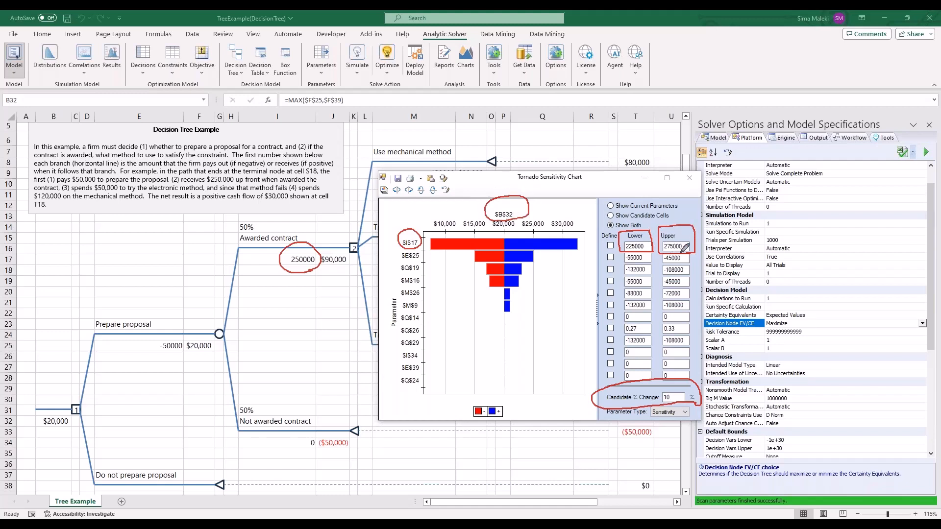
{"action": "left_click_drag", "start_coordinate": [578, 210], "coordinate": [580, 245]}
{"action": "left_click_drag", "start_coordinate": [430, 214], "coordinate": [433, 235]}
{"action": "mouse_move", "coordinate": [579, 249]}
{"action": "left_mouse_down"}
{"action": "mouse_move", "coordinate": [578, 207]}
{"action": "mouse_move", "coordinate": [581, 255]}
{"action": "left_mouse_up"}
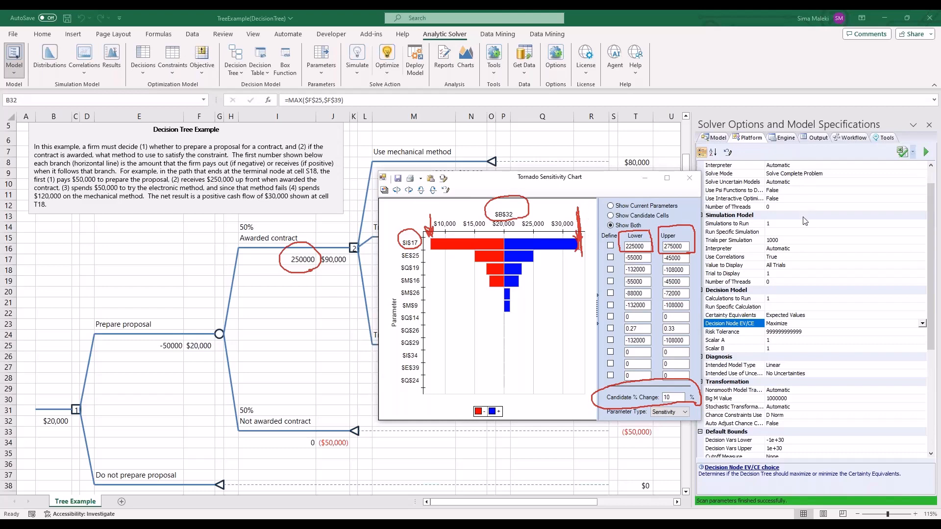
{"action": "key", "text": "Escape"}
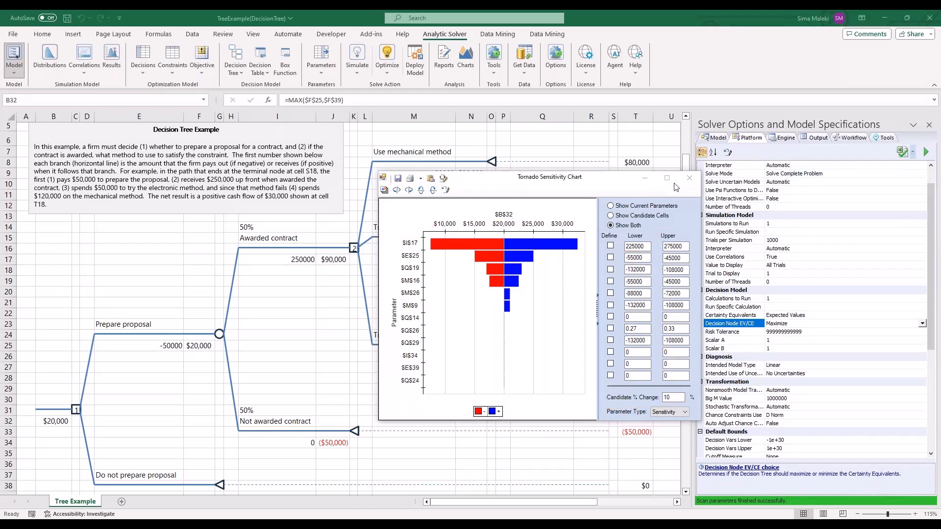
- Close the tornado chart and set the Awarded contract branch value of the Contract event node to 275000
{"action": "left_click", "coordinate": [690, 178]}
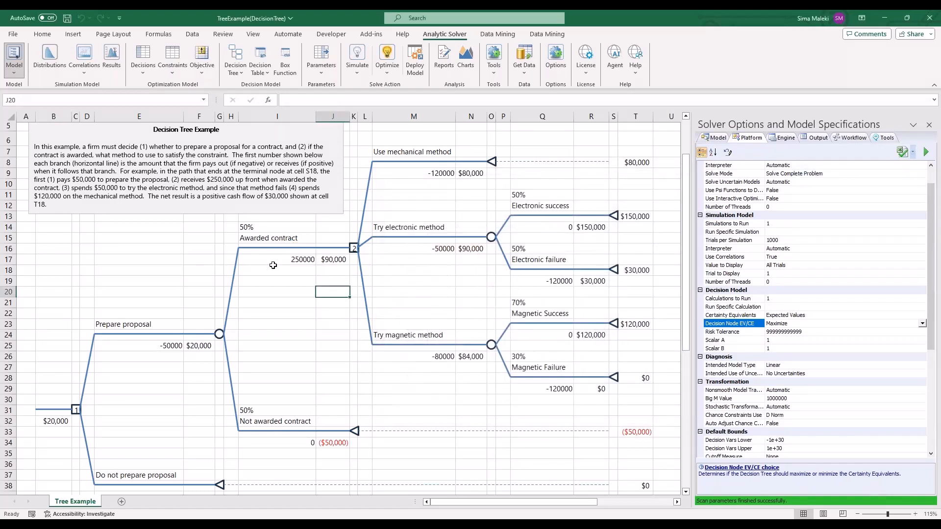
{"action": "left_click", "coordinate": [219, 335]}
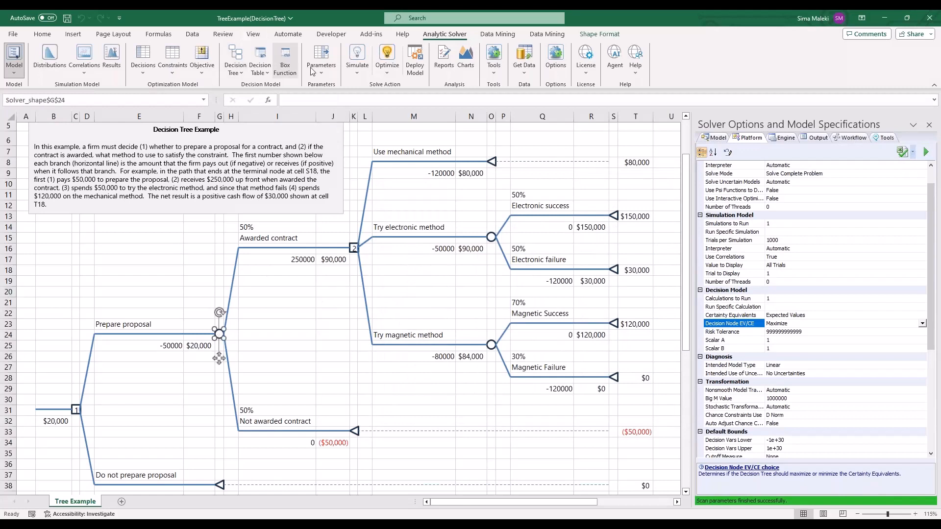
{"action": "left_click", "coordinate": [232, 75]}
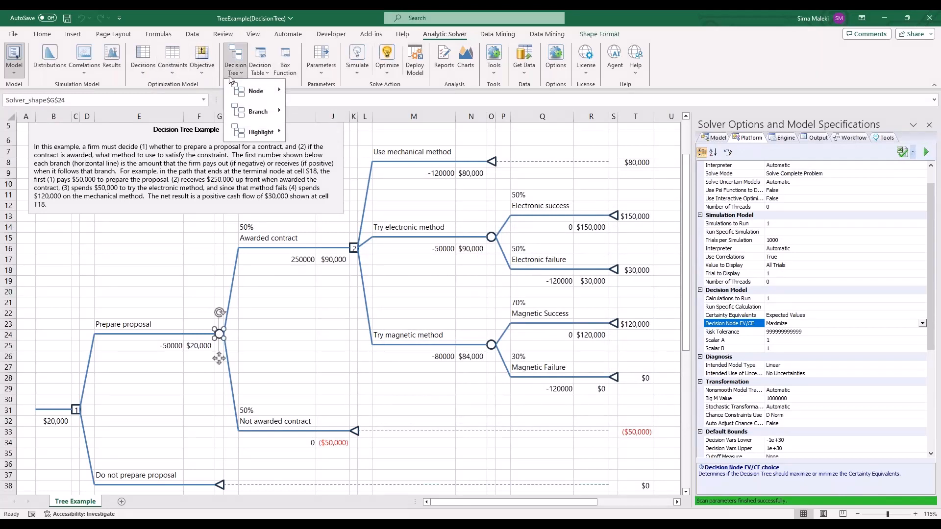
{"action": "mouse_move", "coordinate": [256, 93]}
{"action": "left_click", "coordinate": [372, 93]}
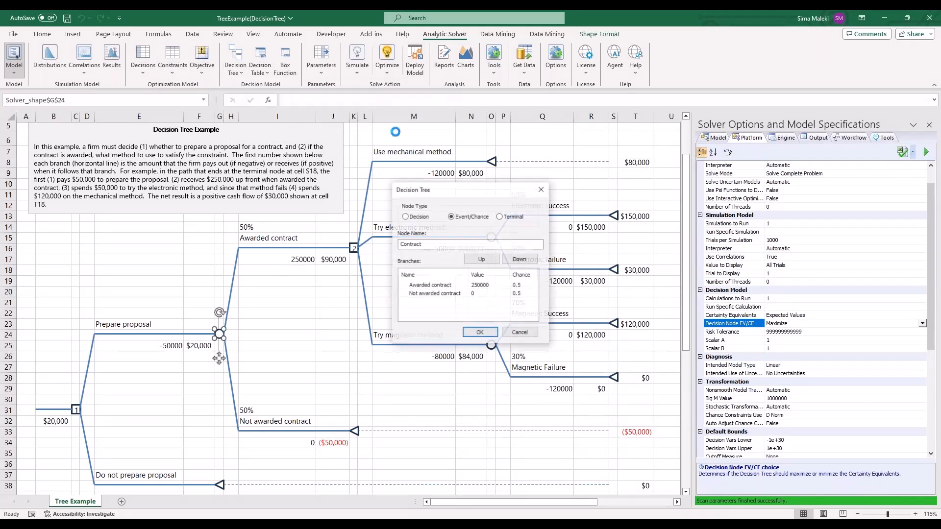
{"action": "left_click", "coordinate": [479, 286]}
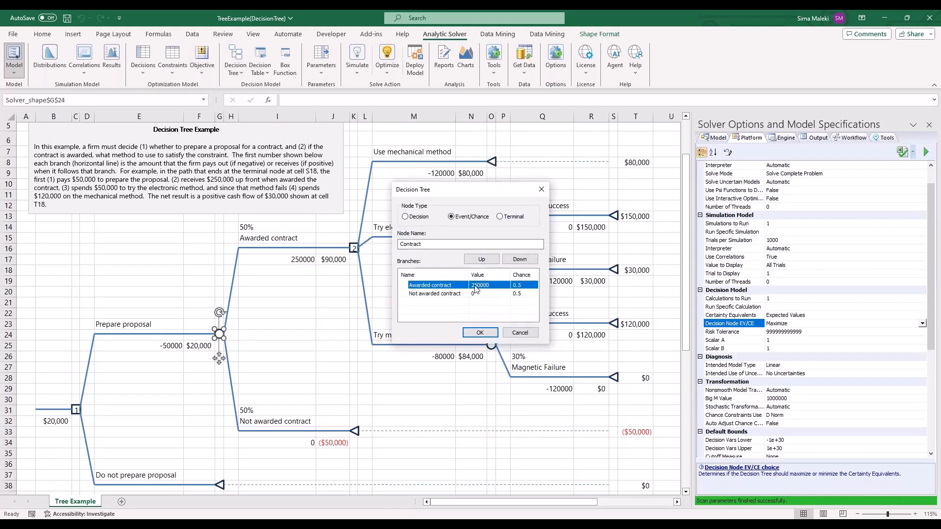
{"action": "left_click", "coordinate": [476, 286]}
{"action": "left_click_drag", "start_coordinate": [475, 284], "coordinate": [479, 286]}
{"action": "type", "text": "7"}
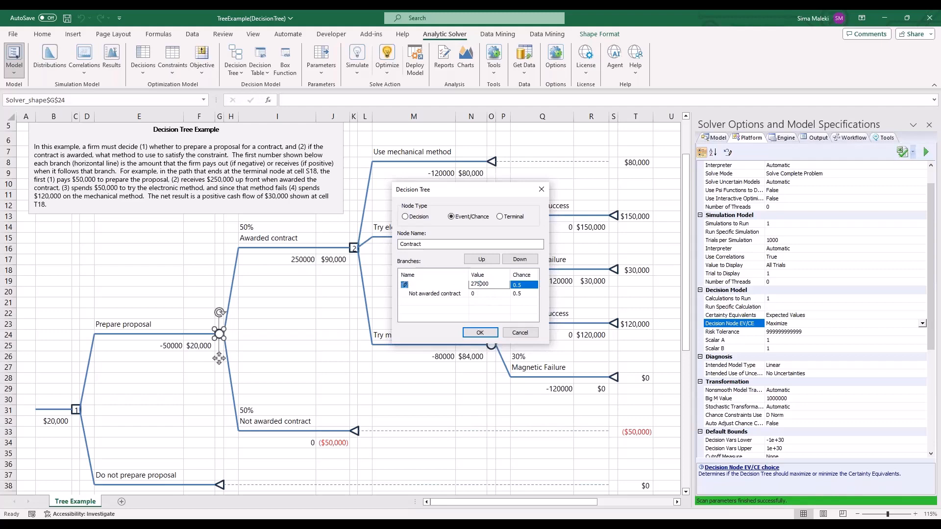
{"action": "left_click", "coordinate": [480, 332]}
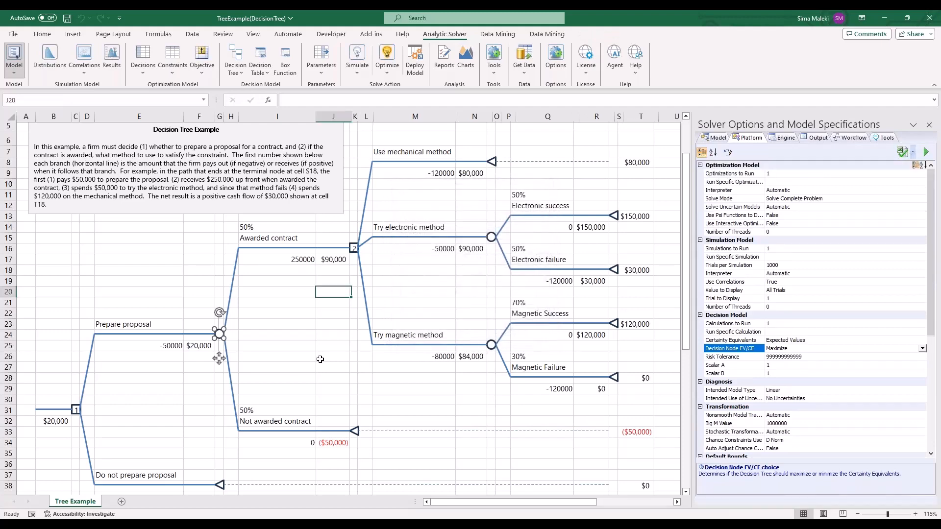
- Check the recalculated expected value of the tree in cell B32
{"action": "left_click", "coordinate": [56, 421]}
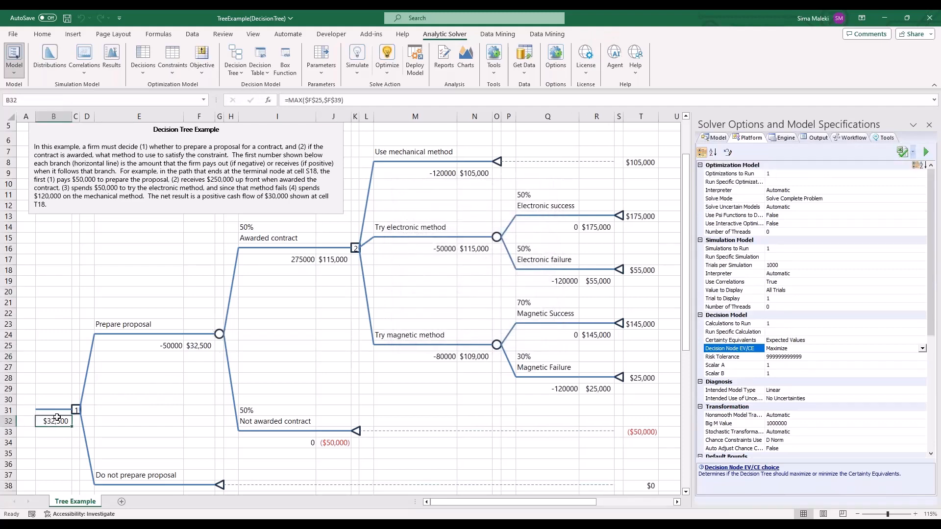
{"action": "scroll", "coordinate": [54, 422], "scroll_direction": "down", "scroll_amount": 2}
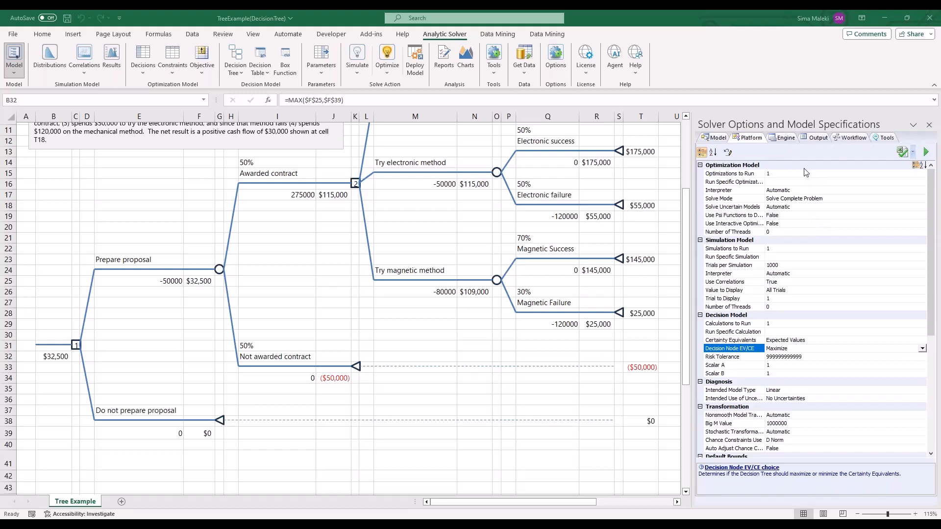
{"action": "left_click", "coordinate": [424, 378]}
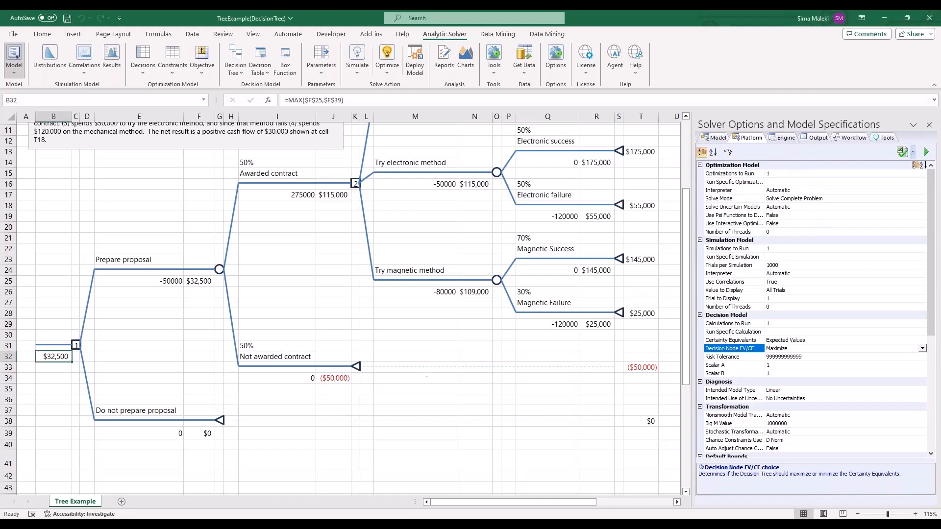
- Open the Launching a New Product model from the decision table and decision tree examples in the Help Center
{"action": "left_click", "coordinate": [635, 56]}
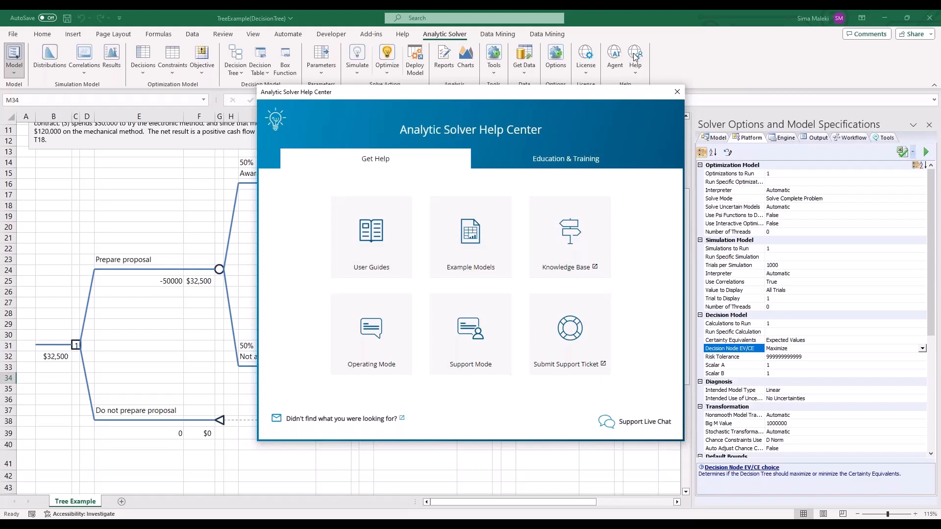
{"action": "left_click", "coordinate": [473, 255]}
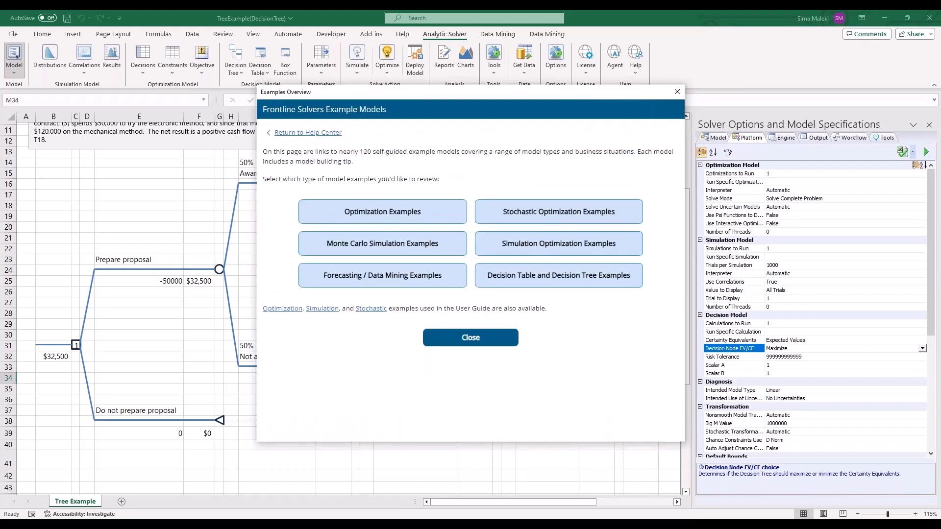
{"action": "left_click", "coordinate": [562, 286]}
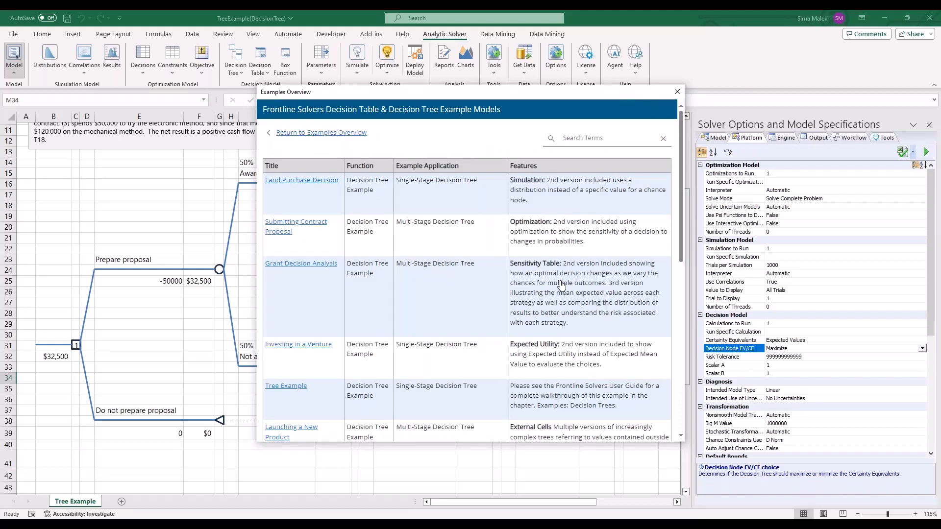
{"action": "scroll", "coordinate": [451, 273], "scroll_direction": "down", "scroll_amount": 3}
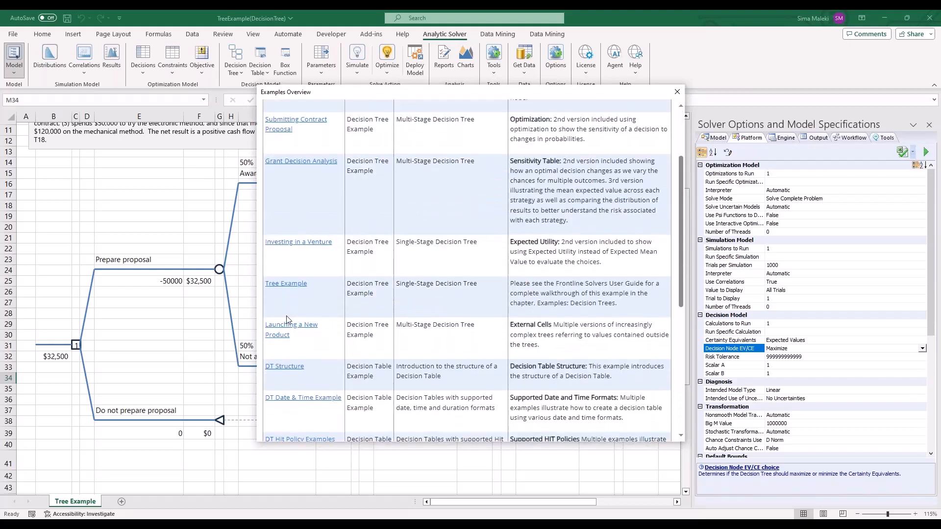
{"action": "left_click", "coordinate": [287, 326]}
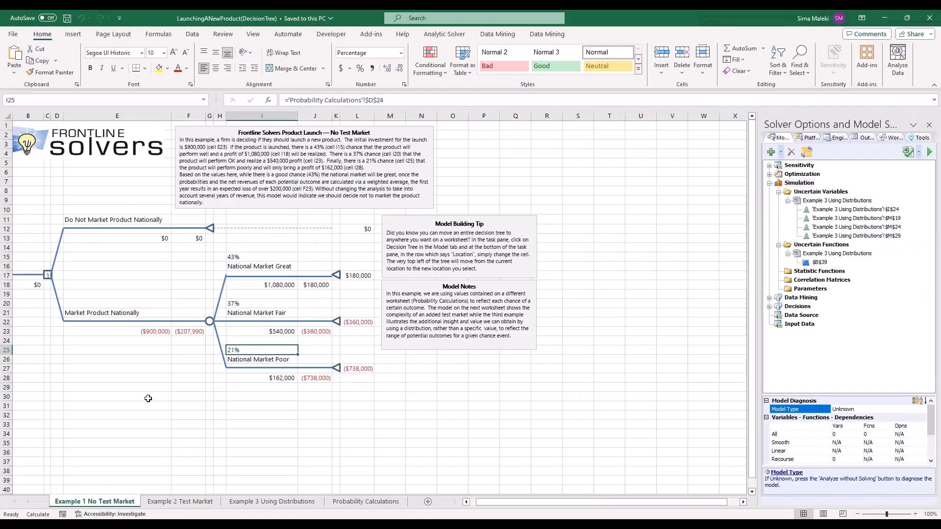
- Examine the no-test-market tree's initial investment in E23 and the chances, profits and terminal values of its Great, Fair and Poor branches
{"action": "scroll", "coordinate": [69, 418], "scroll_direction": "up", "scroll_amount": 3}
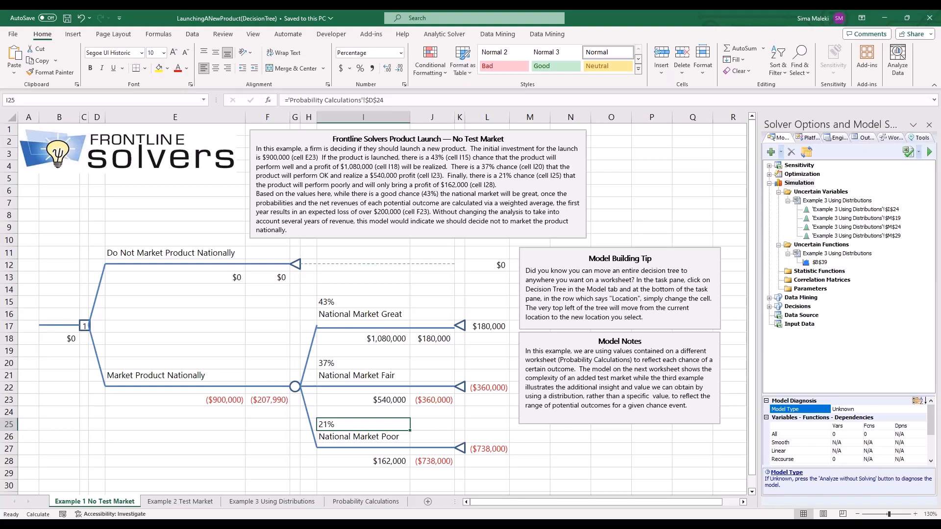
{"action": "left_click", "coordinate": [193, 402]}
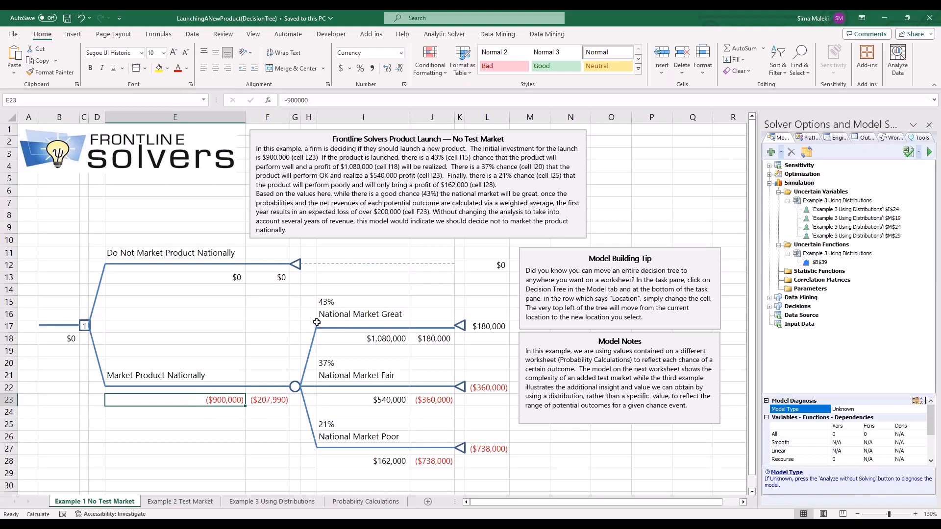
{"action": "left_click", "coordinate": [342, 301]}
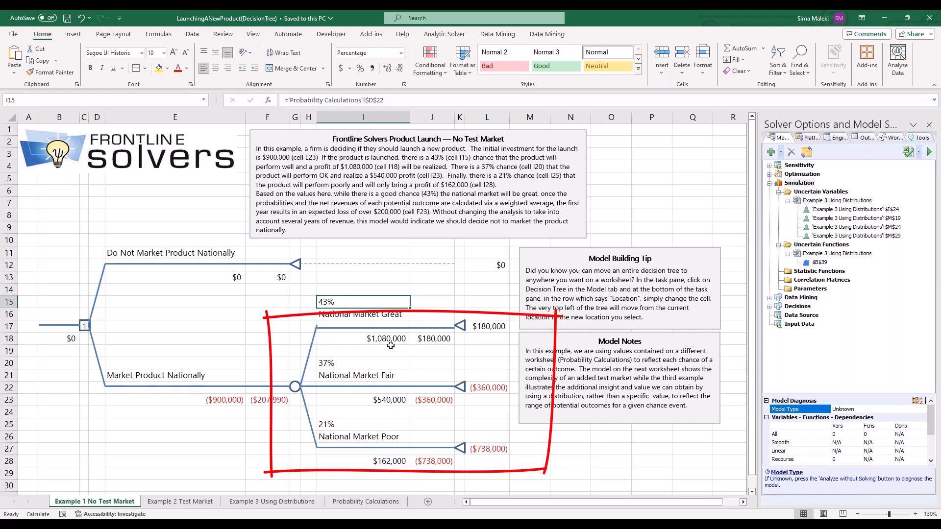
{"action": "left_click", "coordinate": [375, 400]}
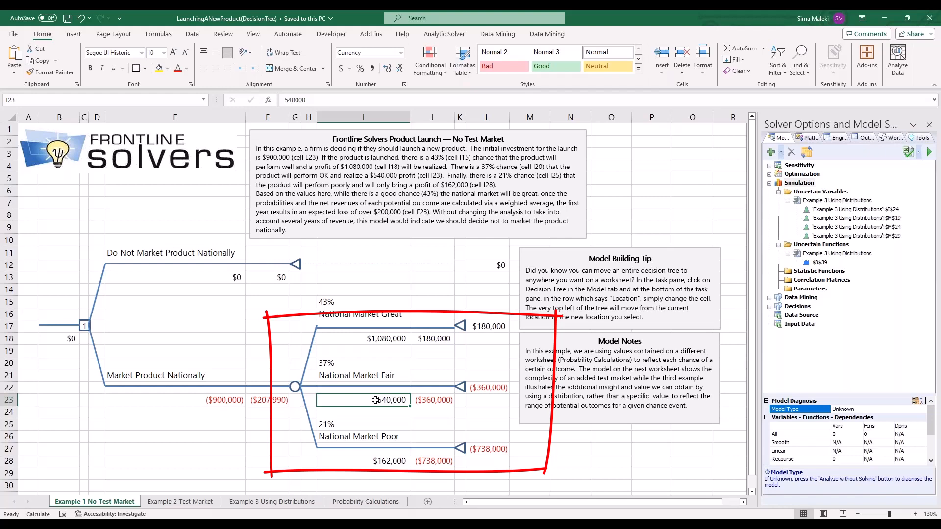
{"action": "scroll", "coordinate": [376, 400], "scroll_direction": "down", "scroll_amount": 1}
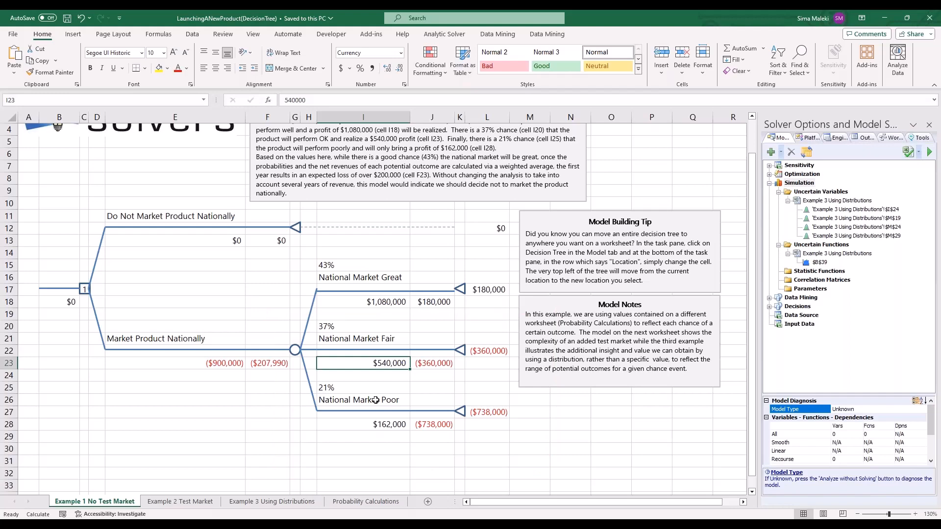
{"action": "left_click", "coordinate": [383, 423]}
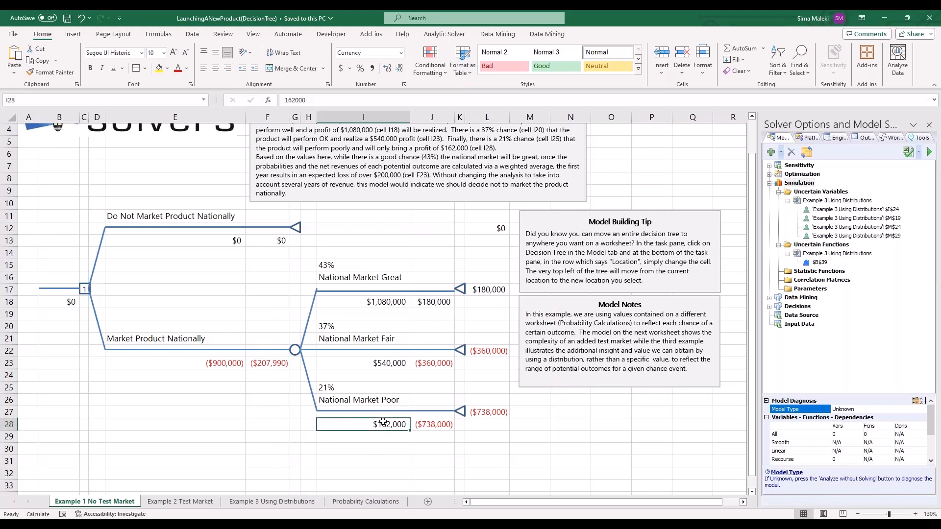
{"action": "left_click", "coordinate": [349, 461]}
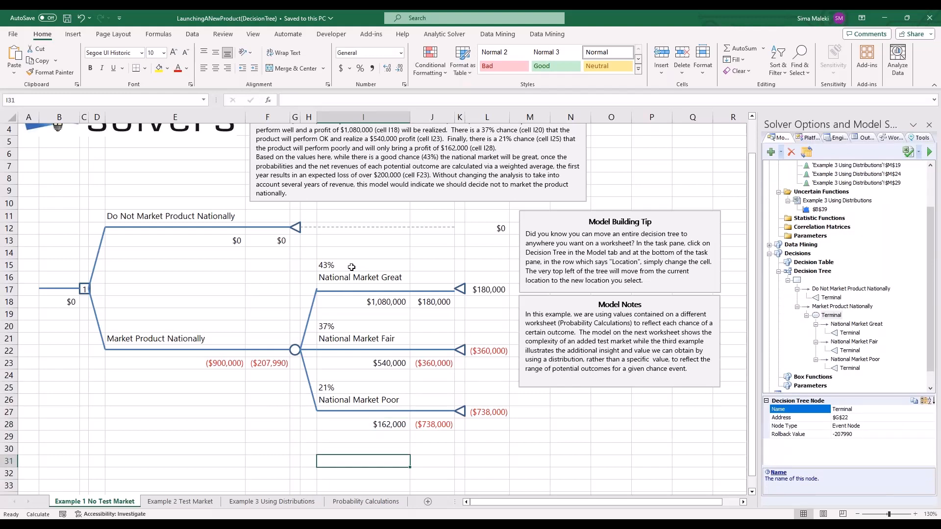
{"action": "left_click_drag", "start_coordinate": [352, 267], "coordinate": [360, 280]}
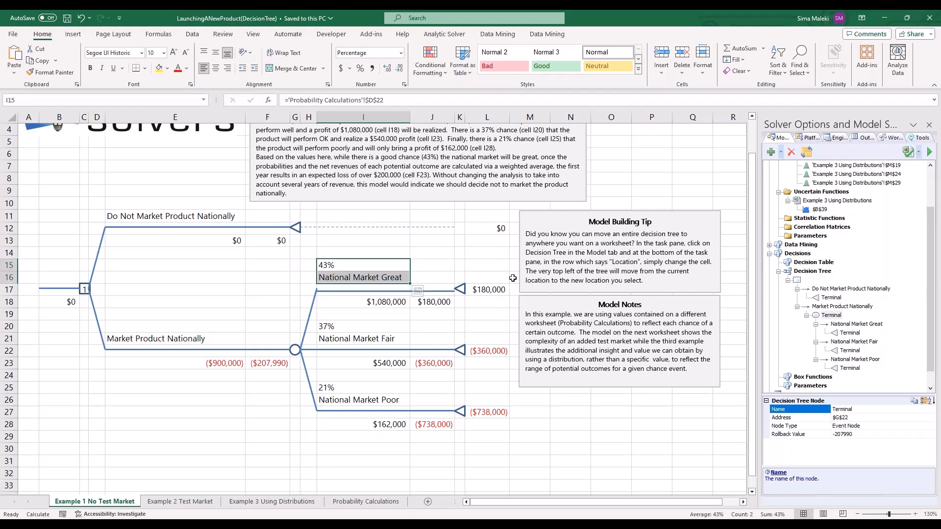
{"action": "left_click_drag", "start_coordinate": [512, 277], "coordinate": [485, 436]}
- Highlight the best path through the product launch tree and inspect the Market Product Nationally rollback formula in F23
{"action": "left_click", "coordinate": [238, 433]}
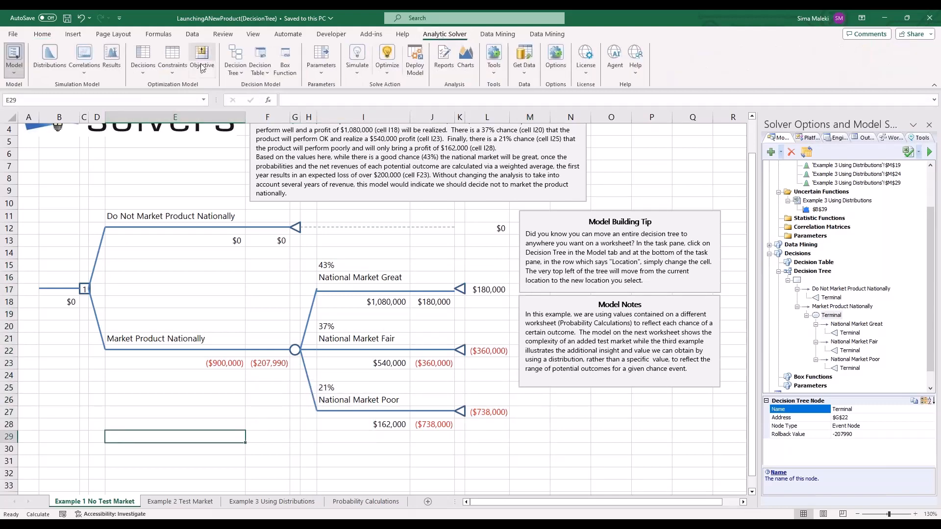
{"action": "left_click", "coordinate": [235, 66]}
{"action": "mouse_move", "coordinate": [246, 138]}
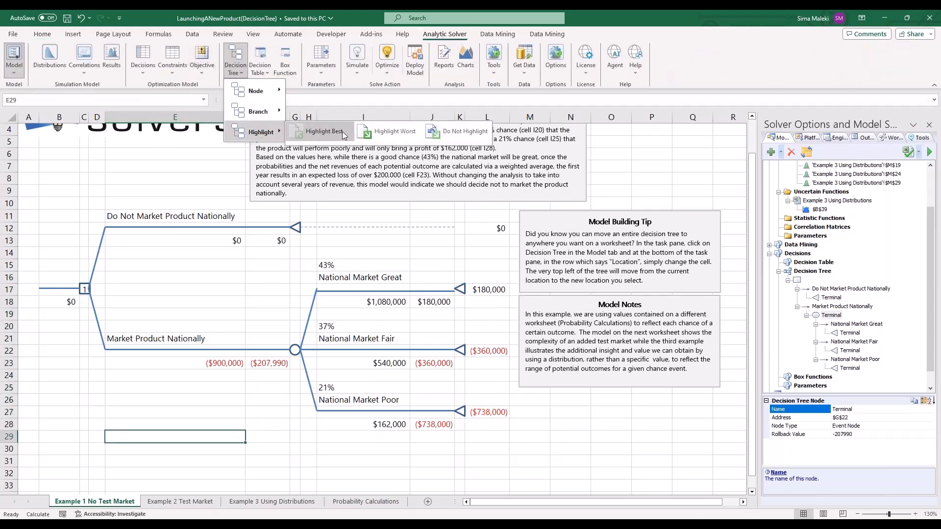
{"action": "left_click", "coordinate": [322, 131]}
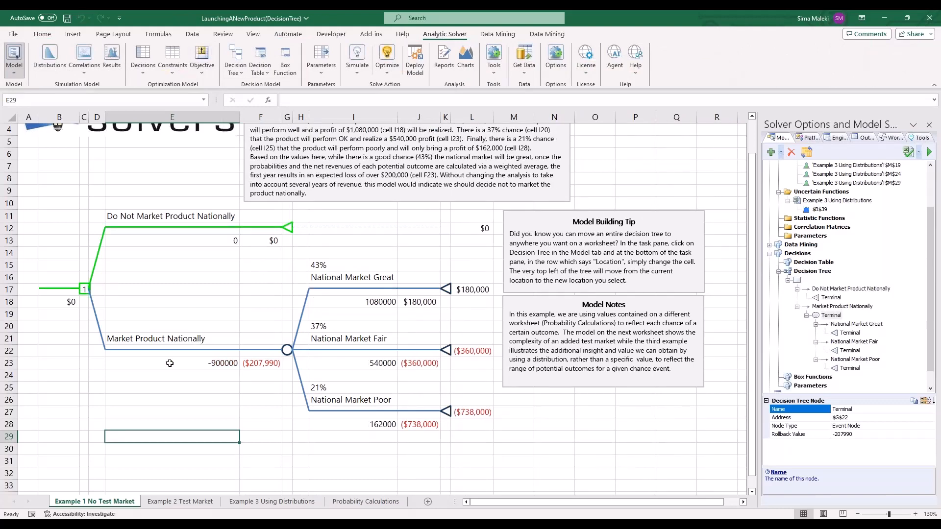
{"action": "left_click", "coordinate": [263, 364]}
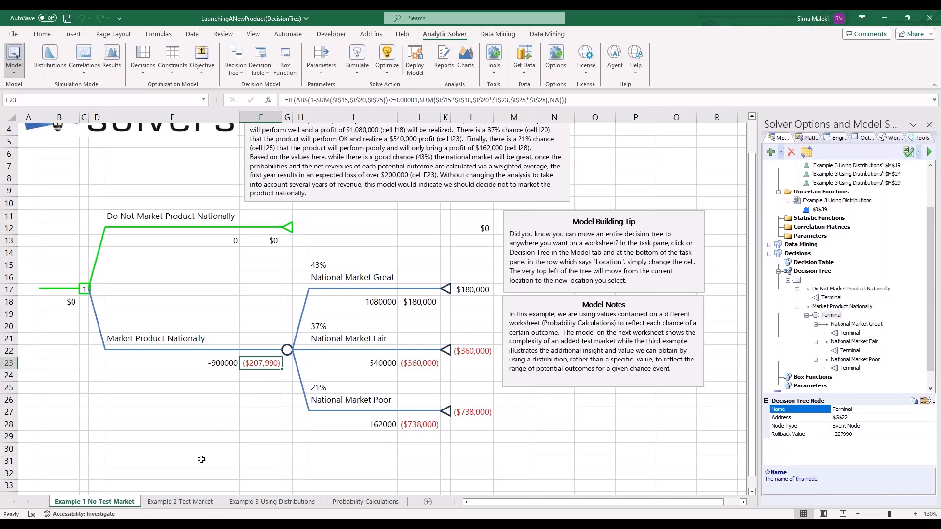
- Go to the Example 2 Test Market sheet and look over its extended decision tree
{"action": "left_click", "coordinate": [180, 501]}
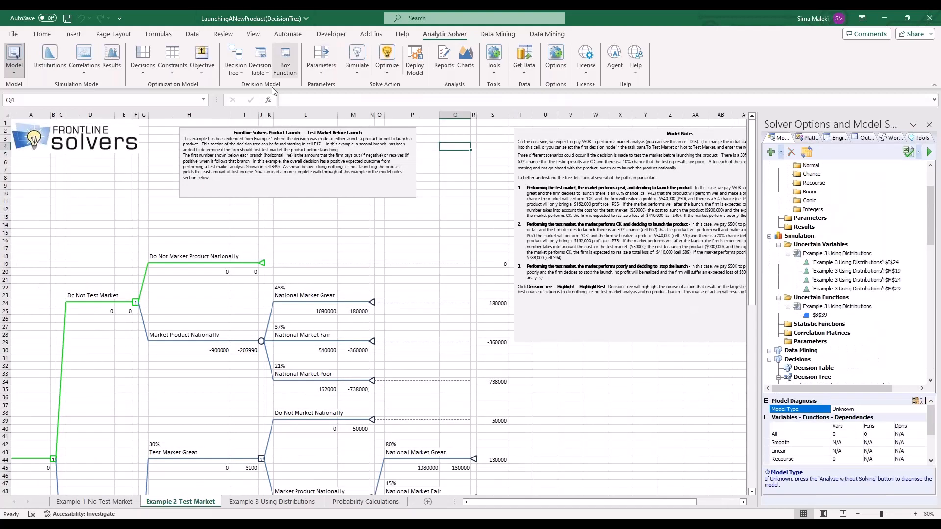
{"action": "scroll", "coordinate": [392, 343], "scroll_direction": "down", "scroll_amount": 9}
{"action": "scroll", "coordinate": [438, 379], "scroll_direction": "down", "scroll_amount": 4}
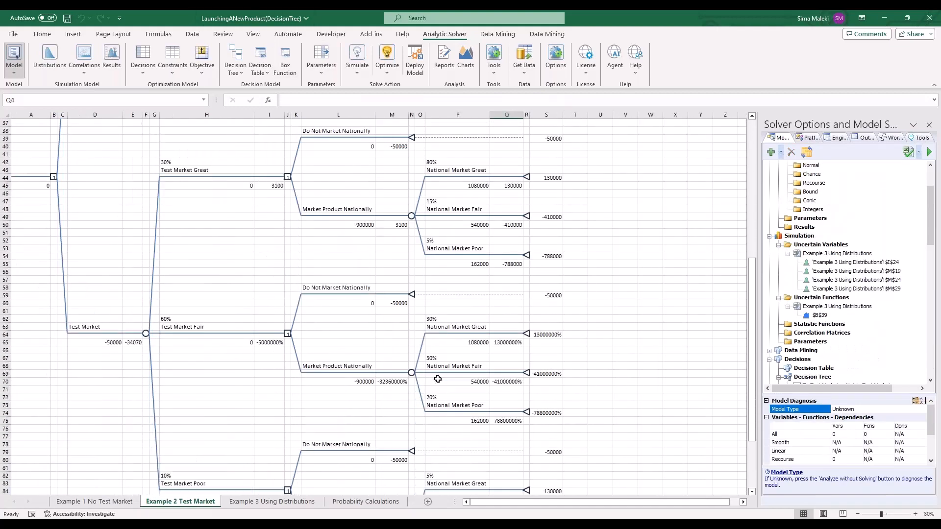
{"action": "scroll", "coordinate": [438, 379], "scroll_direction": "down", "scroll_amount": 1}
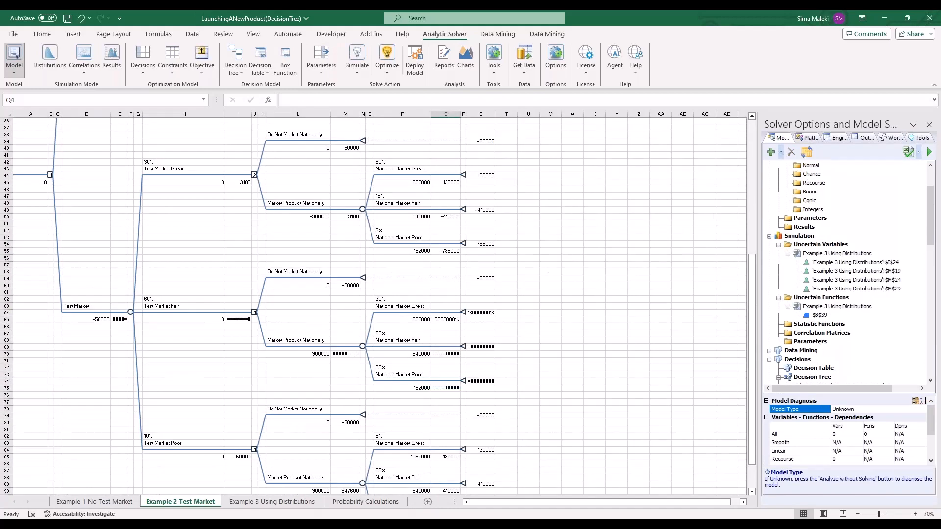
- Examine the Test Market branch, its cost in D65, and the Test Market Great, Fair and Poor sub-branches
{"action": "left_click", "coordinate": [73, 304]}
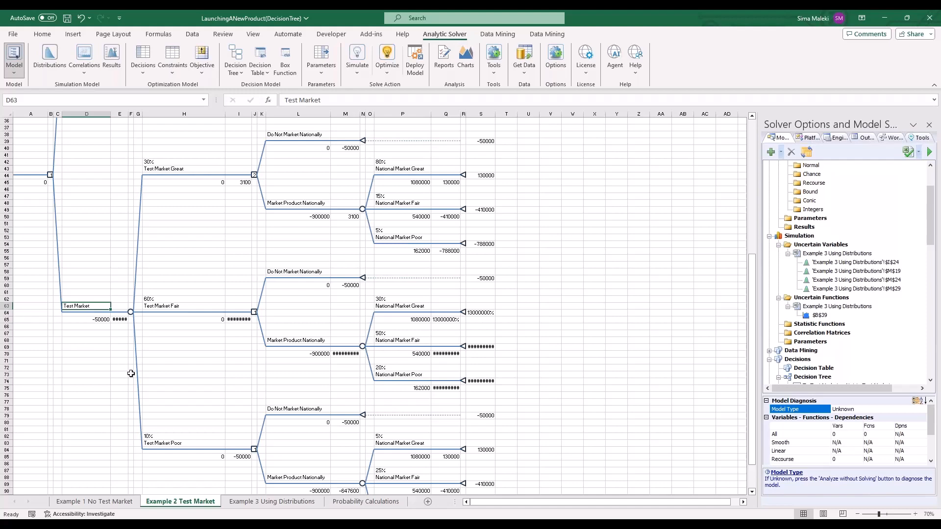
{"action": "scroll", "coordinate": [131, 374], "scroll_direction": "up", "scroll_amount": 3}
{"action": "left_click", "coordinate": [90, 330]}
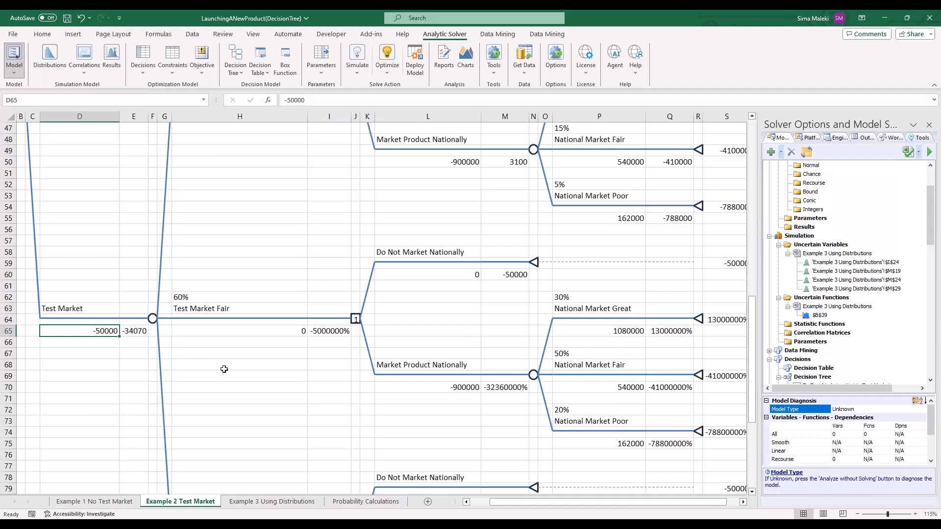
{"action": "scroll", "coordinate": [362, 371], "scroll_direction": "down", "scroll_amount": 1}
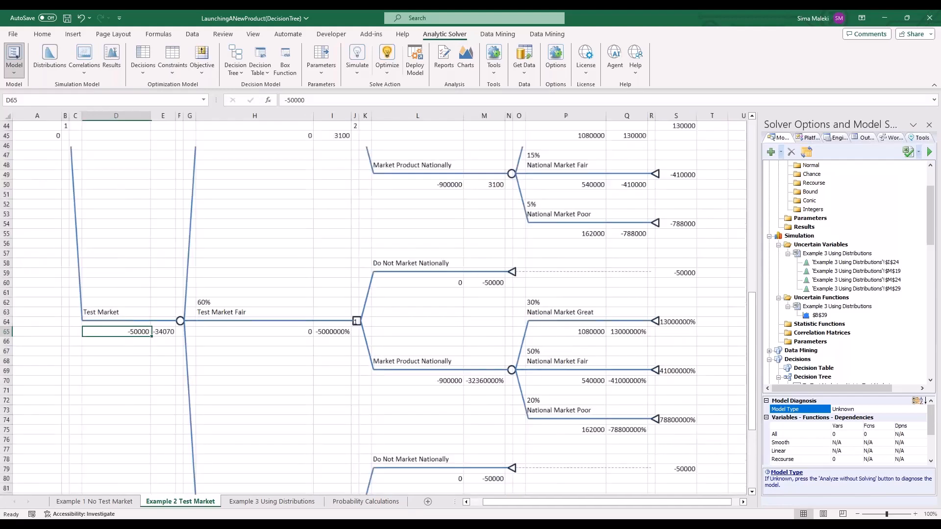
{"action": "scroll", "coordinate": [240, 267], "scroll_direction": "up", "scroll_amount": 3}
{"action": "scroll", "coordinate": [237, 354], "scroll_direction": "down", "scroll_amount": 7}
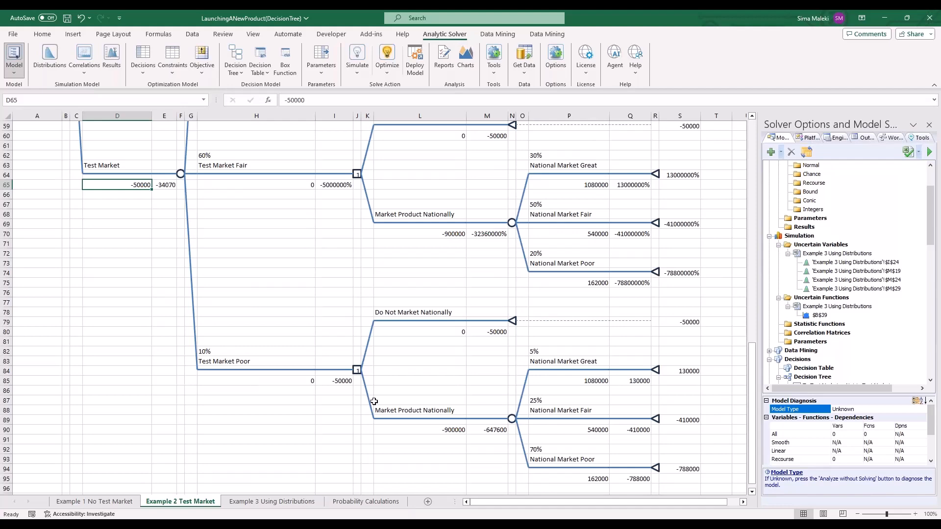
{"action": "scroll", "coordinate": [374, 401], "scroll_direction": "up", "scroll_amount": 8}
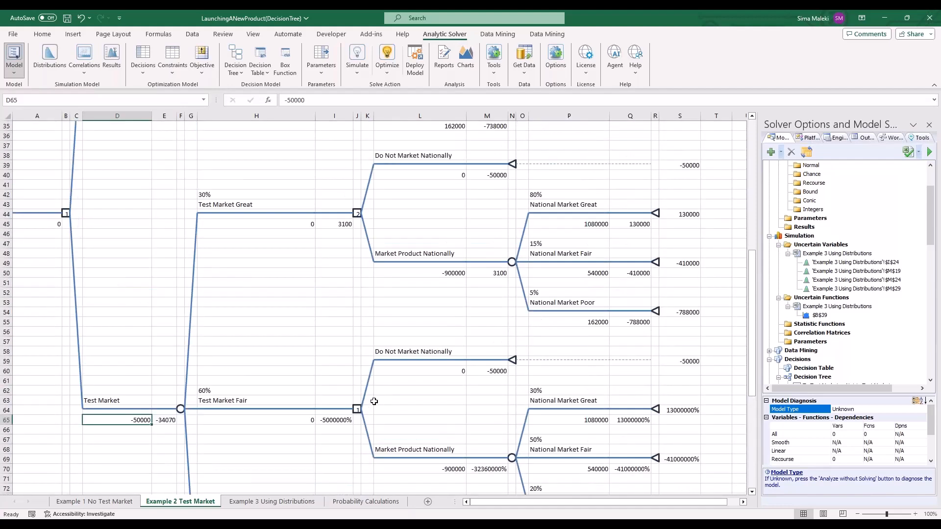
- Examine the Test Market Fair and Test Market Poor branches and their chances in H62 and H82
{"action": "scroll", "coordinate": [374, 401], "scroll_direction": "up", "scroll_amount": 1}
{"action": "scroll", "coordinate": [374, 401], "scroll_direction": "down", "scroll_amount": 1}
{"action": "scroll", "coordinate": [374, 308], "scroll_direction": "down", "scroll_amount": 5}
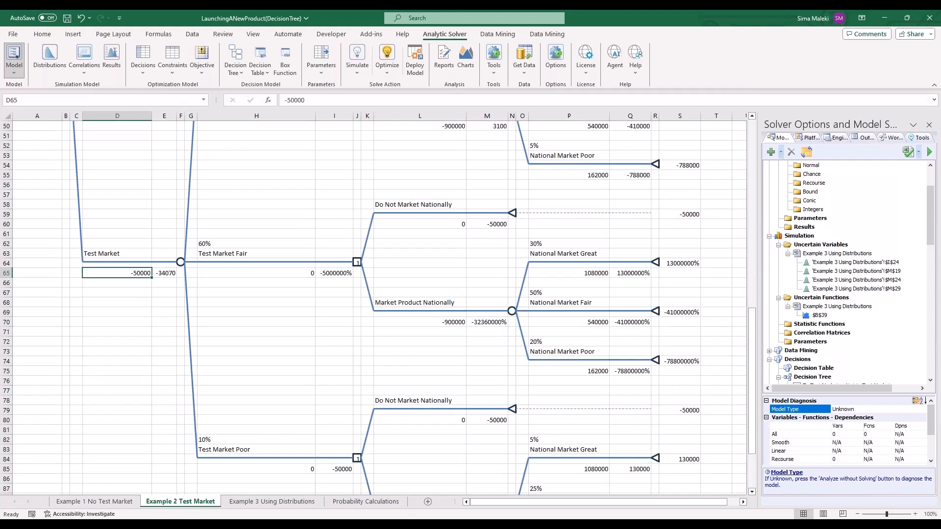
{"action": "left_click", "coordinate": [222, 245]}
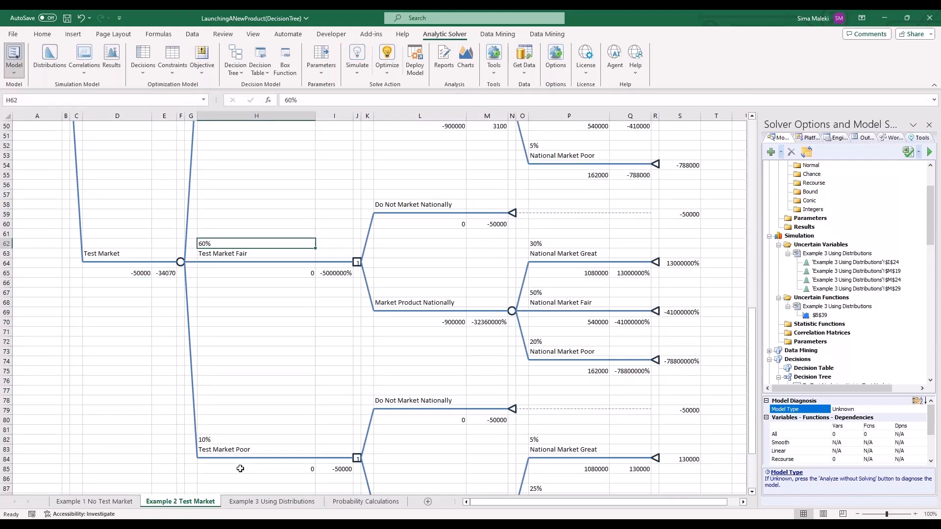
{"action": "left_click", "coordinate": [237, 440]}
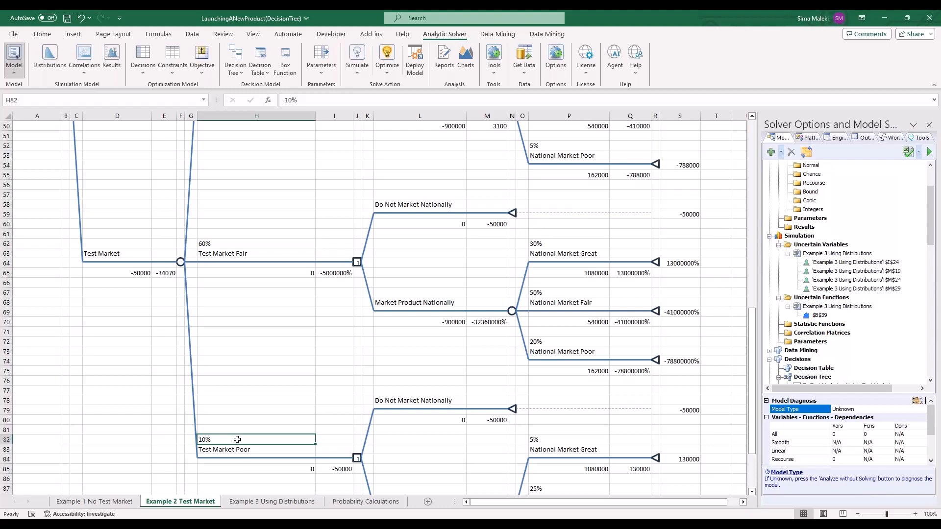
- Compare the Do Not Market Nationally and Market Product Nationally decisions under each Test Market outcome
{"action": "scroll", "coordinate": [413, 354], "scroll_direction": "up", "scroll_amount": 8}
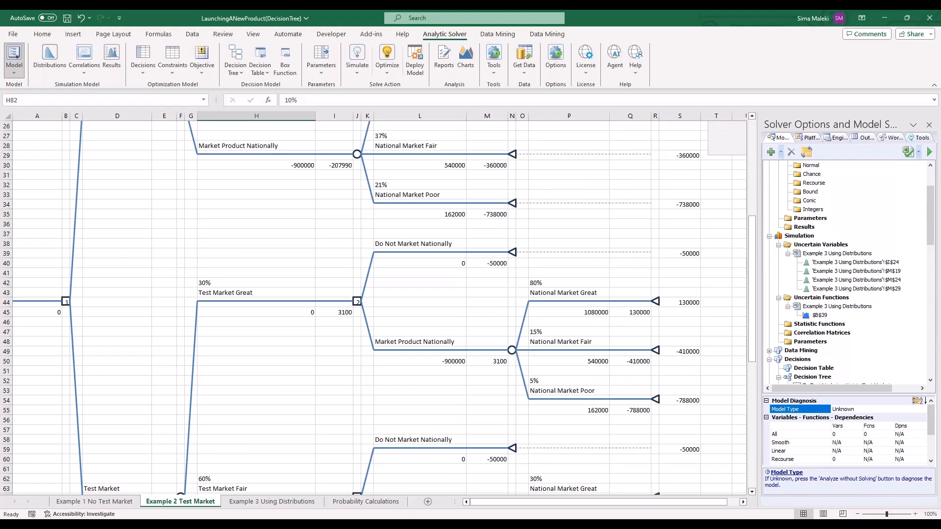
{"action": "left_click", "coordinate": [396, 242]}
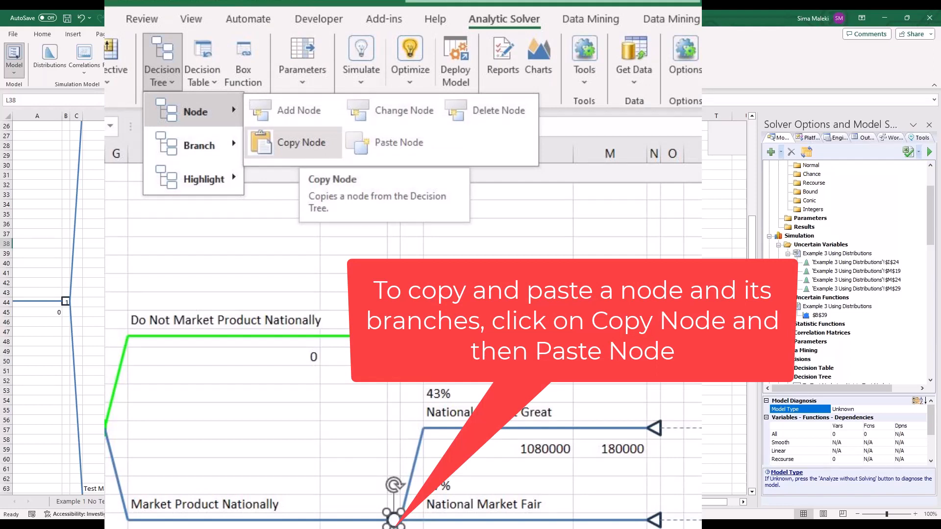
{"action": "scroll", "coordinate": [640, 414], "scroll_direction": "down", "scroll_amount": 10}
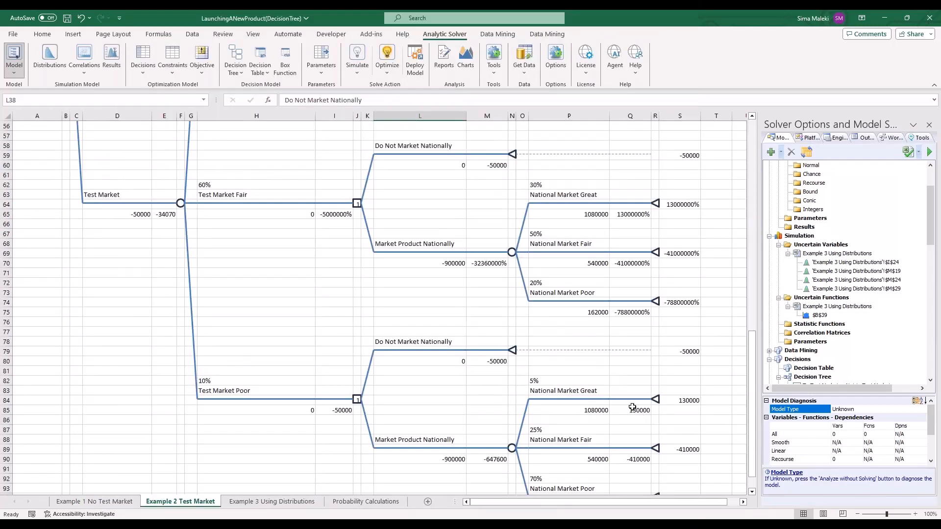
{"action": "scroll", "coordinate": [246, 236], "scroll_direction": "up", "scroll_amount": 4}
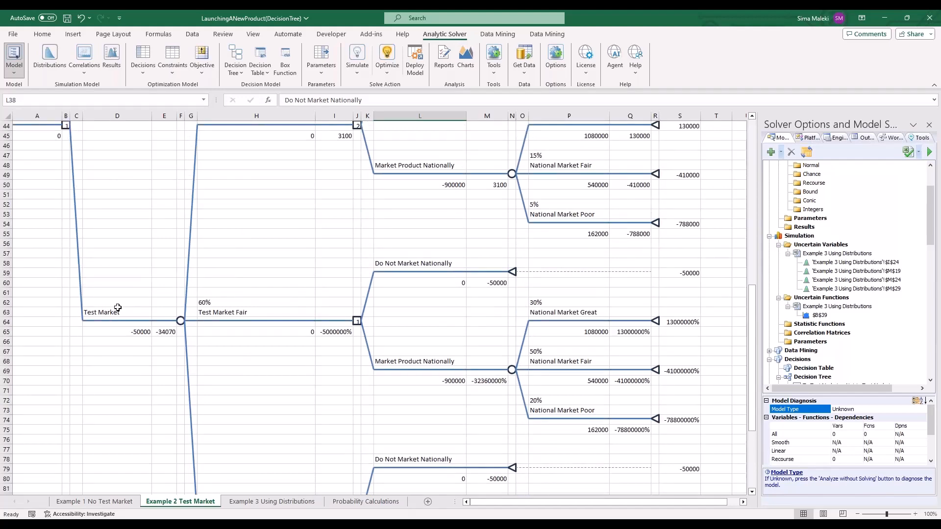
{"action": "left_click", "coordinate": [117, 308]}
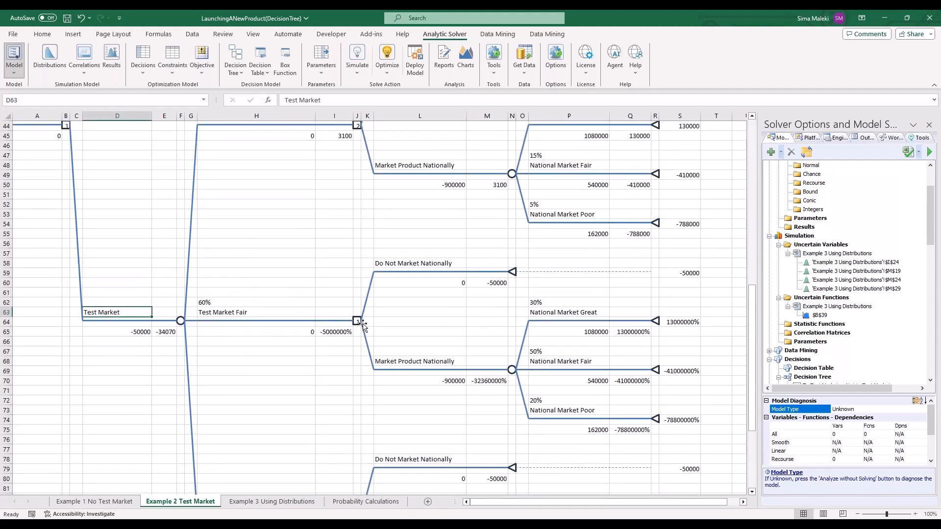
{"action": "scroll", "coordinate": [362, 324], "scroll_direction": "up", "scroll_amount": 2, "text": "ctrl"}
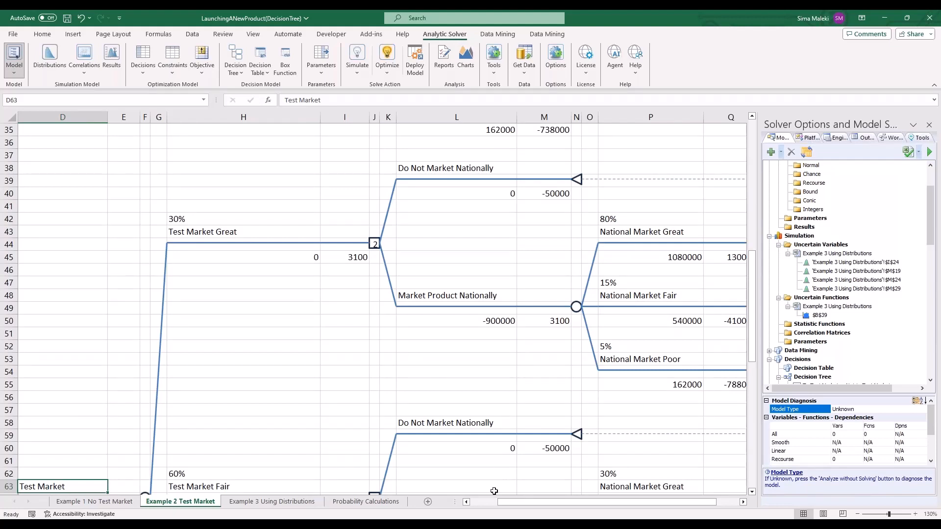
- Inspect the Test Market Great branch's National Market Poor profit in P55 and the terminal value formulas in S44 and S54
{"action": "left_click_drag", "start_coordinate": [513, 502], "coordinate": [586, 500]}
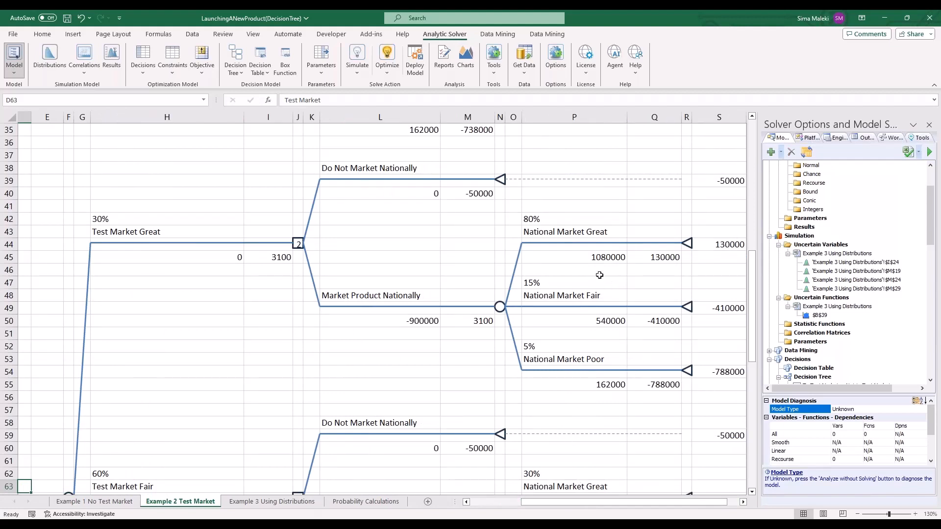
{"action": "left_click", "coordinate": [607, 385]}
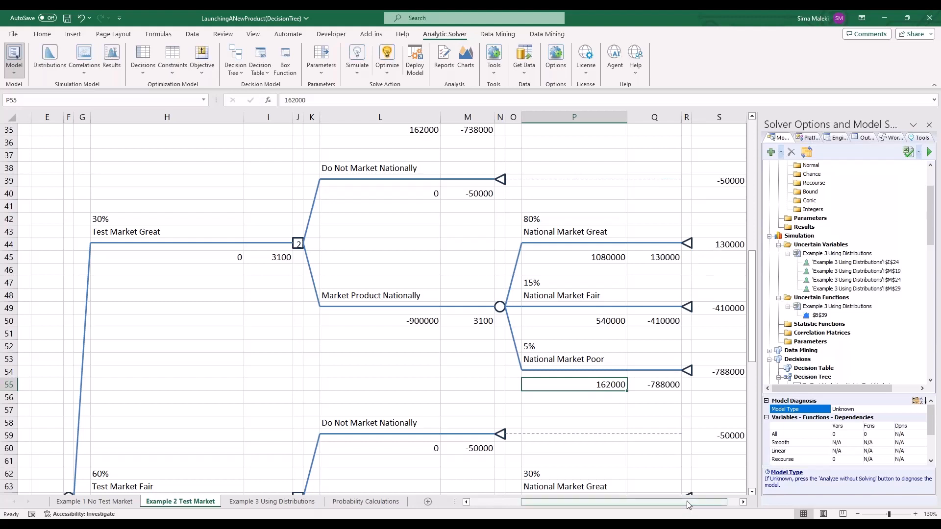
{"action": "left_click_drag", "start_coordinate": [687, 502], "coordinate": [699, 503]}
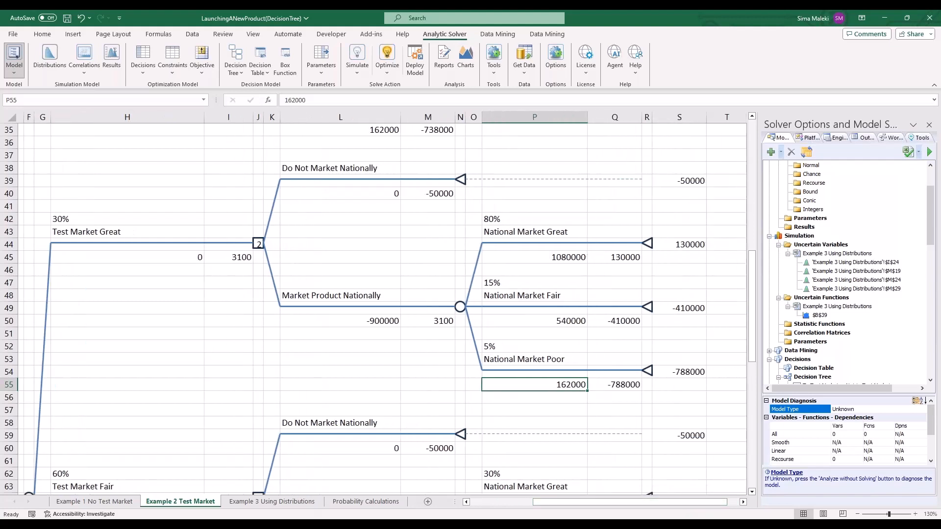
{"action": "left_click", "coordinate": [699, 245]}
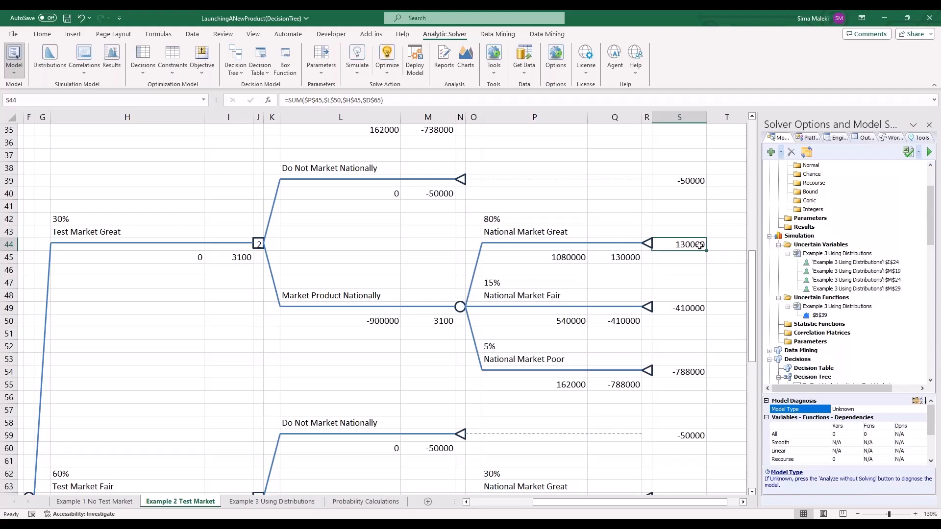
{"action": "left_click", "coordinate": [337, 104]}
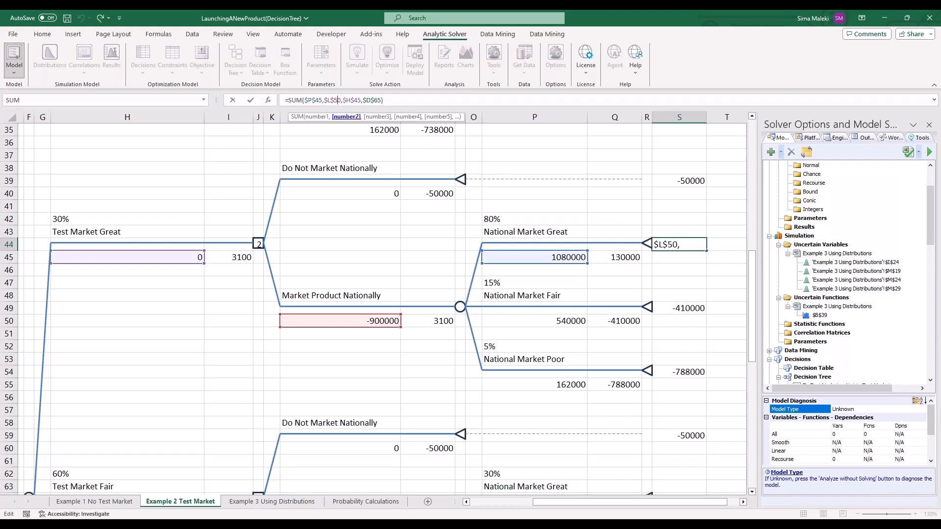
{"action": "key", "text": "Escape"}
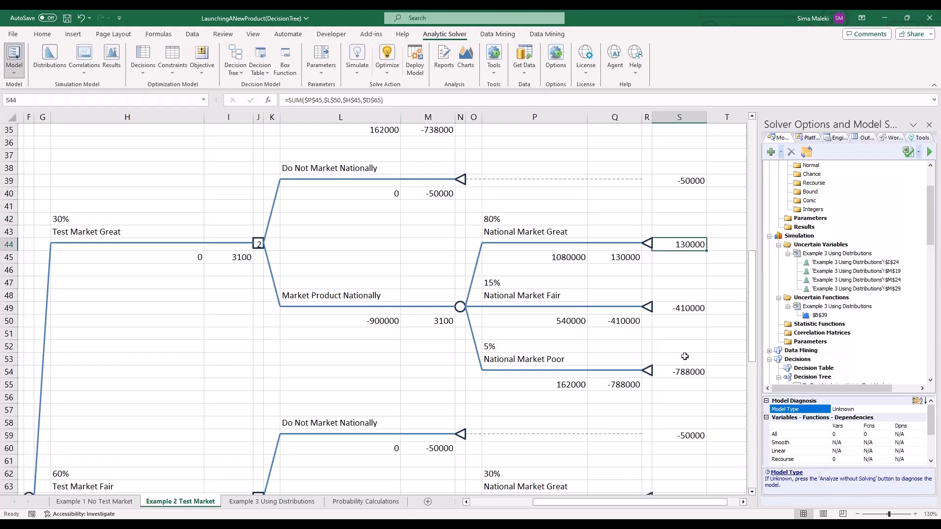
{"action": "left_click", "coordinate": [686, 372]}
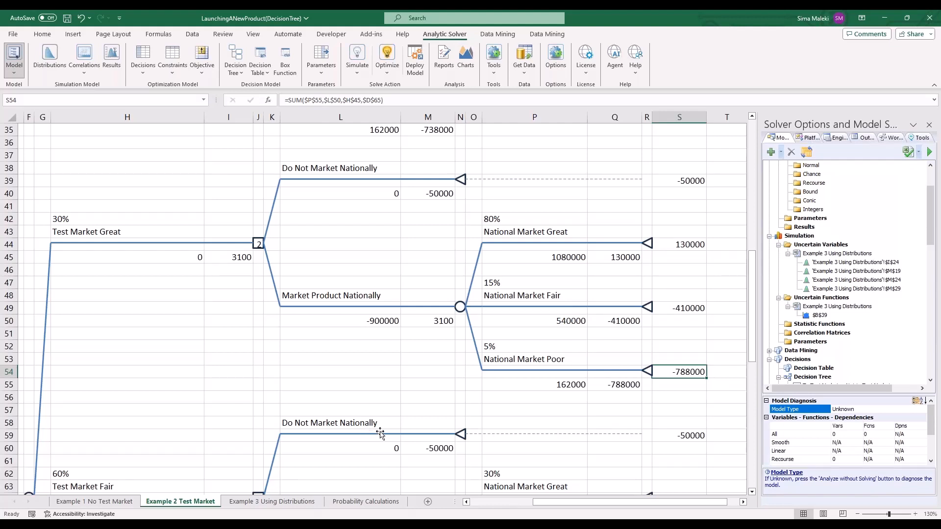
{"action": "left_click", "coordinate": [398, 410]}
{"action": "scroll", "coordinate": [372, 432], "scroll_direction": "down", "scroll_amount": 3}
- Go to the Example 3 Using Distributions sheet and inspect the Market Product Nationally cost distribution in I24
{"action": "left_click", "coordinate": [273, 501]}
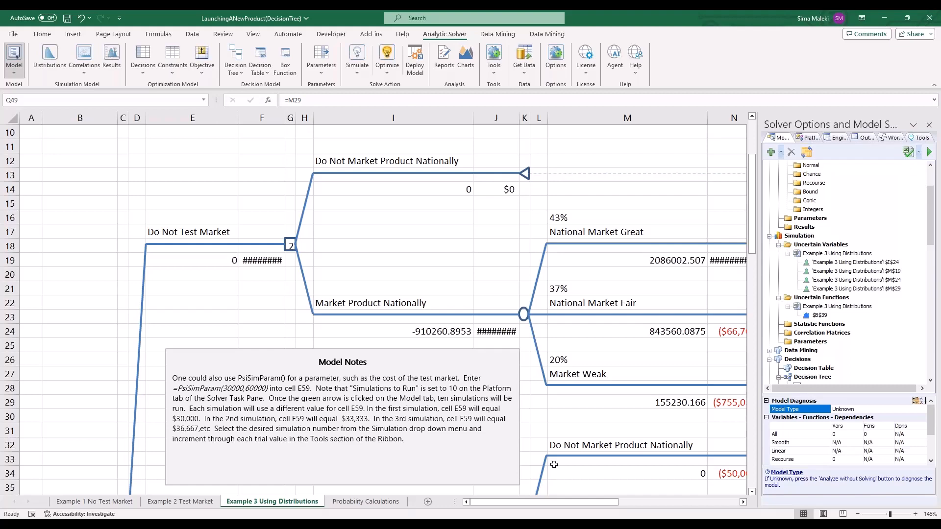
{"action": "left_click", "coordinate": [423, 336]}
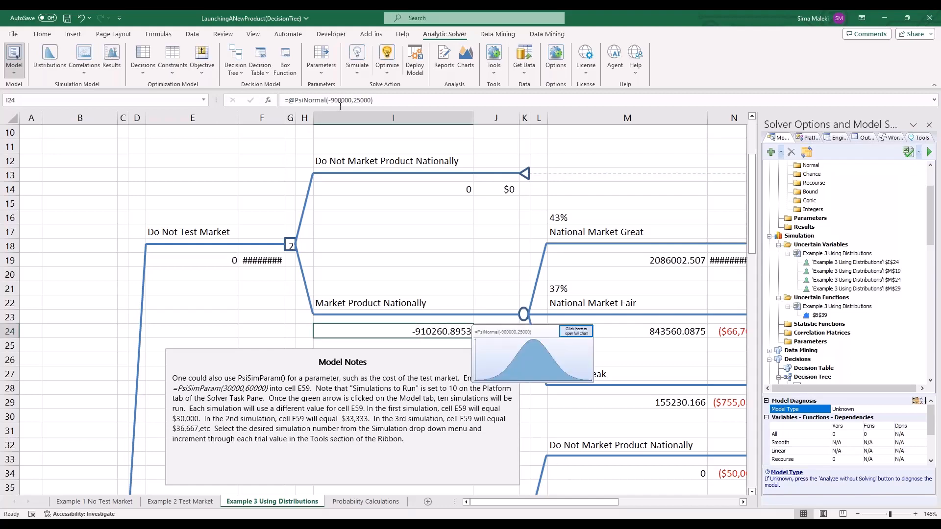
{"action": "left_click", "coordinate": [335, 101]}
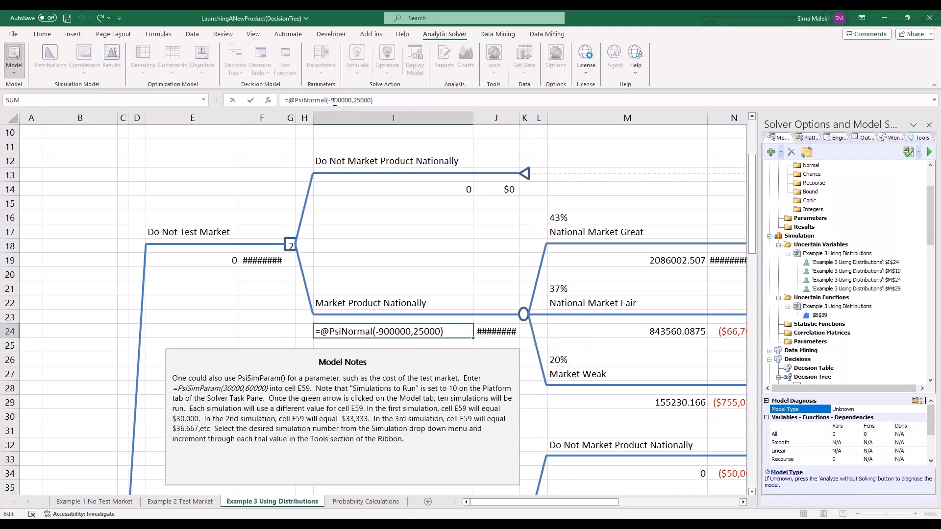
{"action": "key", "text": "Return"}
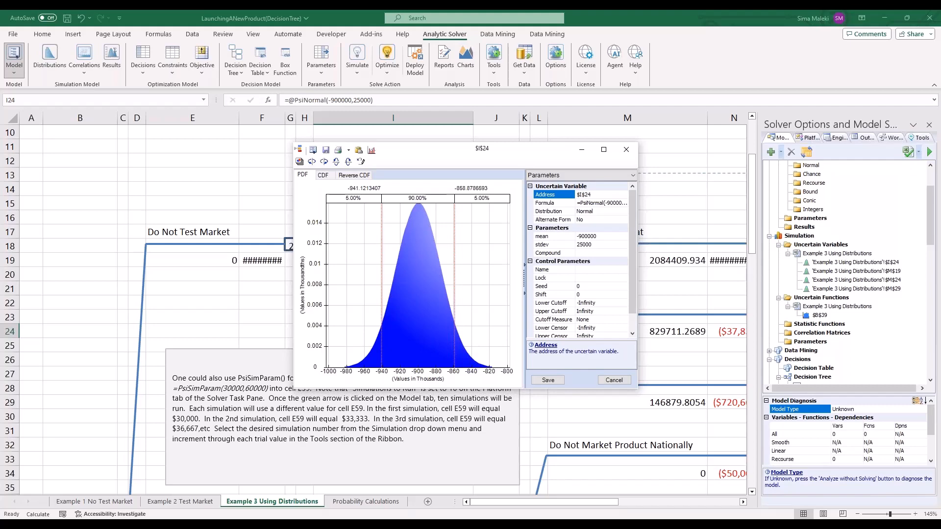
- Inspect the profit distribution formulas for National Market Great in M19 and Market Weak in M29, and look over the Test Market branches
{"action": "left_click", "coordinate": [652, 261]}
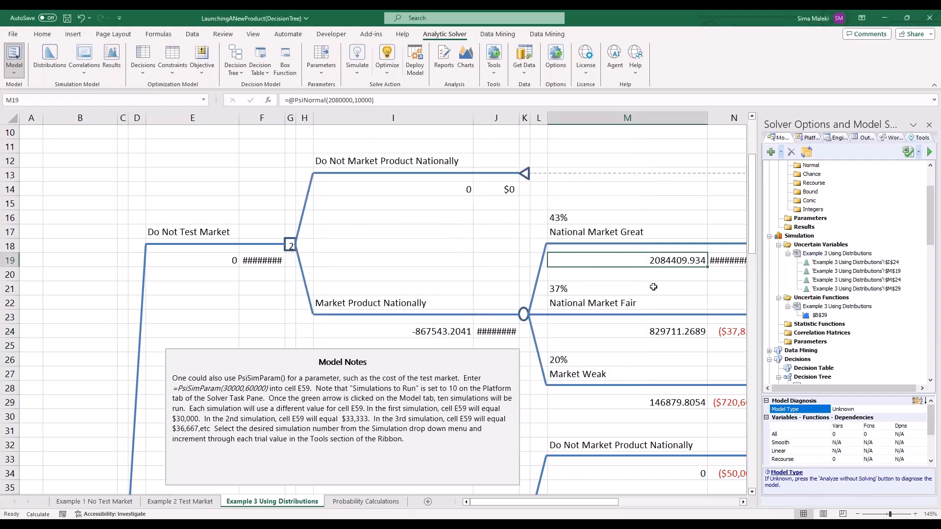
{"action": "scroll", "coordinate": [648, 368], "scroll_direction": "down", "scroll_amount": 1}
{"action": "scroll", "coordinate": [649, 369], "scroll_direction": "down", "scroll_amount": 2}
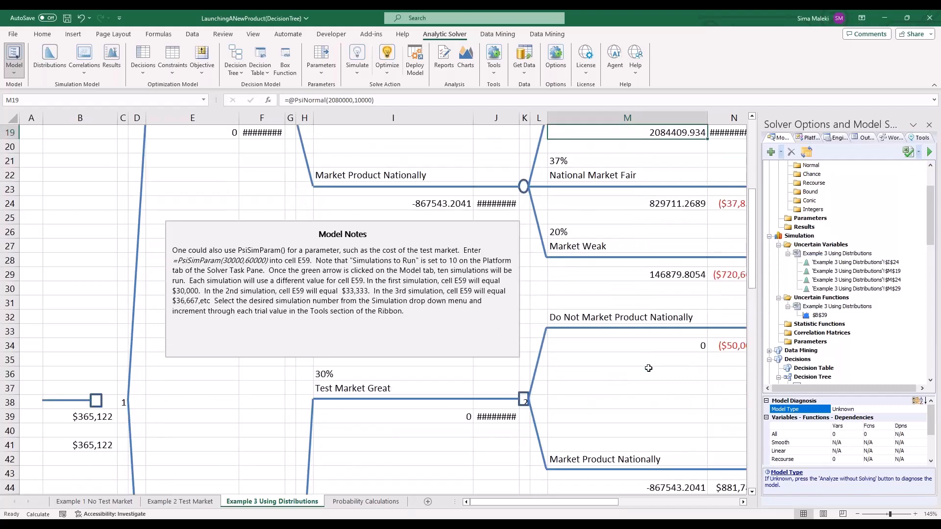
{"action": "left_click", "coordinate": [665, 278]}
{"action": "scroll", "coordinate": [672, 396], "scroll_direction": "down", "scroll_amount": 5}
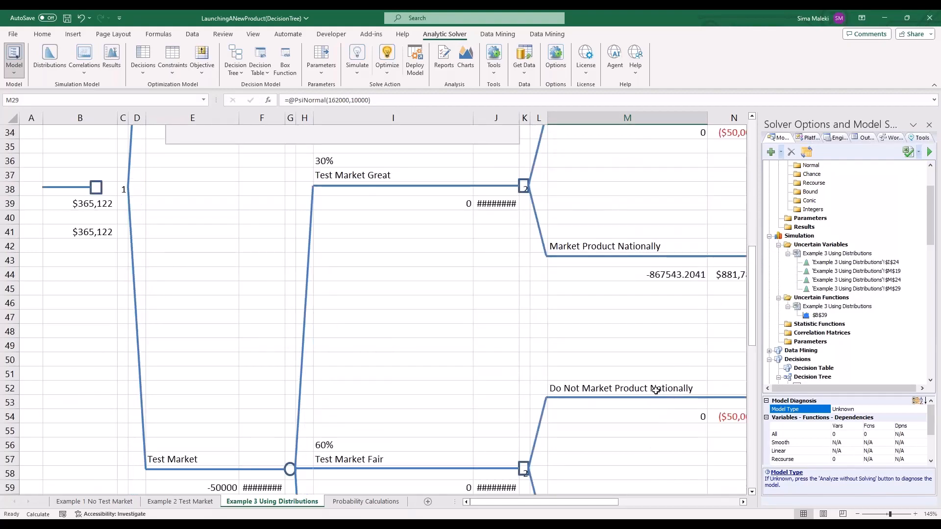
{"action": "scroll", "coordinate": [656, 390], "scroll_direction": "down", "scroll_amount": 2}
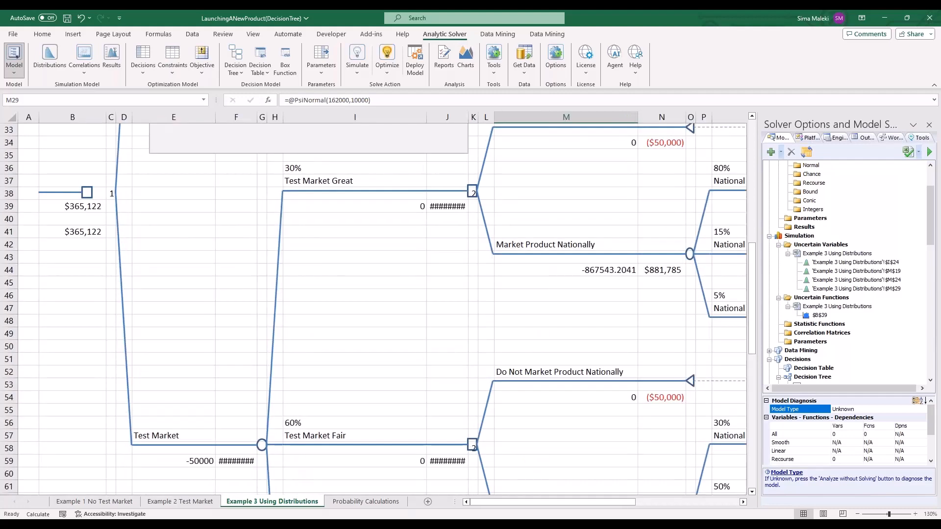
{"action": "scroll", "coordinate": [340, 420], "scroll_direction": "up", "scroll_amount": 8}
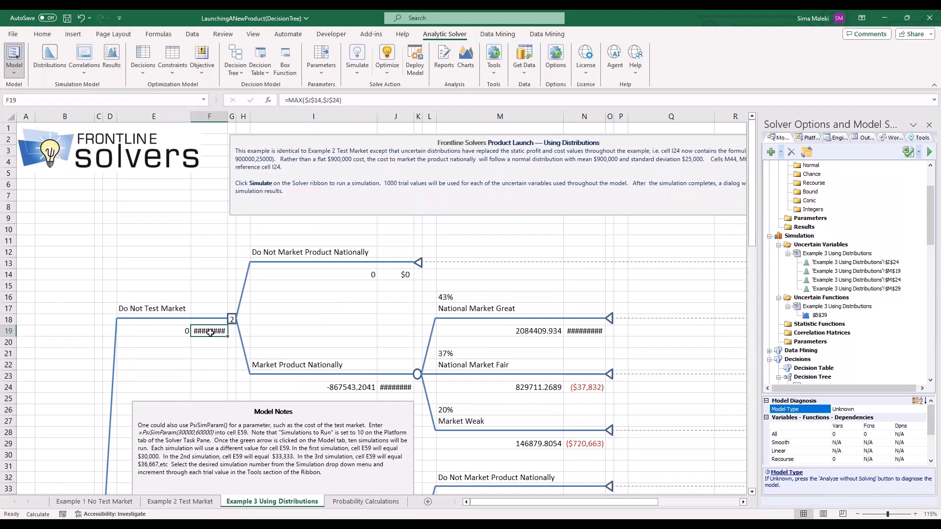
- Review the branch values in the node settings of the Do Not Test Market decision node, including the Market Product Nationally distribution
{"action": "left_click", "coordinate": [334, 387]}
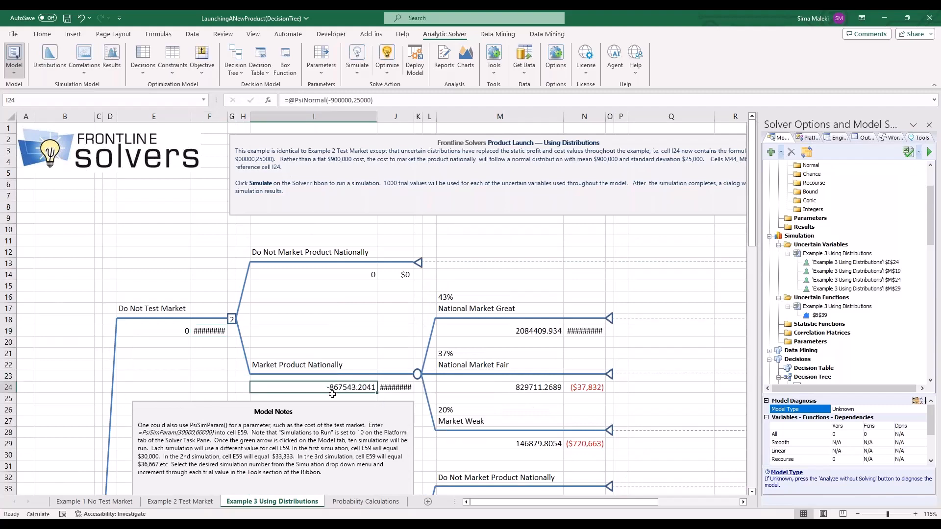
{"action": "left_click", "coordinate": [232, 319]}
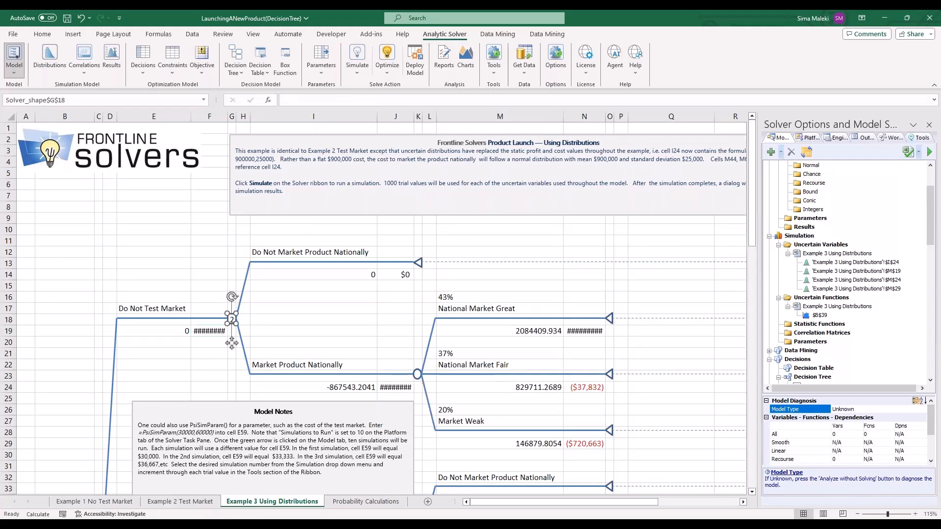
{"action": "left_click", "coordinate": [235, 63]}
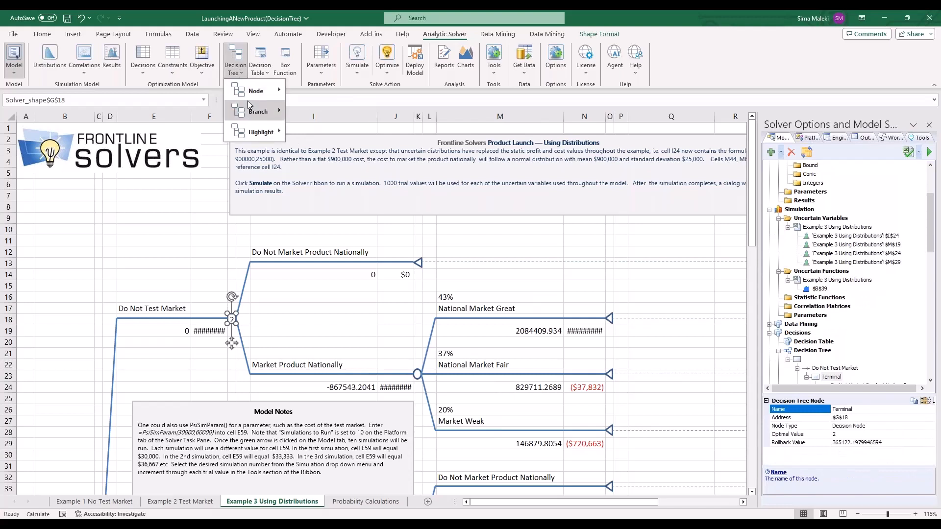
{"action": "mouse_move", "coordinate": [253, 94]}
{"action": "left_click", "coordinate": [366, 91]}
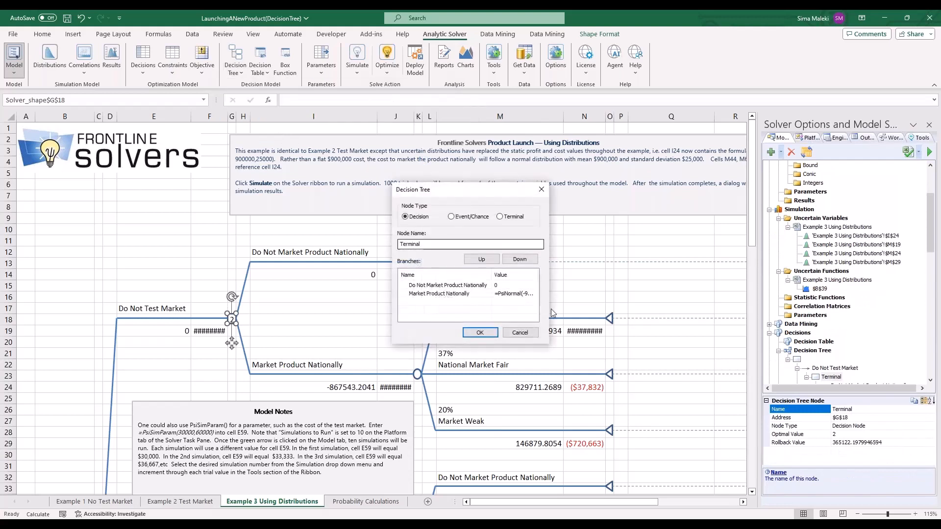
{"action": "left_click", "coordinate": [798, 163]}
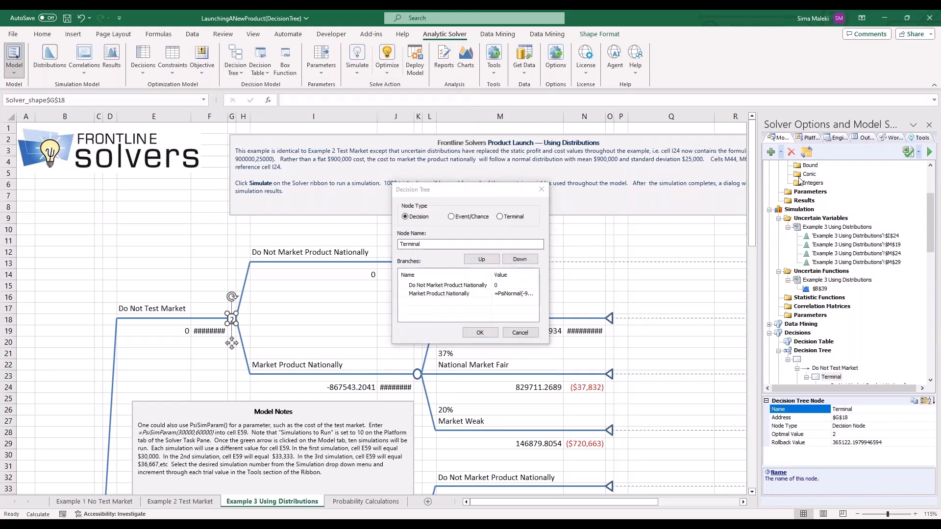
{"action": "mouse_move", "coordinate": [535, 300]}
{"action": "left_mouse_down"}
{"action": "mouse_move", "coordinate": [500, 305]}
{"action": "mouse_move", "coordinate": [520, 268]}
{"action": "mouse_move", "coordinate": [528, 298]}
{"action": "left_mouse_up"}
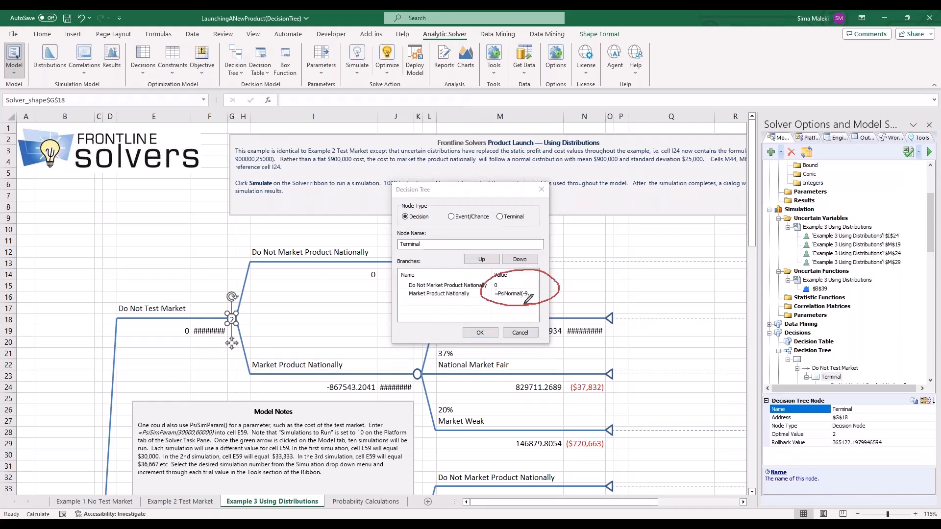
{"action": "mouse_move", "coordinate": [555, 181]}
{"action": "left_mouse_down"}
{"action": "mouse_move", "coordinate": [371, 172]}
{"action": "mouse_move", "coordinate": [395, 349]}
{"action": "mouse_move", "coordinate": [580, 122]}
{"action": "left_mouse_up"}
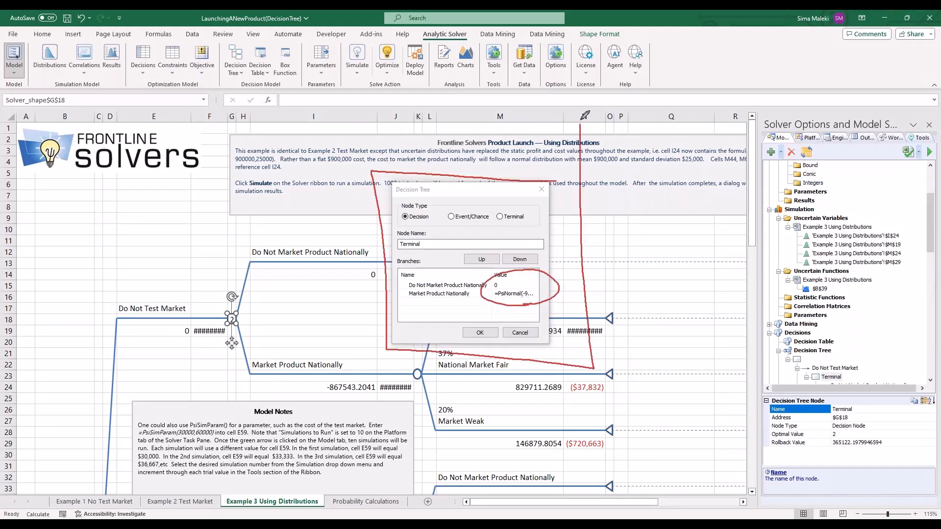
{"action": "key", "text": "Escape"}
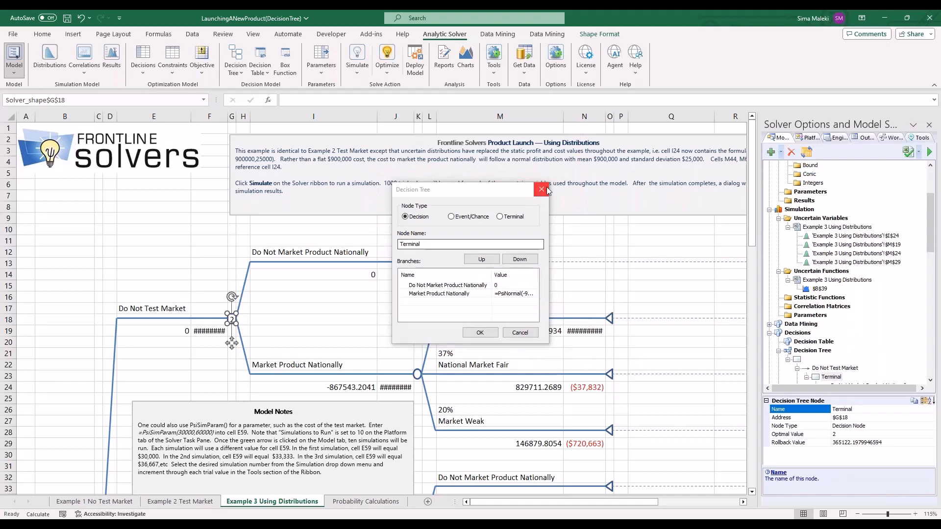
{"action": "left_click", "coordinate": [480, 333]}
- Run a simulation of the Example 3 decision tree and display the results for uncertain function B39
{"action": "left_click", "coordinate": [584, 240]}
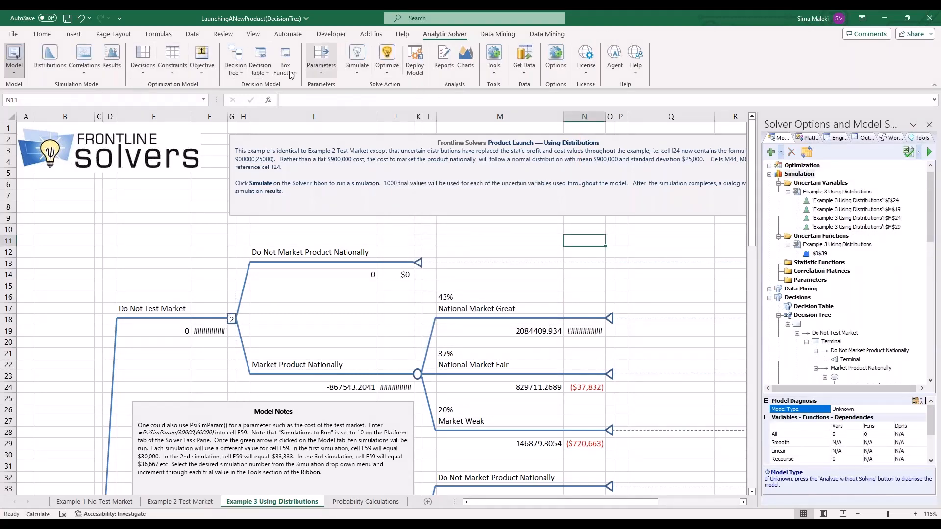
{"action": "left_click", "coordinate": [358, 69]}
{"action": "left_click", "coordinate": [369, 100]}
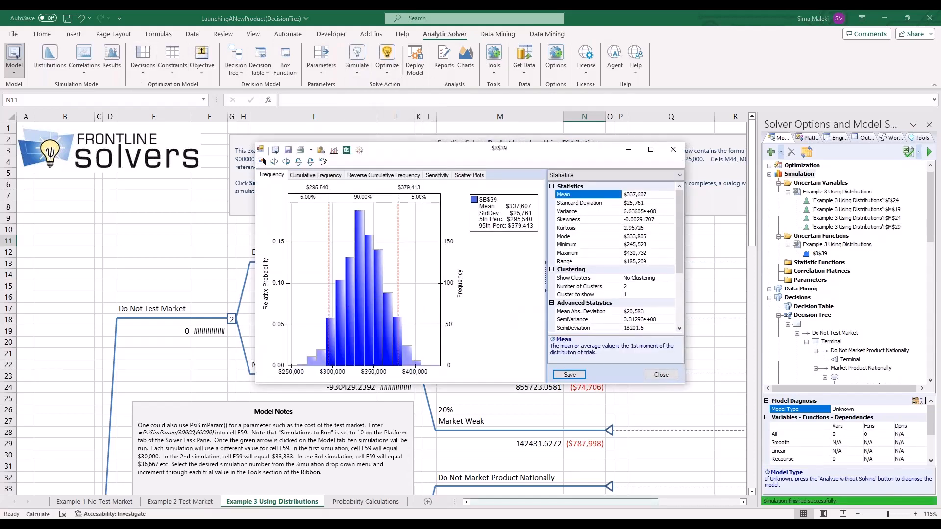
- Close the simulation results for B39 and return to the Test Market Great branch of the tree
{"action": "scroll", "coordinate": [79, 419], "scroll_direction": "down", "scroll_amount": 7}
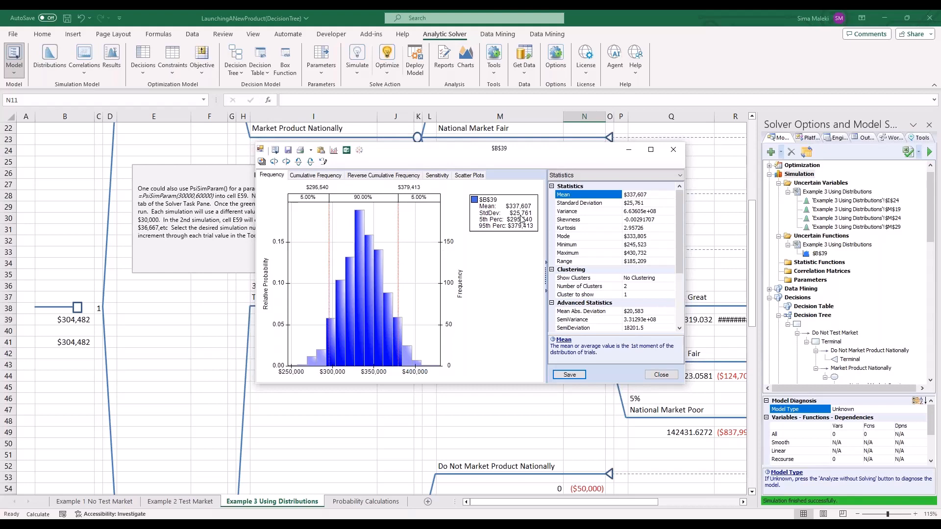
{"action": "left_click", "coordinate": [674, 150]}
{"action": "left_click", "coordinate": [528, 306]}
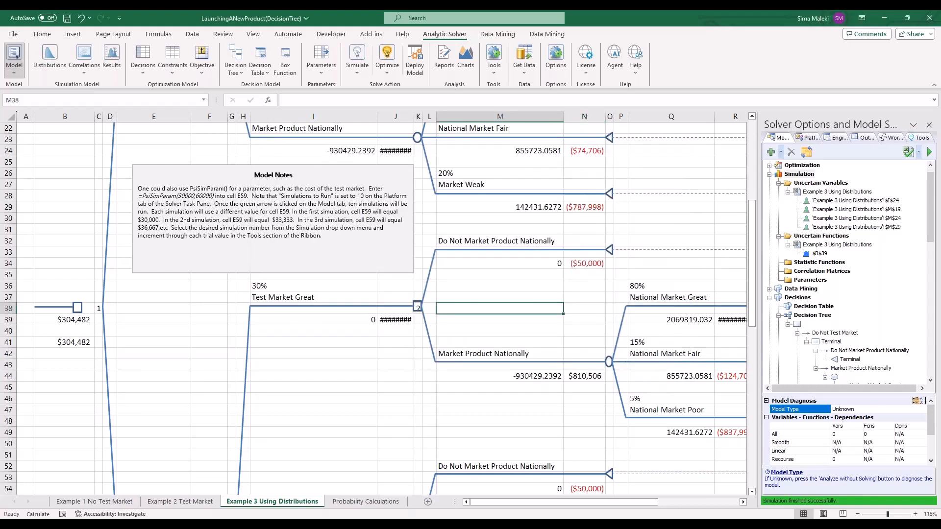
- Review the Submitting Contract Proposal entry in the Help Center's Decision Table and Decision Tree example models, and close the list
{"action": "left_click", "coordinate": [636, 54]}
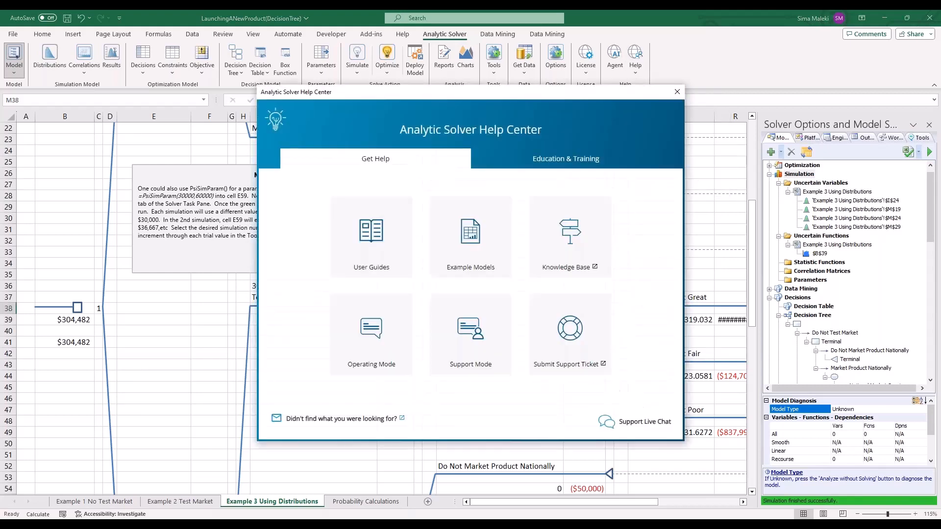
{"action": "left_click", "coordinate": [479, 251]}
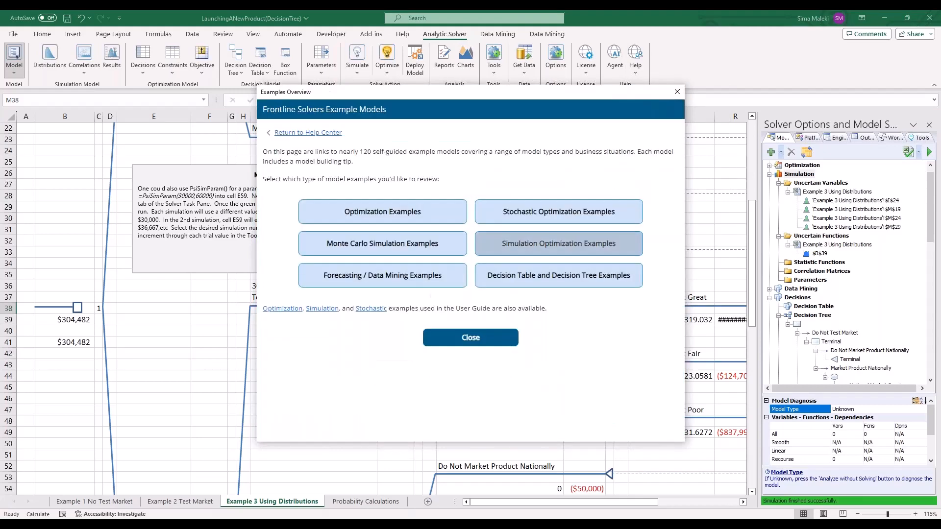
{"action": "left_click", "coordinate": [585, 277]}
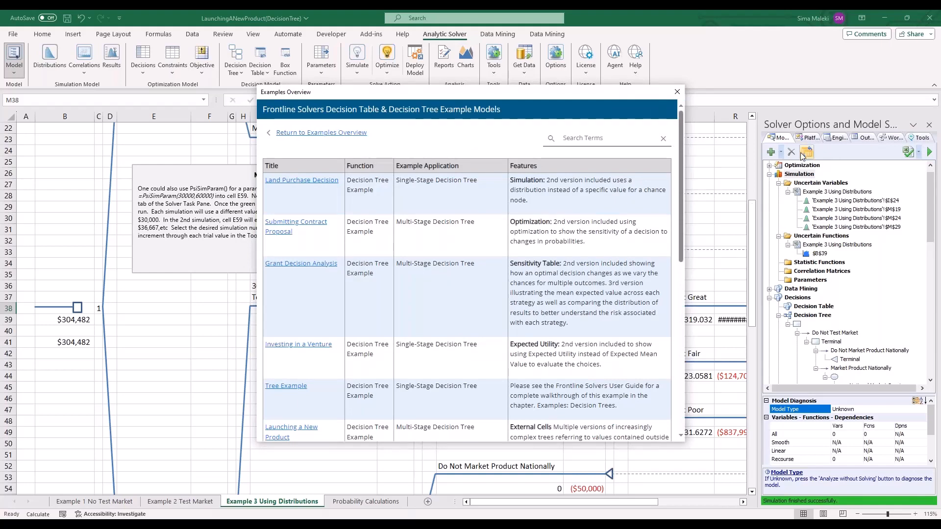
{"action": "left_click", "coordinate": [801, 177]}
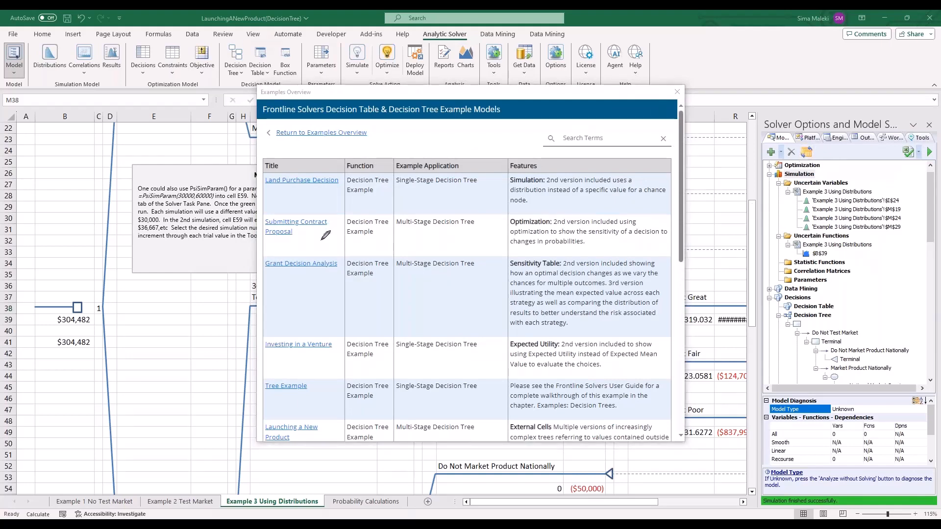
{"action": "mouse_move", "coordinate": [321, 240]}
{"action": "left_mouse_down"}
{"action": "mouse_move", "coordinate": [343, 212]}
{"action": "mouse_move", "coordinate": [306, 252]}
{"action": "left_mouse_up"}
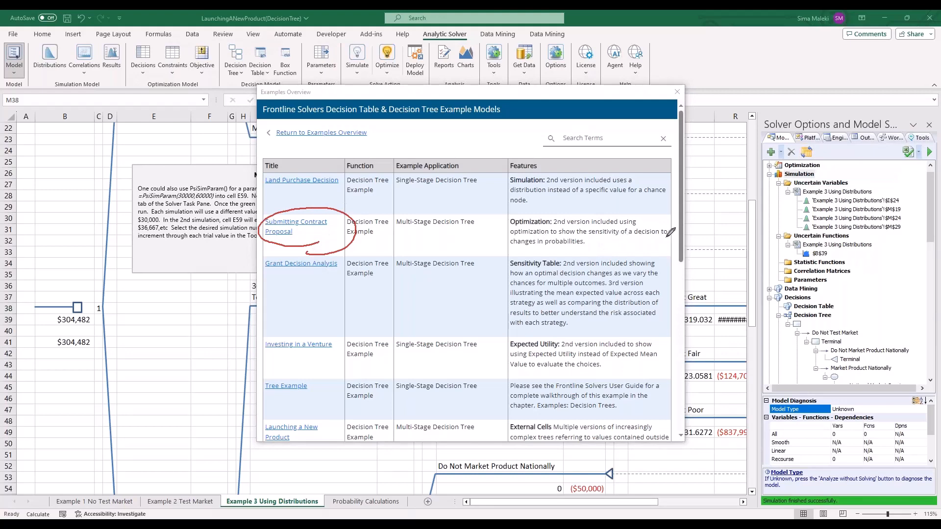
{"action": "mouse_move", "coordinate": [665, 238]}
{"action": "left_mouse_down"}
{"action": "mouse_move", "coordinate": [514, 242]}
{"action": "mouse_move", "coordinate": [559, 190]}
{"action": "mouse_move", "coordinate": [674, 220]}
{"action": "mouse_move", "coordinate": [663, 240]}
{"action": "left_mouse_up"}
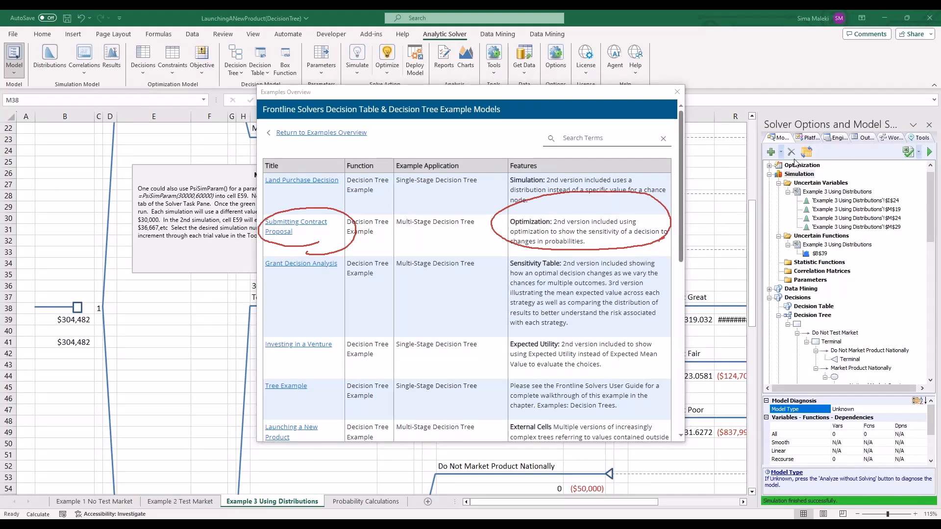
{"action": "key", "text": "Escape"}
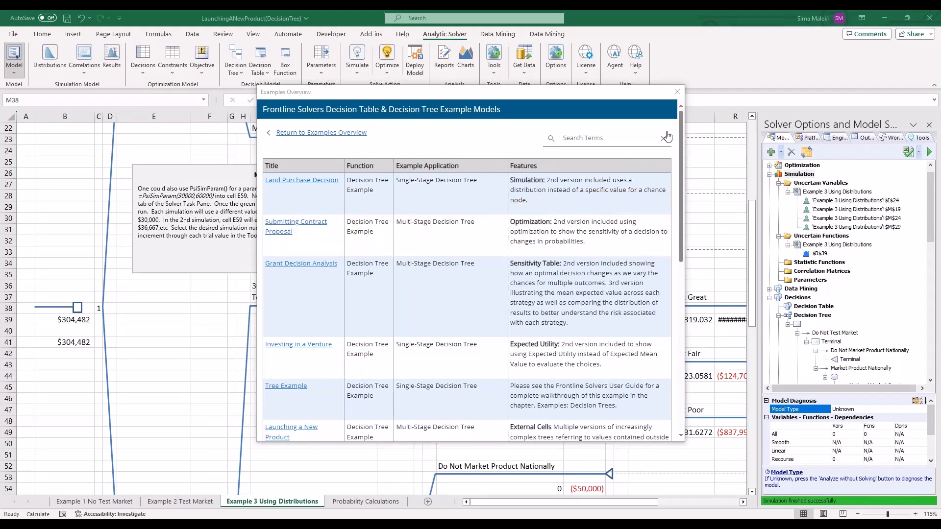
{"action": "left_click", "coordinate": [678, 96]}
{"action": "left_click", "coordinate": [671, 229]}
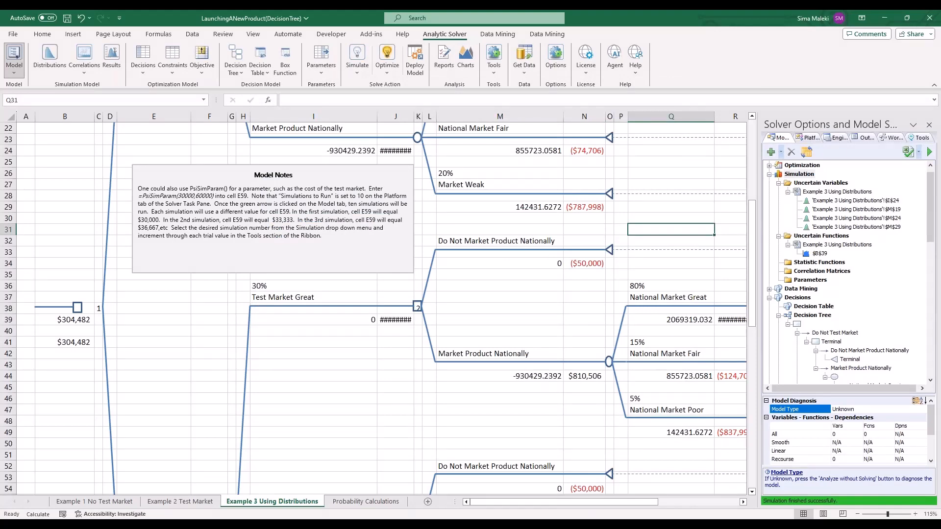
- Look over the Test Market branches of the Example 3 tree and switch to the PowerPoint slide show
{"action": "scroll", "coordinate": [341, 398], "scroll_direction": "down", "scroll_amount": 2, "text": "ctrl"}
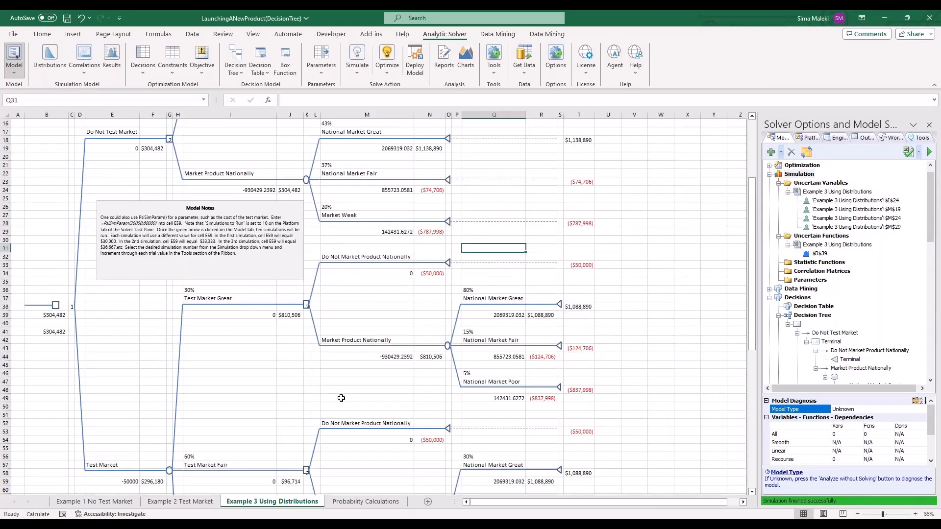
{"action": "scroll", "coordinate": [623, 326], "scroll_direction": "down", "scroll_amount": 5}
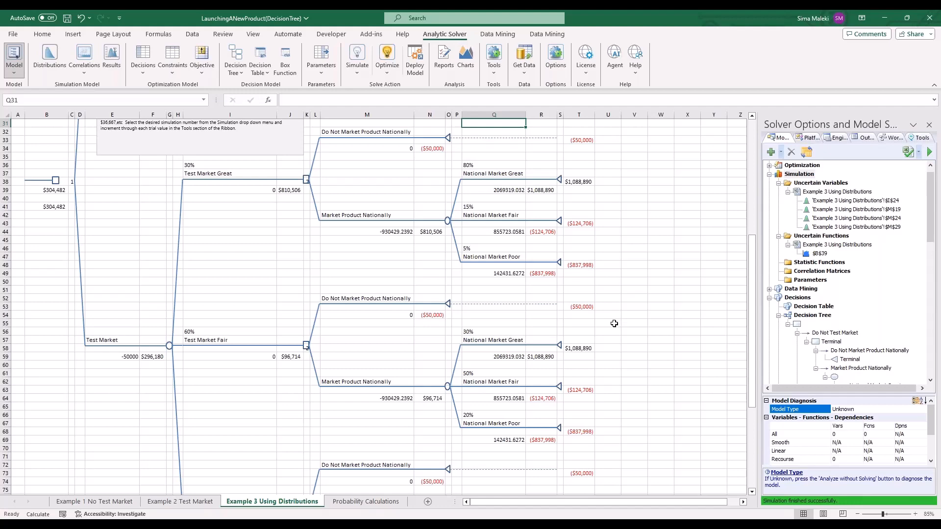
{"action": "key", "text": "alt+Tab"}
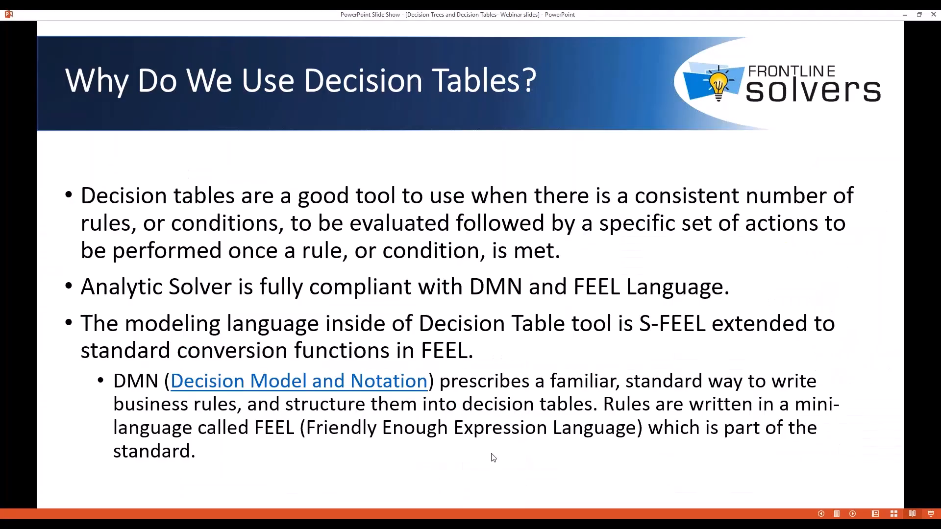
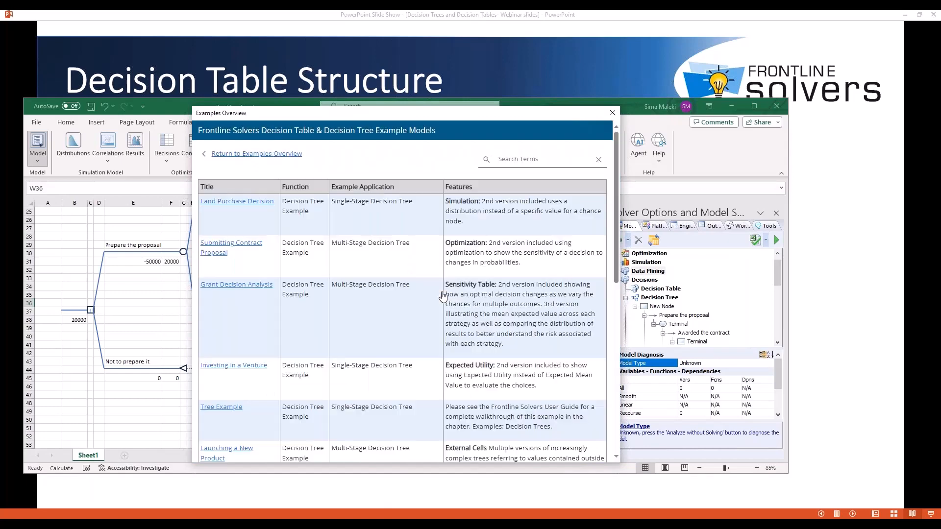
- Open the DT Structure example workbook from the Decision Table and Decision Tree example models
{"action": "scroll", "coordinate": [371, 349], "scroll_direction": "down", "scroll_amount": 5}
{"action": "scroll", "coordinate": [370, 348], "scroll_direction": "down", "scroll_amount": 2}
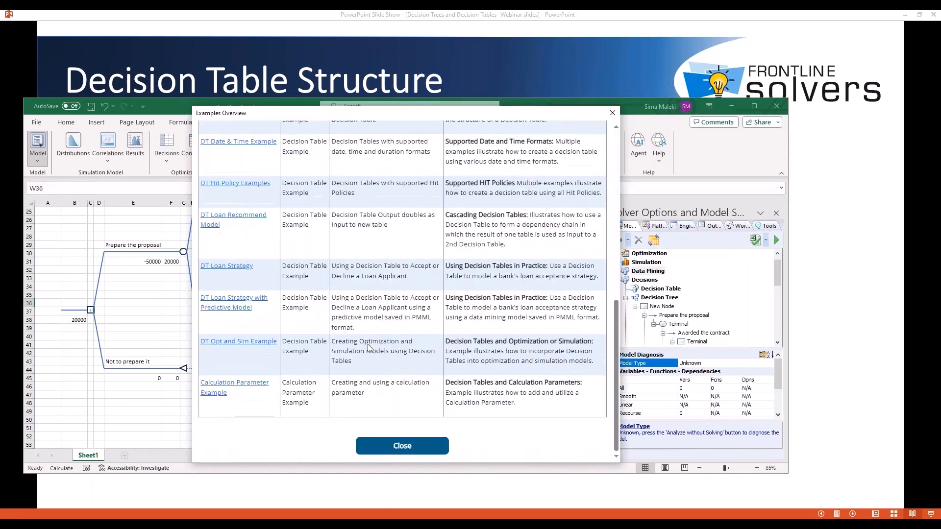
{"action": "scroll", "coordinate": [217, 214], "scroll_direction": "up", "scroll_amount": 4}
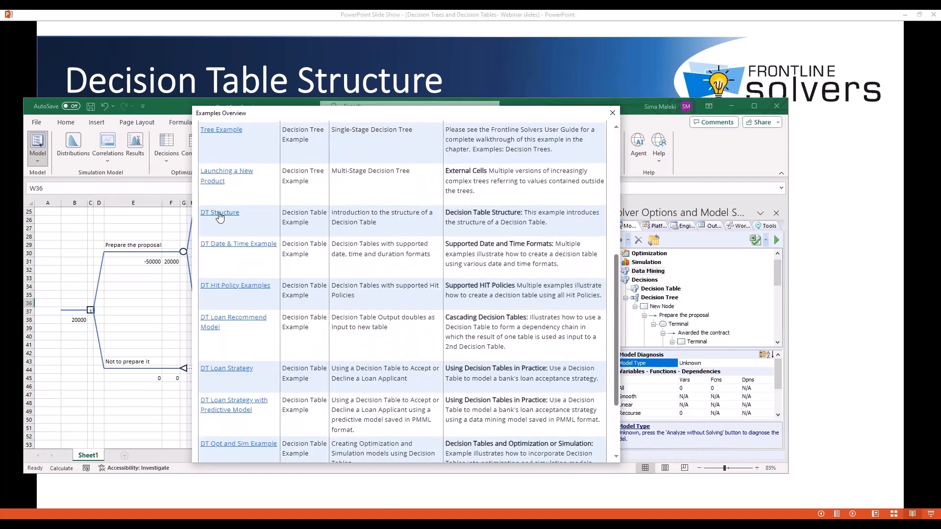
{"action": "left_click", "coordinate": [219, 213]}
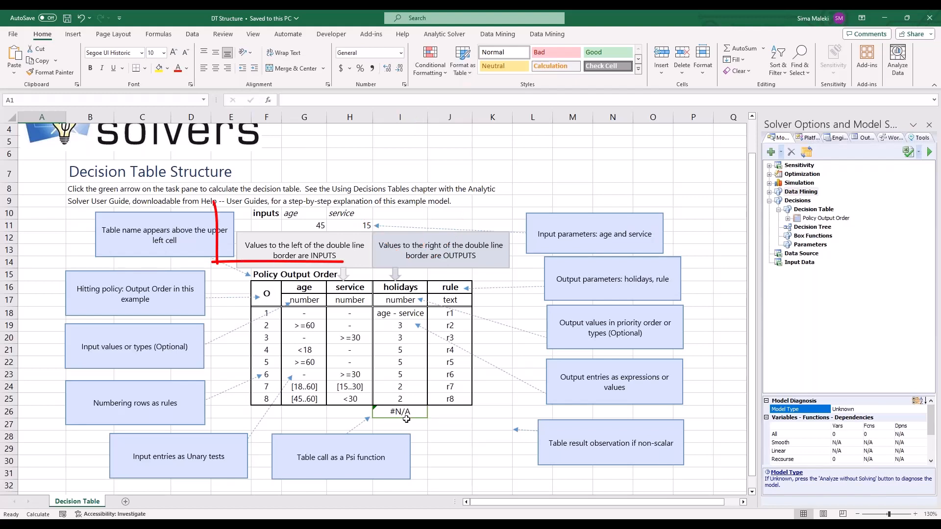
- Examine the age and service inputs in G10:H11 and calculate the Policy Output Order decision table
{"action": "left_click_drag", "start_coordinate": [294, 214], "coordinate": [345, 222]}
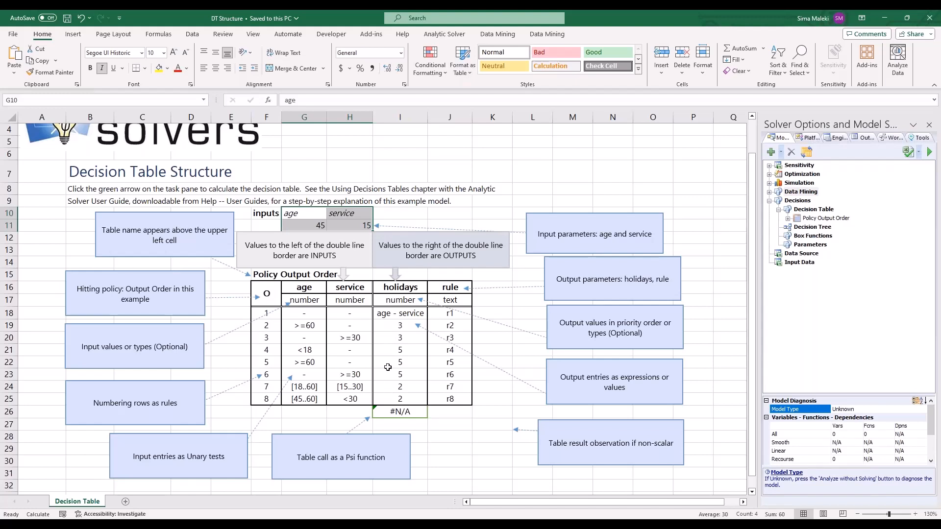
{"action": "left_click", "coordinate": [349, 226]}
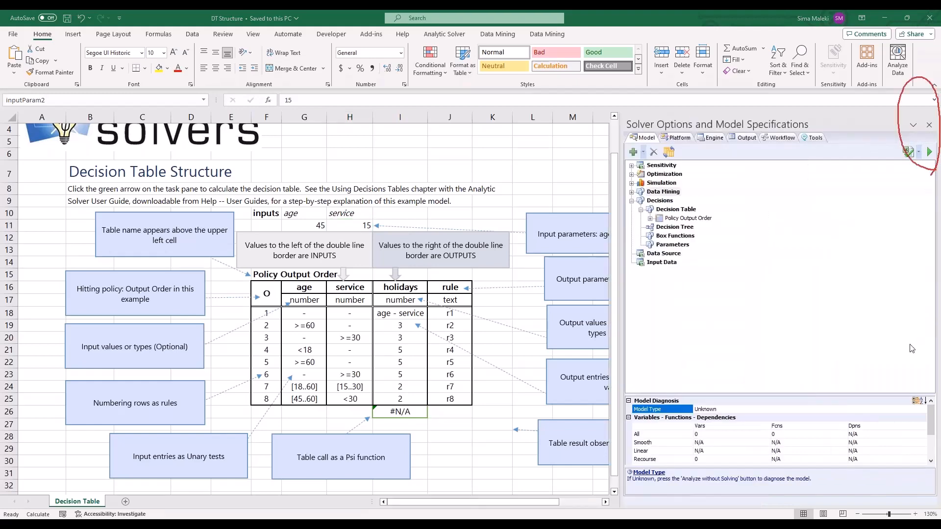
{"action": "left_click", "coordinate": [930, 152]}
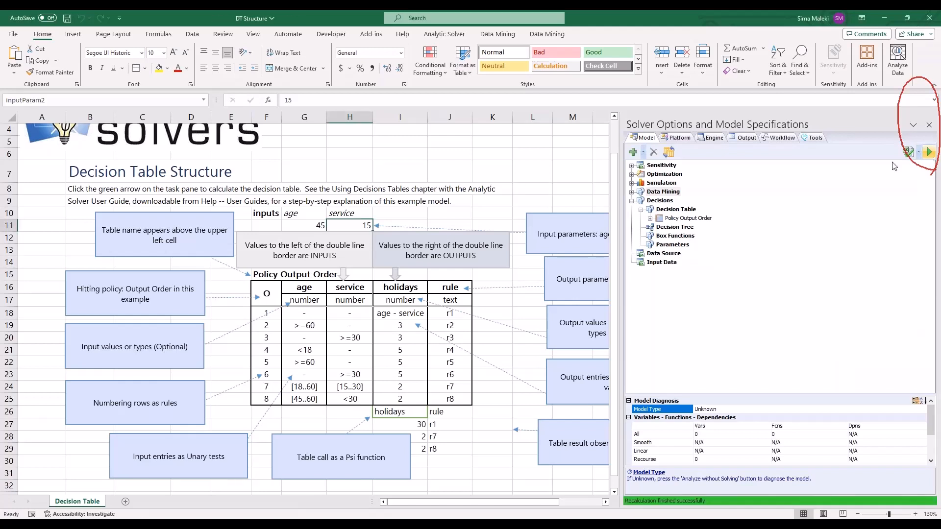
{"action": "left_click", "coordinate": [930, 153]}
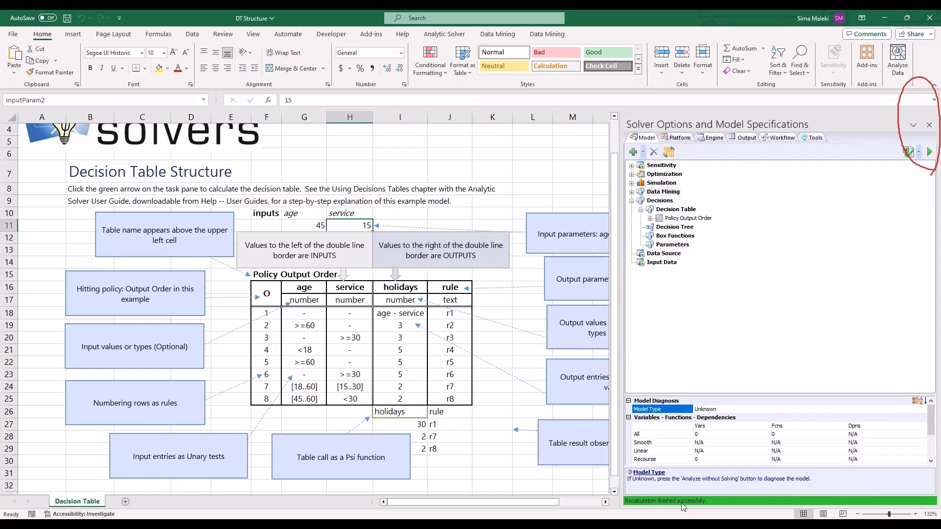
- Examine the holidays and rule results below the decision table against its input and output rules
{"action": "left_click", "coordinate": [485, 458]}
{"action": "scroll", "coordinate": [440, 418], "scroll_direction": "down", "scroll_amount": 3}
{"action": "left_click_drag", "start_coordinate": [533, 301], "coordinate": [363, 352]}
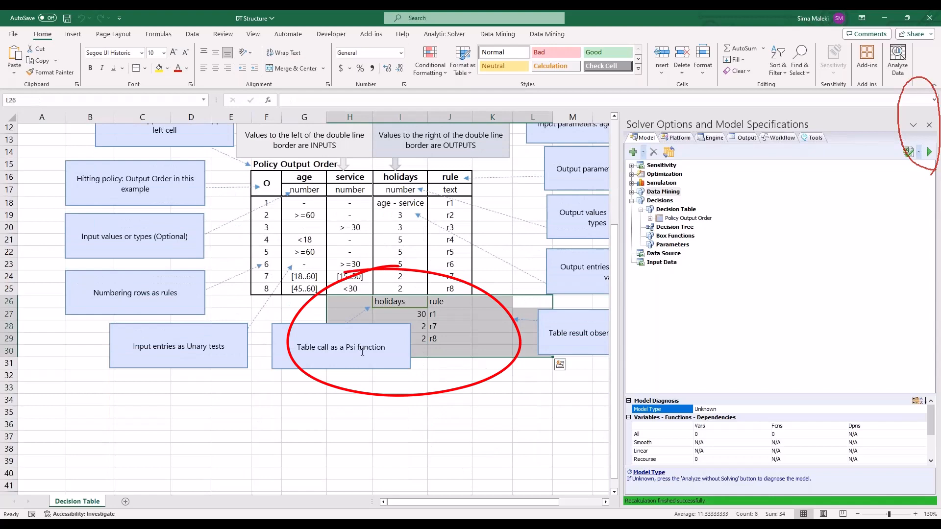
{"action": "scroll", "coordinate": [393, 418], "scroll_direction": "up", "scroll_amount": 4}
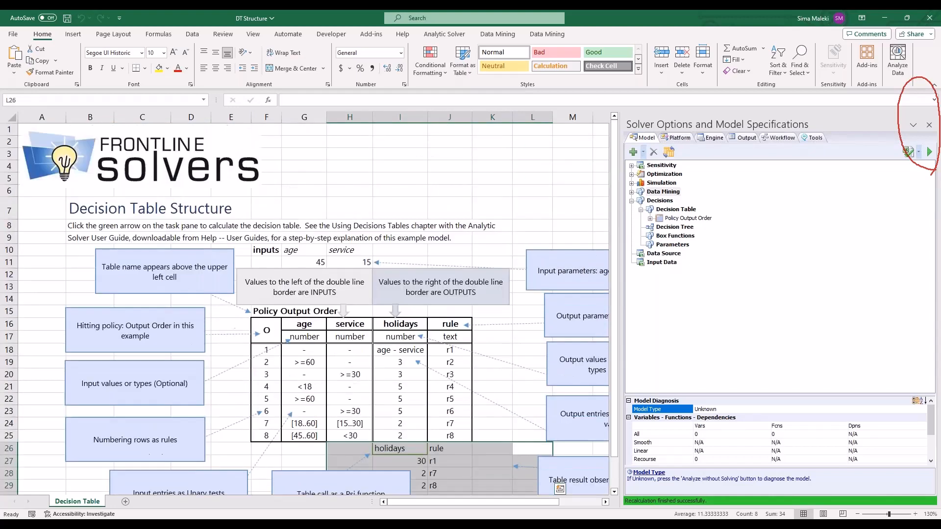
{"action": "scroll", "coordinate": [388, 419], "scroll_direction": "down", "scroll_amount": 3}
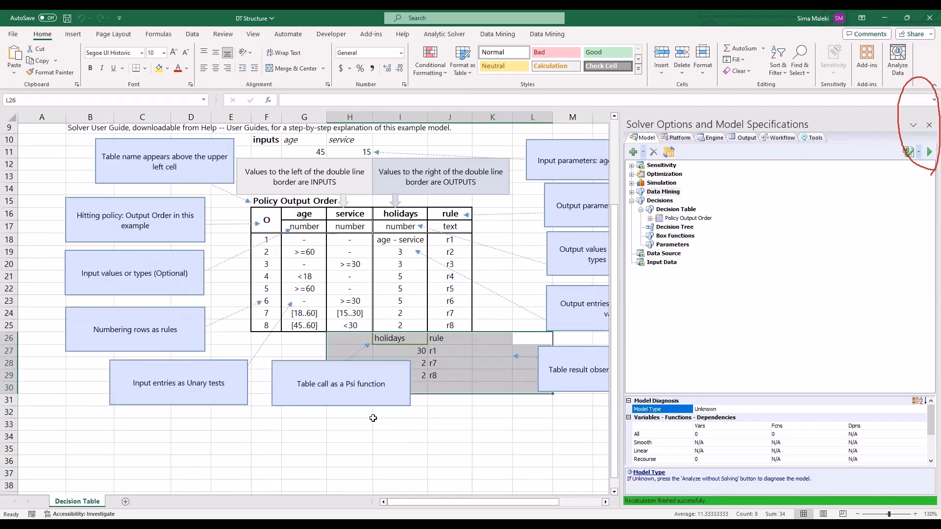
{"action": "left_click", "coordinate": [492, 436]}
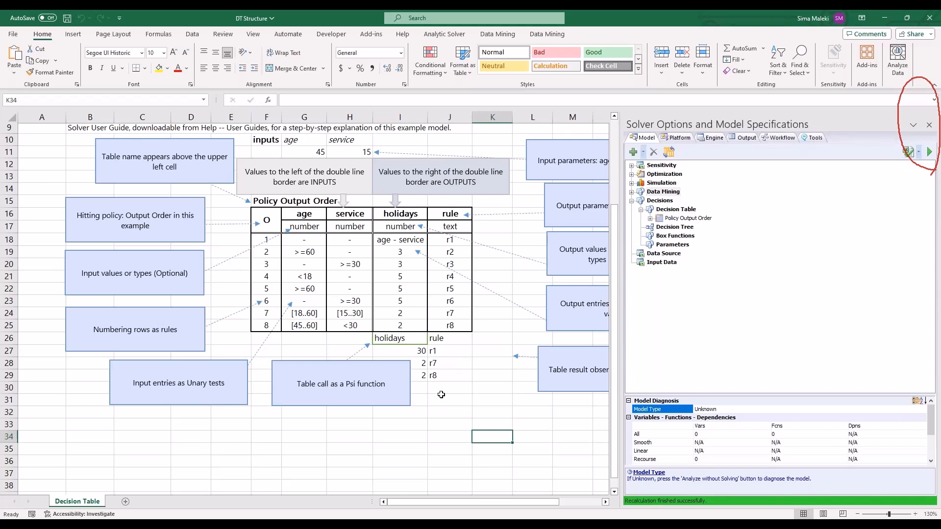
- Review the arguments of the PsiDecTable formula in I26 and the hit policy in F16
{"action": "left_click", "coordinate": [403, 341]}
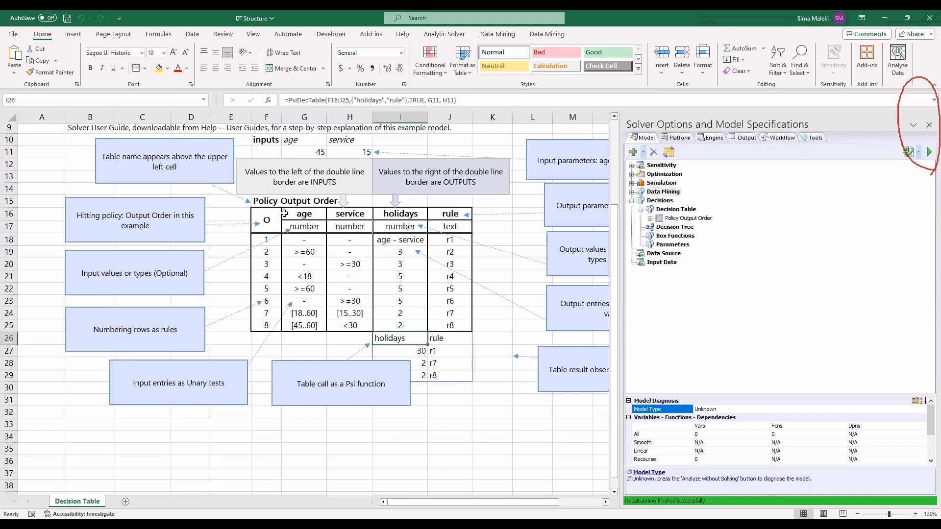
{"action": "left_click", "coordinate": [348, 100]}
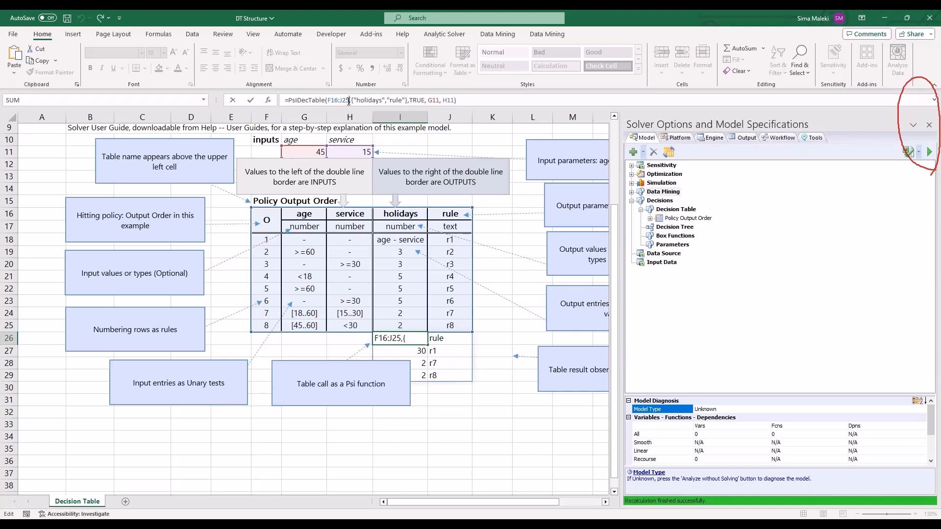
{"action": "key", "text": "Escape"}
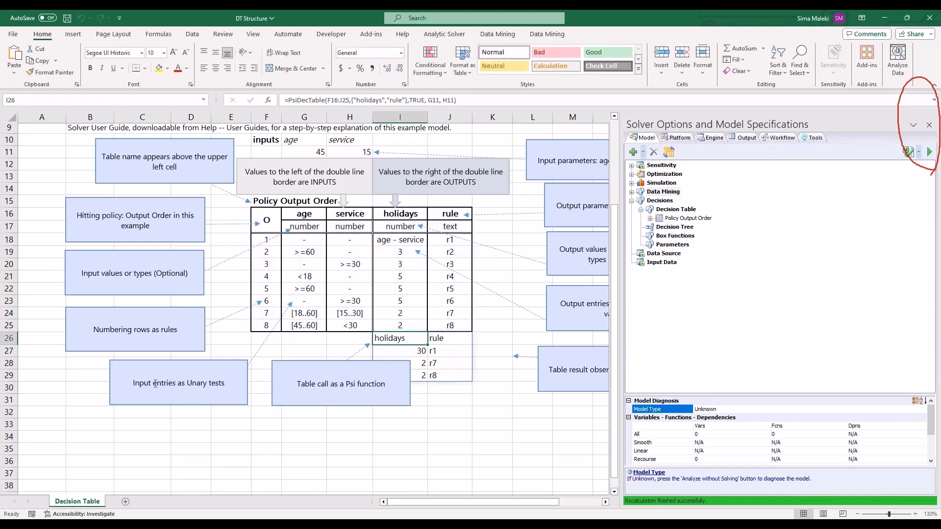
{"action": "left_click", "coordinate": [272, 217]}
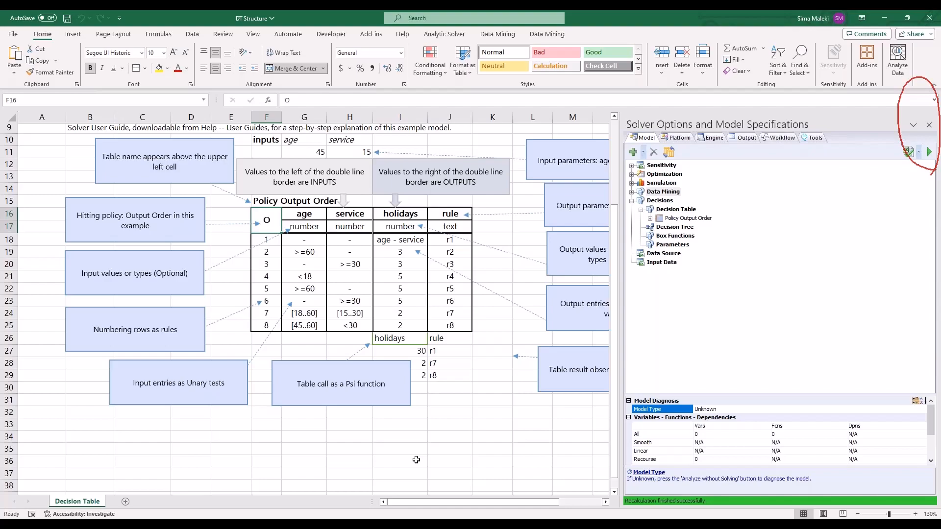
{"action": "key", "text": "alt+Tab"}
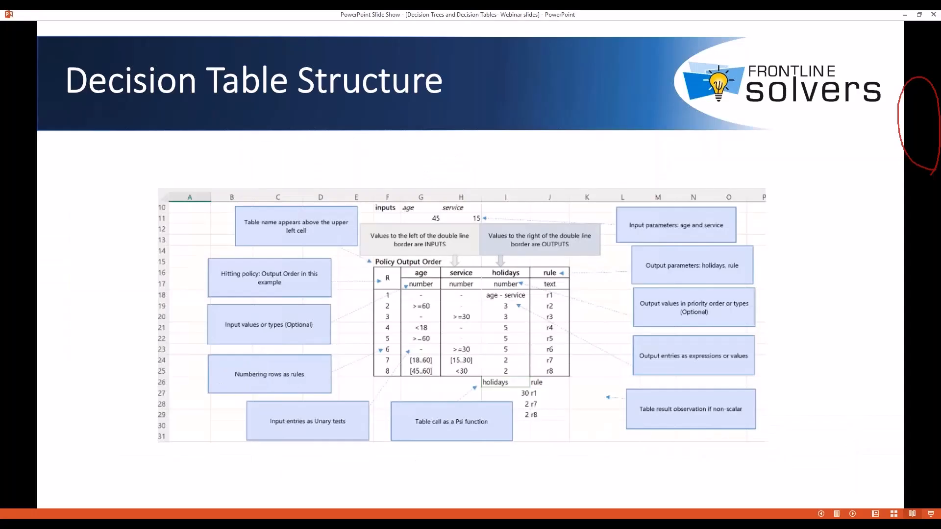
{"action": "key", "text": "Right"}
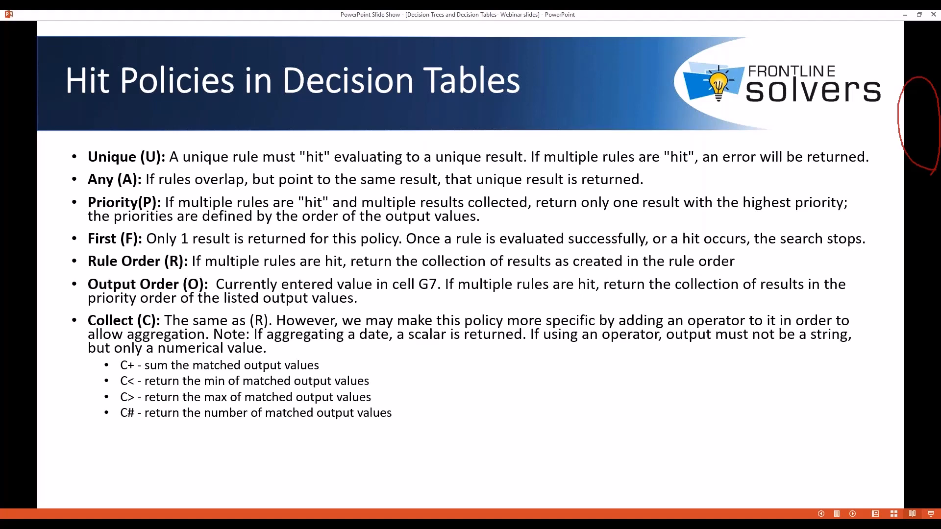
{"action": "key", "text": "Right"}
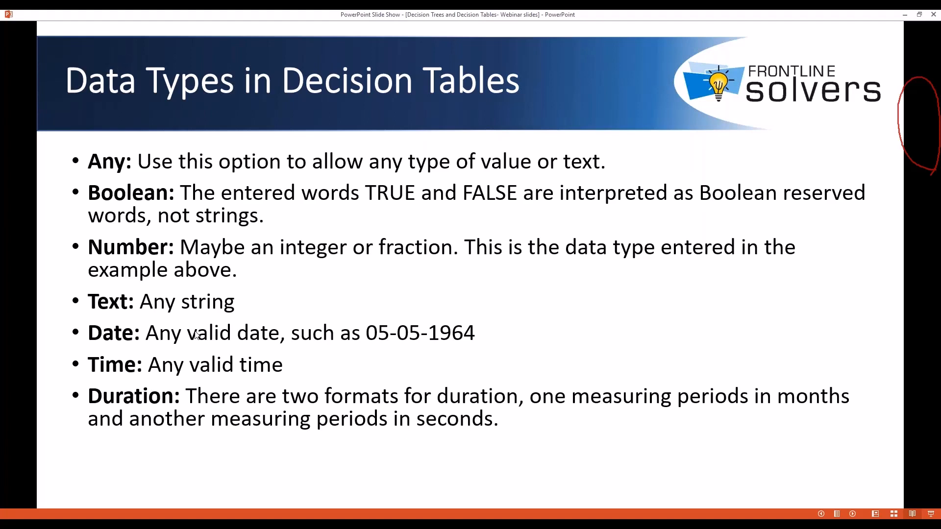
{"action": "key", "text": "alt+Tab"}
- Set the age input in G11 to 60
{"action": "left_click", "coordinate": [313, 186]}
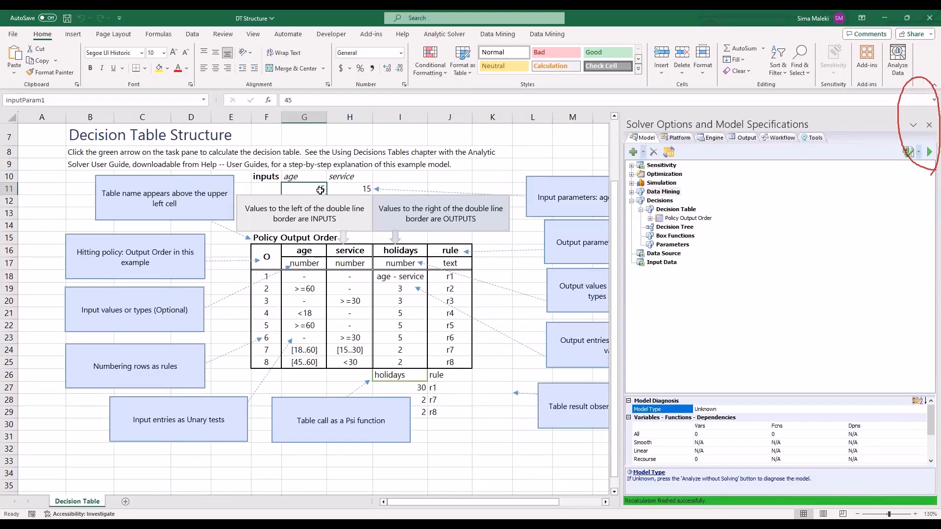
{"action": "type", "text": "60"}
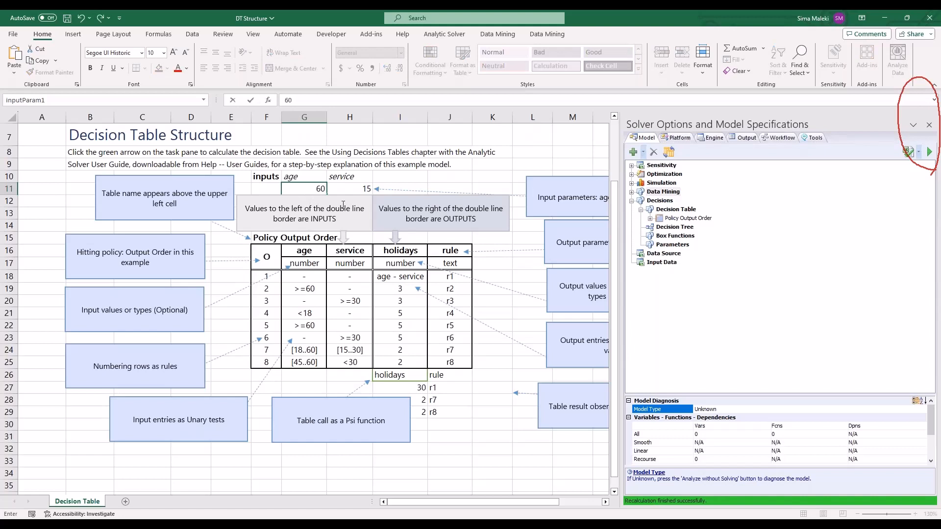
{"action": "key", "text": "Return"}
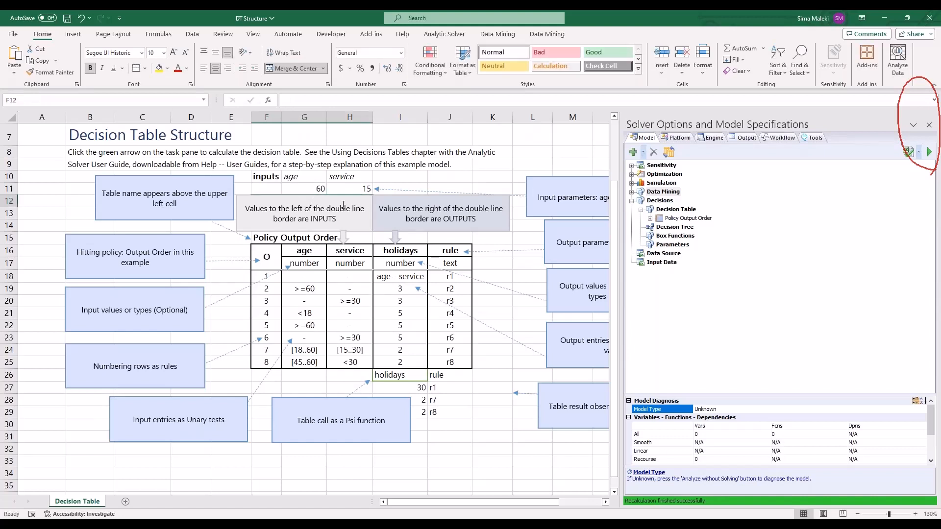
- Calculate the Policy Output Order decision table and examine the holidays and rule results against its rule rows
{"action": "left_click", "coordinate": [929, 152]}
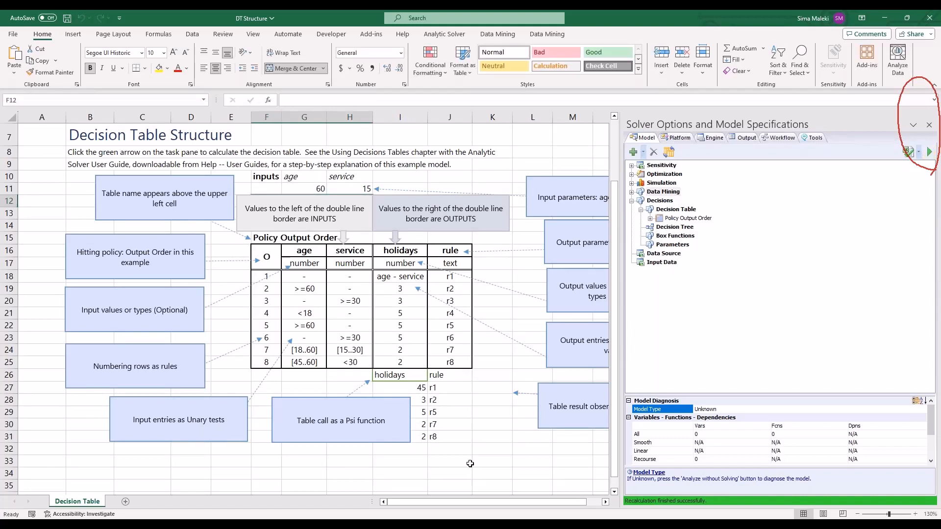
{"action": "left_click_drag", "start_coordinate": [465, 463], "coordinate": [436, 393]}
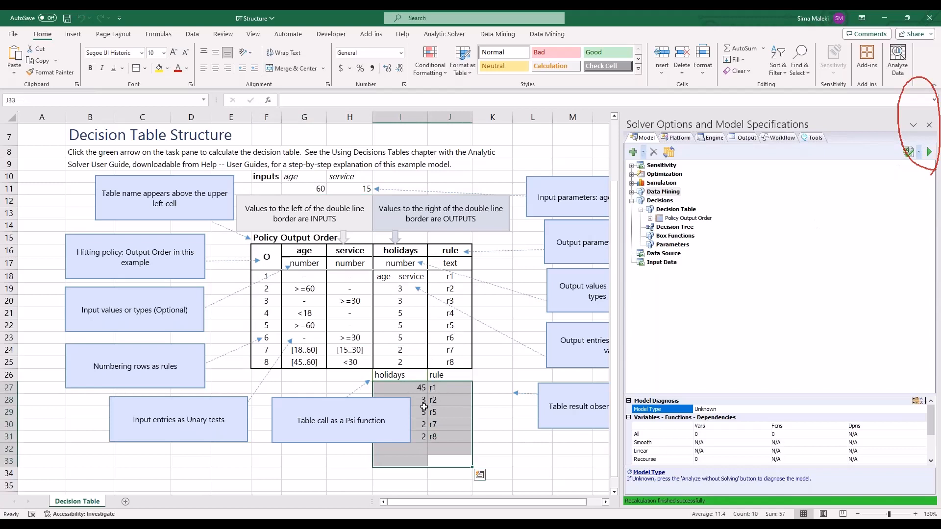
{"action": "left_click", "coordinate": [491, 450]}
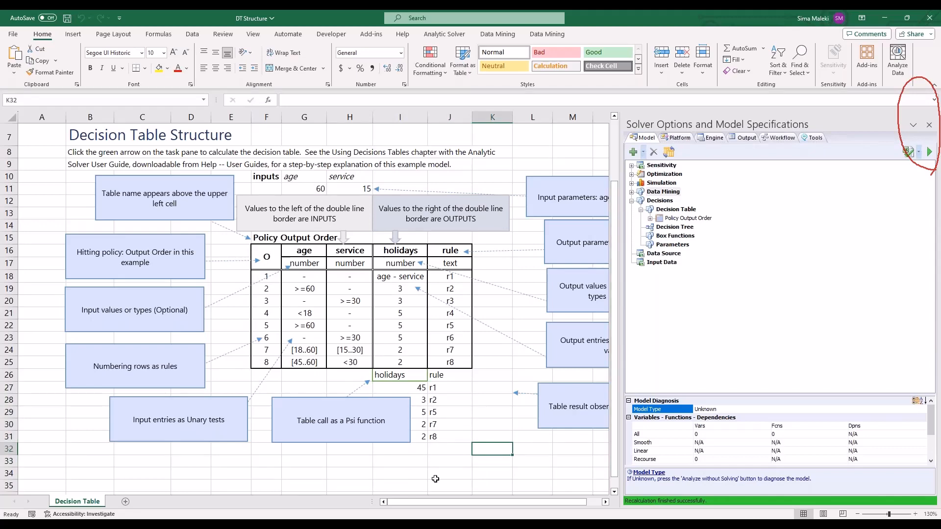
{"action": "scroll", "coordinate": [374, 452], "scroll_direction": "down", "scroll_amount": 1}
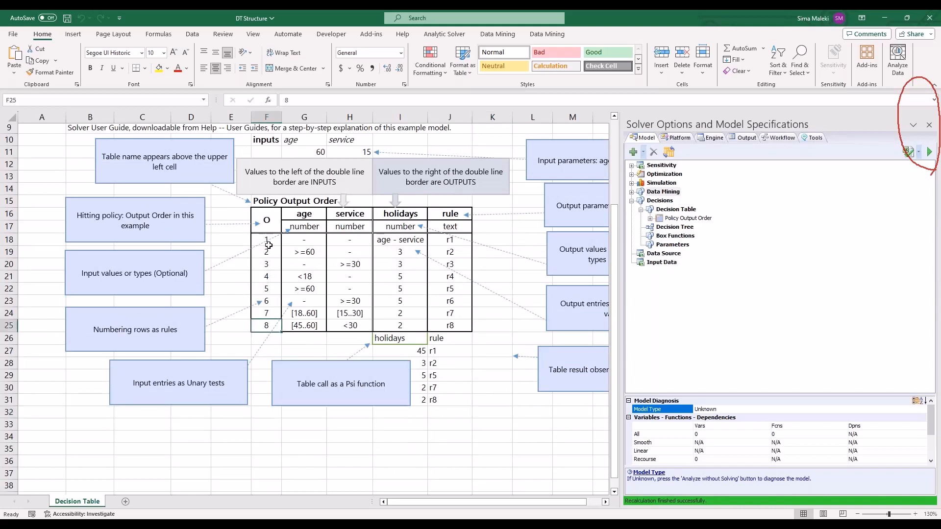
{"action": "left_click_drag", "start_coordinate": [350, 240], "coordinate": [304, 239]}
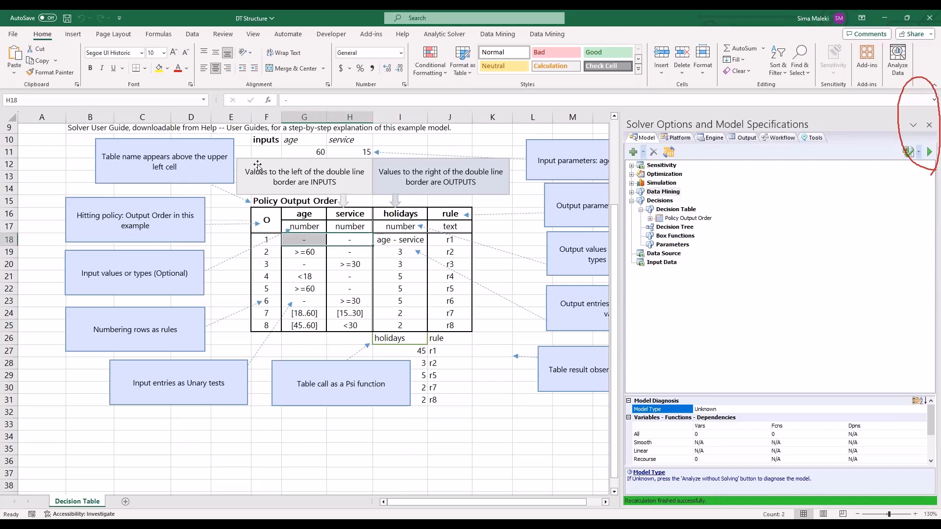
- Set the age input in G11 to 45 and recalculate the decision table
{"action": "left_click", "coordinate": [317, 152]}
{"action": "key", "text": "Return"}
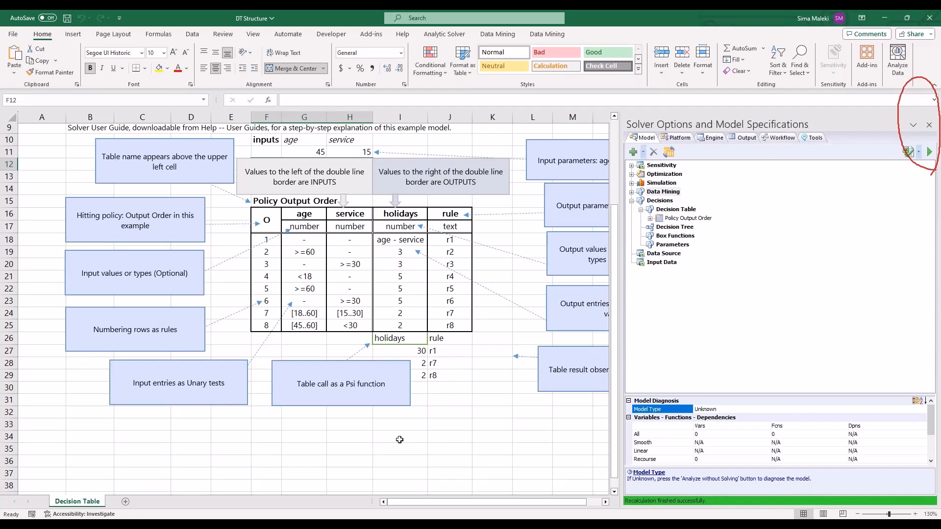
- Examine rule 1's age and service conditions and its outputs in row 18 against the first result row, I27:J27
{"action": "left_click", "coordinate": [294, 244]}
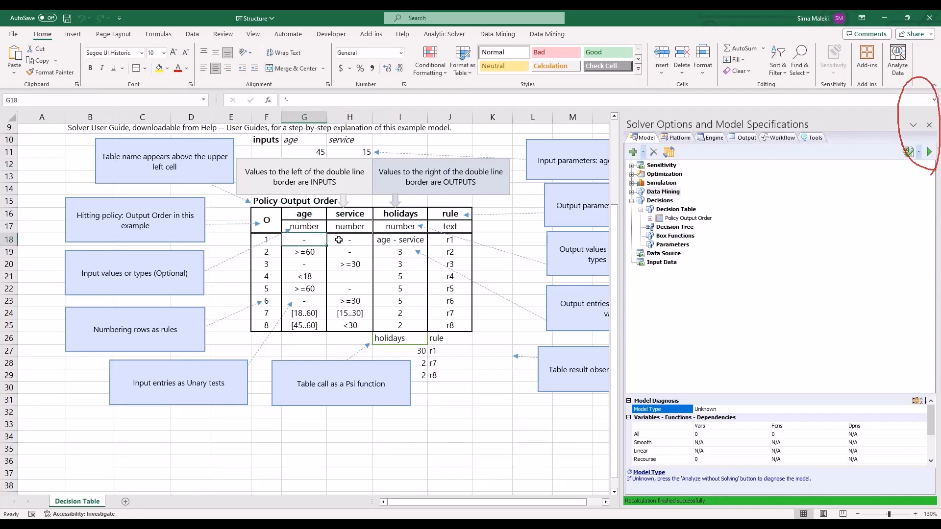
{"action": "left_click", "coordinate": [338, 239]}
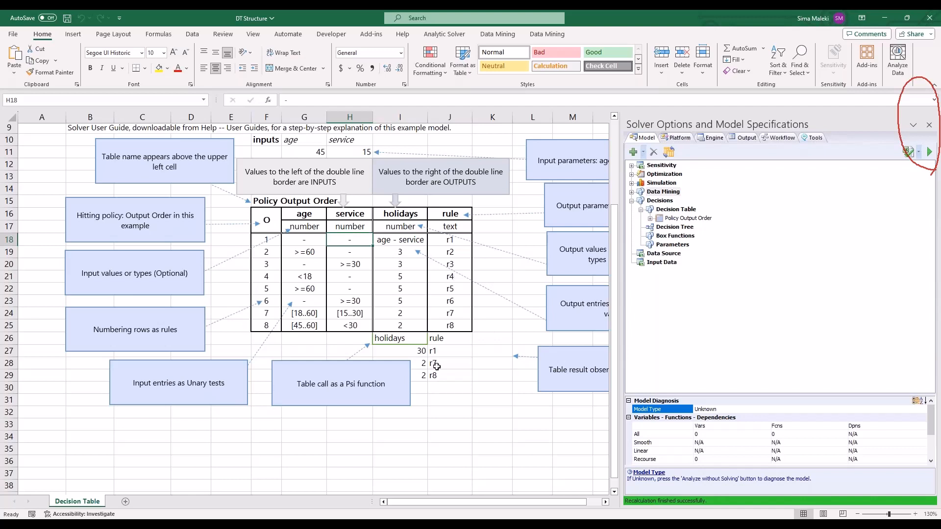
{"action": "left_click_drag", "start_coordinate": [476, 348], "coordinate": [365, 390]}
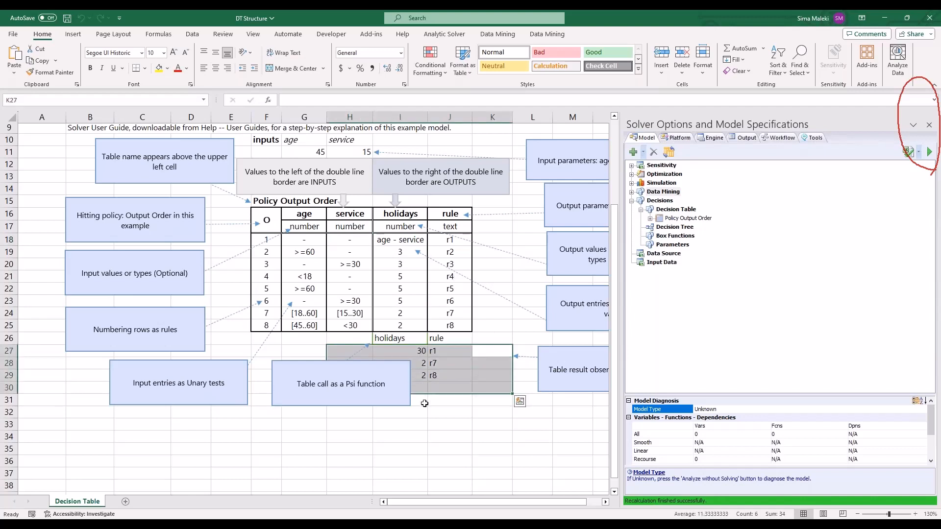
{"action": "left_click", "coordinate": [289, 240]}
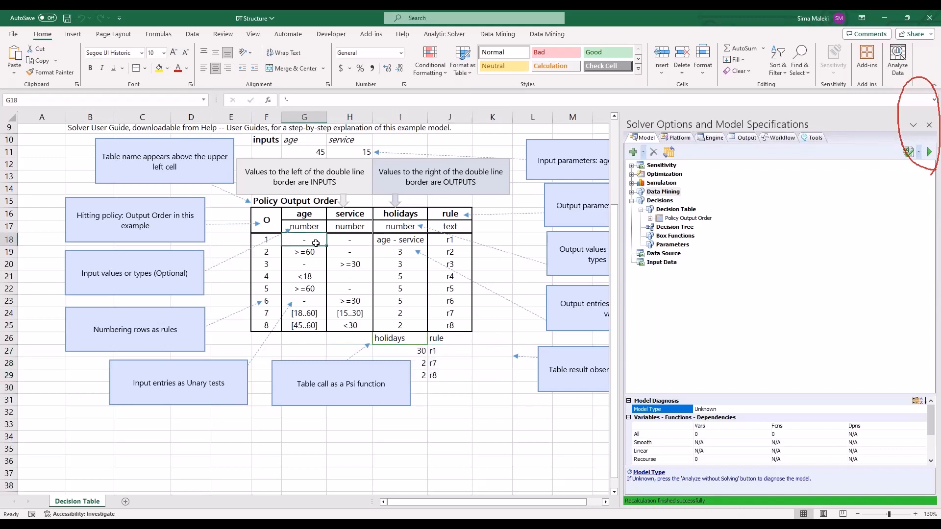
{"action": "left_click", "coordinate": [338, 243]}
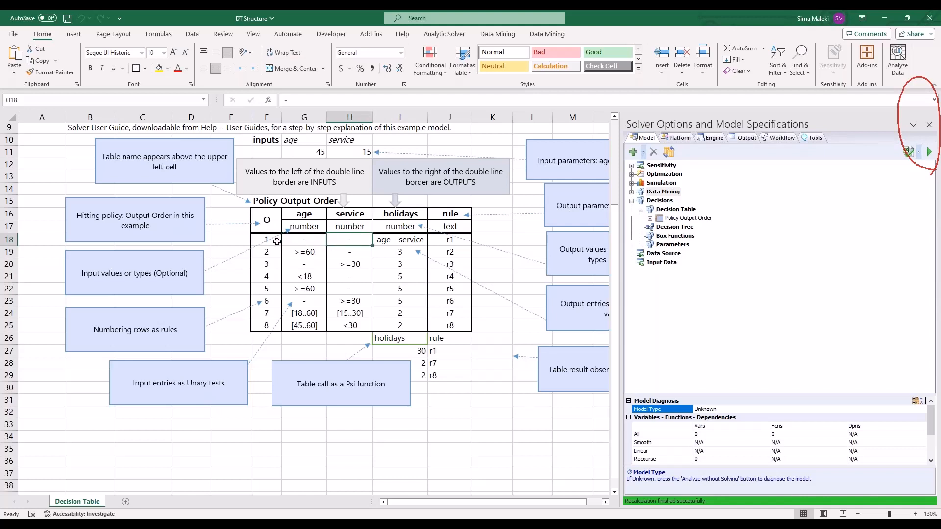
{"action": "left_click", "coordinate": [406, 239]}
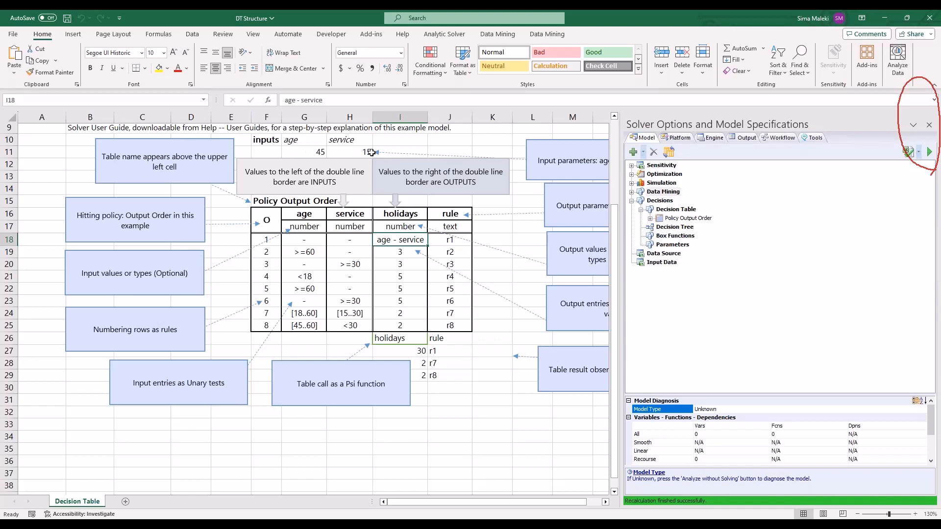
{"action": "left_click", "coordinate": [447, 240]}
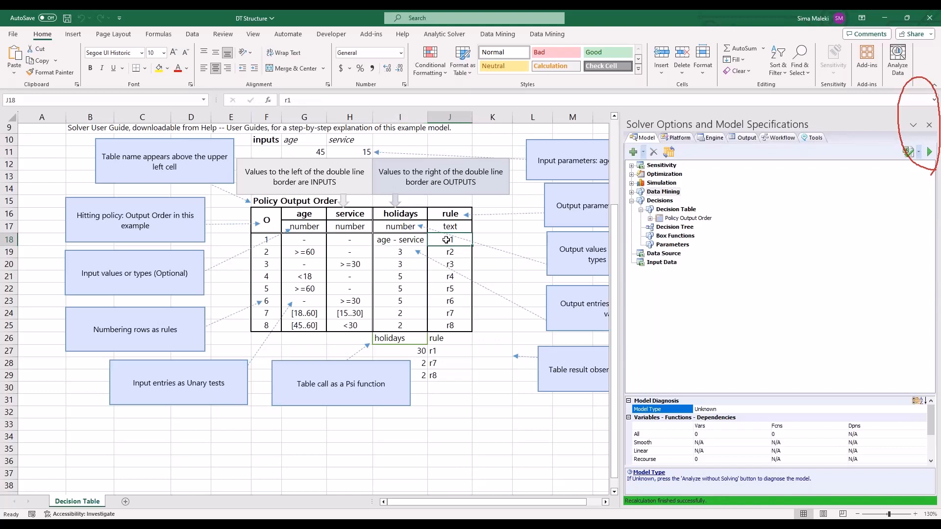
{"action": "left_click_drag", "start_coordinate": [442, 352], "coordinate": [395, 356]}
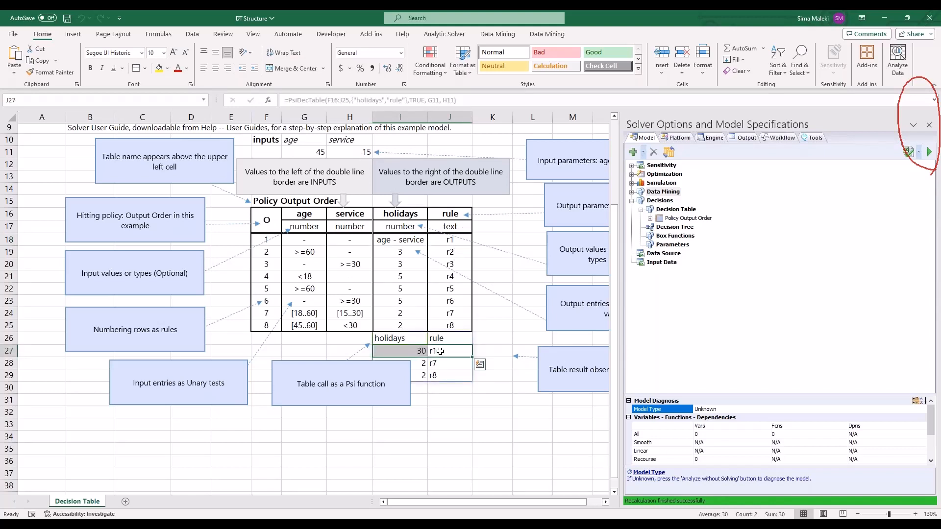
- Check the age and service conditions of rules 2 to 6 in G19:H23 against the input values
{"action": "left_click", "coordinate": [273, 253]}
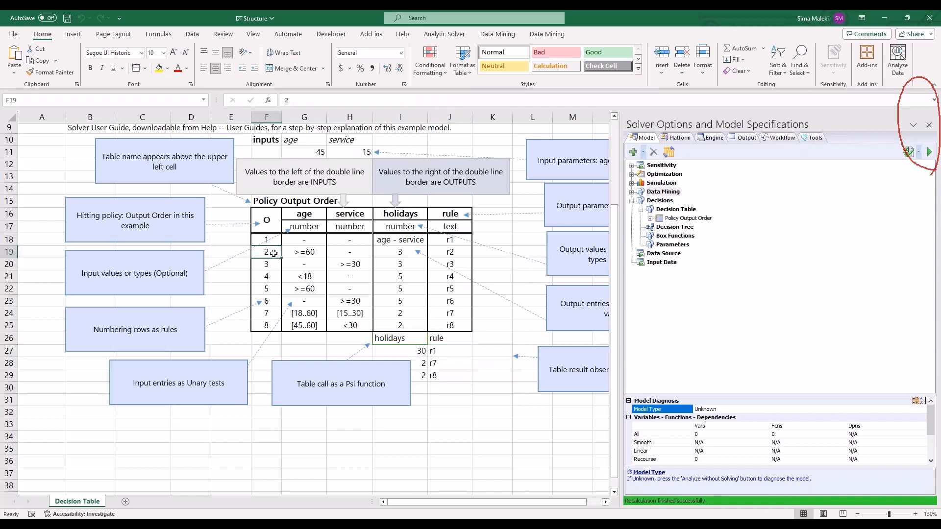
{"action": "left_click", "coordinate": [305, 252]}
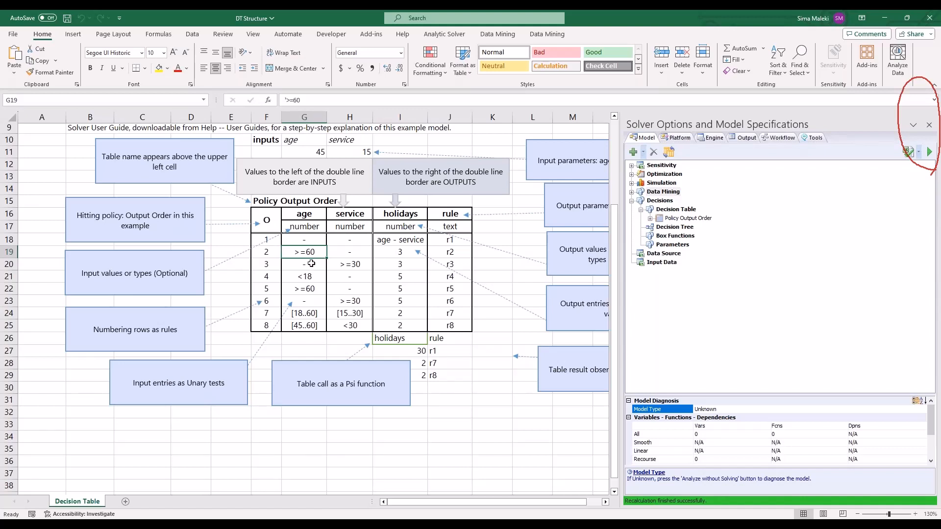
{"action": "left_click", "coordinate": [311, 263]}
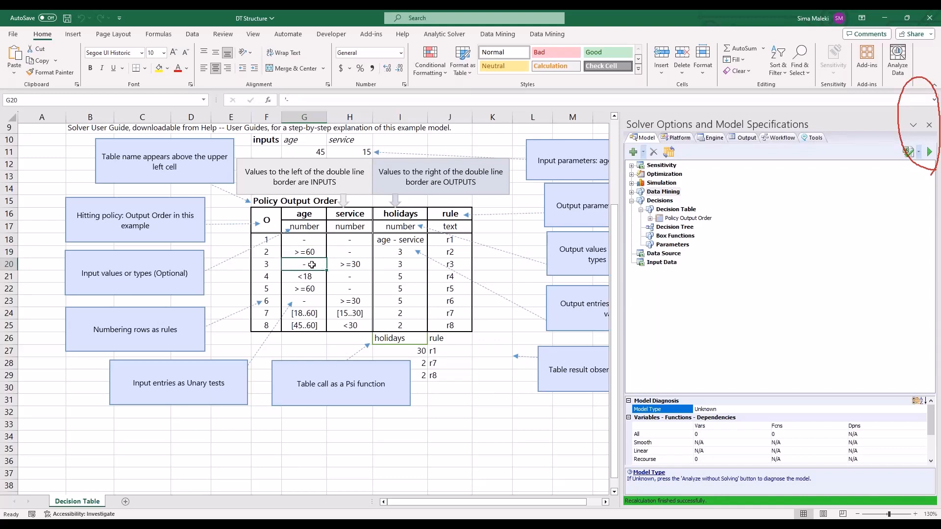
{"action": "left_click", "coordinate": [337, 267]}
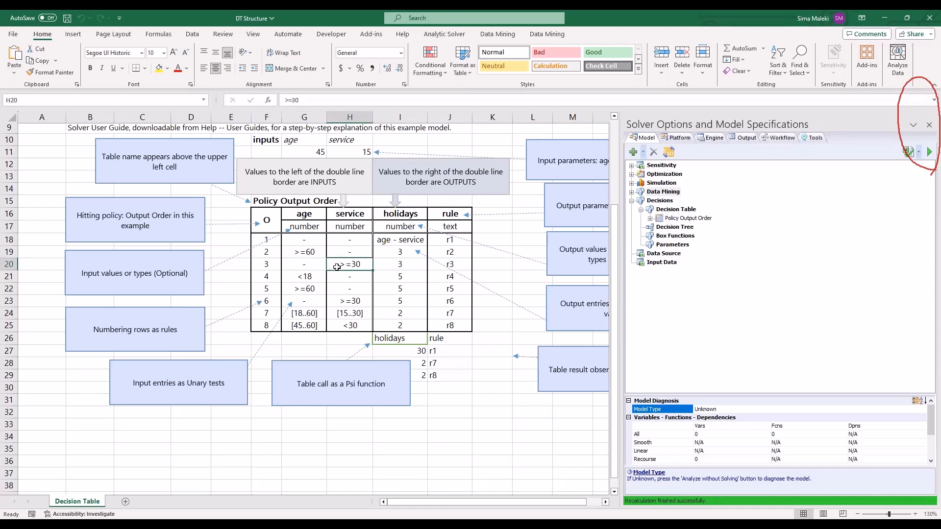
{"action": "left_click", "coordinate": [308, 277]}
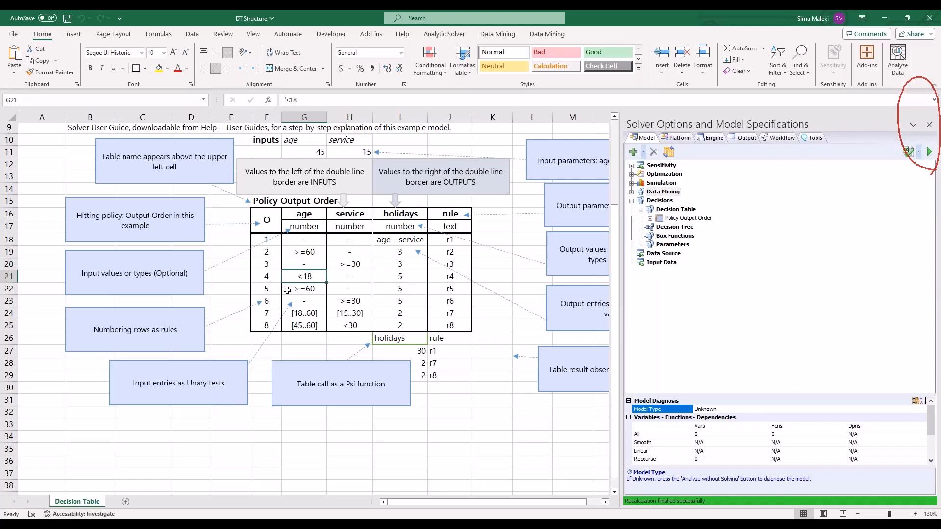
{"action": "left_click", "coordinate": [268, 290]}
{"action": "left_click", "coordinate": [312, 291]}
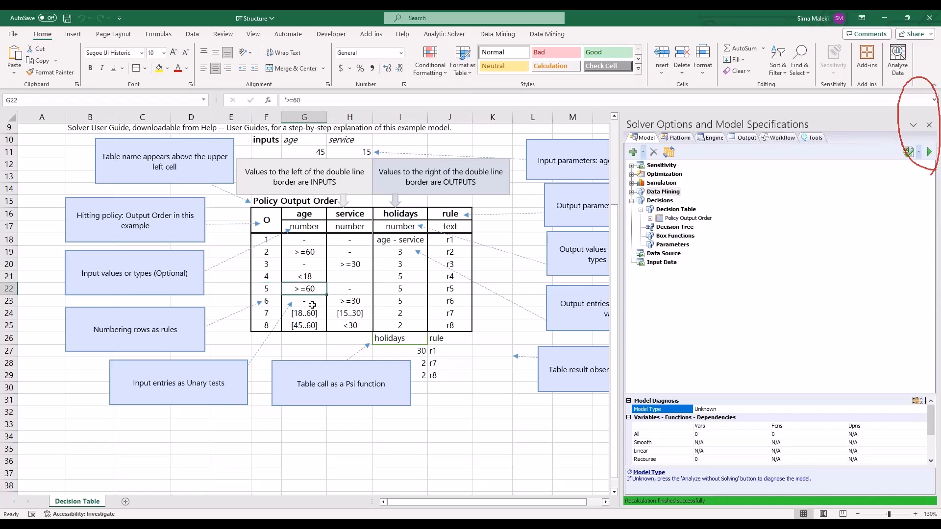
{"action": "left_click", "coordinate": [312, 305]}
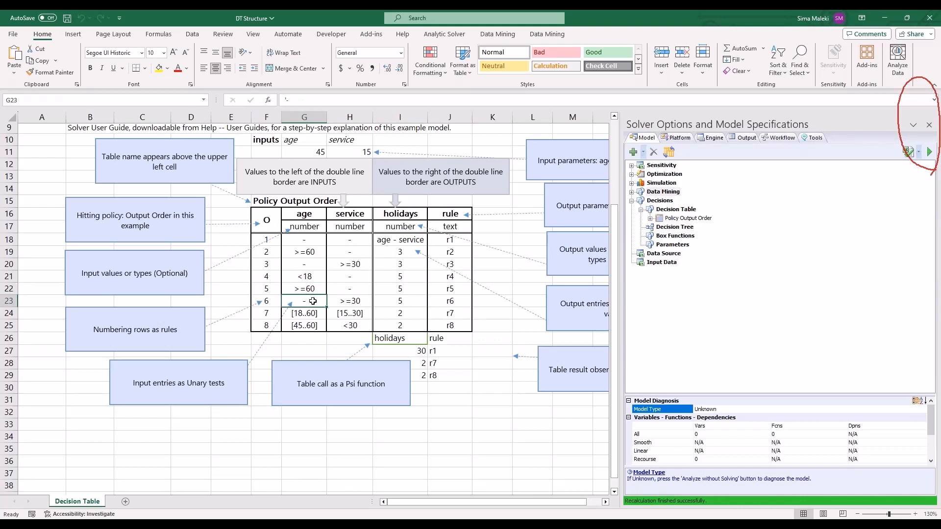
{"action": "left_click", "coordinate": [353, 302]}
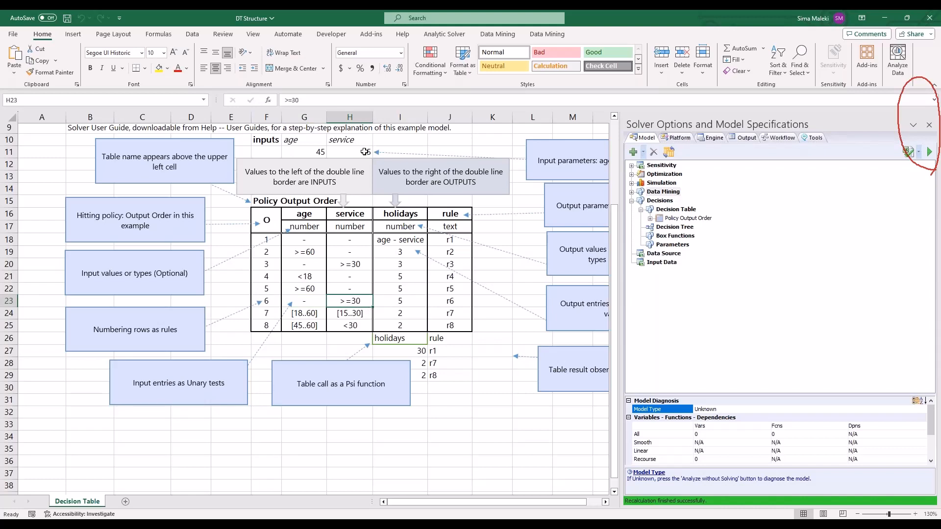
- Compare rule 7's age and service conditions and the holidays and rule output columns with the result row I28:J28
{"action": "left_click", "coordinate": [294, 315]}
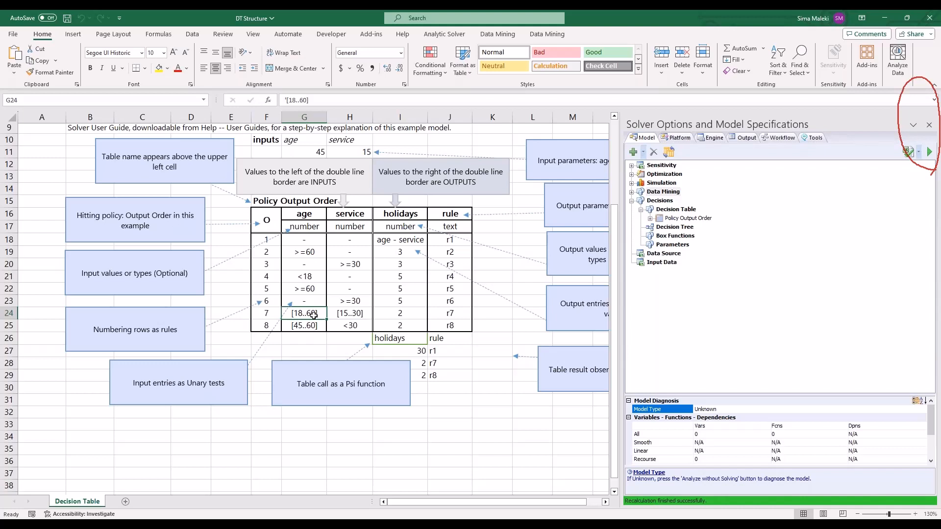
{"action": "left_click", "coordinate": [364, 316]}
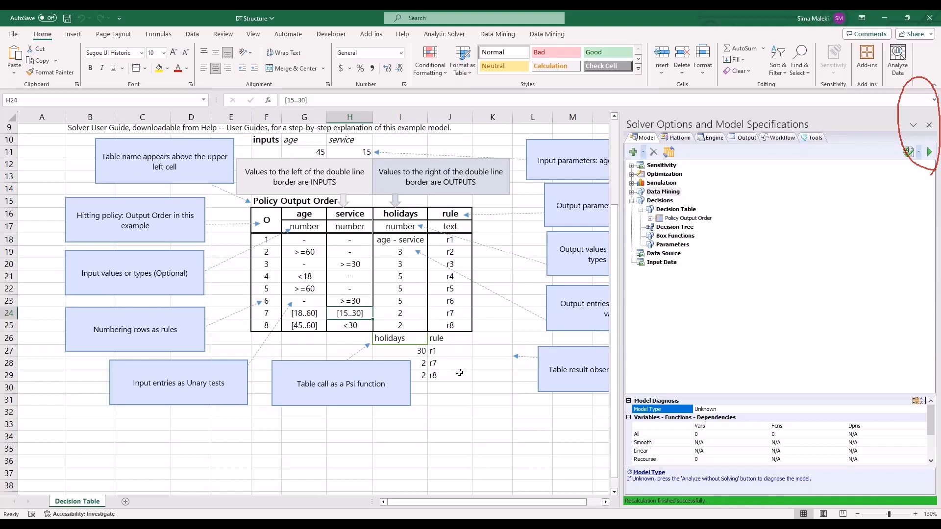
{"action": "left_click_drag", "start_coordinate": [438, 361], "coordinate": [417, 363]}
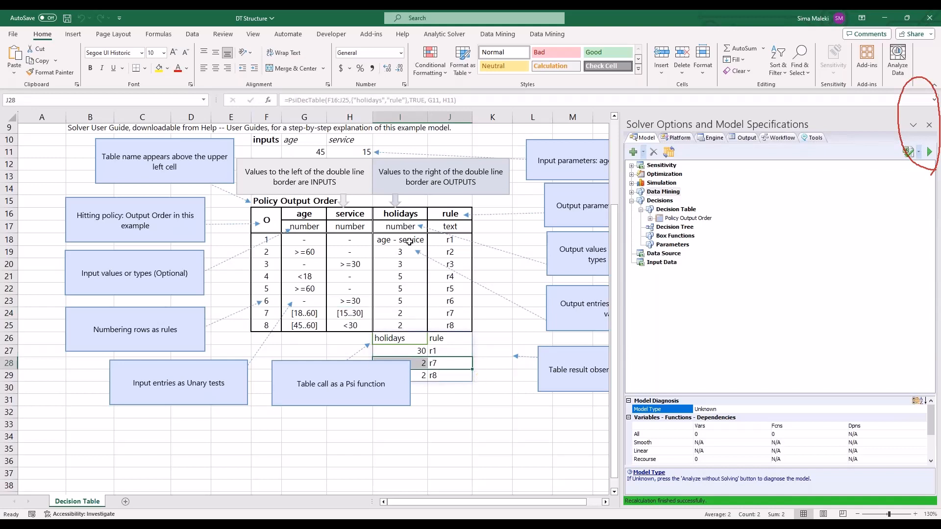
{"action": "left_click_drag", "start_coordinate": [401, 253], "coordinate": [401, 325]}
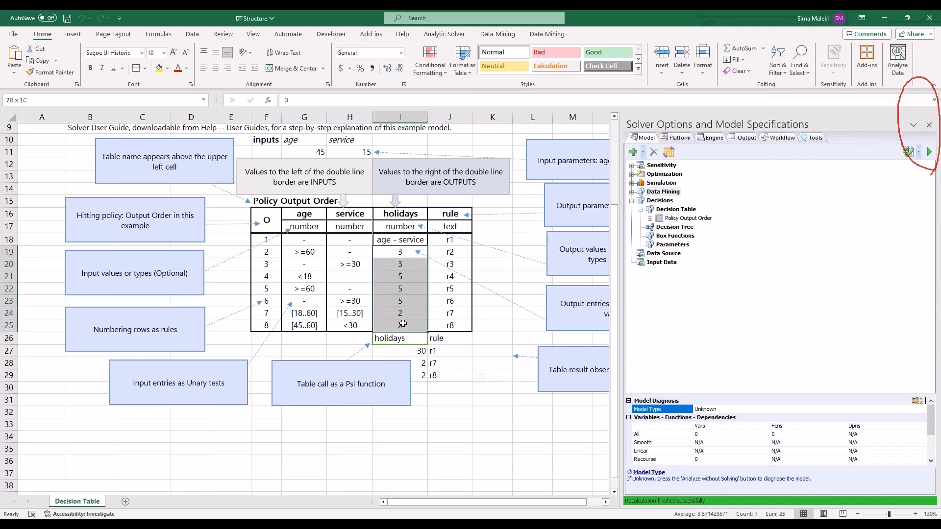
{"action": "left_click_drag", "start_coordinate": [455, 254], "coordinate": [450, 325]}
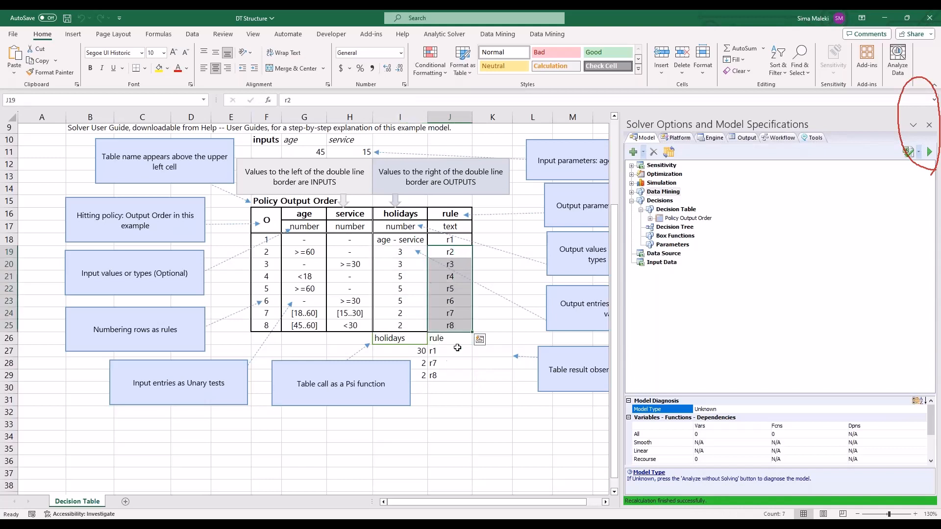
{"action": "left_click", "coordinate": [407, 341]}
{"action": "left_click", "coordinate": [443, 338]}
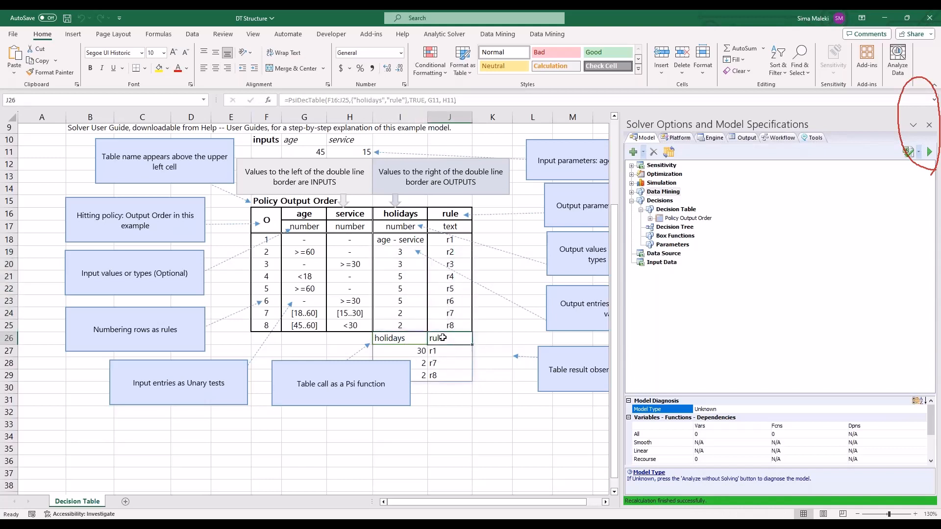
{"action": "left_click", "coordinate": [436, 365]}
{"action": "left_click", "coordinate": [418, 365]}
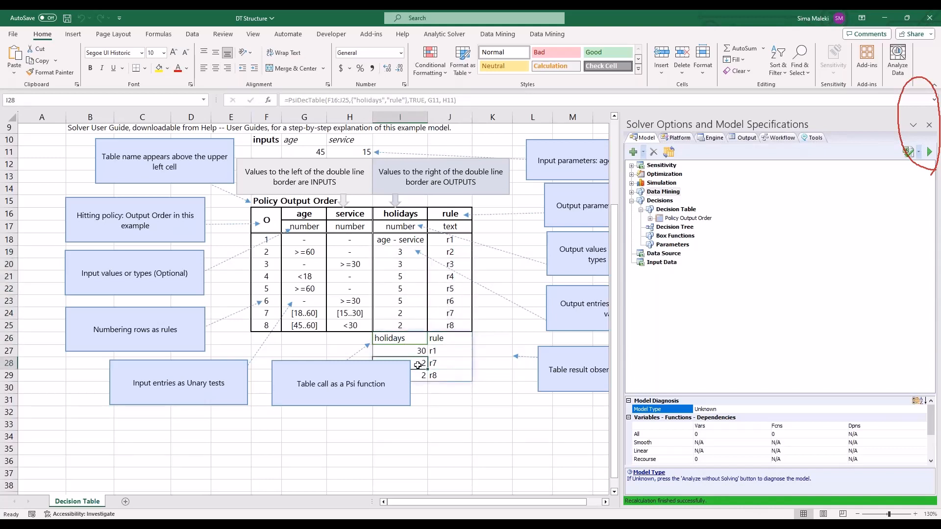
{"action": "left_click_drag", "start_coordinate": [450, 338], "coordinate": [409, 341]}
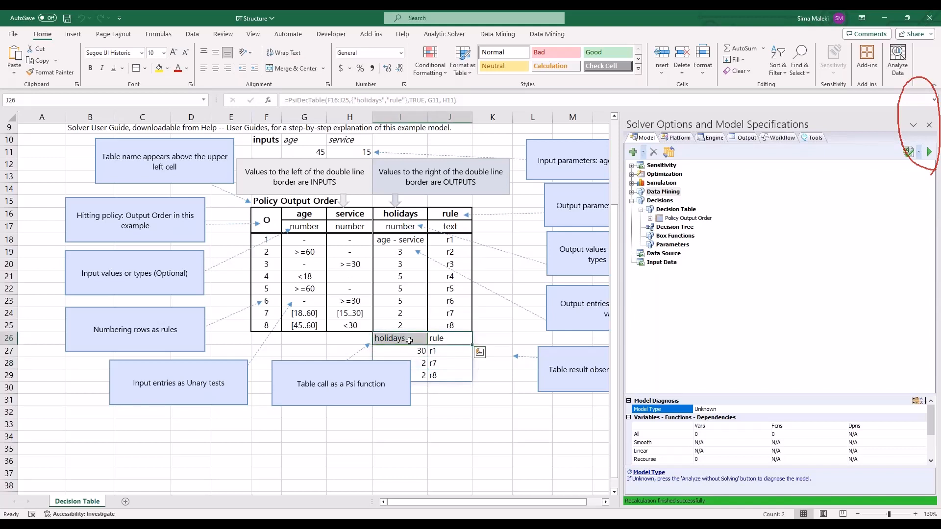
- Examine rule 8's age and service conditions and its outputs in row 25 against the result row I29:J29
{"action": "left_click", "coordinate": [304, 326]}
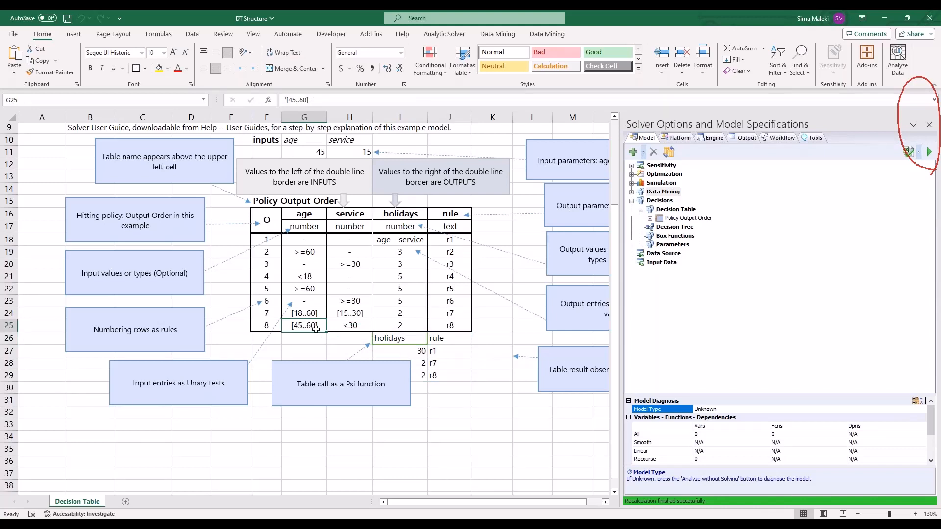
{"action": "left_click", "coordinate": [354, 328]}
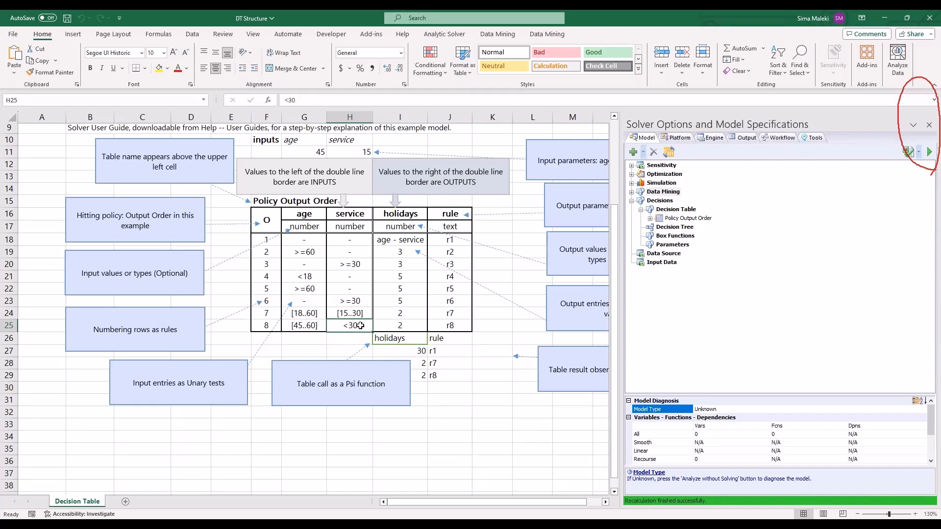
{"action": "left_click", "coordinate": [409, 326]}
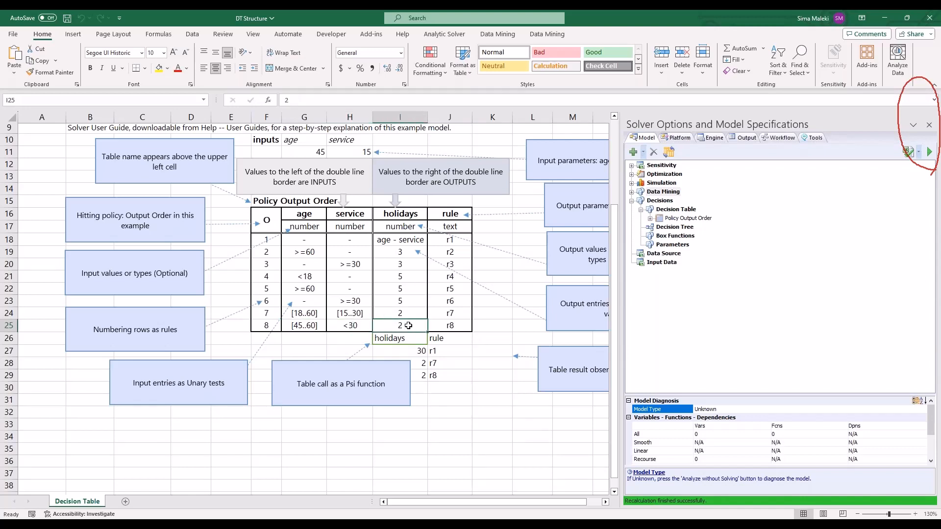
{"action": "left_click", "coordinate": [447, 328]}
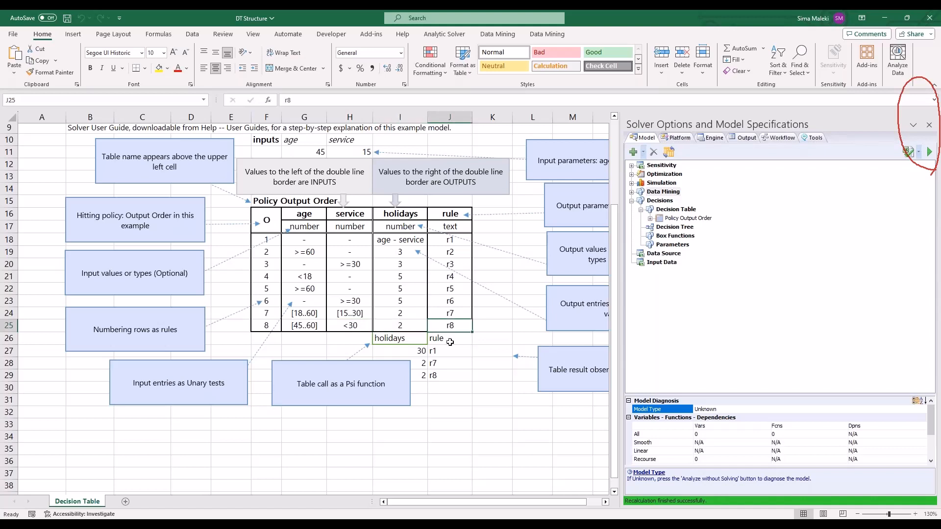
{"action": "left_click_drag", "start_coordinate": [428, 379], "coordinate": [417, 379]}
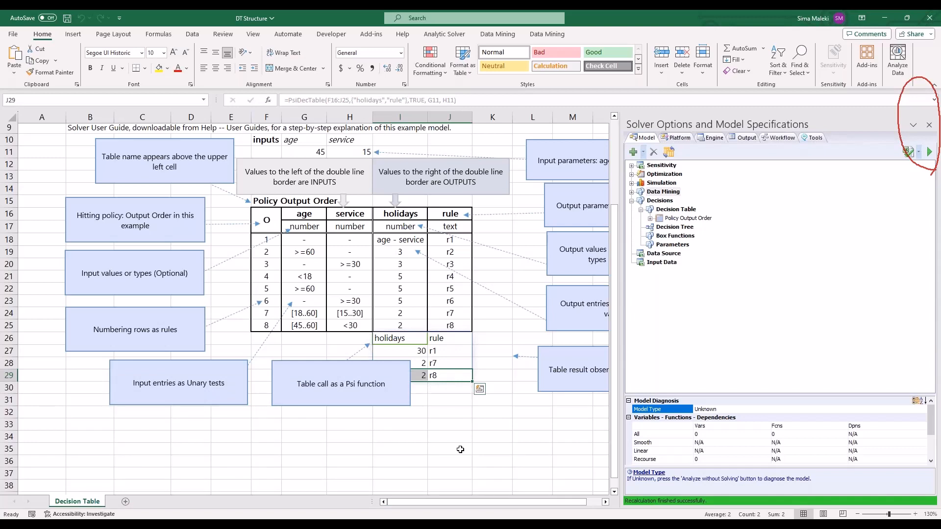
- Start a new decision table at cell F34 named Webinar Test, with 2 input parameters and 2 output parameters
{"action": "left_click", "coordinate": [270, 442]}
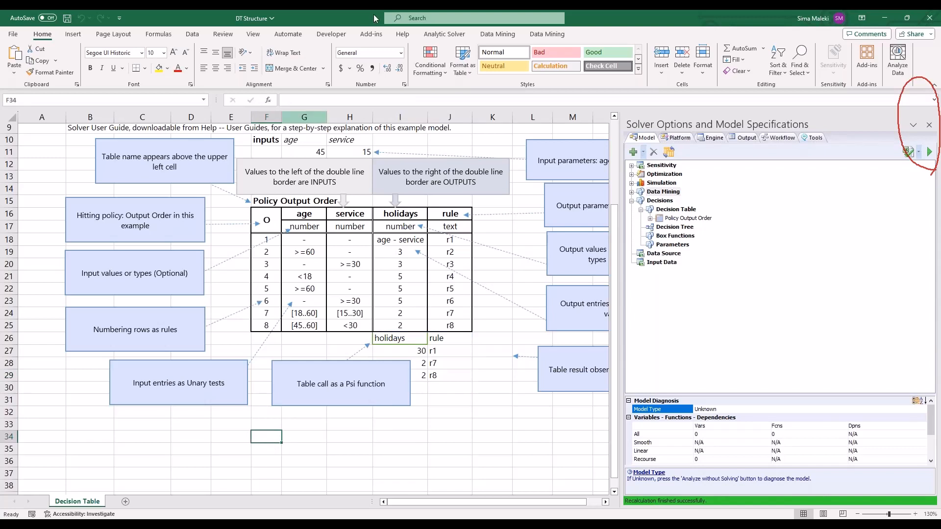
{"action": "left_click", "coordinate": [456, 38]}
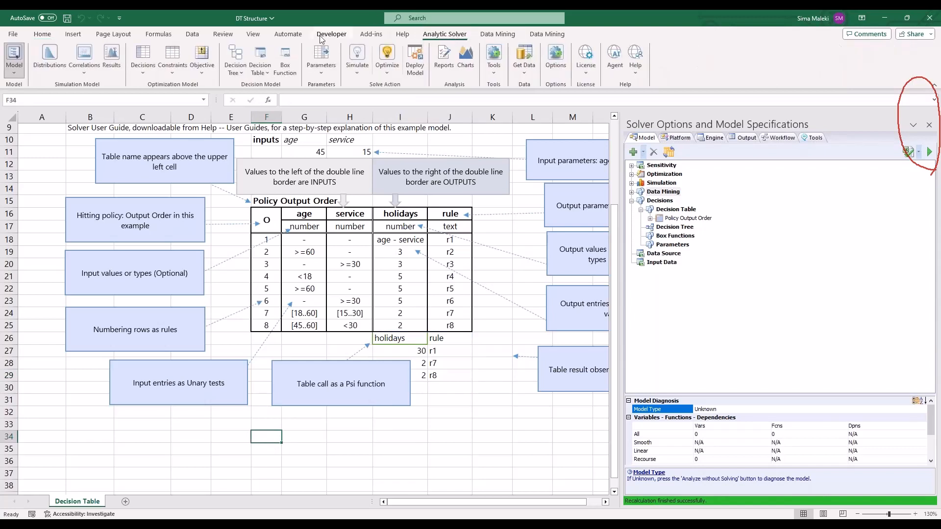
{"action": "left_click", "coordinate": [260, 74]}
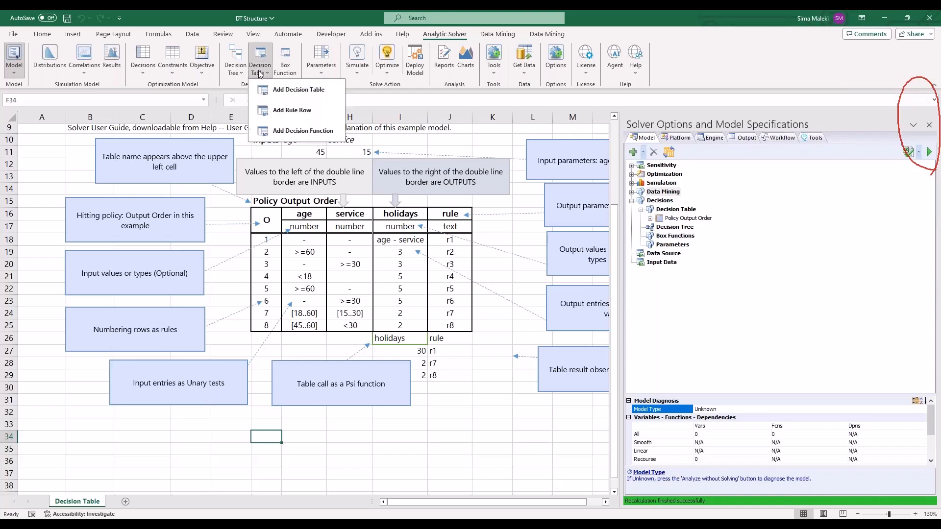
{"action": "left_click", "coordinate": [284, 93]}
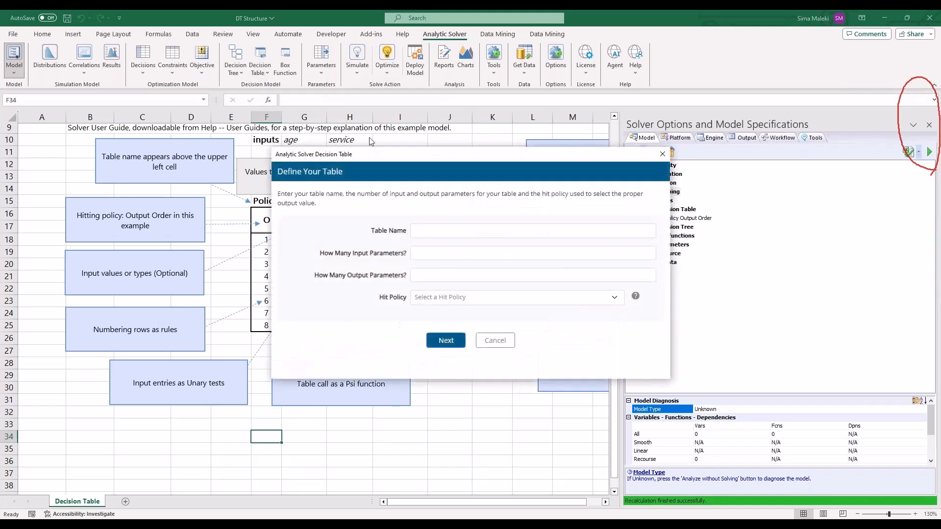
{"action": "left_click", "coordinate": [460, 228]}
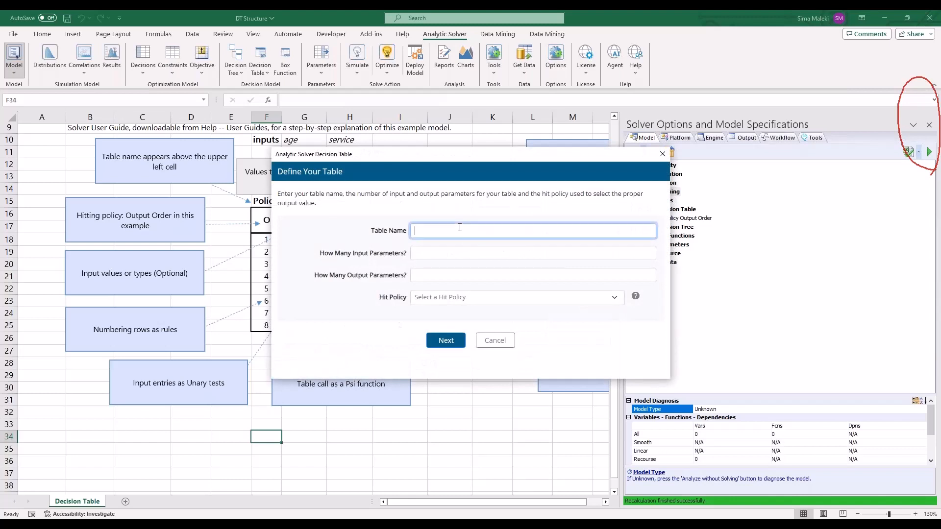
{"action": "type", "text": "Webinar Test"}
{"action": "left_click", "coordinate": [456, 254]}
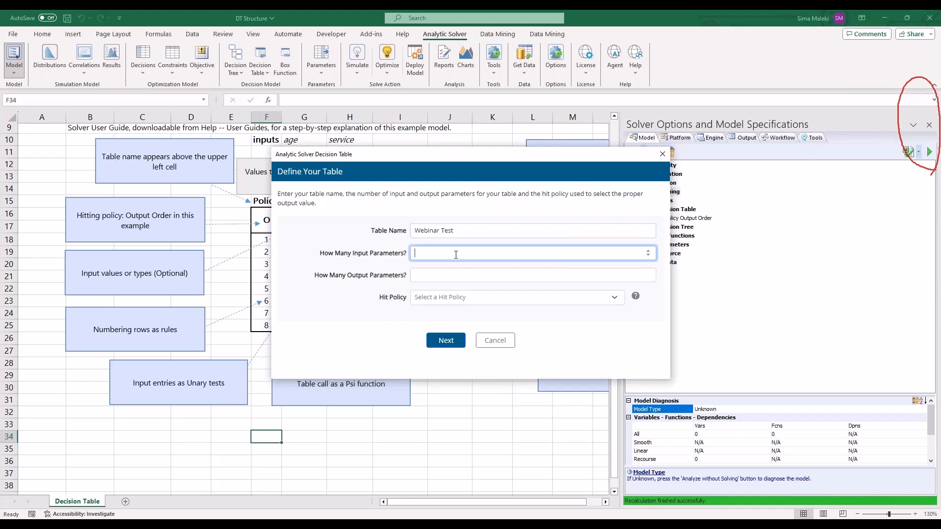
{"action": "type", "text": "2"}
{"action": "left_click", "coordinate": [420, 274]}
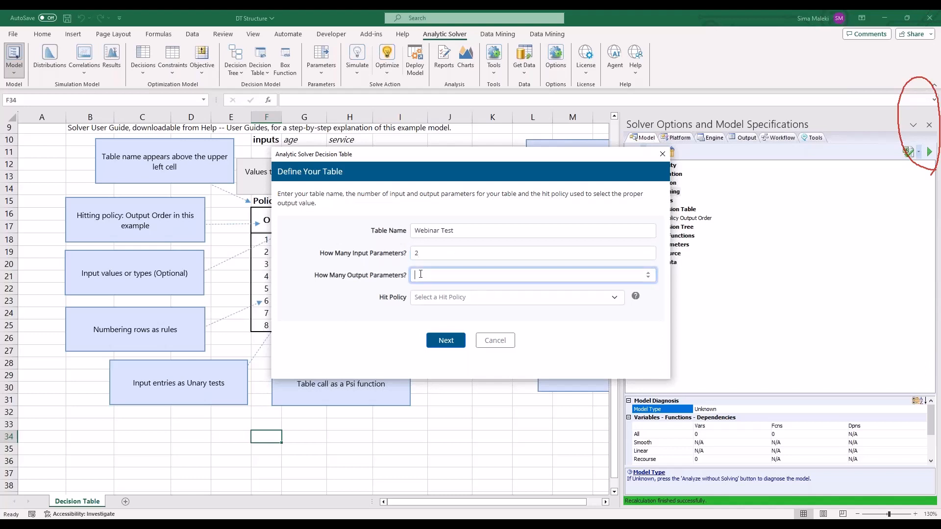
{"action": "type", "text": "2"}
- Set the Webinar Test table's hit policy to Rule Order (R) and continue to the input parameter definitions
{"action": "left_click", "coordinate": [432, 297]}
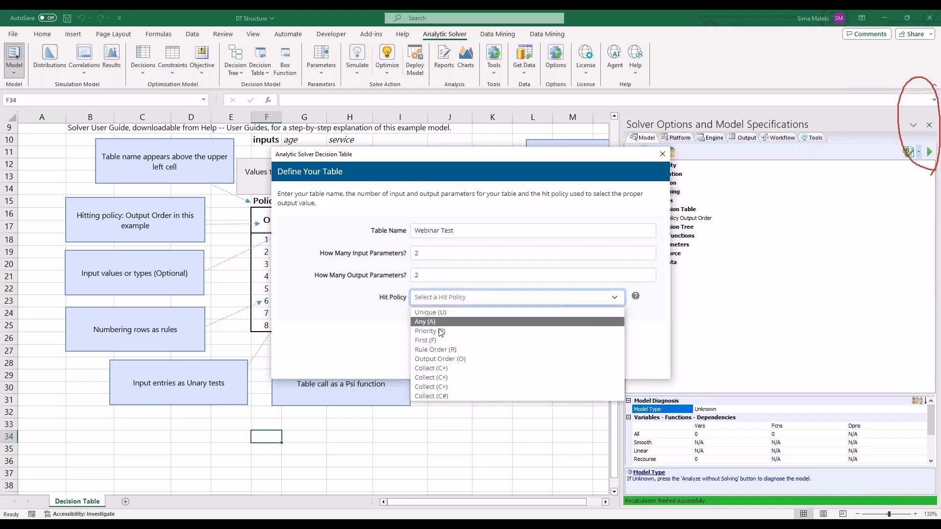
{"action": "left_click", "coordinate": [442, 350]}
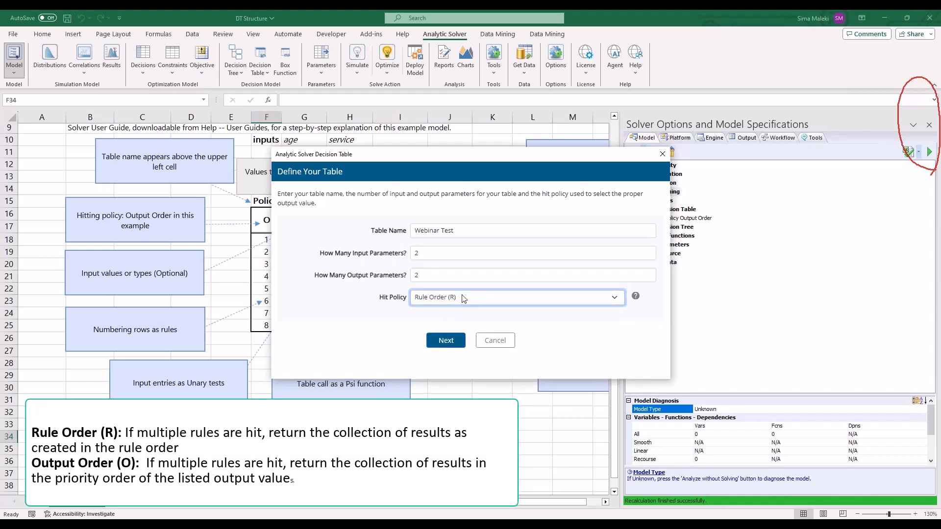
{"action": "left_click", "coordinate": [463, 298]}
{"action": "left_click", "coordinate": [442, 349]}
{"action": "left_click", "coordinate": [442, 344]}
- Define the input parameters Age and Service, both with the Number data type
{"action": "left_click", "coordinate": [456, 227]}
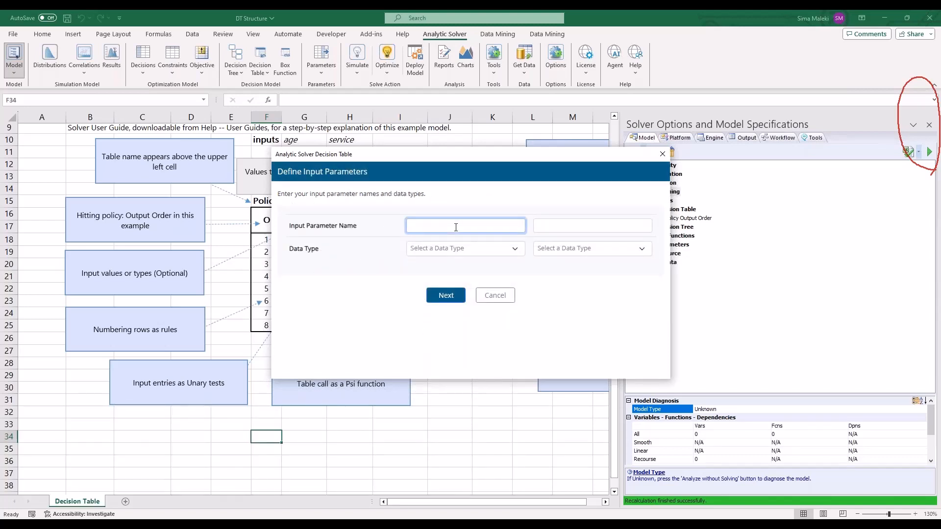
{"action": "type", "text": "Age"}
{"action": "left_click", "coordinate": [583, 224]}
{"action": "type", "text": "Service"}
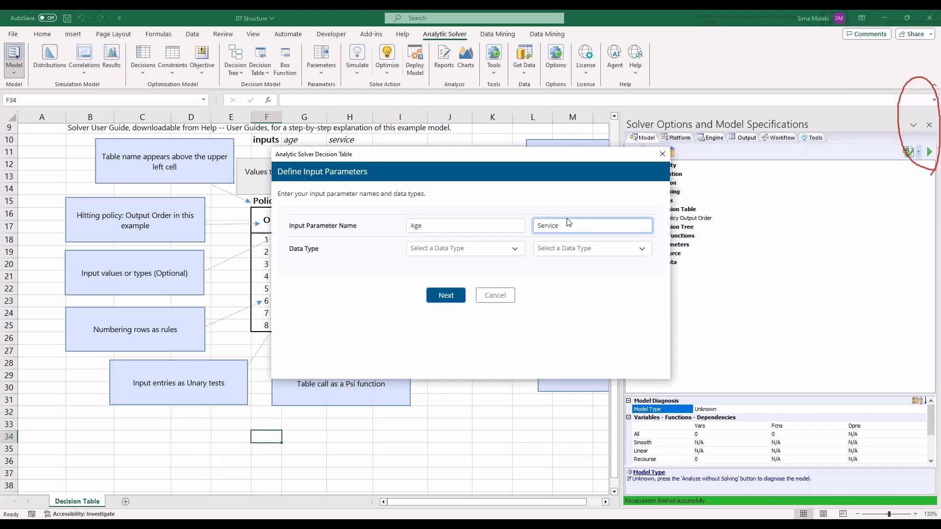
{"action": "left_click", "coordinate": [491, 251]}
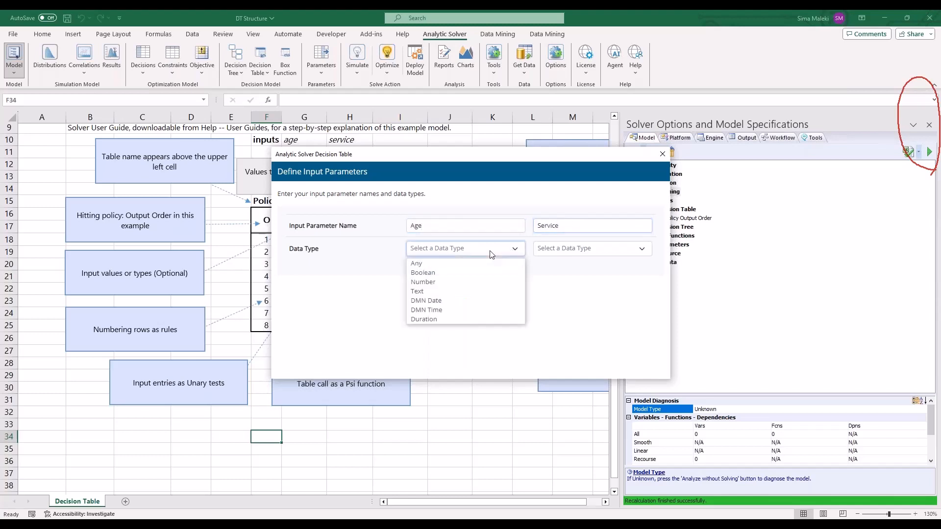
{"action": "left_click", "coordinate": [451, 282]}
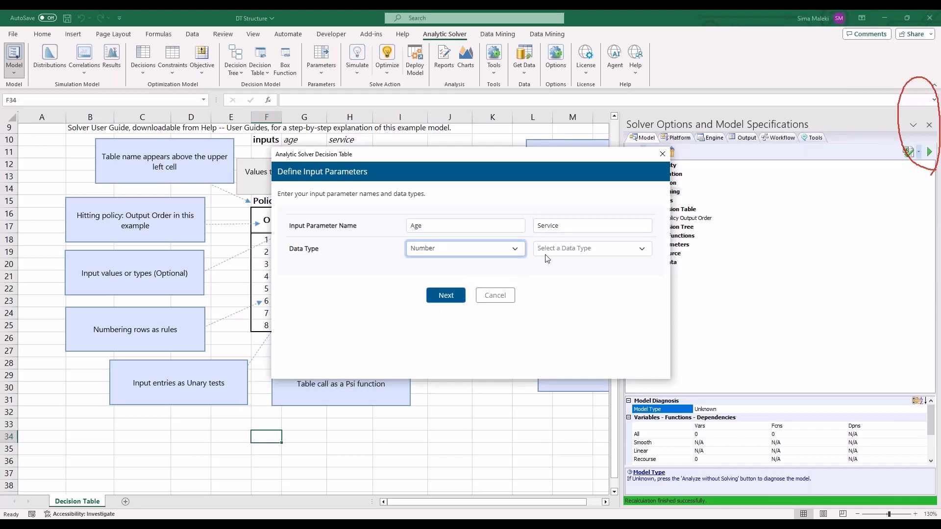
{"action": "left_click", "coordinate": [547, 251]}
{"action": "left_click", "coordinate": [547, 284]}
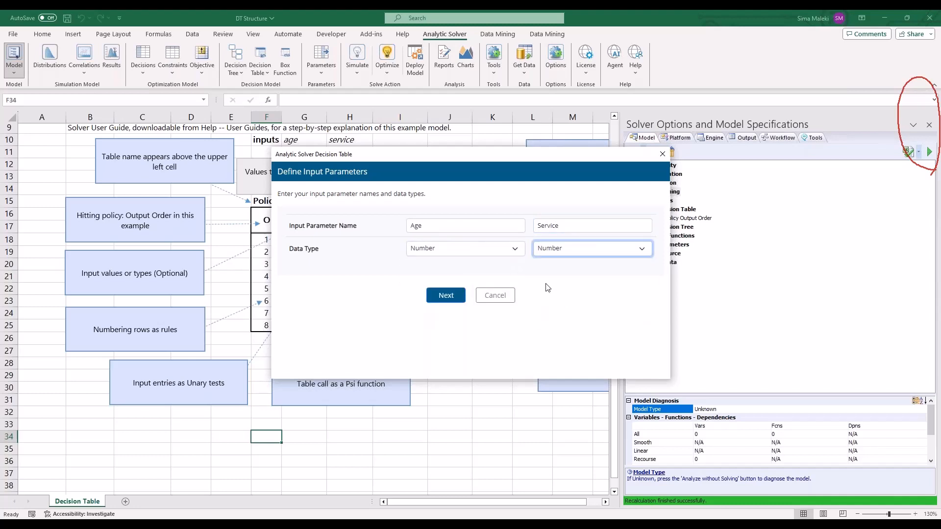
{"action": "left_click", "coordinate": [450, 296]}
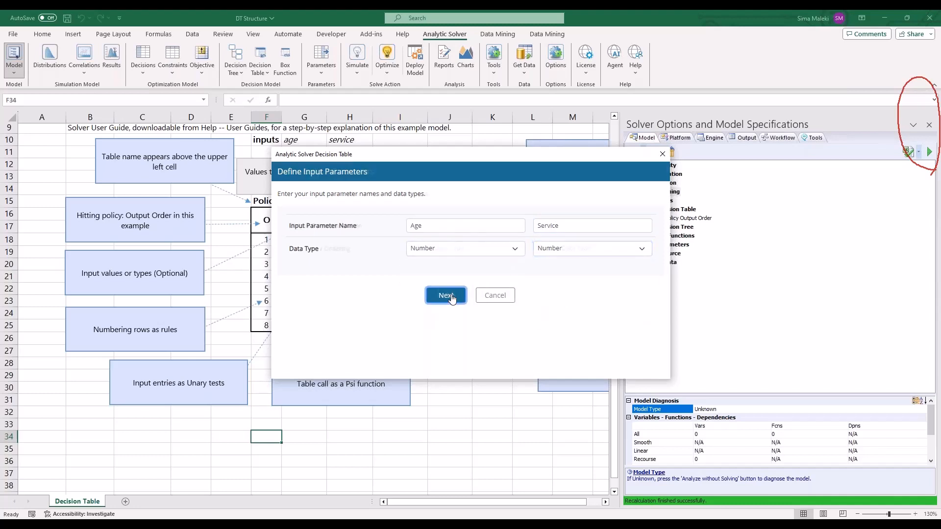
- Define the output parameters Holiday as Number and Rule as Any, and finish creating the decision table
{"action": "left_click", "coordinate": [443, 225]}
{"action": "type", "text": "Holiday"}
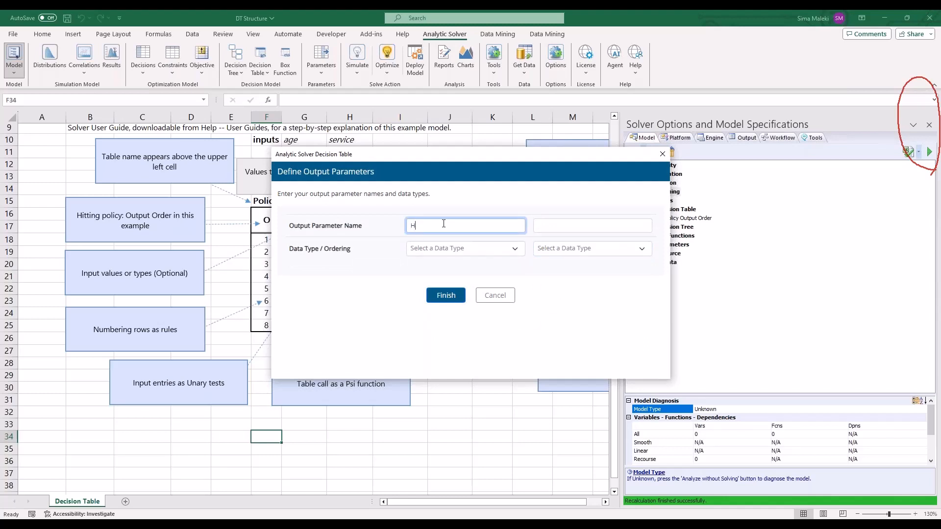
{"action": "left_click", "coordinate": [542, 224]}
{"action": "type", "text": "Rule"}
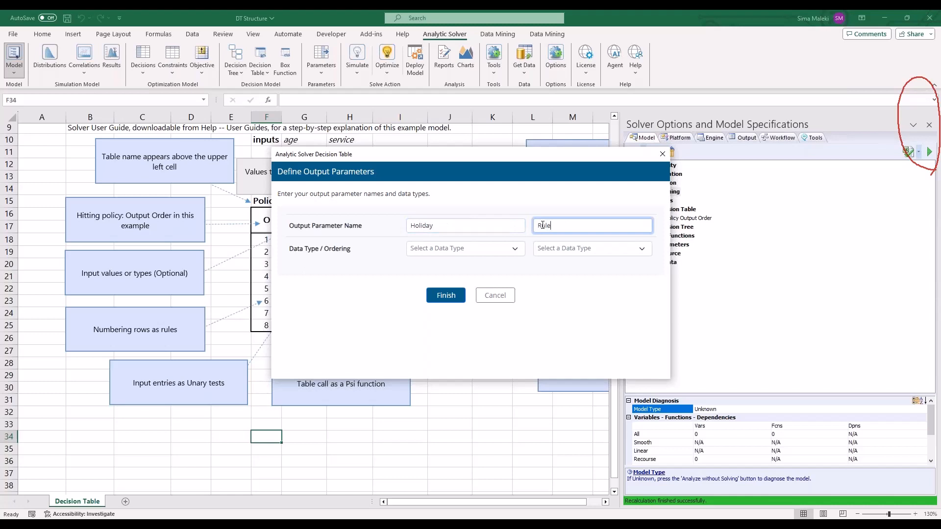
{"action": "left_click", "coordinate": [505, 251]}
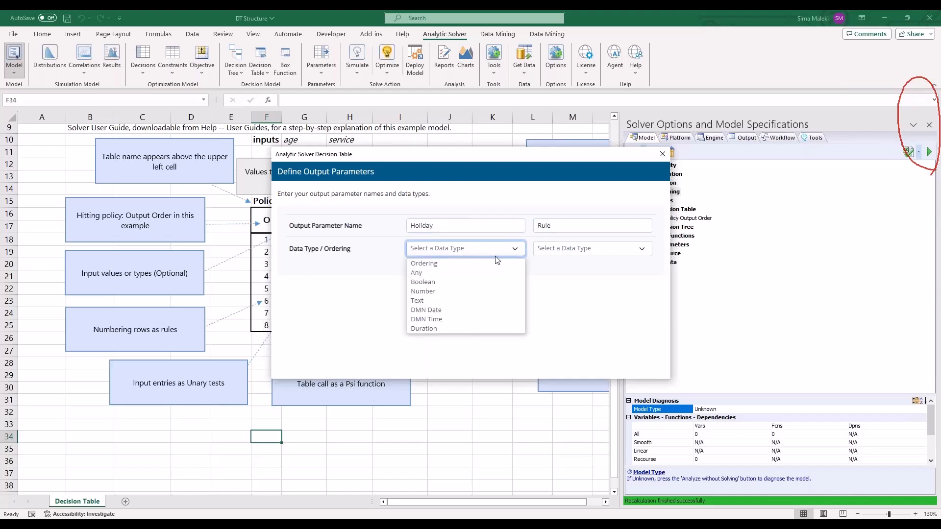
{"action": "left_click", "coordinate": [467, 291]}
{"action": "left_click", "coordinate": [573, 252]}
{"action": "left_click", "coordinate": [568, 272]}
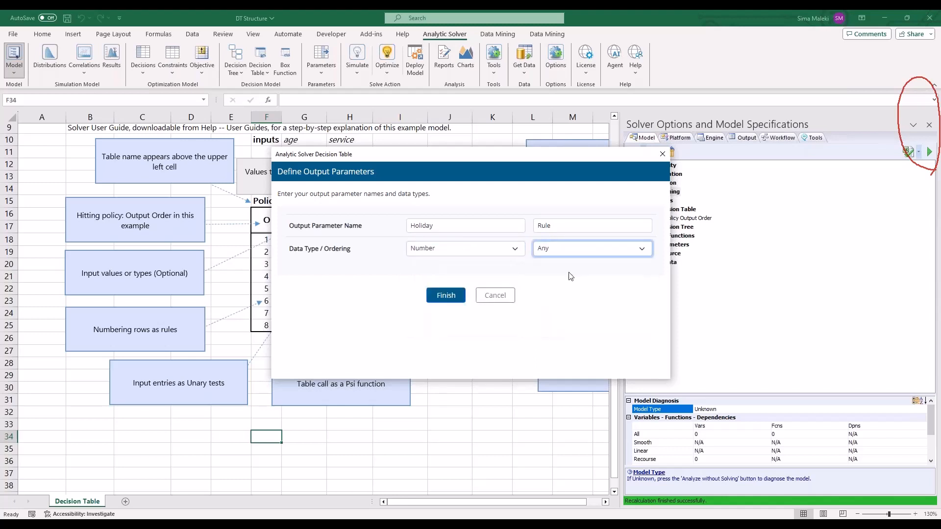
{"action": "left_click", "coordinate": [444, 295]}
- Add rule rows 2 and 3 beneath rule 1 in the Webinar Test table
{"action": "scroll", "coordinate": [451, 344], "scroll_direction": "down", "scroll_amount": 3}
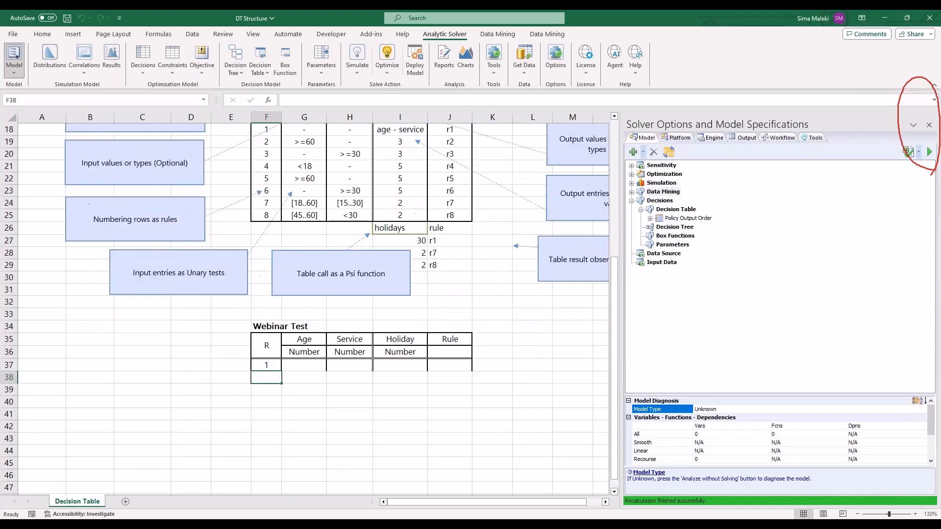
{"action": "left_click_drag", "start_coordinate": [541, 323], "coordinate": [194, 376]}
{"action": "left_click", "coordinate": [283, 425]}
{"action": "left_click", "coordinate": [266, 365]}
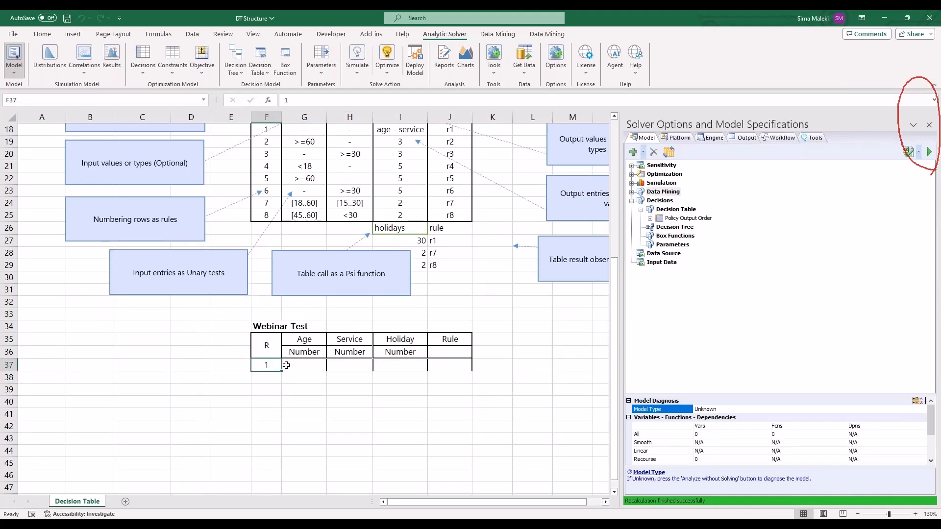
{"action": "left_click", "coordinate": [260, 63]}
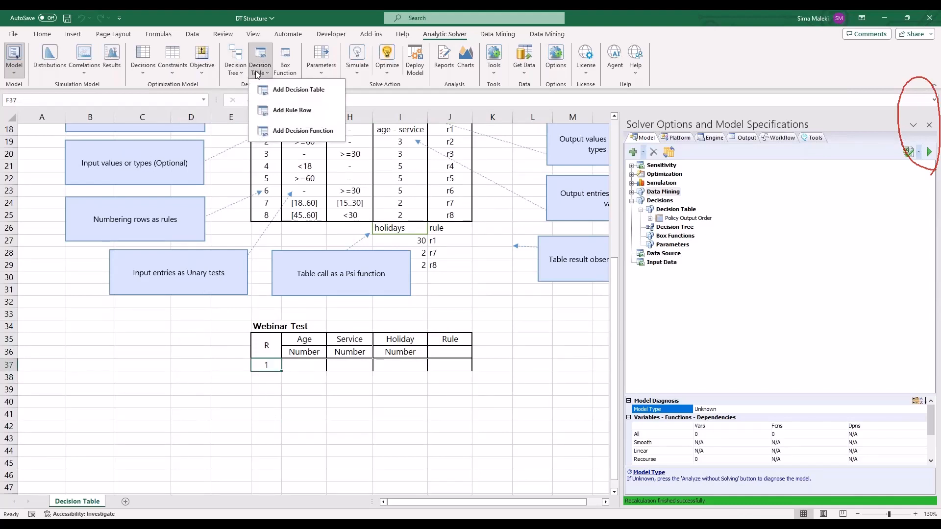
{"action": "left_click", "coordinate": [292, 110]}
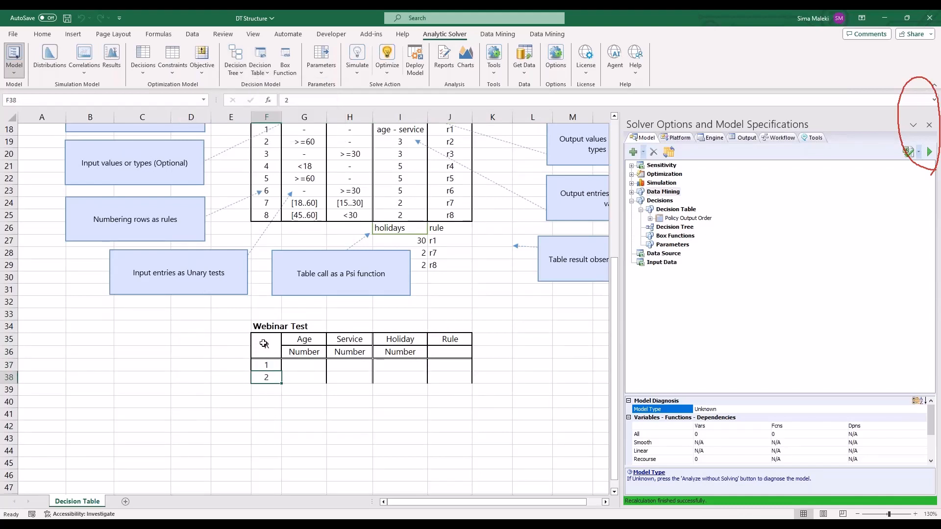
{"action": "left_click", "coordinate": [259, 64]}
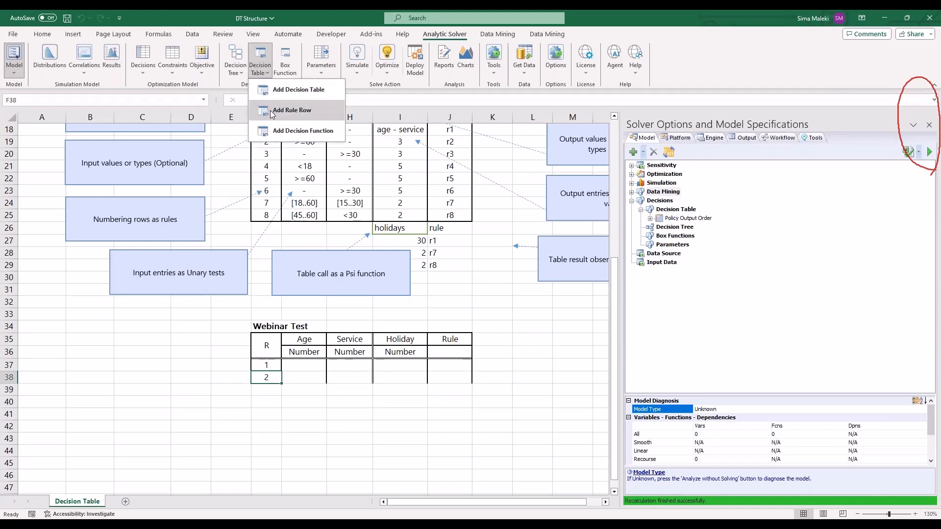
{"action": "left_click", "coordinate": [293, 110]}
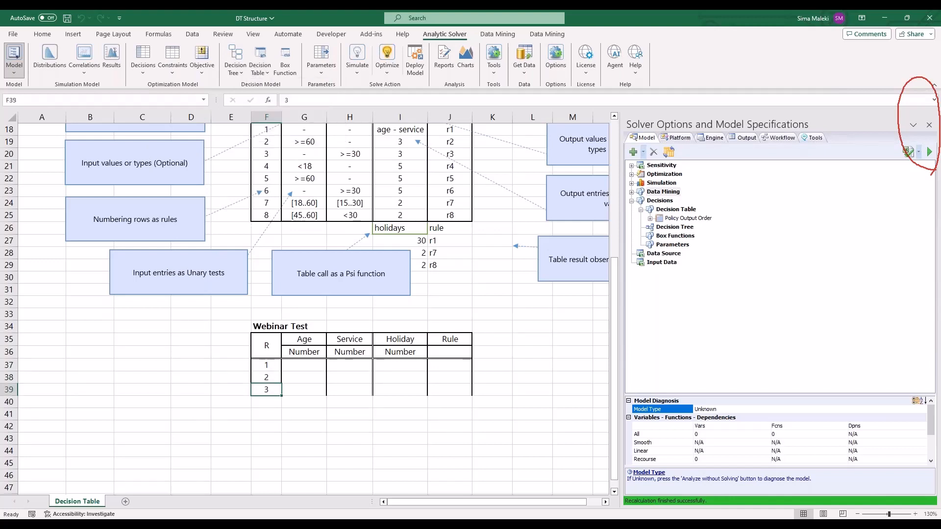
{"action": "left_click", "coordinate": [260, 63]}
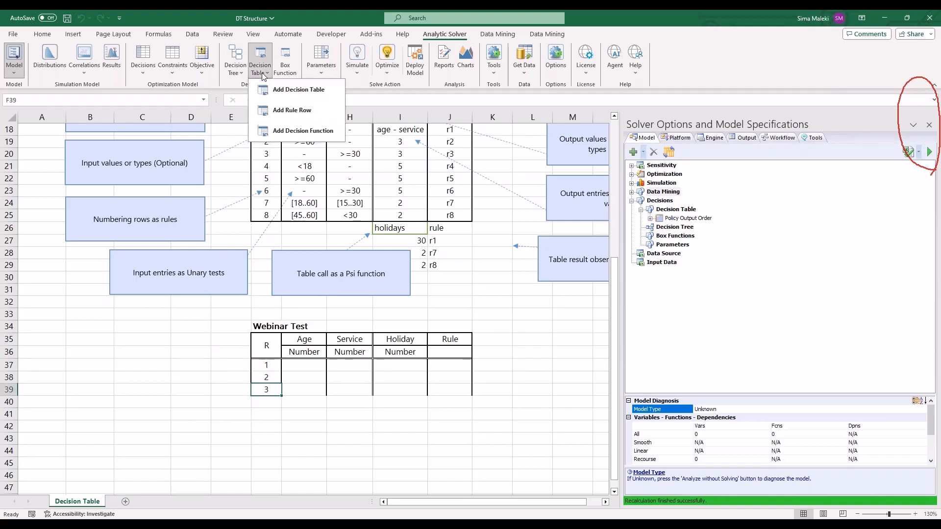
{"action": "left_click", "coordinate": [269, 132]}
{"action": "left_click", "coordinate": [419, 209]}
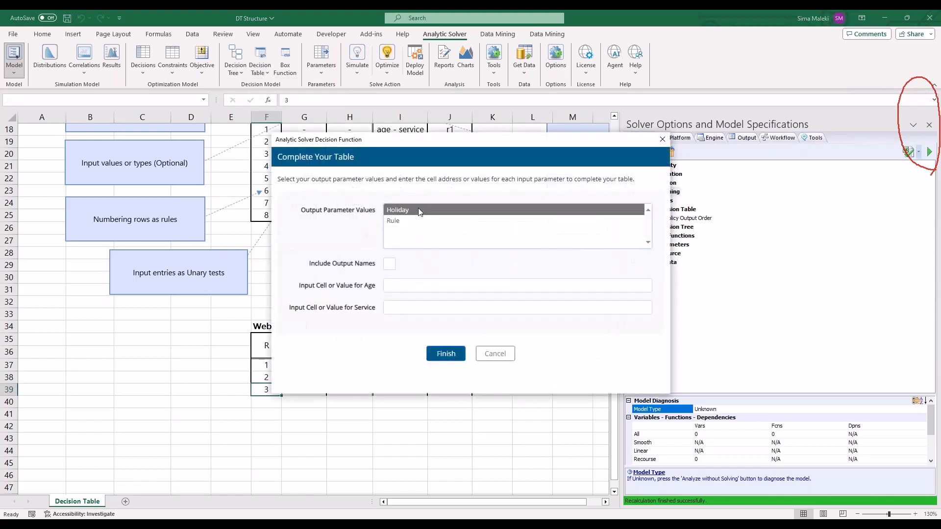
{"action": "left_click", "coordinate": [412, 221], "text": "ctrl"}
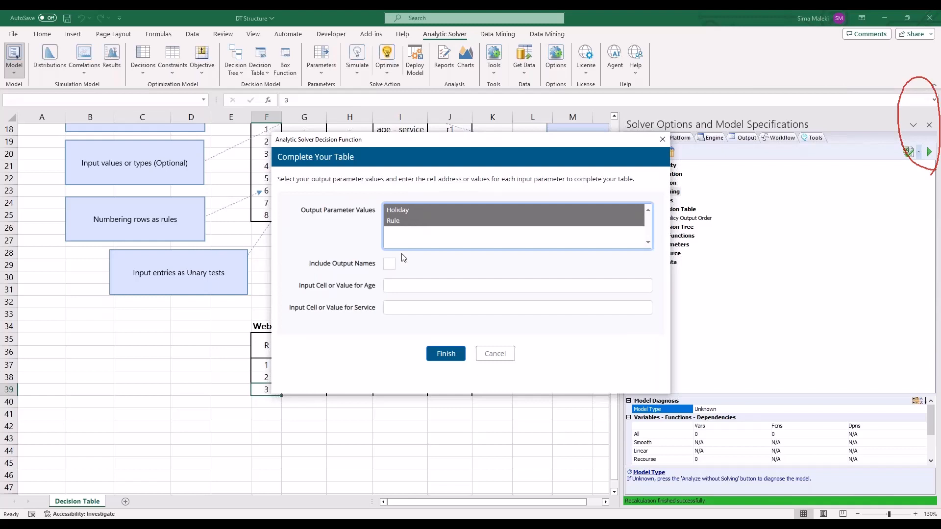
{"action": "left_click", "coordinate": [389, 265]}
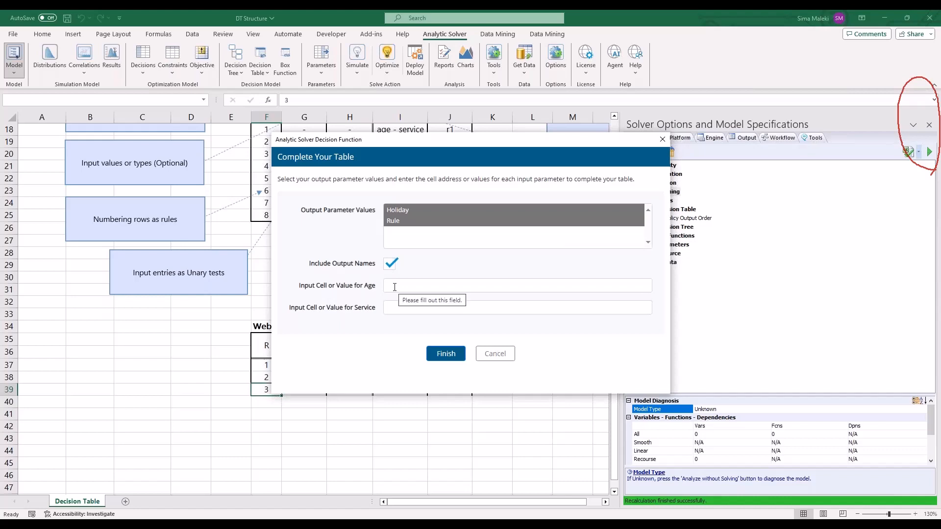
{"action": "left_click_drag", "start_coordinate": [664, 144], "coordinate": [546, 249]}
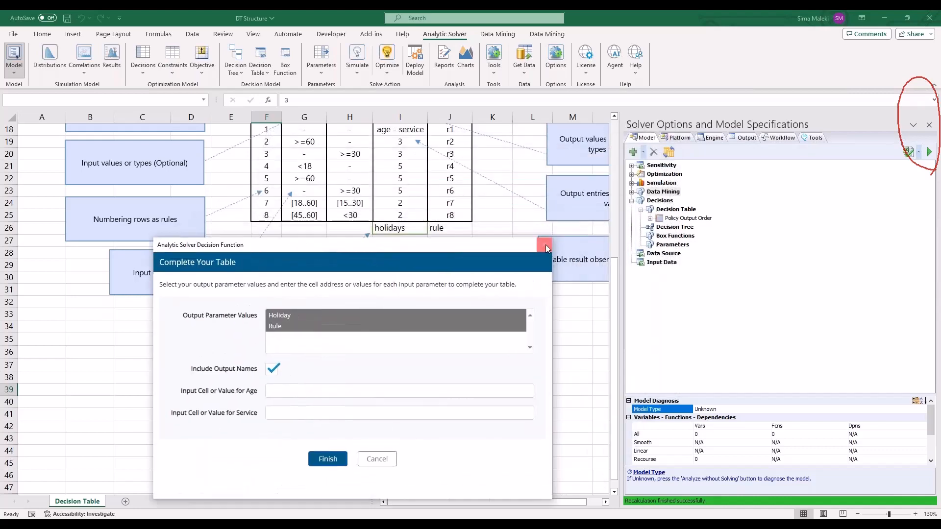
{"action": "left_click", "coordinate": [547, 248]}
- Check the age and service input cells, G11 and H11, above the Policy Output Order table
{"action": "scroll", "coordinate": [431, 319], "scroll_direction": "up", "scroll_amount": 2}
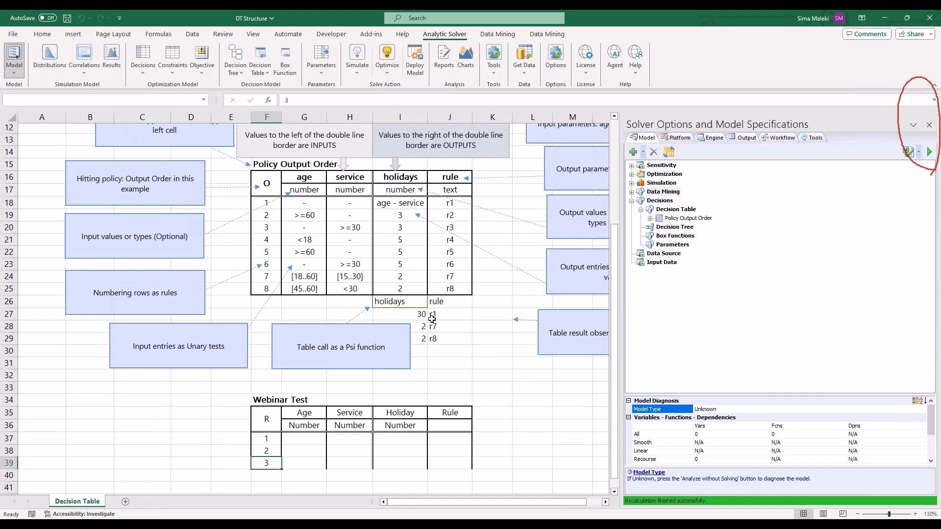
{"action": "scroll", "coordinate": [432, 319], "scroll_direction": "up", "scroll_amount": 2}
{"action": "left_click", "coordinate": [311, 189]}
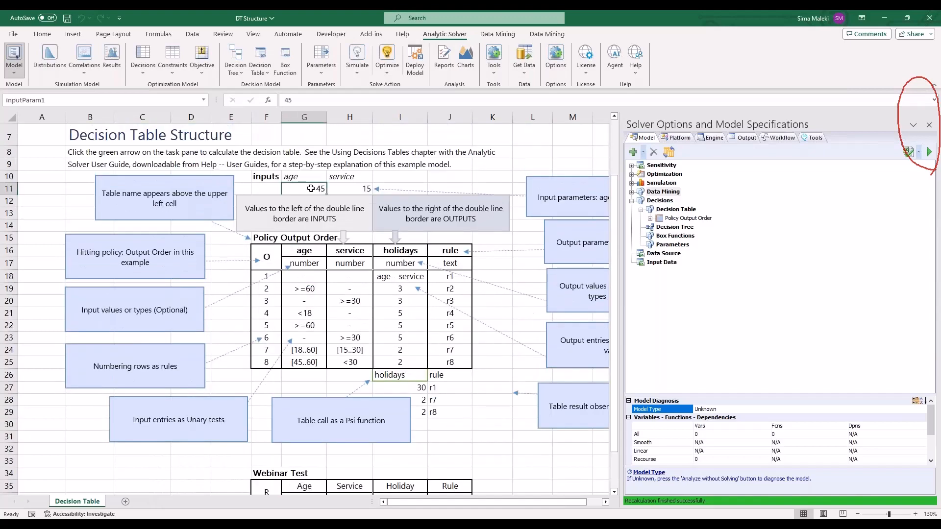
{"action": "left_click", "coordinate": [346, 188]}
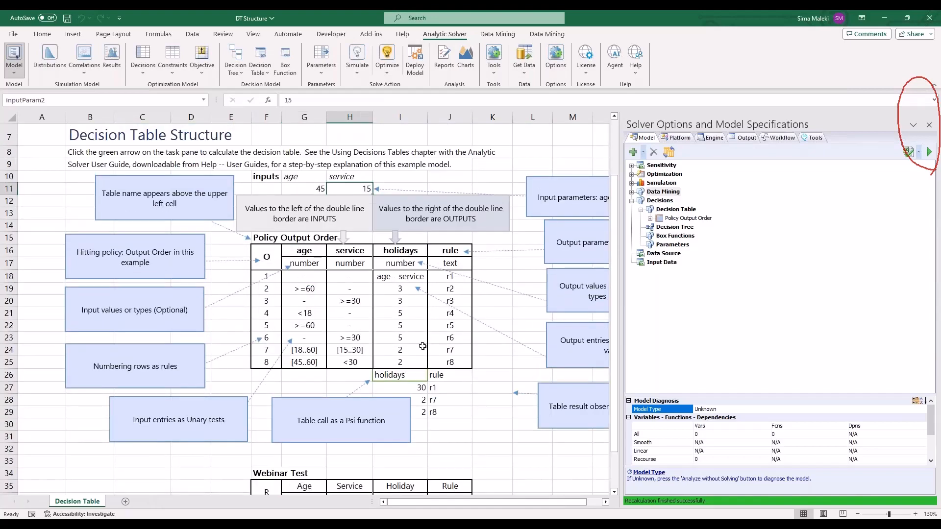
- Start a decision function for the Webinar Test table that returns Holiday and Rule with the output names included
{"action": "scroll", "coordinate": [408, 349], "scroll_direction": "down", "scroll_amount": 4}
{"action": "left_click", "coordinate": [266, 390]}
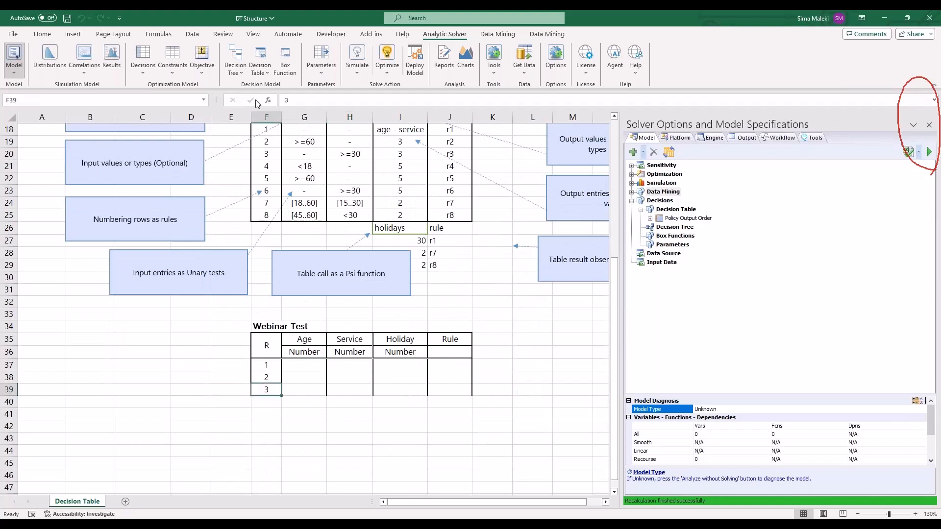
{"action": "left_click", "coordinate": [260, 73]}
{"action": "left_click", "coordinate": [300, 131]}
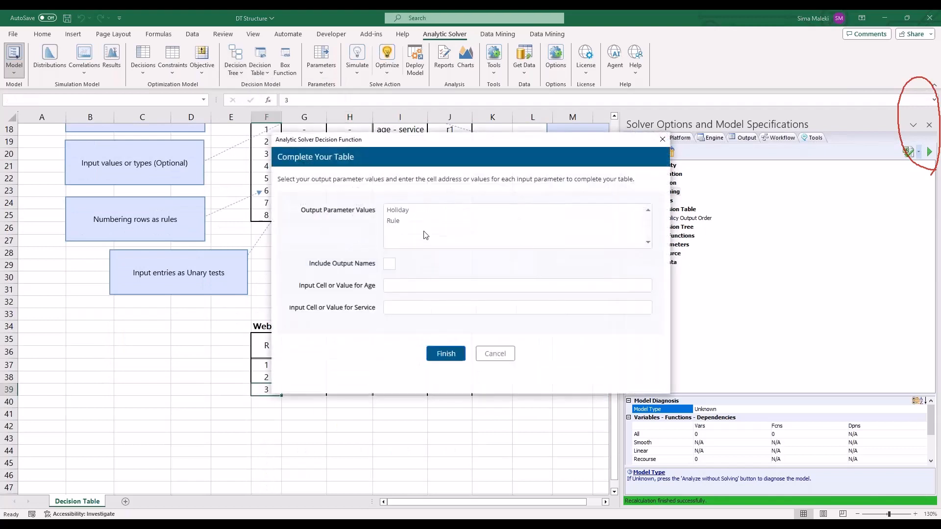
{"action": "left_click", "coordinate": [413, 210]}
{"action": "left_click", "coordinate": [412, 221]}
{"action": "left_click", "coordinate": [390, 264]}
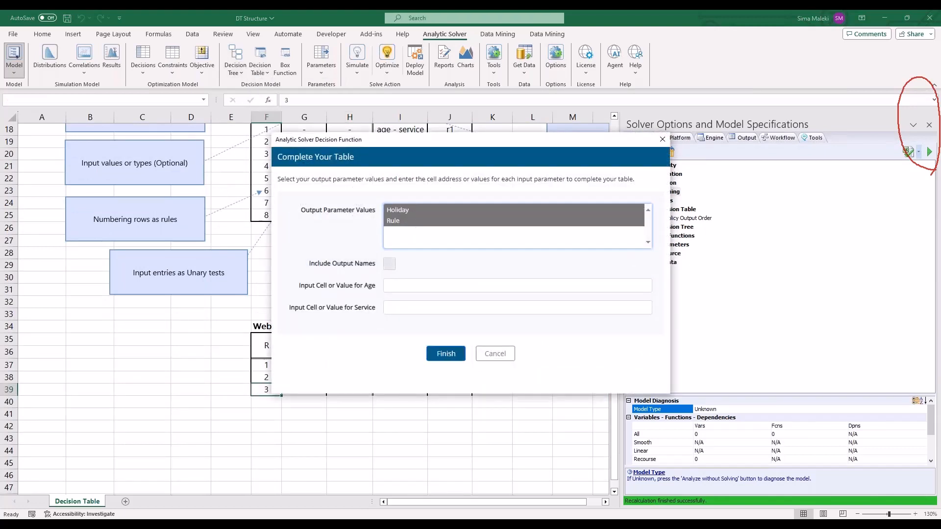
- Set G11 as the input cell for Age and H11 for Service, and finish the decision function
{"action": "left_click", "coordinate": [395, 287]}
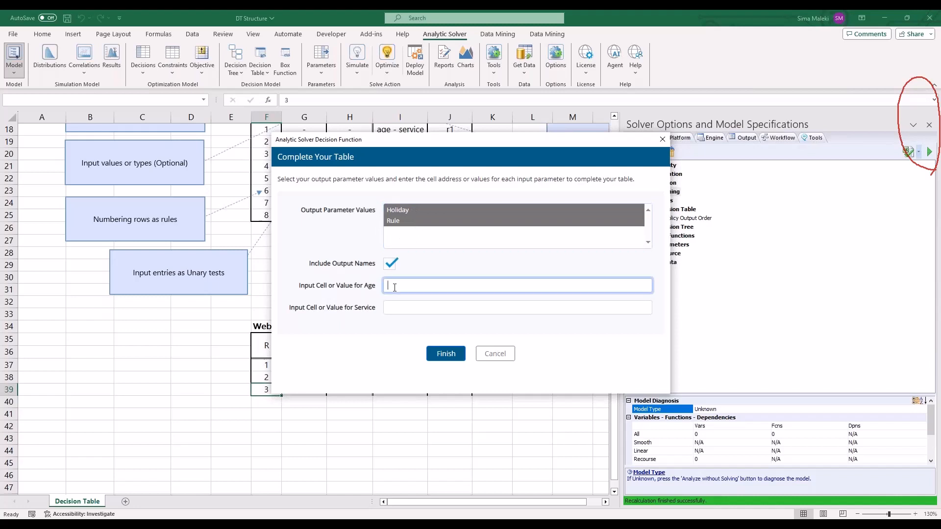
{"action": "type", "text": "G11"}
{"action": "left_click", "coordinate": [396, 309]}
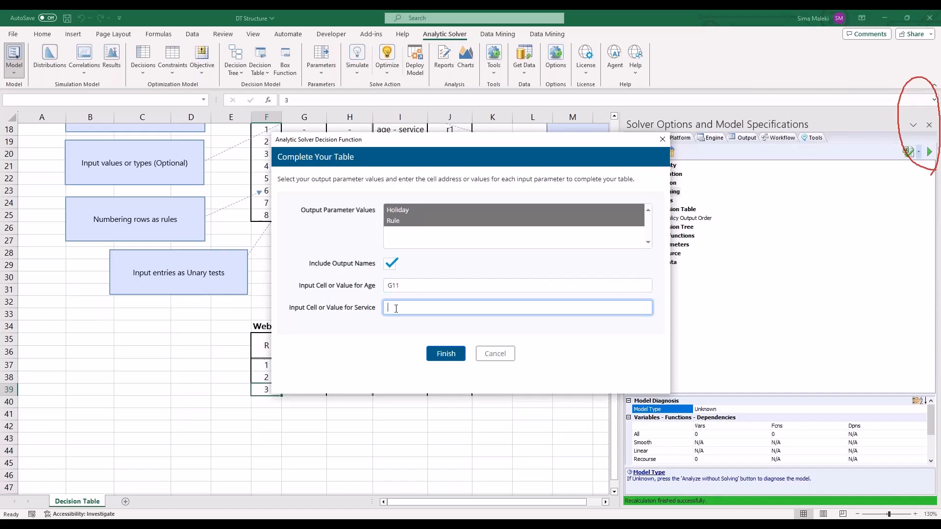
{"action": "type", "text": "H11"}
{"action": "left_click", "coordinate": [445, 354]}
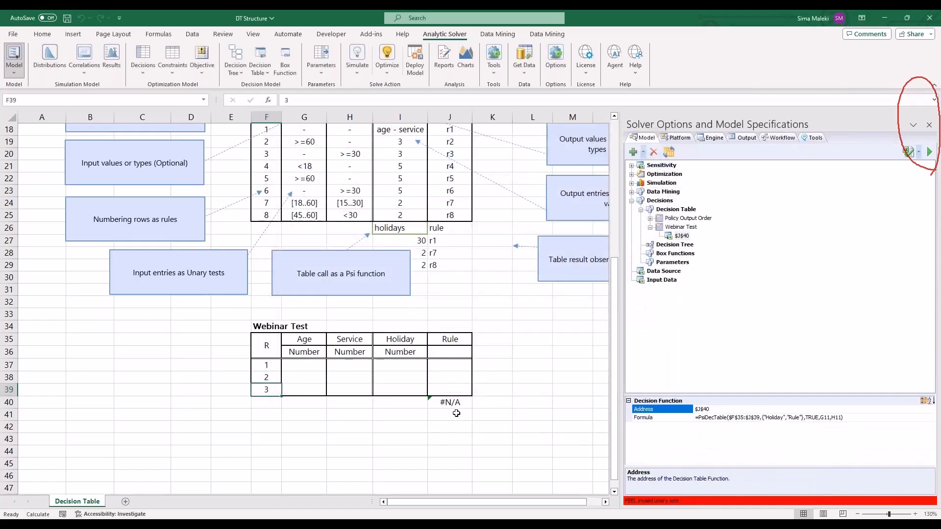
- Inspect the decision function's formula in cell J40, just below the Webinar Test table
{"action": "left_click", "coordinate": [448, 402]}
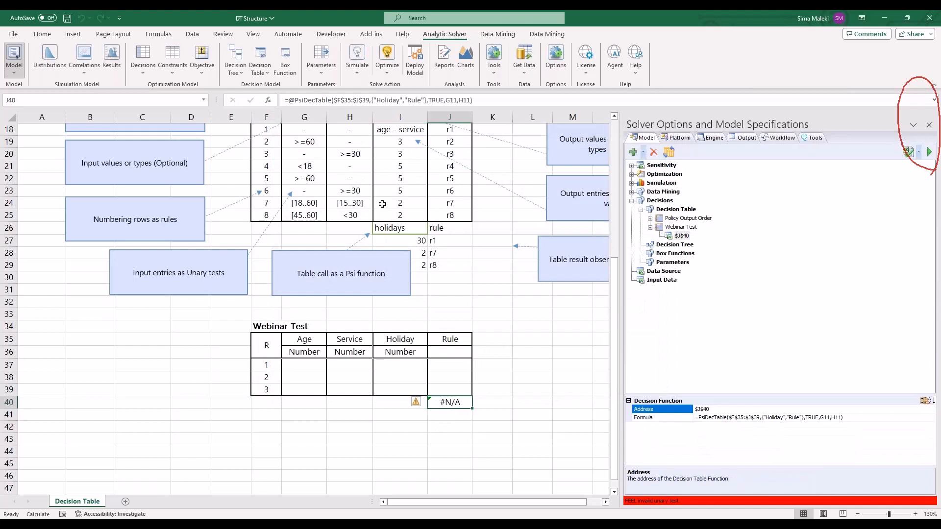
{"action": "left_click", "coordinate": [389, 100]}
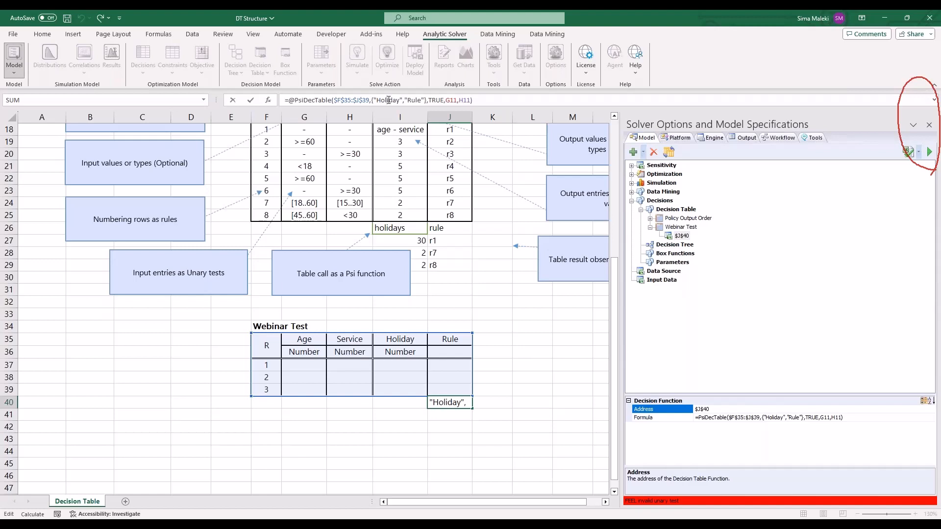
{"action": "key", "text": "Escape"}
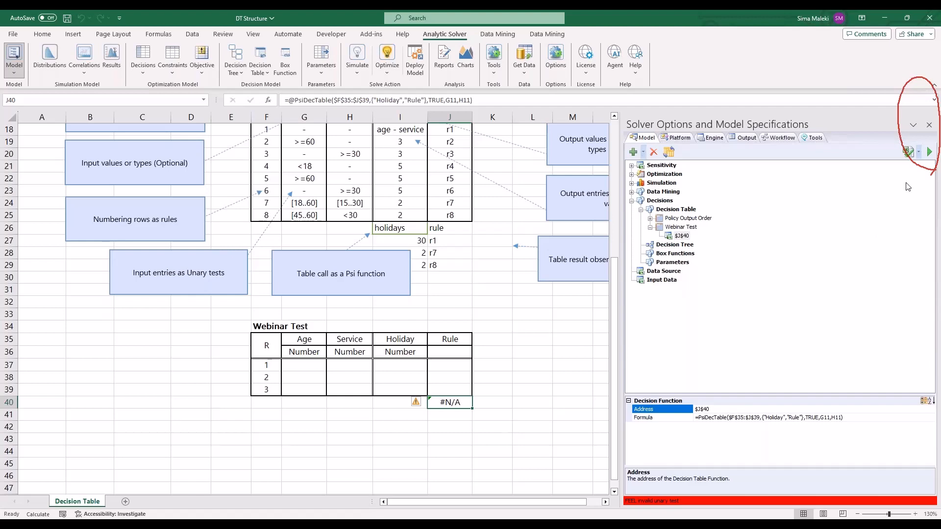
{"action": "left_click", "coordinate": [514, 289]}
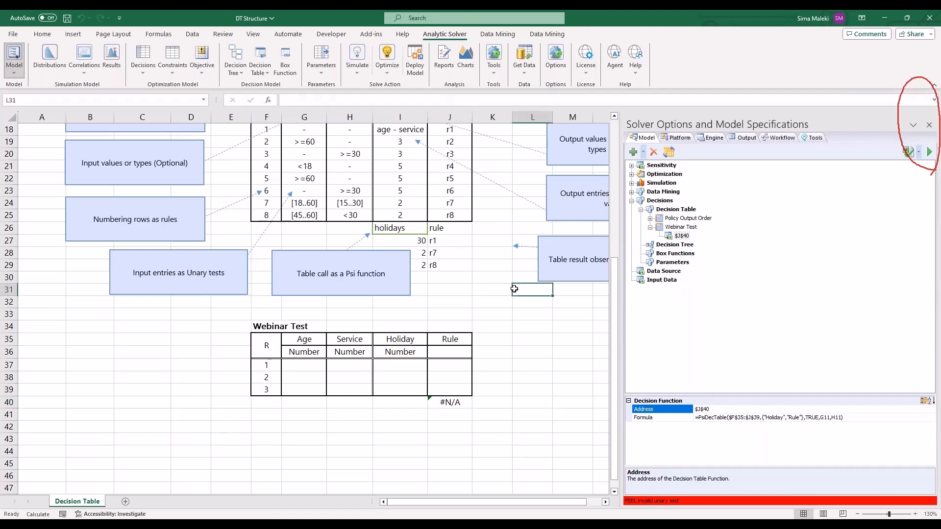
- Open the DT Loan Strategy model from the decision table and decision tree example models
{"action": "left_click", "coordinate": [636, 54]}
{"action": "left_click", "coordinate": [485, 242]}
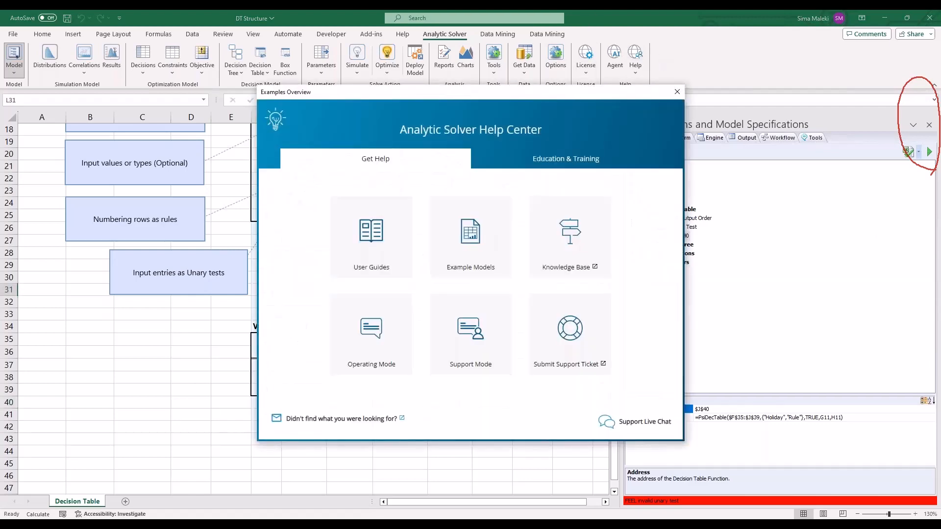
{"action": "left_click", "coordinate": [559, 274]}
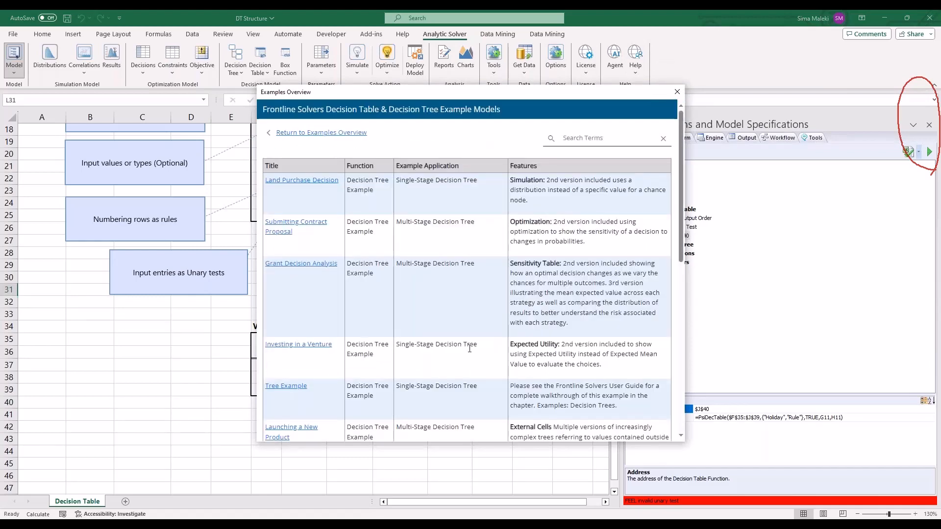
{"action": "scroll", "coordinate": [470, 348], "scroll_direction": "down", "scroll_amount": 10}
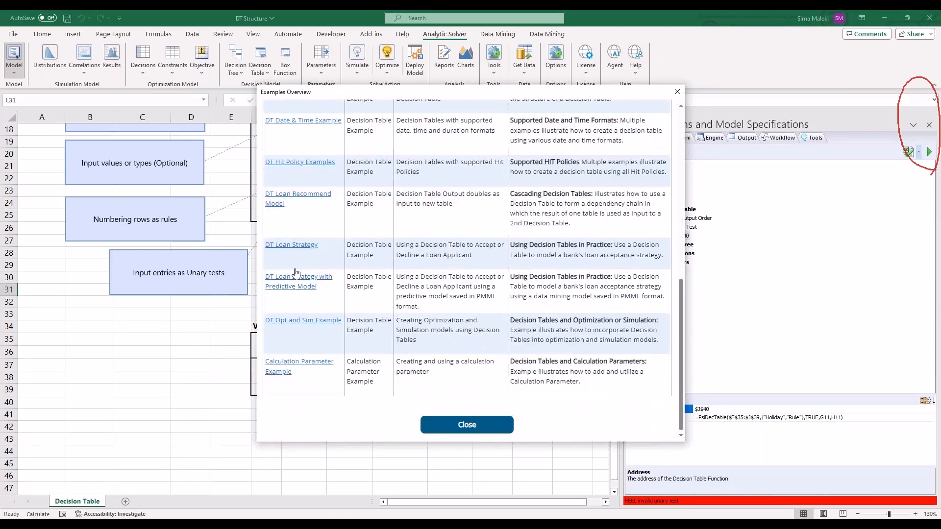
{"action": "left_click", "coordinate": [296, 251]}
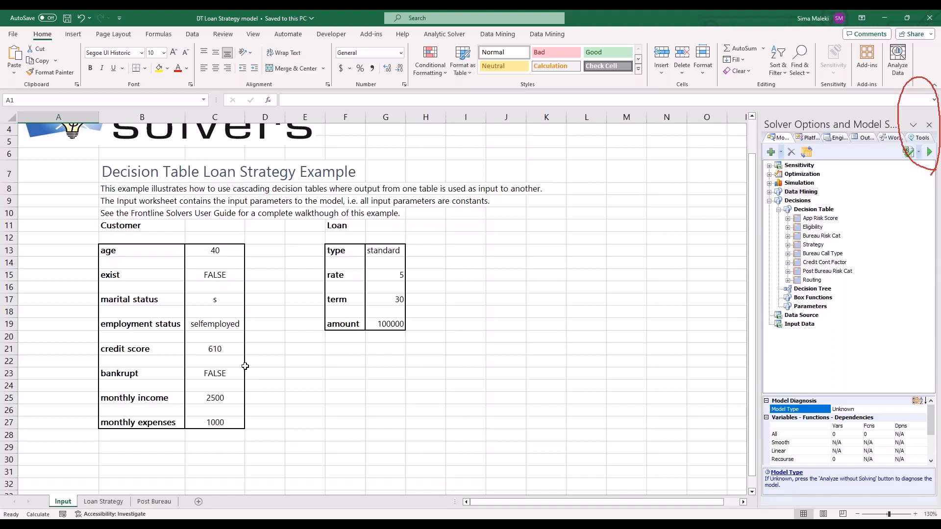
- Review the Customer inputs on the Input worksheet, including credit score, monthly income and monthly expenses
{"action": "left_click_drag", "start_coordinate": [71, 212], "coordinate": [288, 431]}
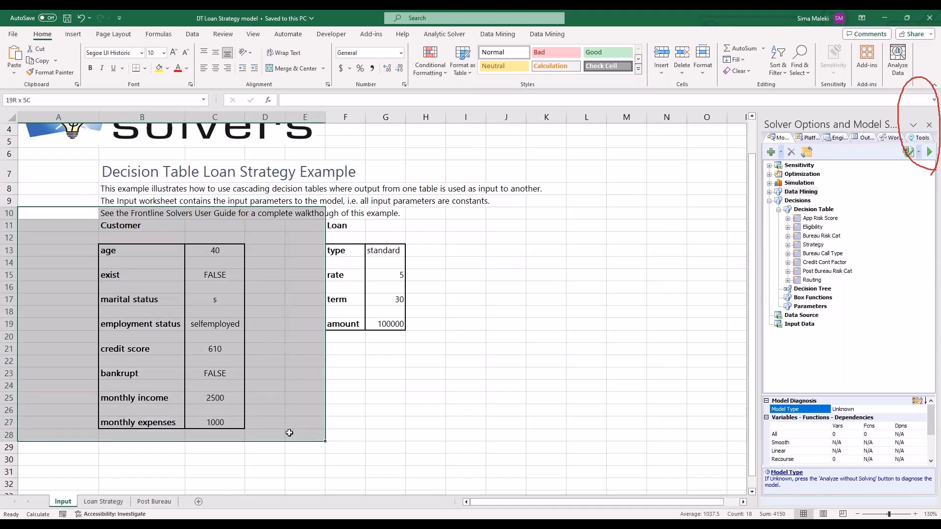
{"action": "left_click", "coordinate": [392, 387]}
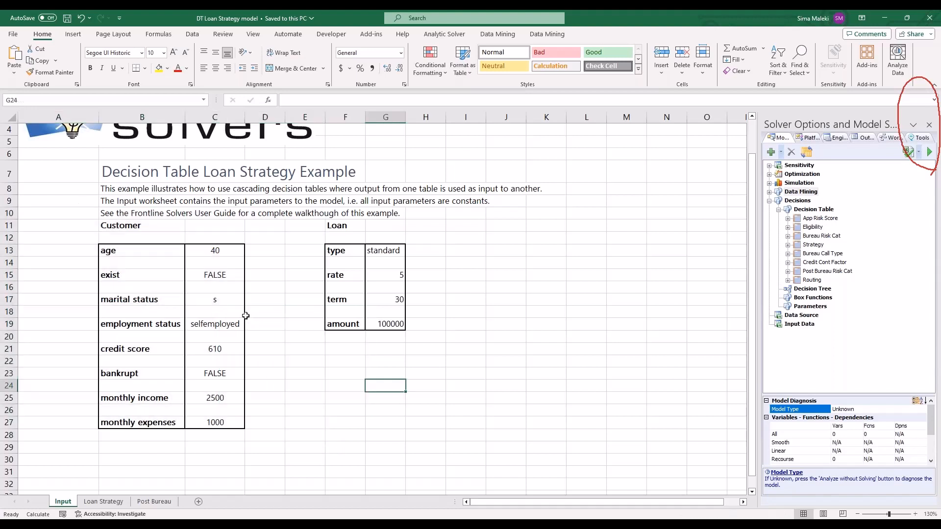
{"action": "left_click", "coordinate": [221, 345]}
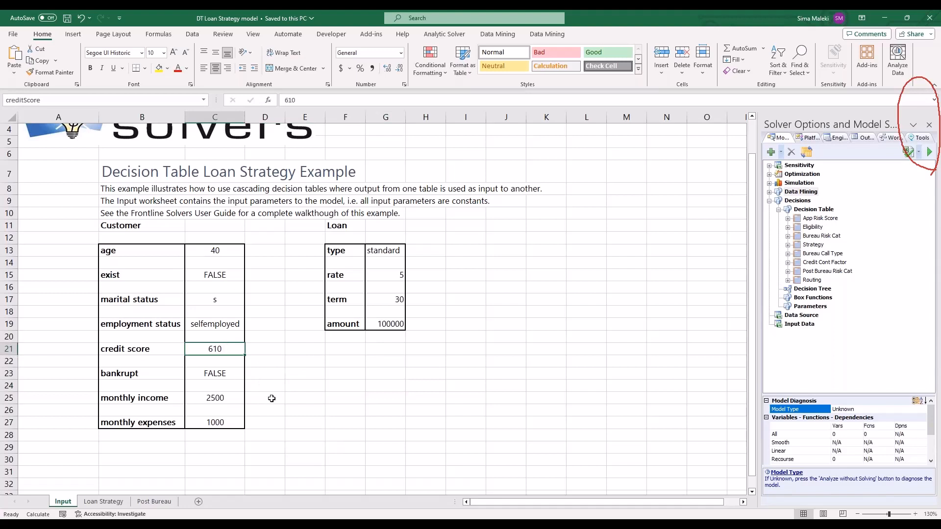
{"action": "scroll", "coordinate": [233, 363], "scroll_direction": "down", "scroll_amount": 1}
{"action": "left_click", "coordinate": [233, 363]}
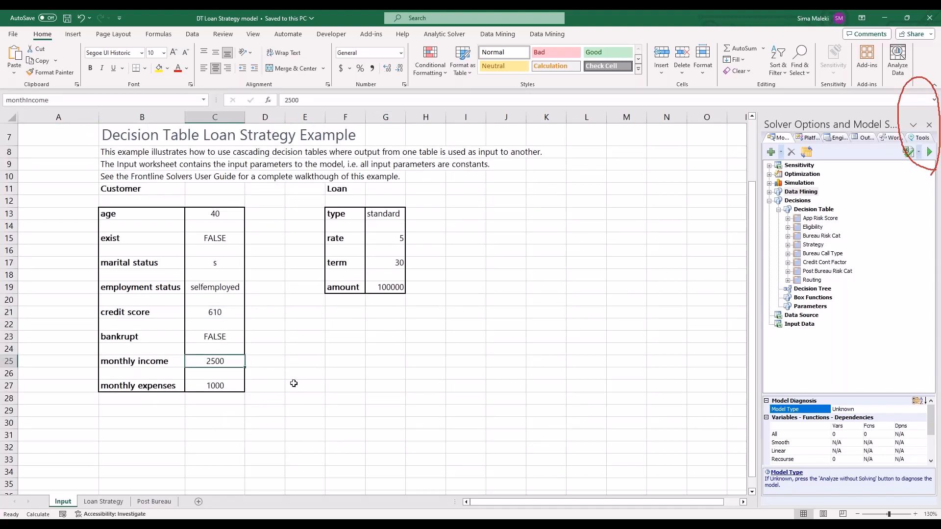
{"action": "left_click", "coordinate": [234, 388]}
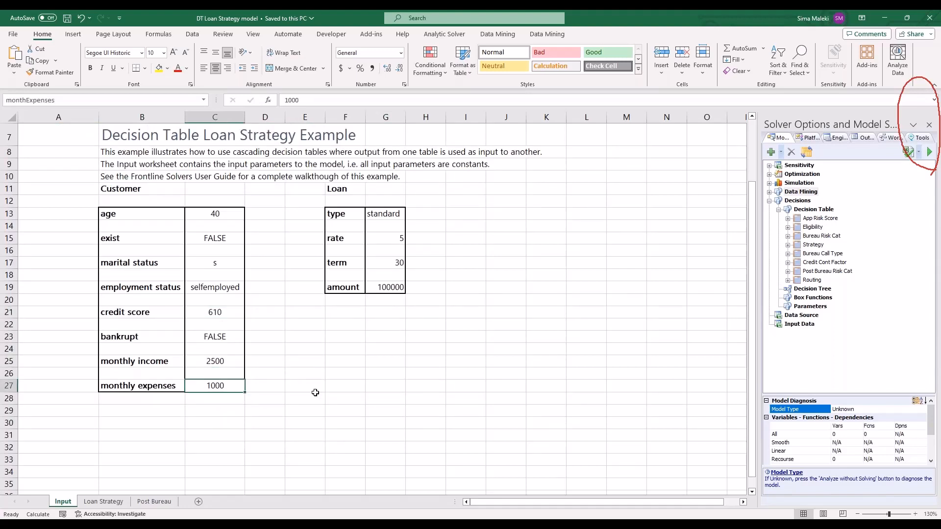
{"action": "left_click", "coordinate": [315, 392]}
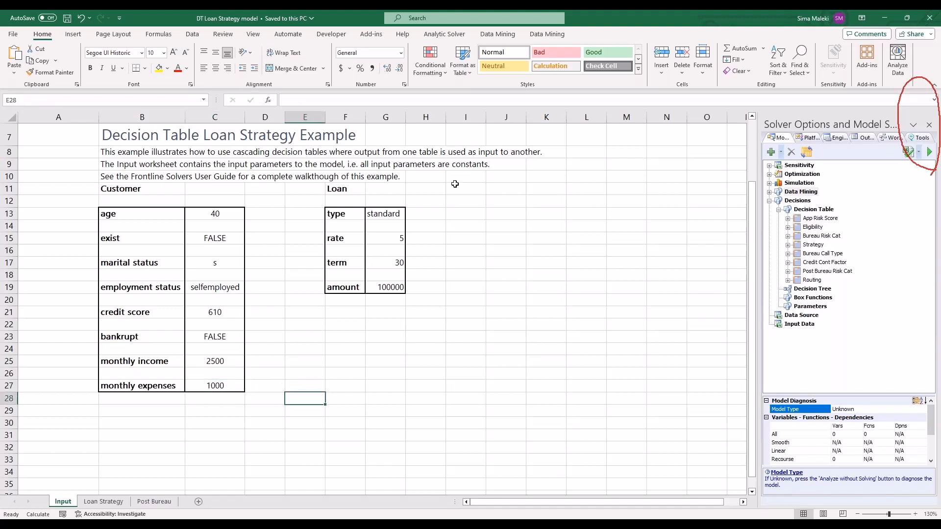
- Review the Loan inputs for type, rate, term and amount on the Input worksheet
{"action": "left_click_drag", "start_coordinate": [455, 183], "coordinate": [315, 301]}
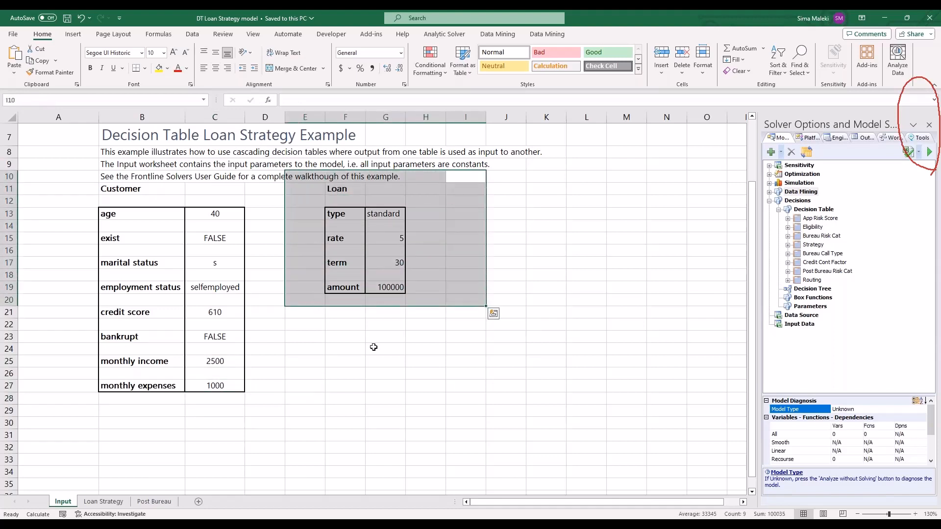
{"action": "left_click", "coordinate": [385, 349]}
{"action": "left_click", "coordinate": [384, 215]}
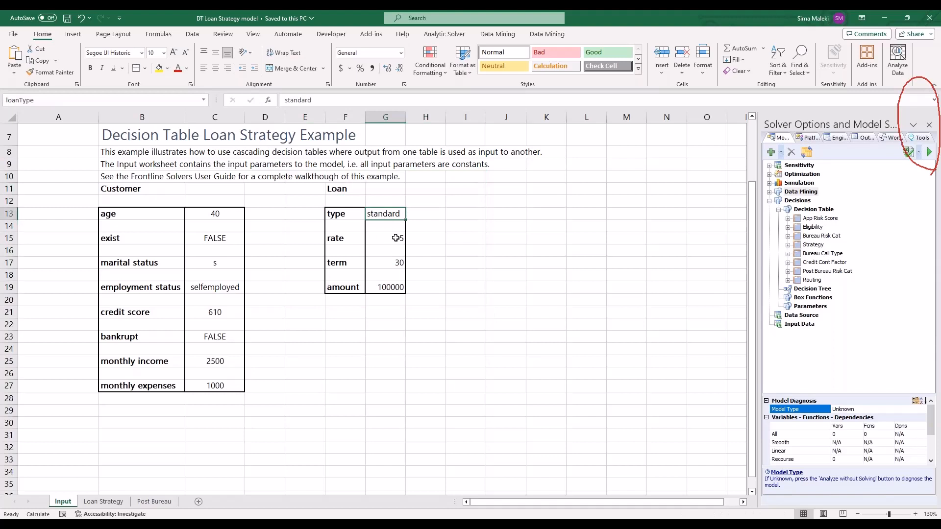
{"action": "left_click", "coordinate": [395, 238]}
{"action": "left_click", "coordinate": [396, 260]}
{"action": "left_click", "coordinate": [391, 289]}
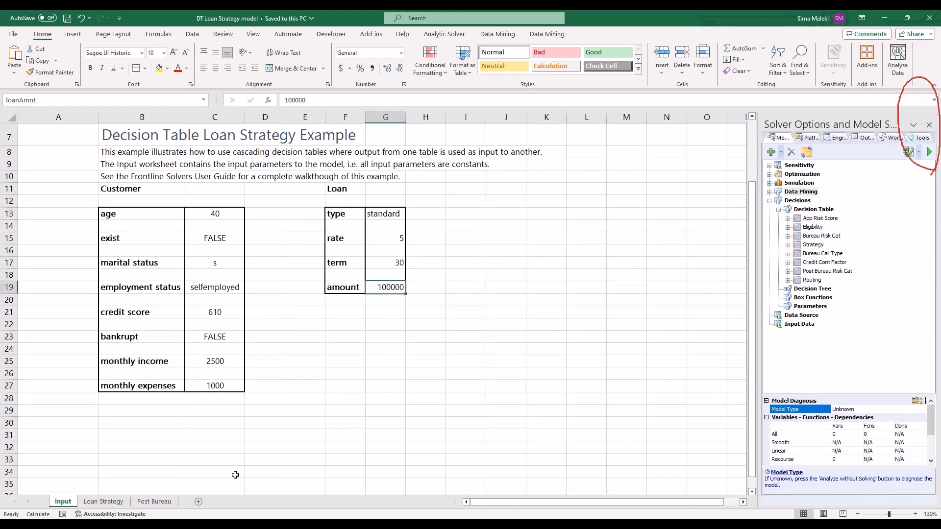
- Examine the input columns and the partial score output column of the App Risk Score table on the Loan Strategy worksheet
{"action": "left_click", "coordinate": [104, 502]}
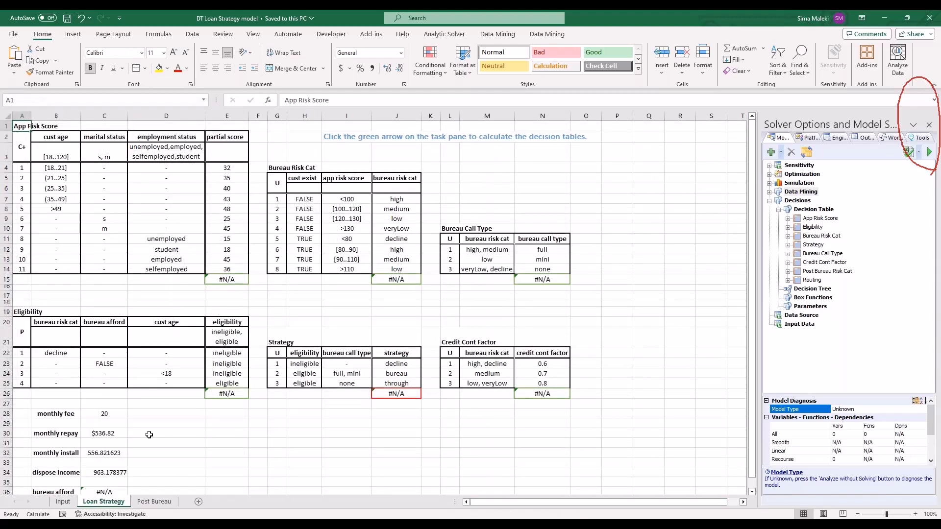
{"action": "scroll", "coordinate": [149, 434], "scroll_direction": "up", "scroll_amount": 4}
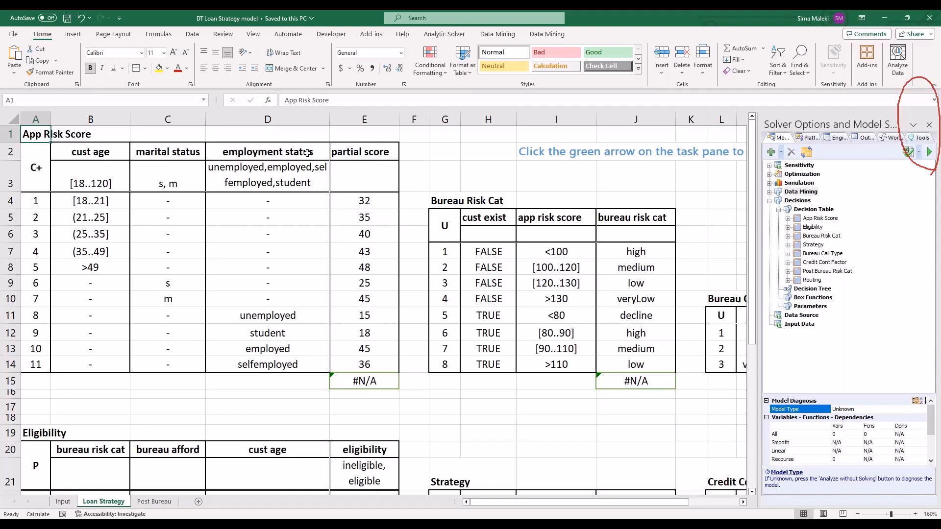
{"action": "left_click_drag", "start_coordinate": [307, 152], "coordinate": [109, 174]}
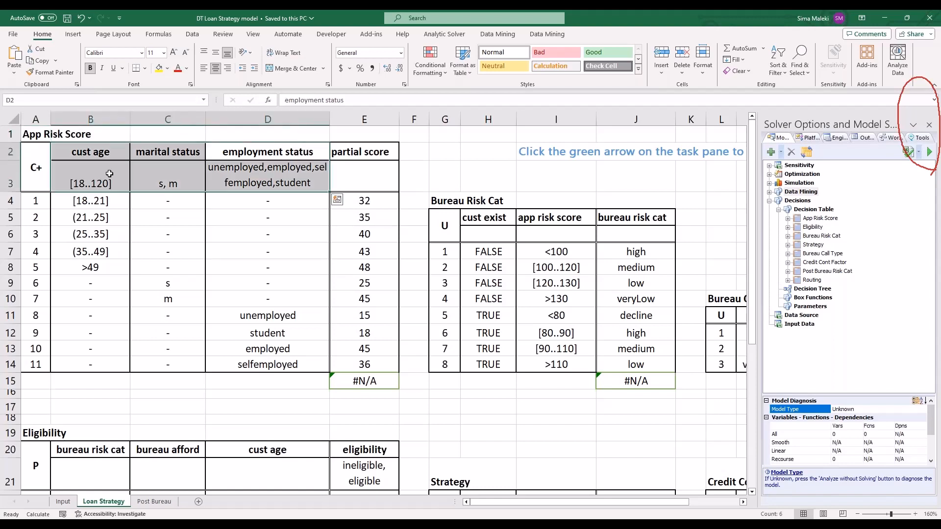
{"action": "left_click", "coordinate": [367, 152]}
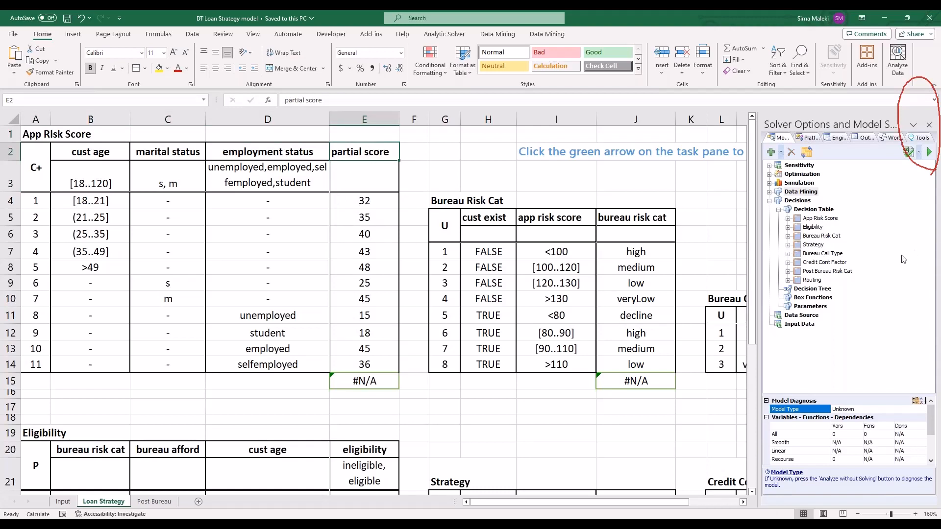
{"action": "left_click", "coordinate": [933, 329]}
{"action": "left_click", "coordinate": [875, 351]}
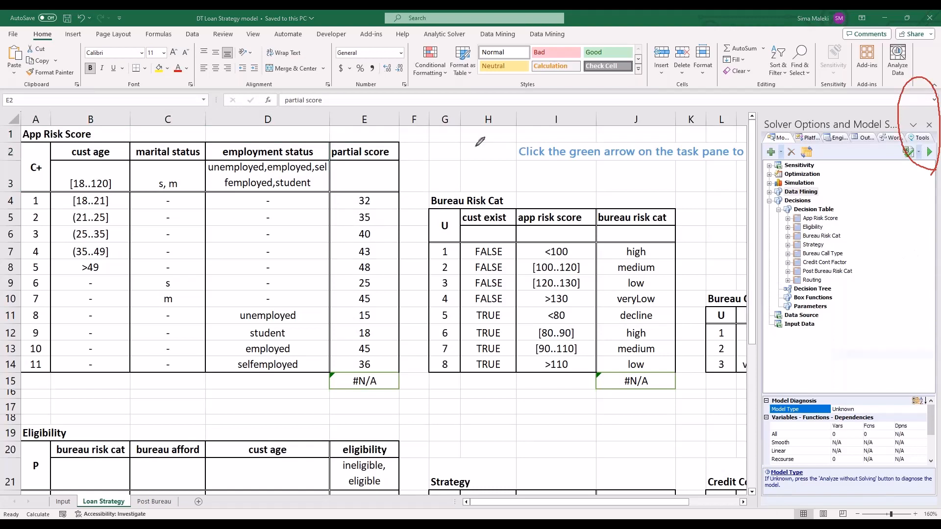
{"action": "mouse_move", "coordinate": [342, 179]}
{"action": "left_mouse_down"}
{"action": "mouse_move", "coordinate": [332, 370]}
{"action": "mouse_move", "coordinate": [321, 240]}
{"action": "mouse_move", "coordinate": [330, 194]}
{"action": "mouse_move", "coordinate": [335, 221]}
{"action": "left_mouse_up"}
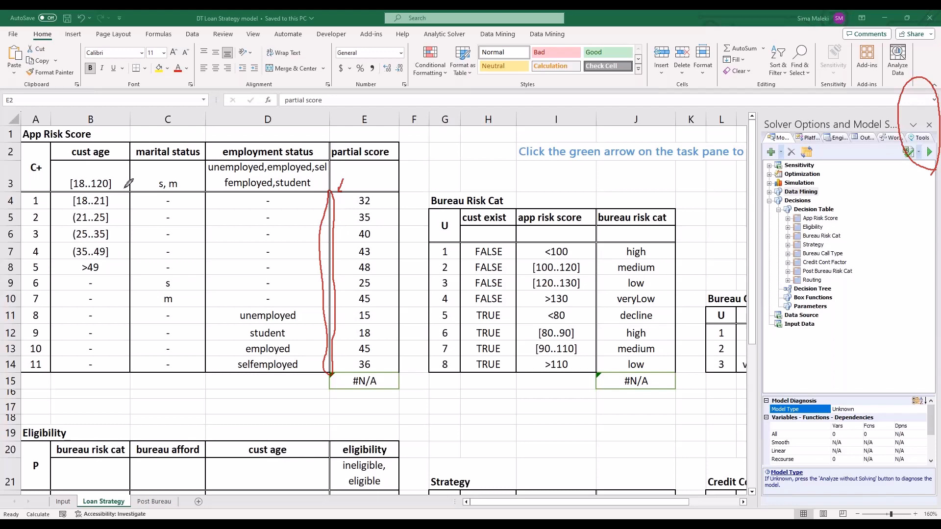
{"action": "left_click_drag", "start_coordinate": [131, 192], "coordinate": [136, 265]}
{"action": "left_click_drag", "start_coordinate": [205, 194], "coordinate": [203, 261]}
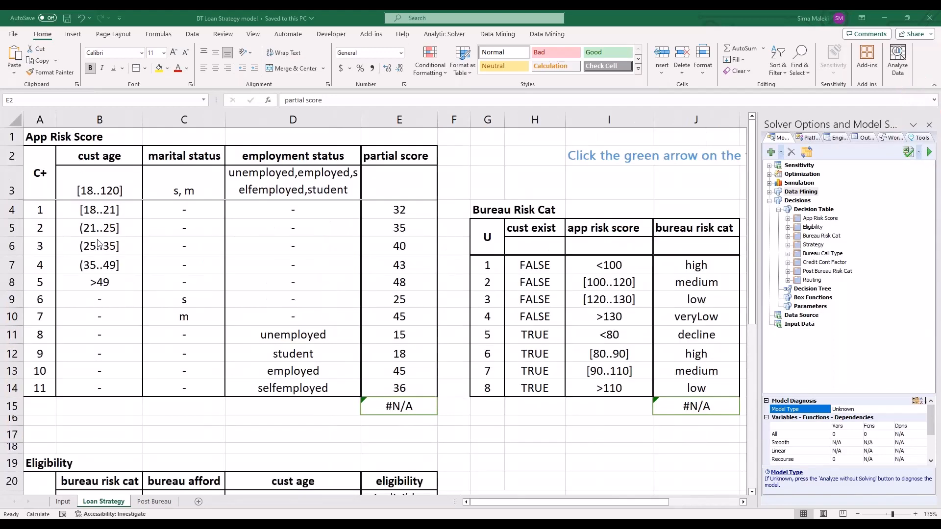
- Calculate the decision tables and check the App Risk Score result in E15 against the customer age rules
{"action": "left_click", "coordinate": [99, 246]}
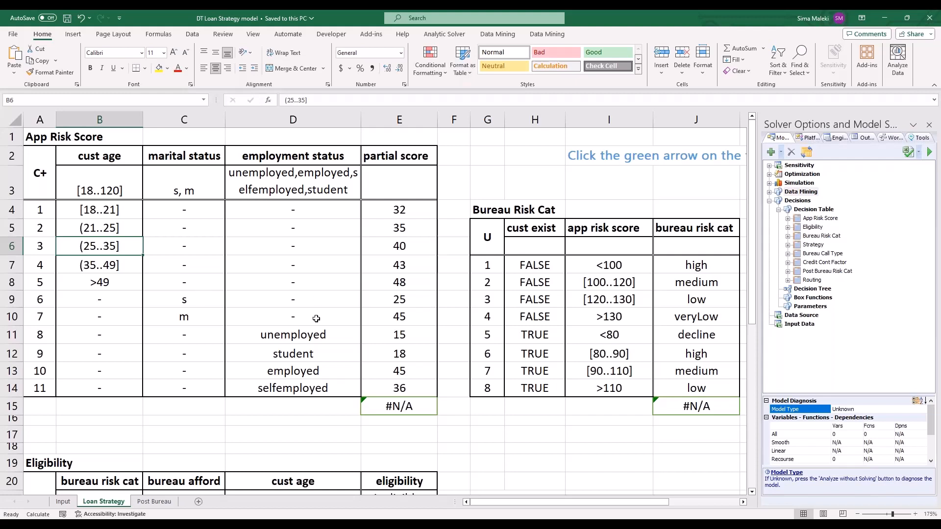
{"action": "left_click", "coordinate": [118, 212]}
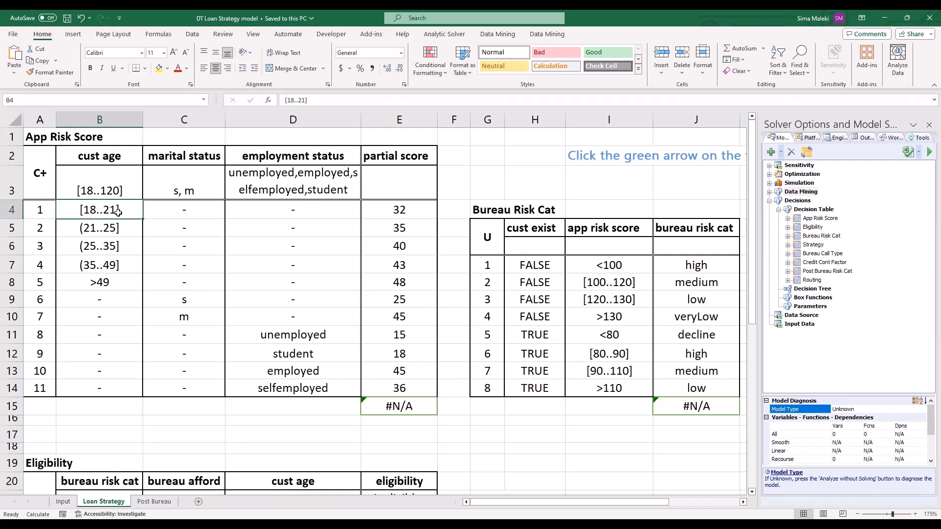
{"action": "left_click", "coordinate": [930, 153]}
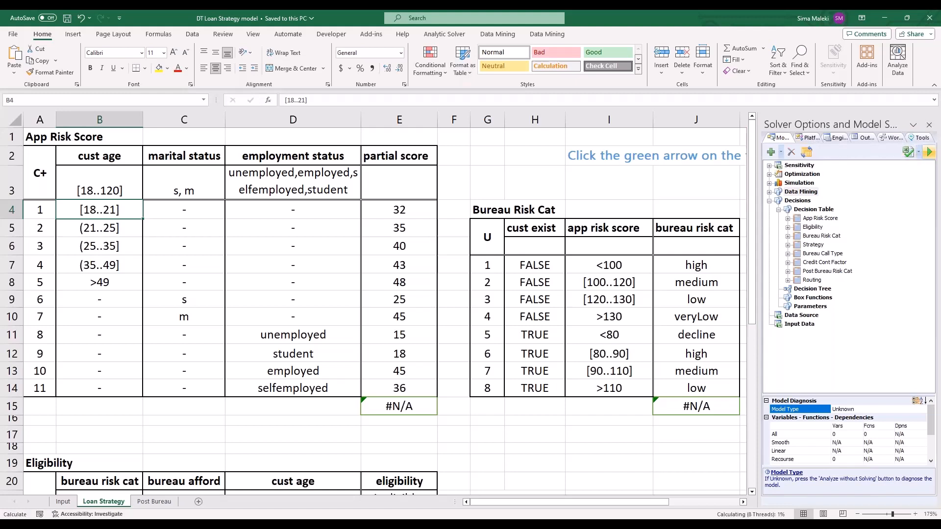
{"action": "left_click", "coordinate": [414, 411]}
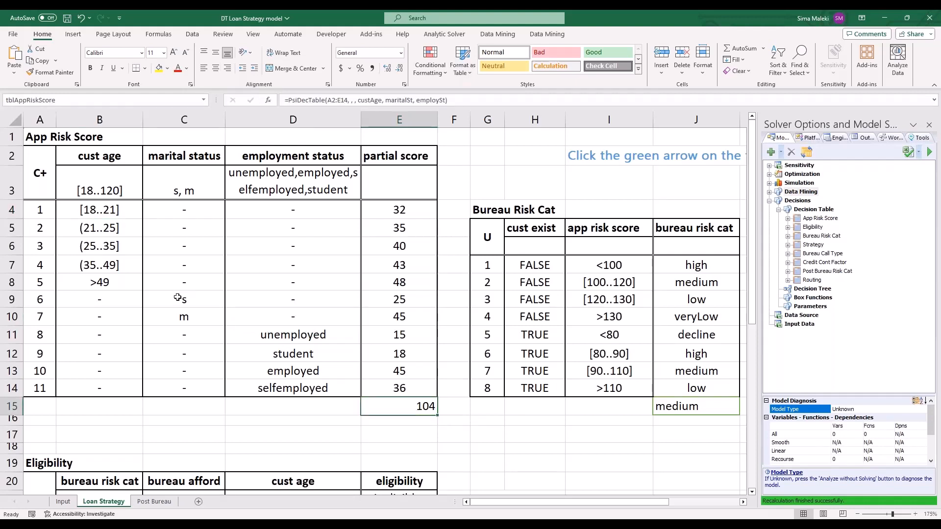
{"action": "left_click", "coordinate": [108, 210]}
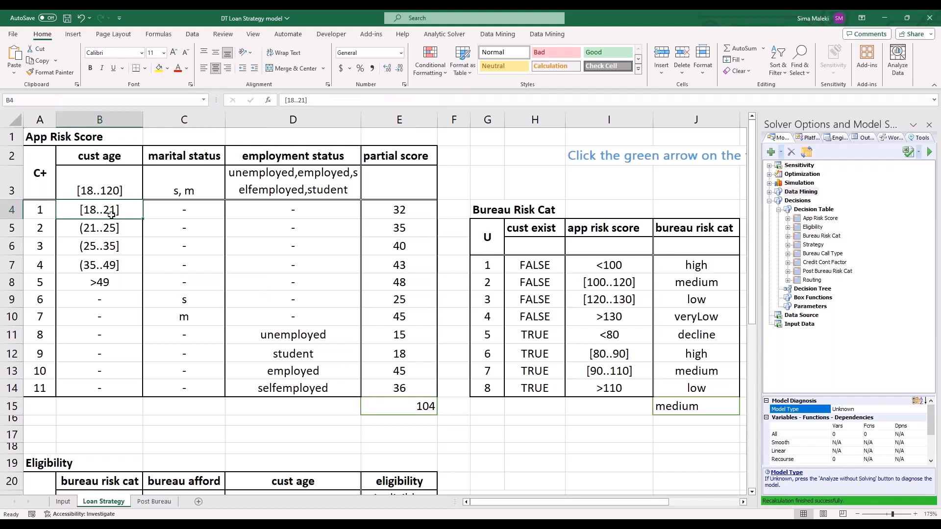
- Examine the customer age rules of the App Risk Score table and the marital and employment conditions of rule 4
{"action": "left_click", "coordinate": [112, 228]}
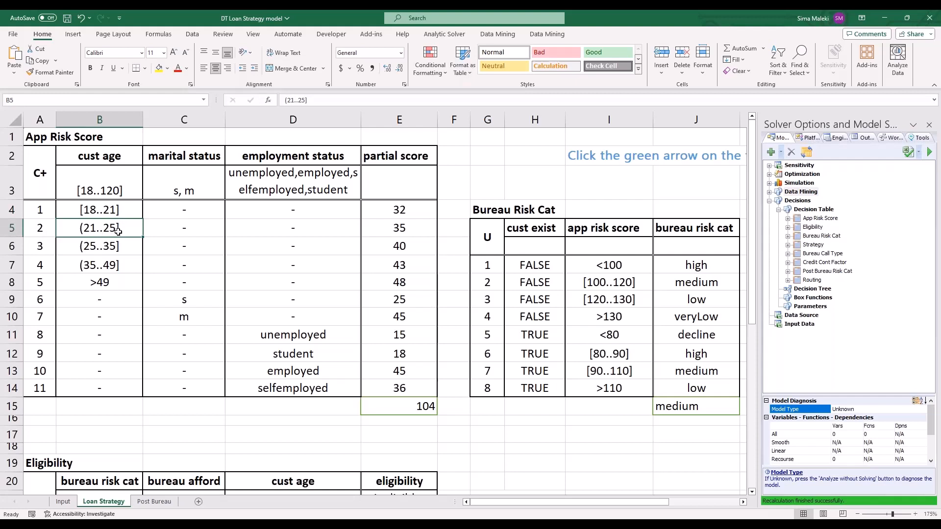
{"action": "left_click", "coordinate": [98, 249]}
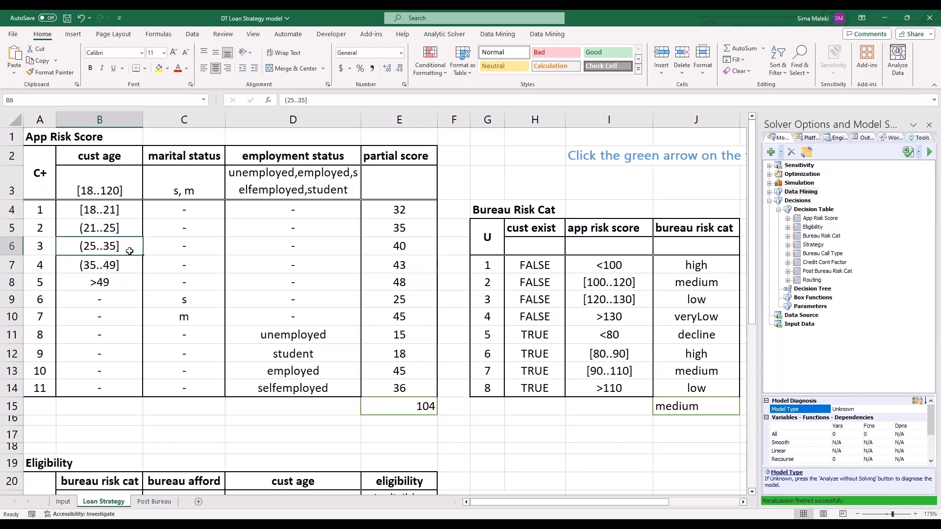
{"action": "left_click", "coordinate": [90, 266]}
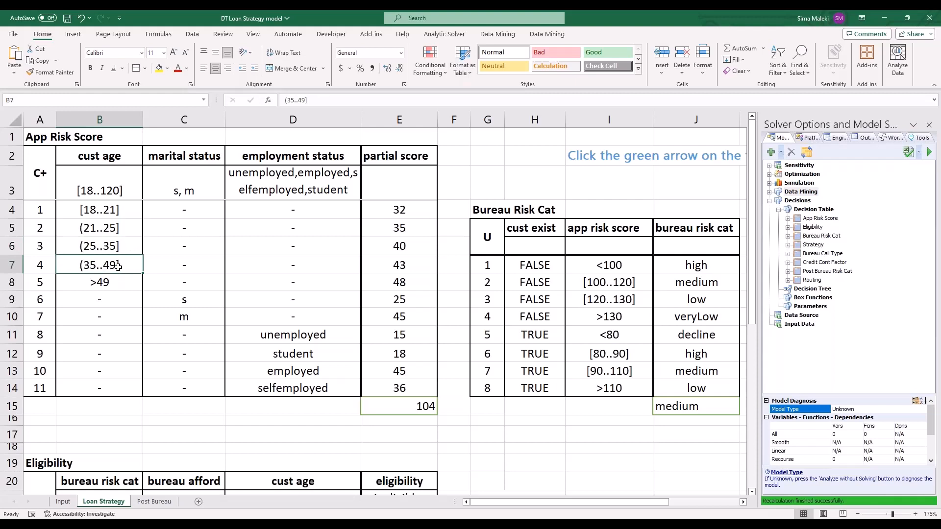
{"action": "left_click", "coordinate": [194, 267]}
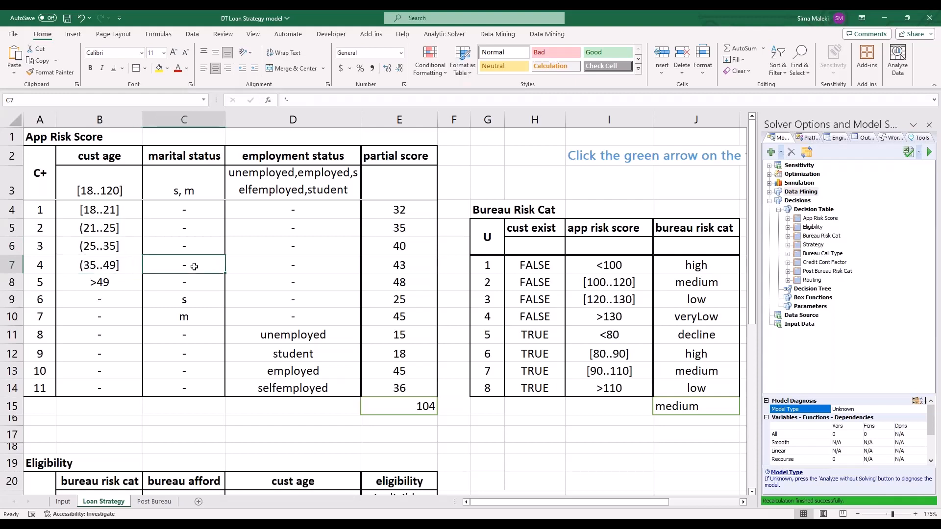
{"action": "left_click", "coordinate": [272, 266]}
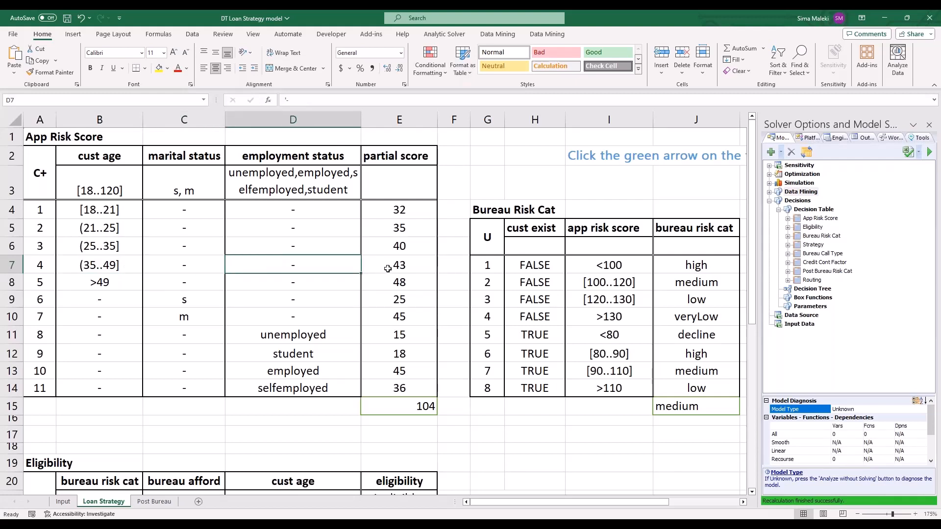
- Cross-check the App Risk Score total in E17 with the formula =43+E9+E14, and clear the cell
{"action": "left_click", "coordinate": [384, 436]}
{"action": "type", "text": "="}
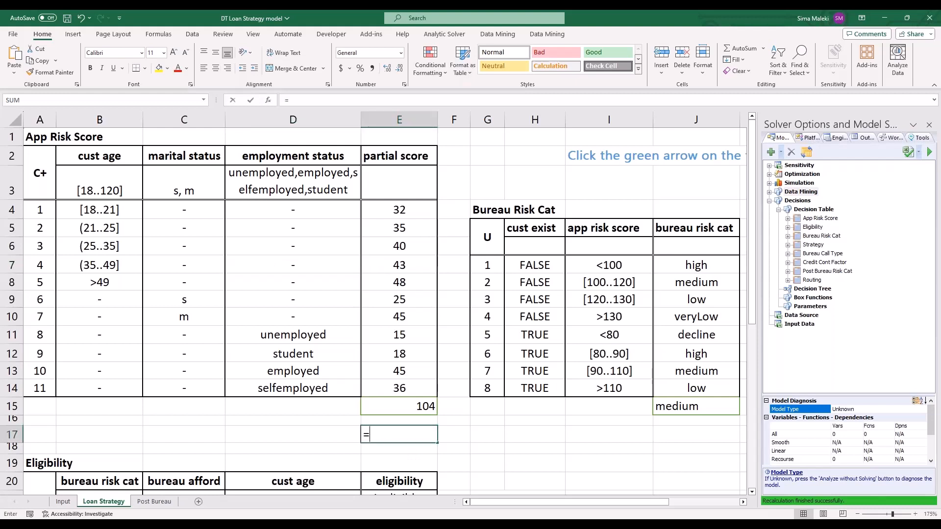
{"action": "type", "text": "43+"}
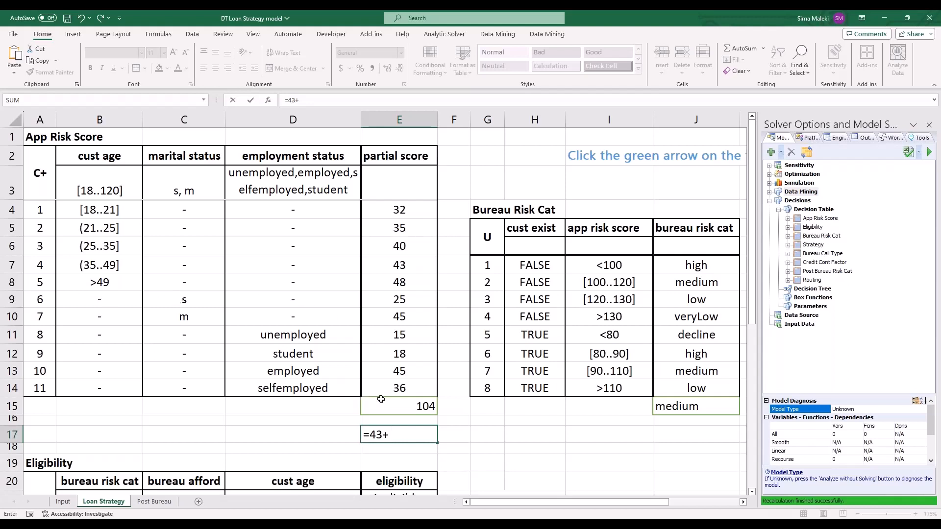
{"action": "left_click", "coordinate": [400, 303]}
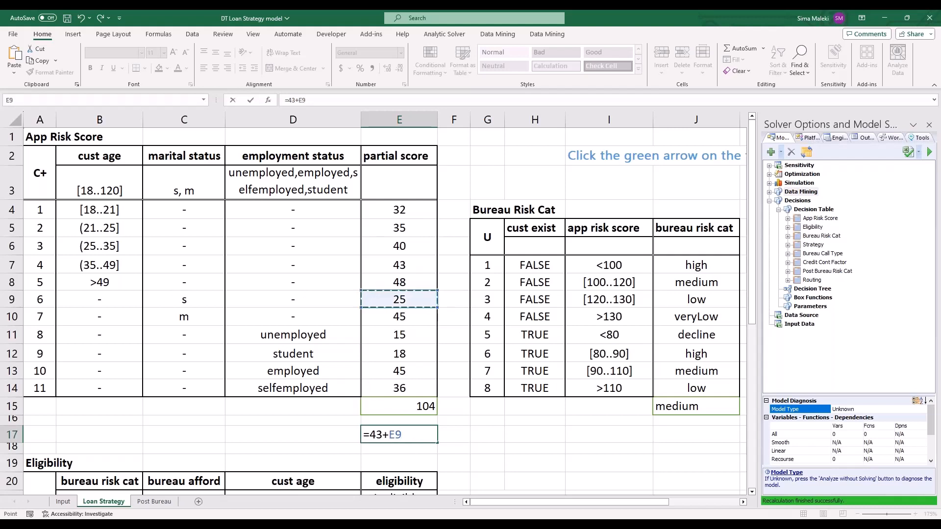
{"action": "type", "text": "+"}
{"action": "left_click", "coordinate": [410, 388]}
{"action": "key", "text": "Return"}
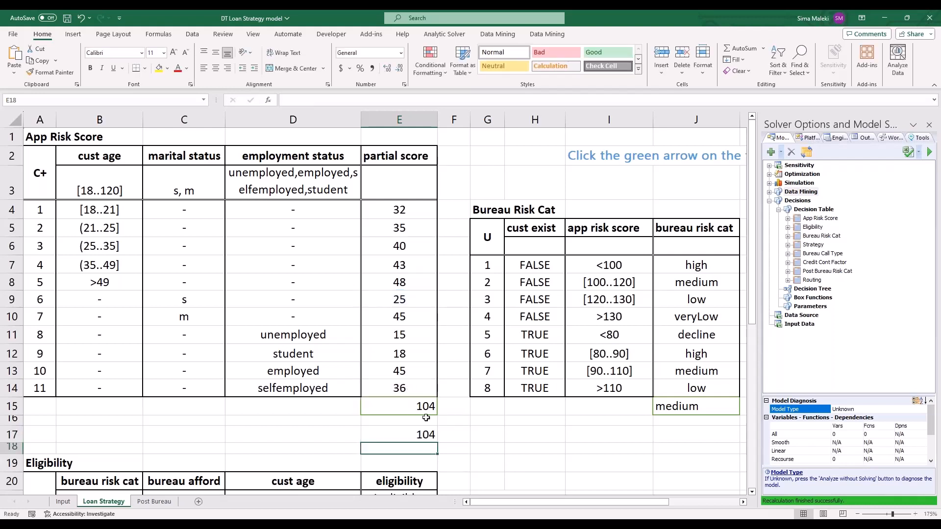
{"action": "left_click", "coordinate": [433, 433]}
{"action": "key", "text": "Delete"}
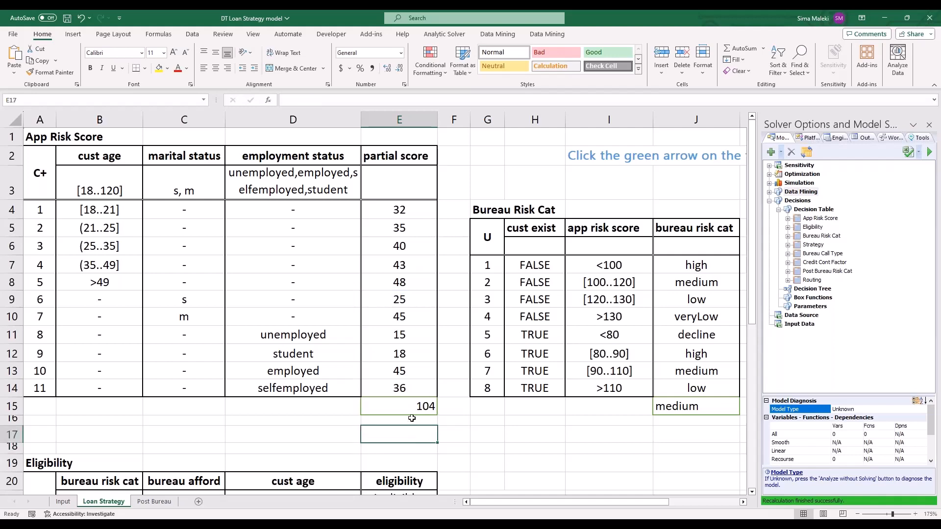
- Examine the app risk score input of the Bureau Risk Cat table and the neighbouring Bureau Call Type table
{"action": "scroll", "coordinate": [444, 425], "scroll_direction": "down", "scroll_amount": 1}
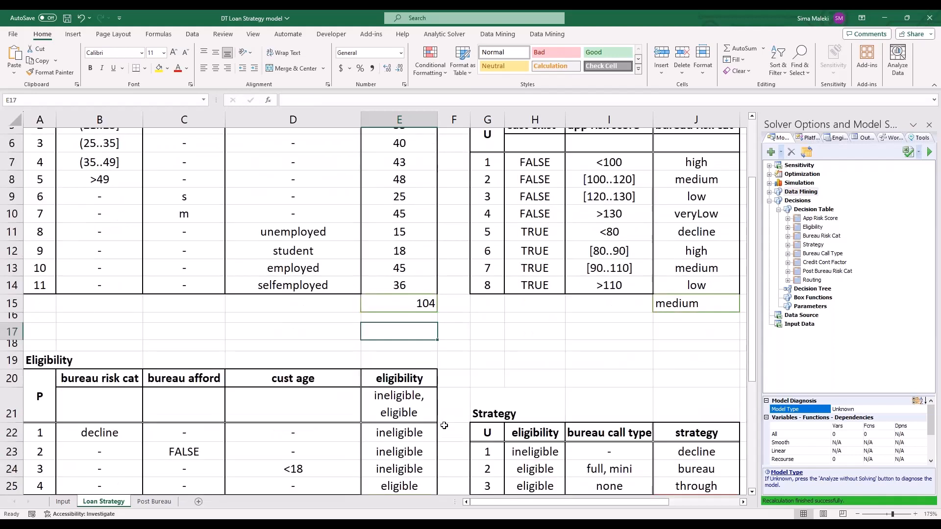
{"action": "scroll", "coordinate": [444, 426], "scroll_direction": "down", "scroll_amount": 1}
{"action": "scroll", "coordinate": [444, 425], "scroll_direction": "up", "scroll_amount": 1}
{"action": "scroll", "coordinate": [445, 425], "scroll_direction": "down", "scroll_amount": 1}
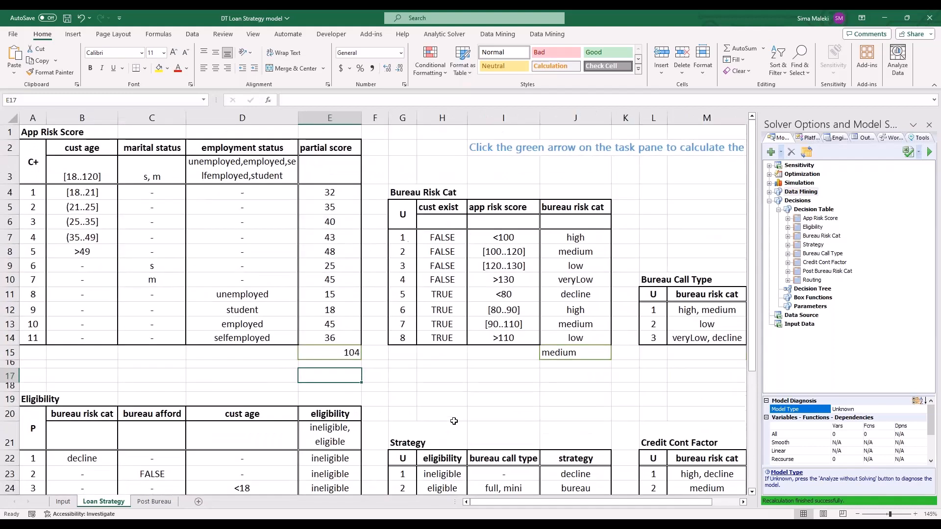
{"action": "left_click", "coordinate": [512, 208]}
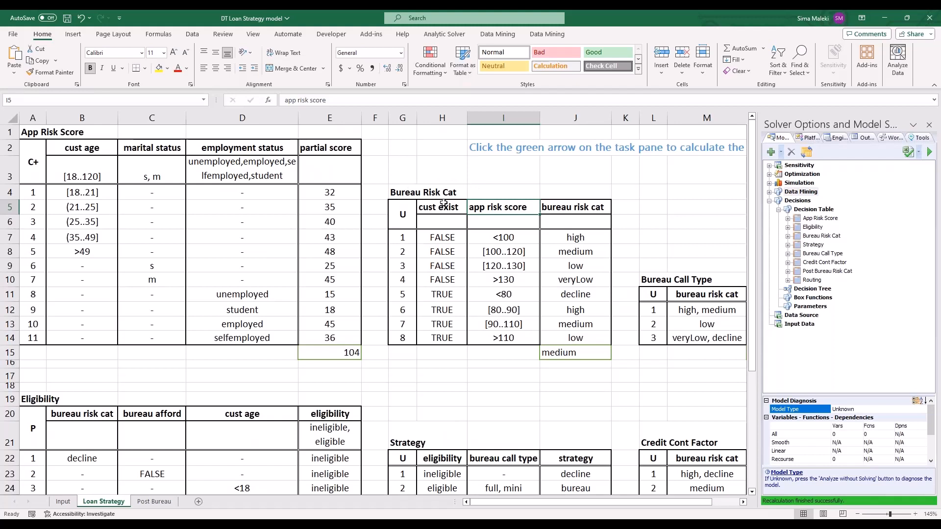
{"action": "left_click", "coordinate": [620, 198]}
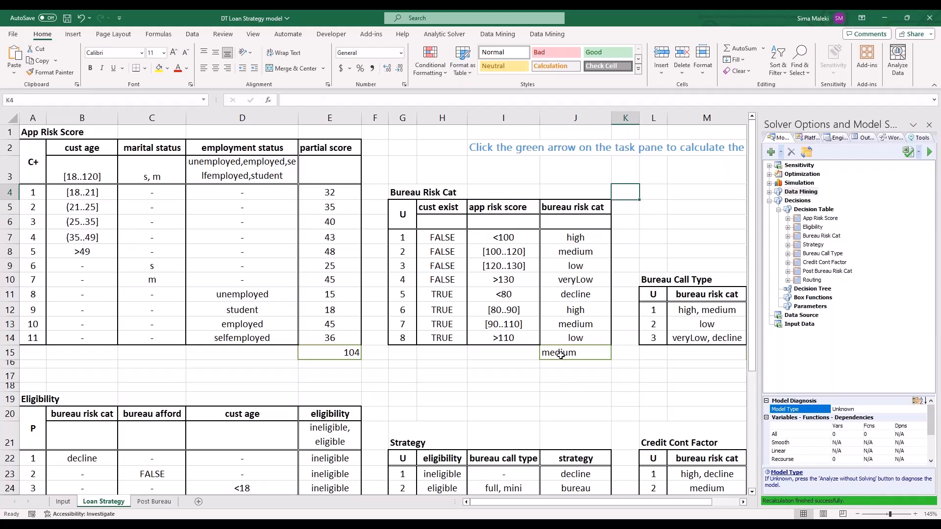
{"action": "left_click_drag", "start_coordinate": [542, 502], "coordinate": [569, 502]}
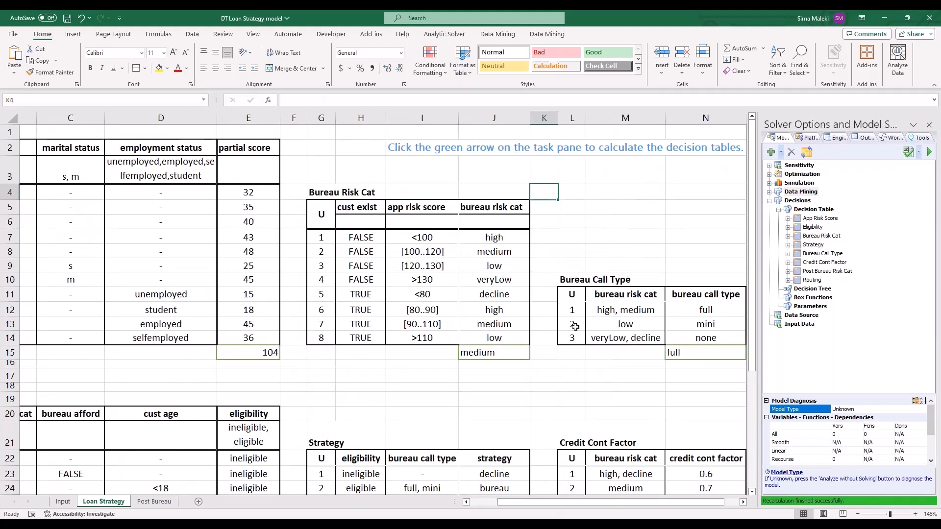
- Review the Eligibility table and the Strategy table with its eligibility and bureau call type inputs
{"action": "scroll", "coordinate": [562, 360], "scroll_direction": "down", "scroll_amount": 1, "text": "ctrl"}
{"action": "scroll", "coordinate": [245, 408], "scroll_direction": "down", "scroll_amount": 3}
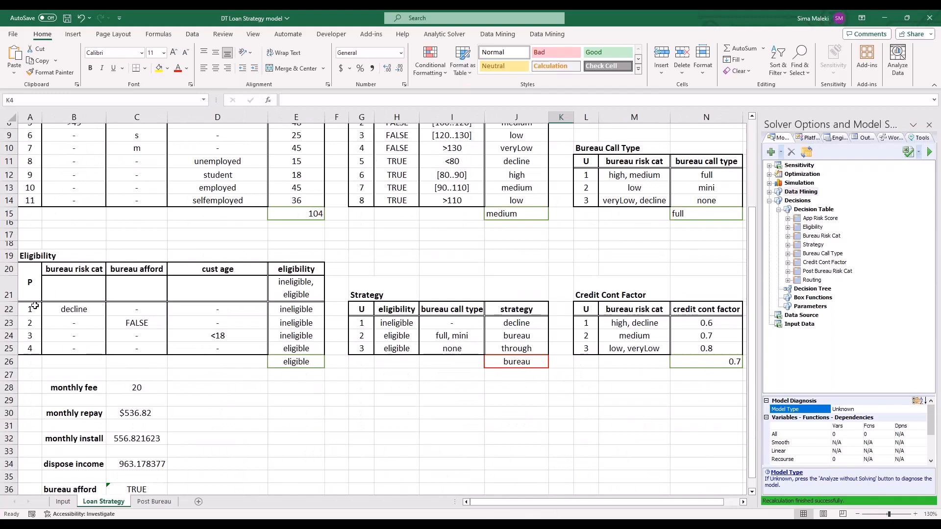
{"action": "scroll", "coordinate": [34, 306], "scroll_direction": "up", "scroll_amount": 1, "text": "ctrl"}
{"action": "left_click", "coordinate": [441, 388]}
{"action": "scroll", "coordinate": [594, 436], "scroll_direction": "down", "scroll_amount": 1}
{"action": "scroll", "coordinate": [594, 435], "scroll_direction": "right", "scroll_amount": 2}
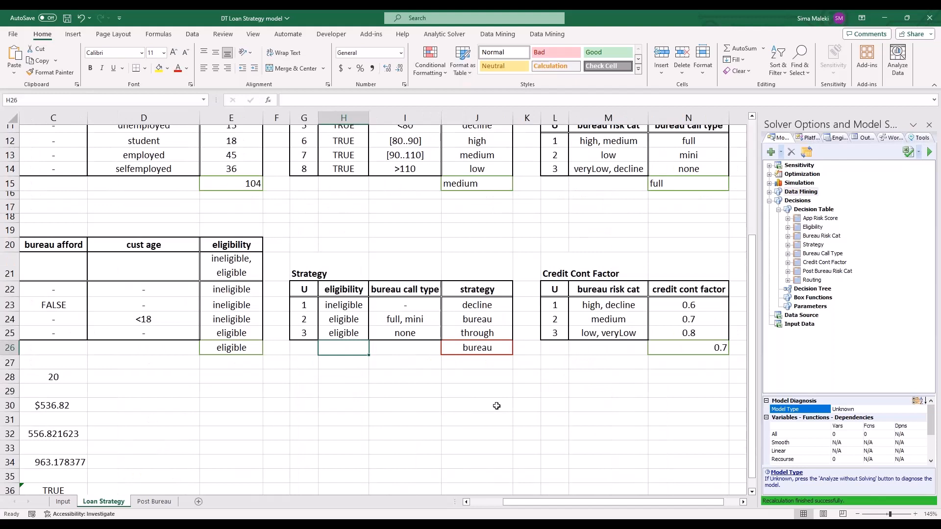
{"action": "left_click_drag", "start_coordinate": [514, 402], "coordinate": [296, 247]}
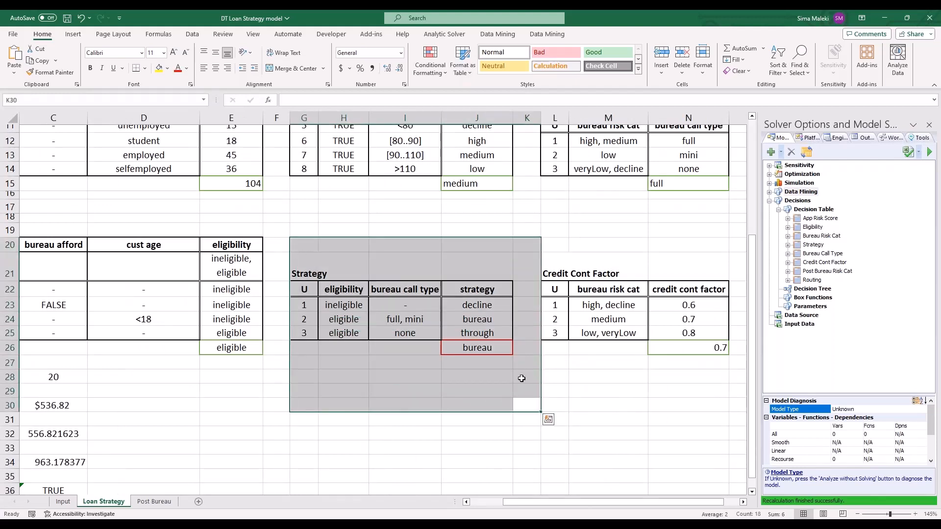
{"action": "left_click", "coordinate": [609, 391]}
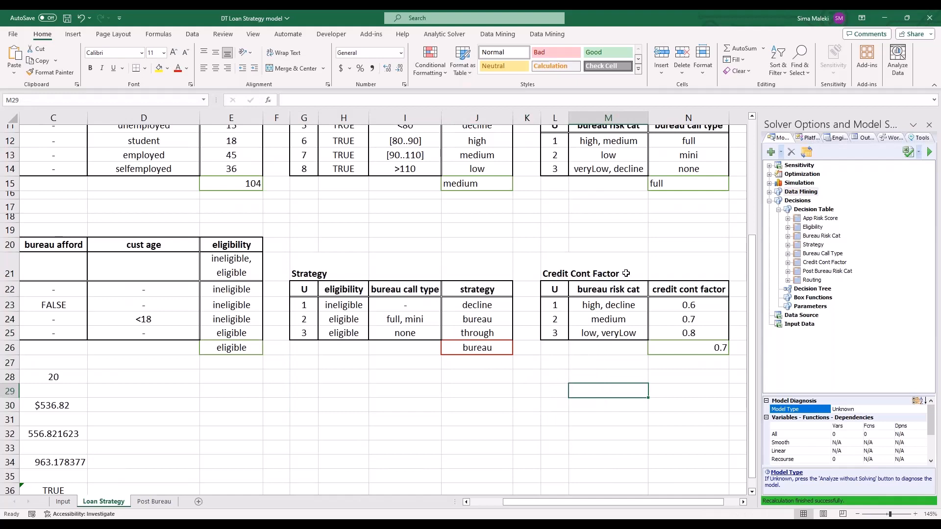
- Inspect the Credit Cont Factor result formula in N26 and the bureau afford formula in C36
{"action": "left_click", "coordinate": [714, 349]}
{"action": "scroll", "coordinate": [372, 401], "scroll_direction": "down", "scroll_amount": 3}
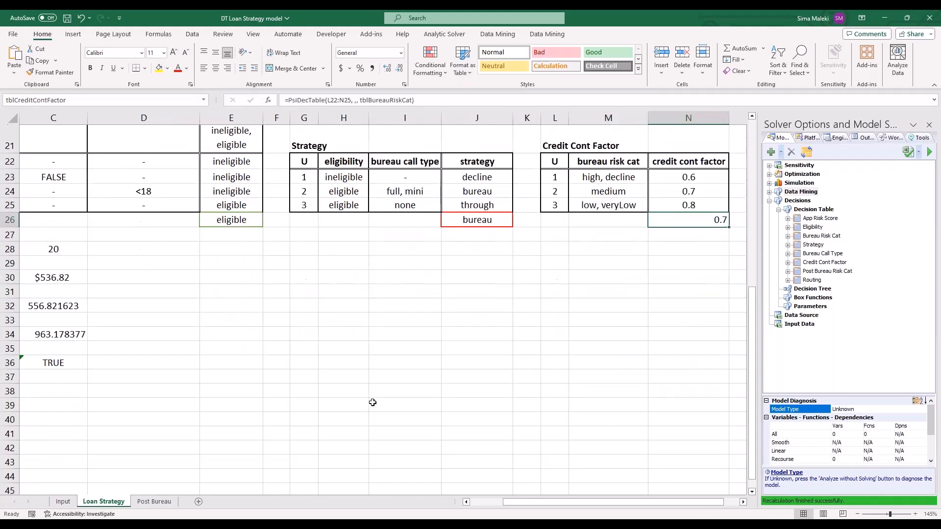
{"action": "left_click_drag", "start_coordinate": [519, 502], "coordinate": [398, 499]}
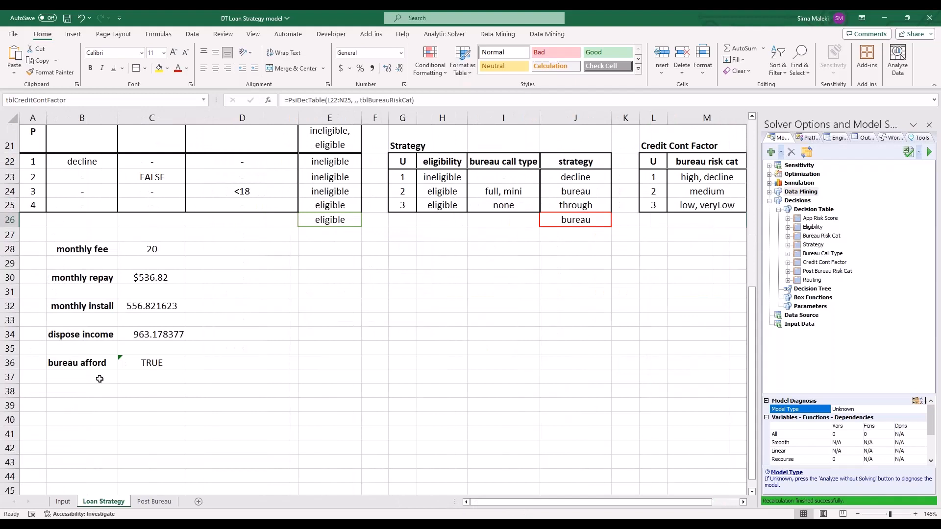
{"action": "scroll", "coordinate": [141, 387], "scroll_direction": "up", "scroll_amount": 1}
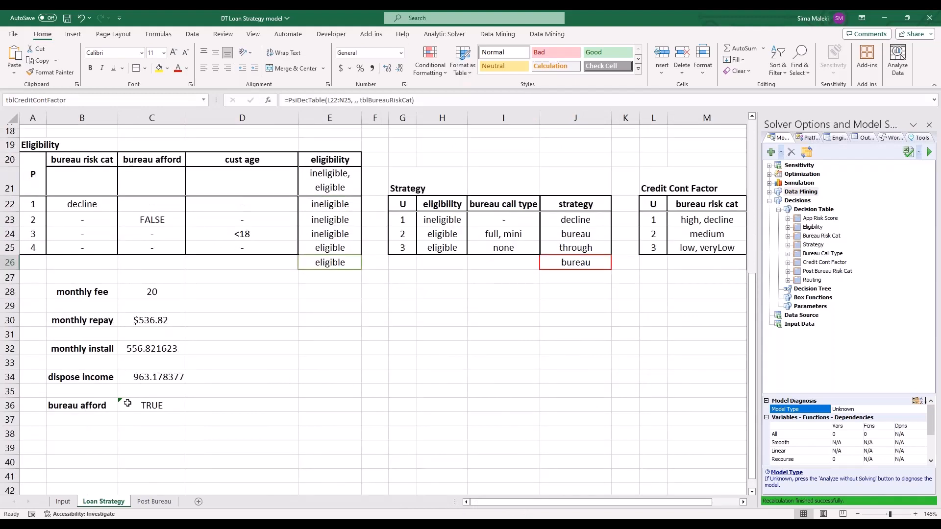
{"action": "left_click", "coordinate": [150, 409]}
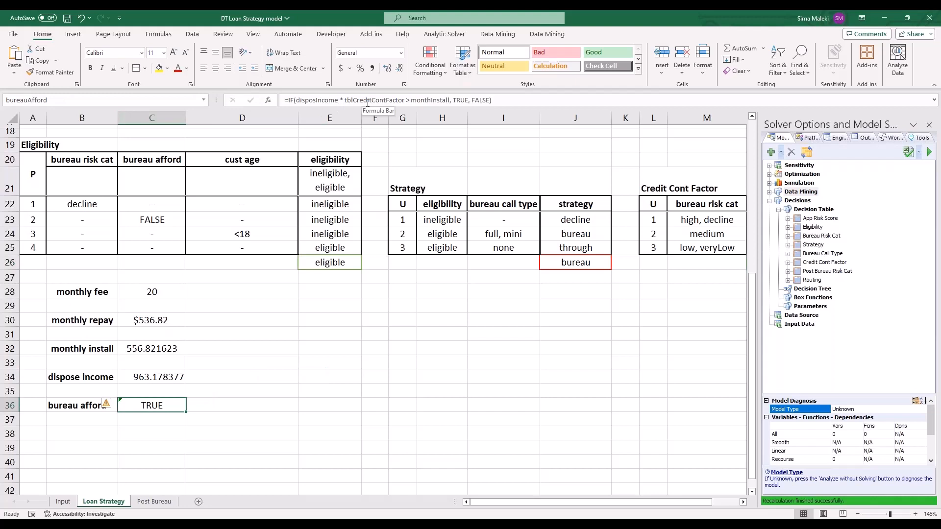
{"action": "left_click", "coordinate": [304, 426]}
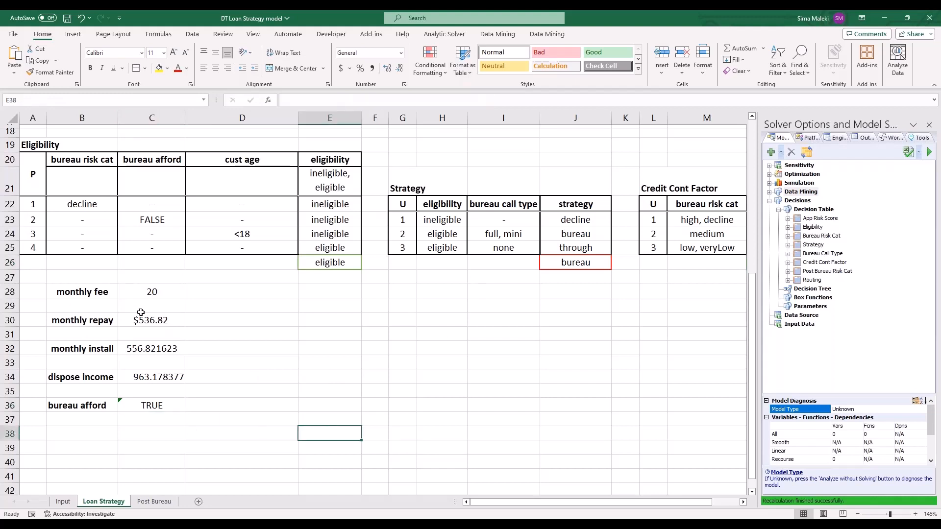
- Inspect the monthly fee formula in C28 and the PMT arguments of the monthly repay formula in C30
{"action": "left_click", "coordinate": [165, 292]}
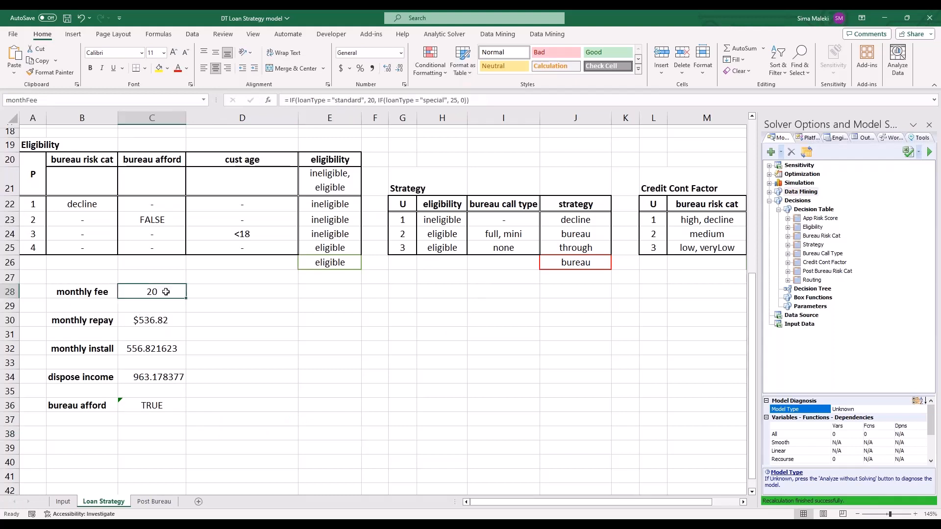
{"action": "left_click", "coordinate": [157, 320]}
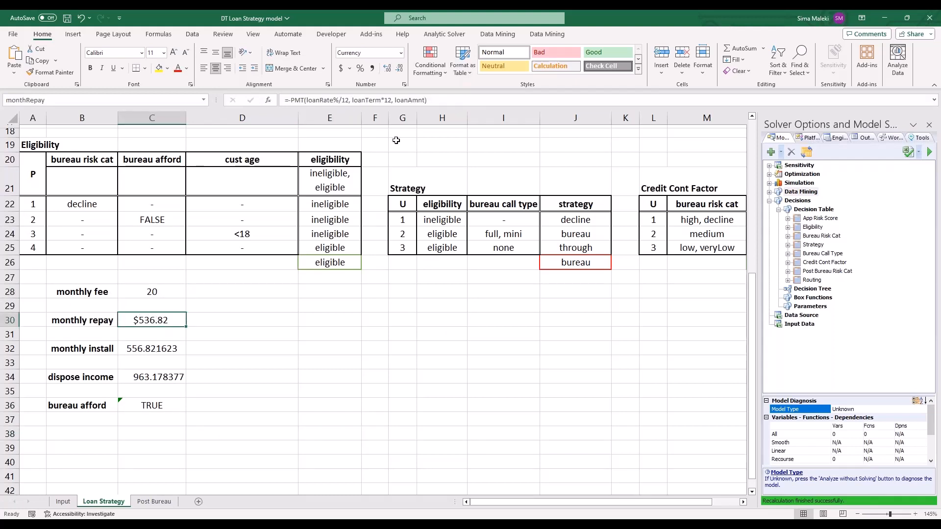
{"action": "left_click", "coordinate": [351, 100]}
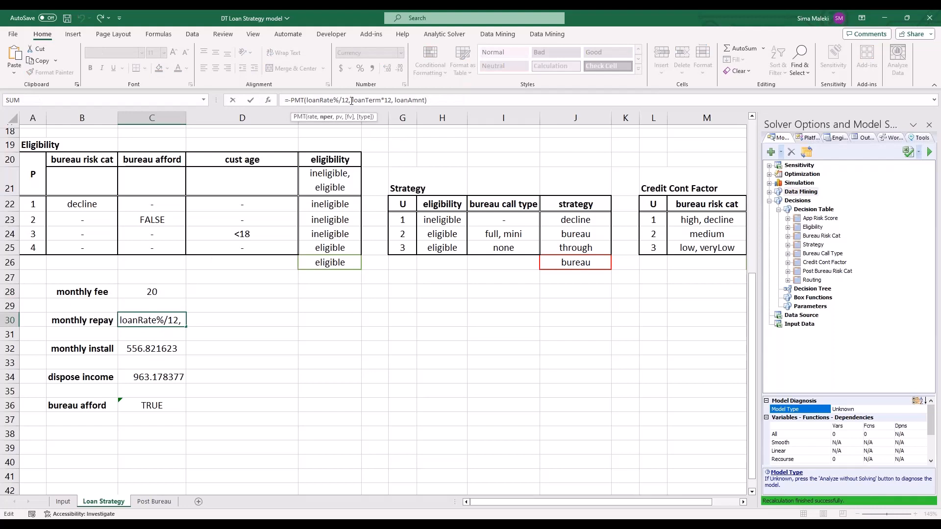
{"action": "key", "text": "Escape"}
- Widen column C in formula view so the monthly fee and bureau afford formulas fit, and return to showing values
{"action": "key", "text": "ctrl+grave"}
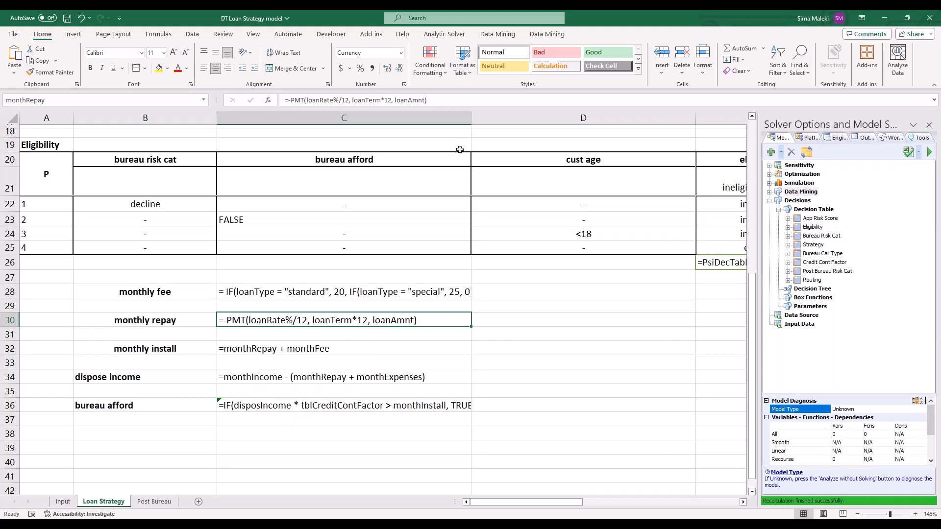
{"action": "left_click_drag", "start_coordinate": [471, 118], "coordinate": [520, 121]}
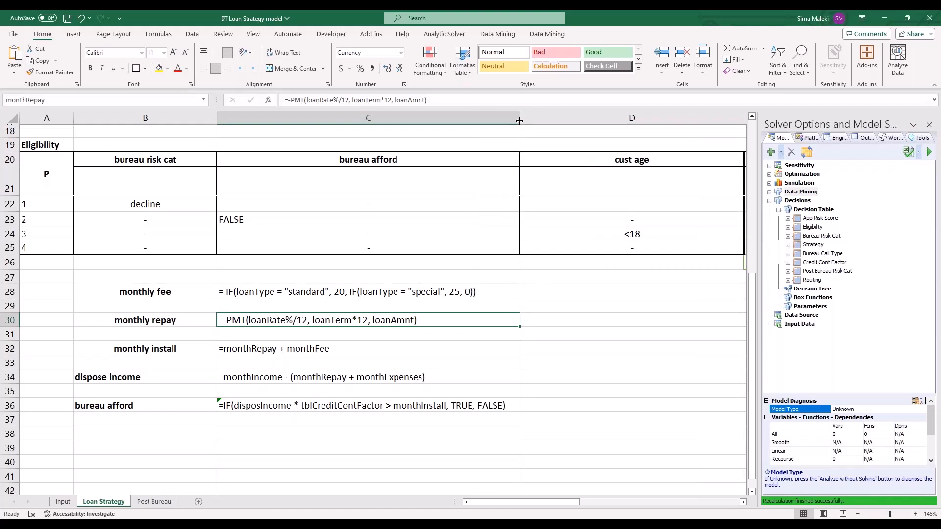
{"action": "key", "text": "ctrl+grave"}
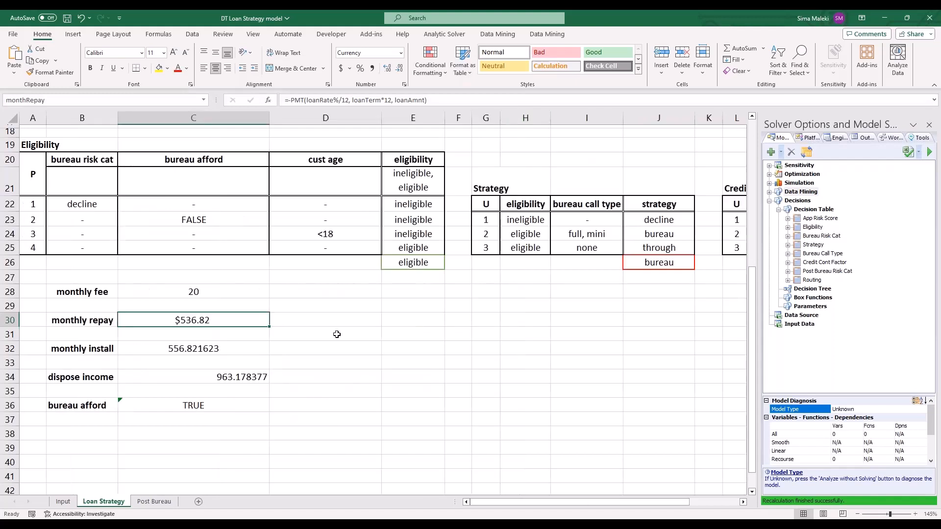
- Inspect the Strategy result formula in J26, and examine the Post Bureau Risk Cat table and its hit policy on the Post Bureau worksheet
{"action": "left_click_drag", "start_coordinate": [509, 501], "coordinate": [581, 492]}
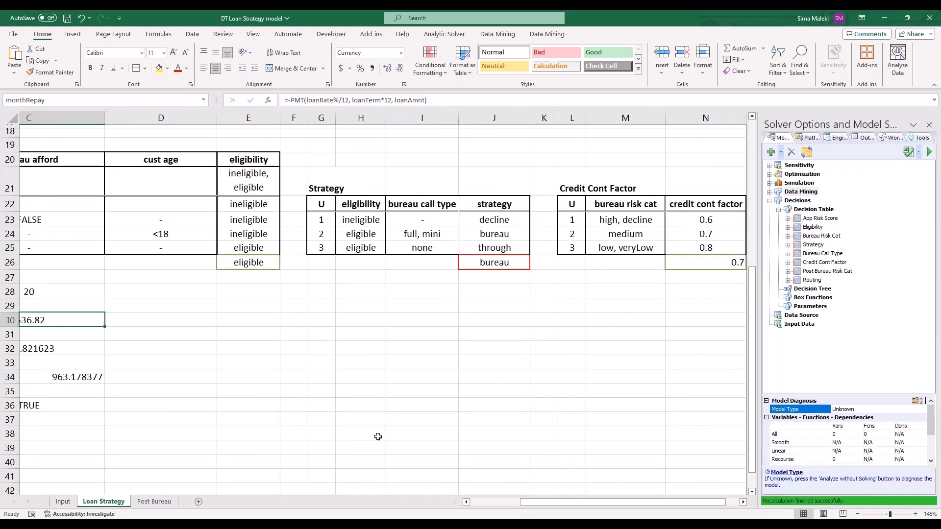
{"action": "left_click", "coordinate": [492, 261]}
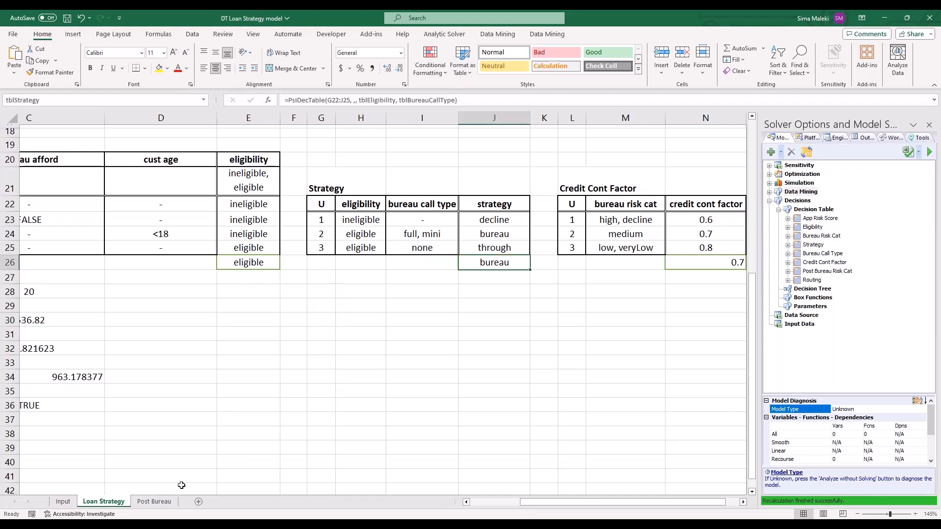
{"action": "left_click", "coordinate": [153, 502]}
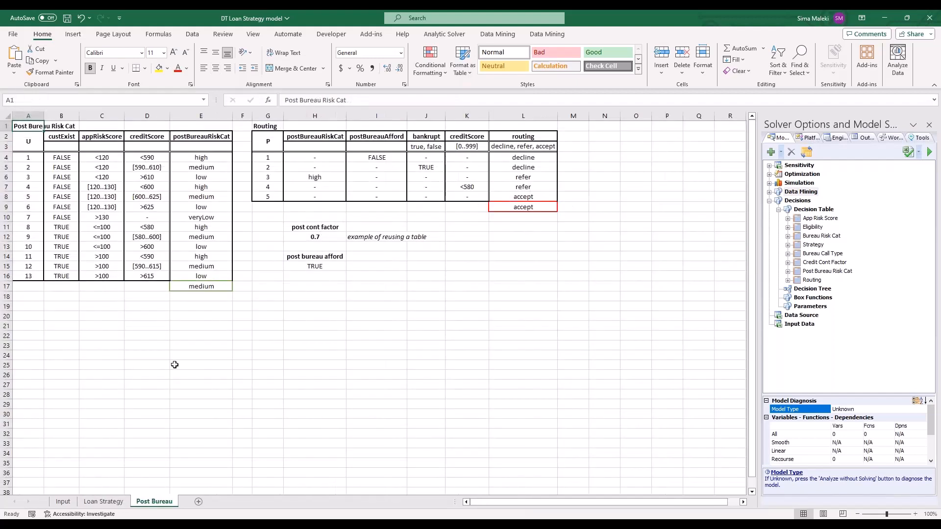
{"action": "scroll", "coordinate": [123, 353], "scroll_direction": "up", "scroll_amount": 4}
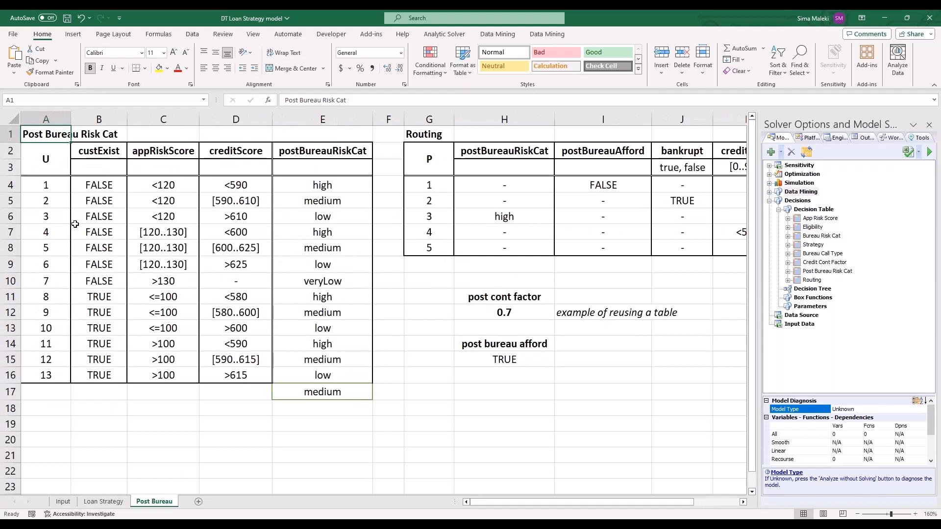
{"action": "left_click", "coordinate": [35, 160]}
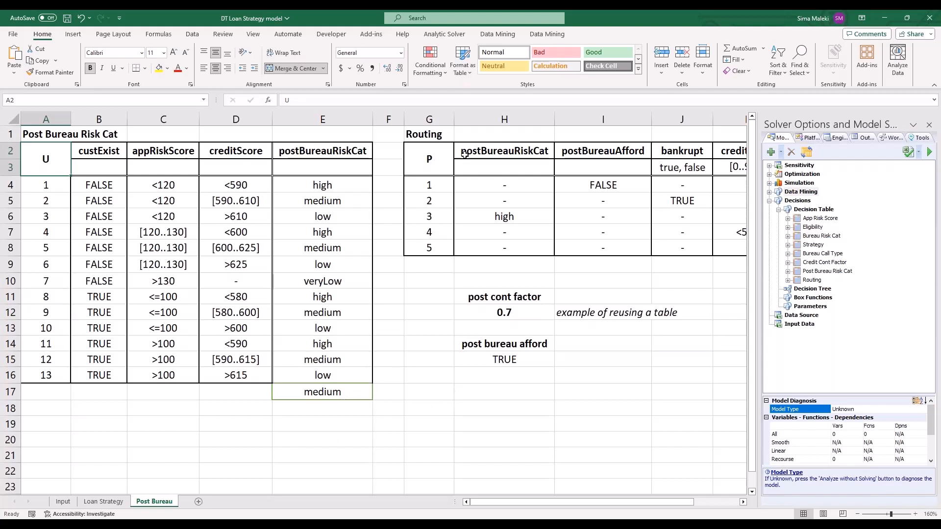
- Examine the Routing decision table with its post cont factor and post bureau afford cells, and locate Analytic Solver's Box Function command
{"action": "left_click_drag", "start_coordinate": [529, 501], "coordinate": [575, 502]}
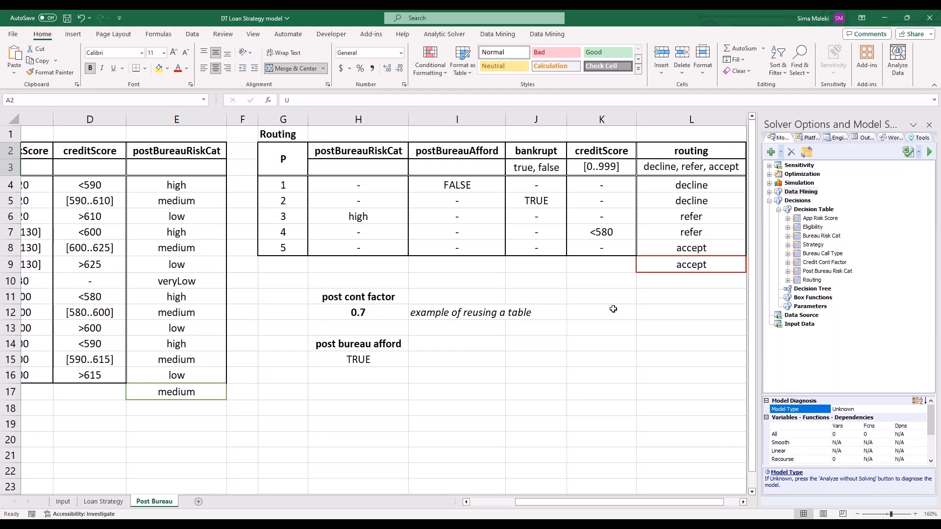
{"action": "left_click", "coordinate": [536, 359]}
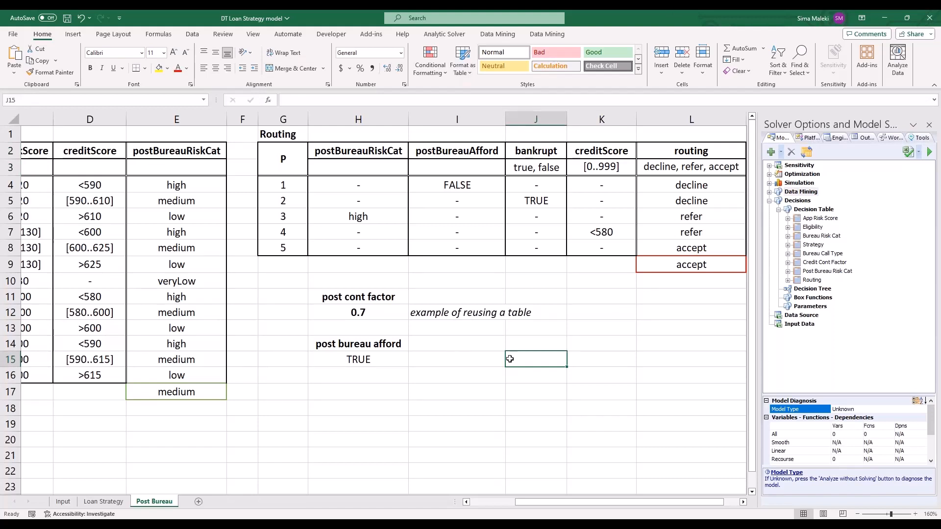
{"action": "left_click", "coordinate": [444, 34]}
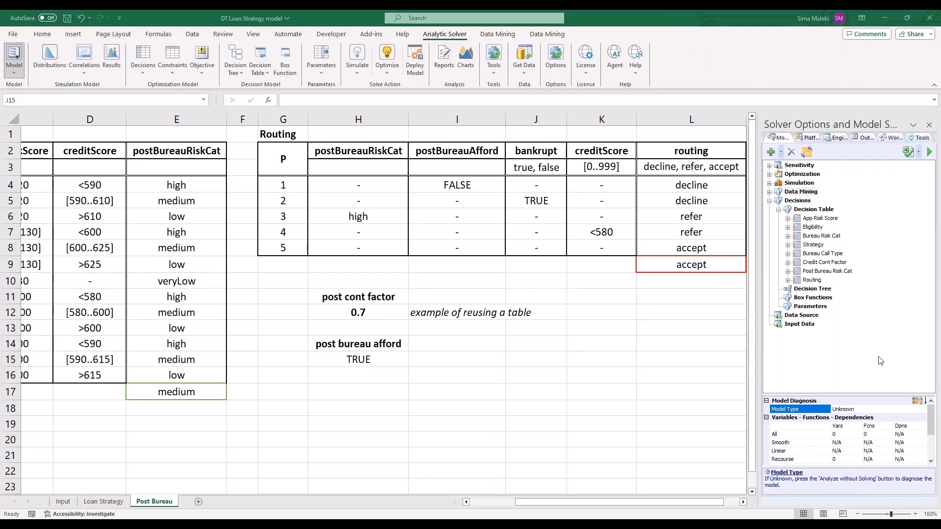
{"action": "mouse_move", "coordinate": [294, 77]}
{"action": "left_mouse_down"}
{"action": "mouse_move", "coordinate": [255, 54]}
{"action": "mouse_move", "coordinate": [300, 92]}
{"action": "left_mouse_up"}
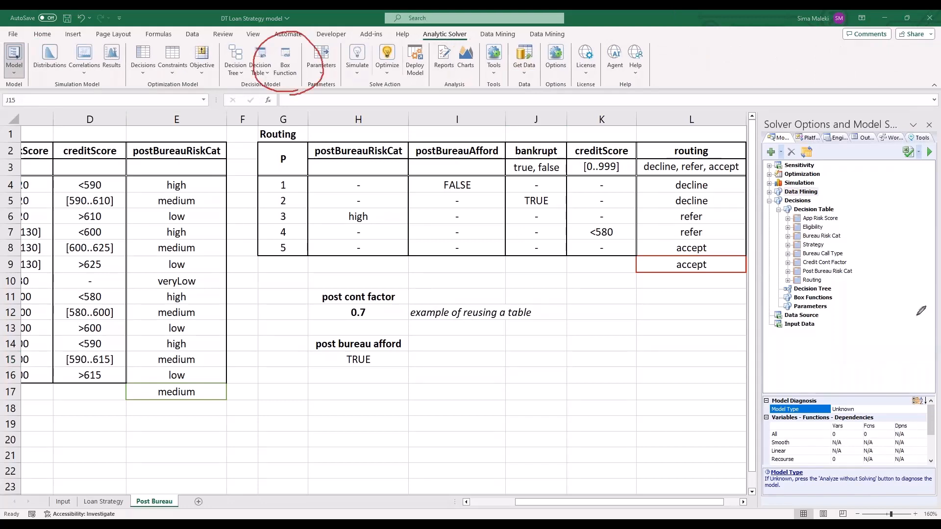
{"action": "right_click", "coordinate": [879, 395]}
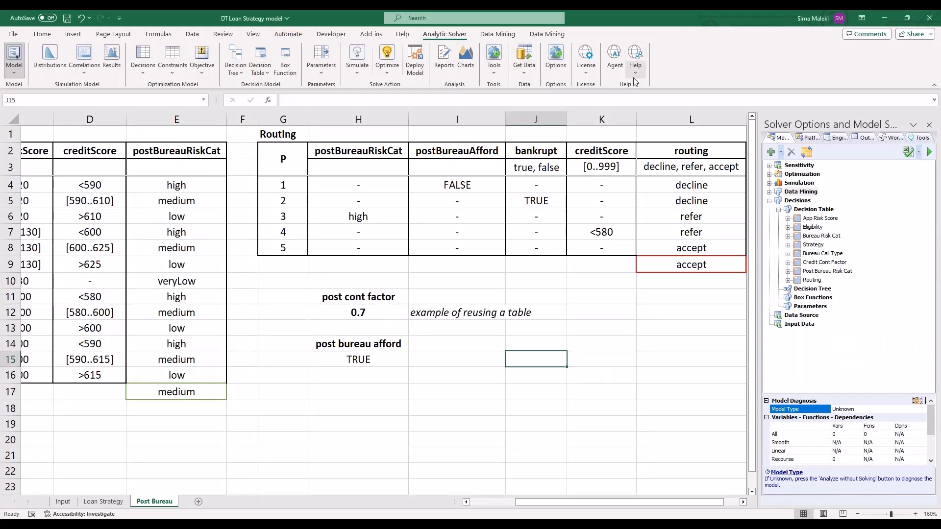
- Look through Analytic Solver's optimization example models for the Airport Box Function Example
{"action": "left_click", "coordinate": [631, 55]}
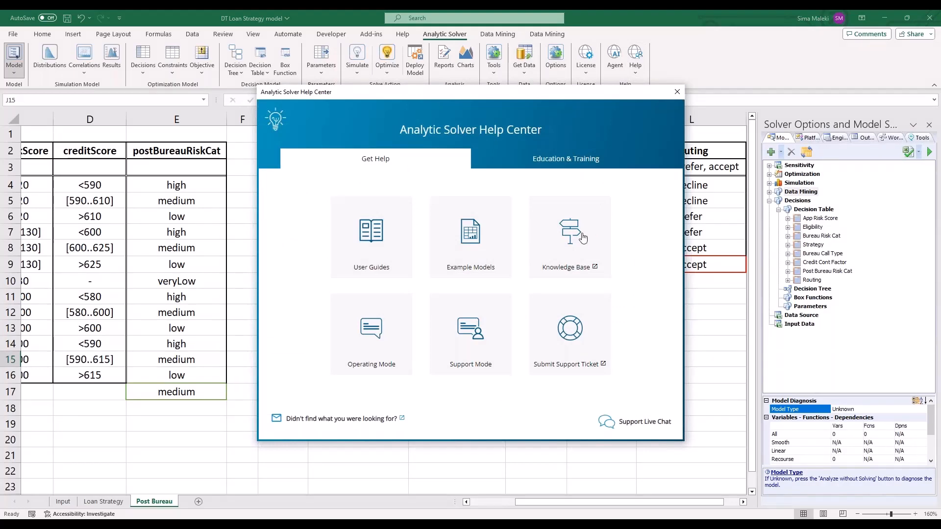
{"action": "left_click", "coordinate": [435, 266]}
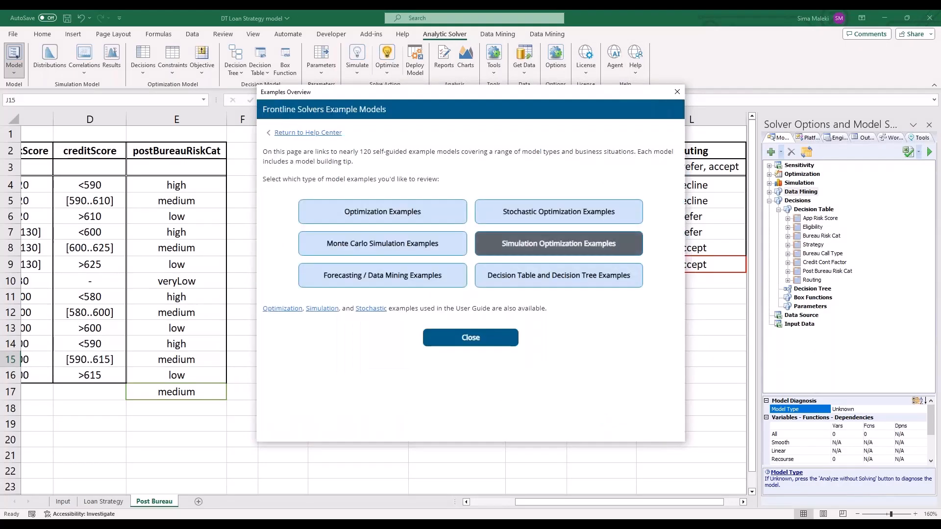
{"action": "left_click", "coordinate": [383, 211]}
{"action": "scroll", "coordinate": [468, 270], "scroll_direction": "down", "scroll_amount": 4}
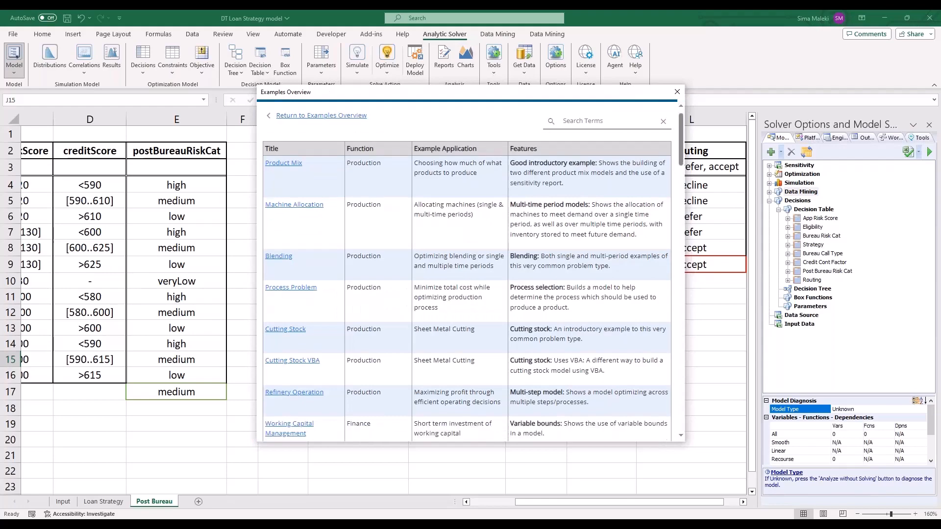
{"action": "scroll", "coordinate": [468, 270], "scroll_direction": "down", "scroll_amount": 10}
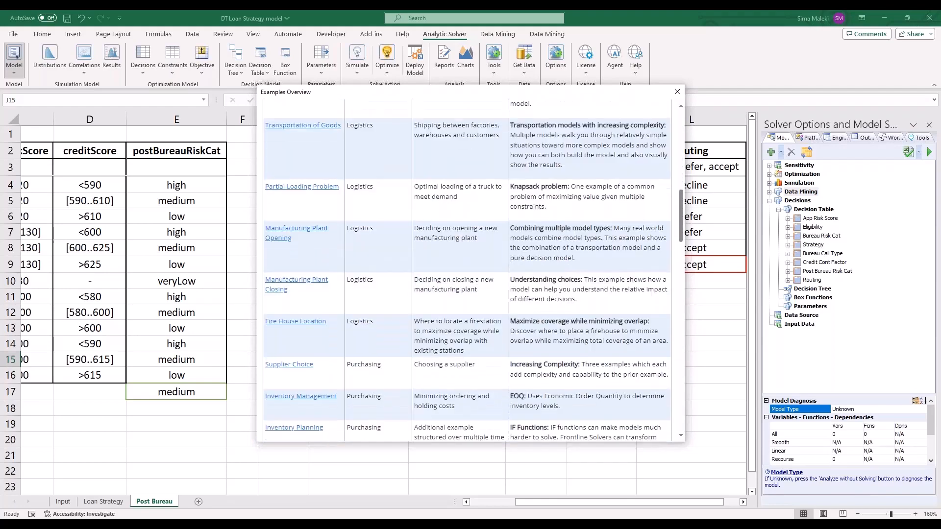
{"action": "scroll", "coordinate": [469, 269], "scroll_direction": "down", "scroll_amount": 8}
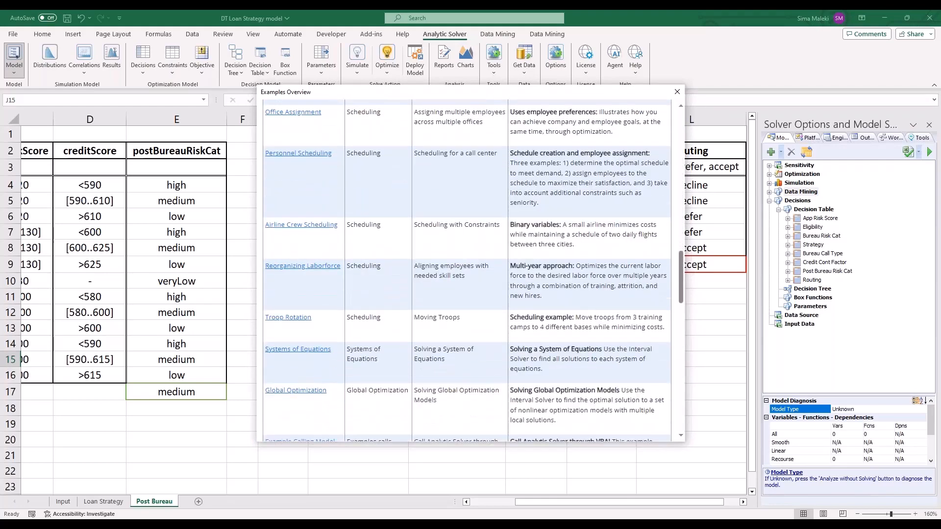
{"action": "scroll", "coordinate": [468, 270], "scroll_direction": "down", "scroll_amount": 2}
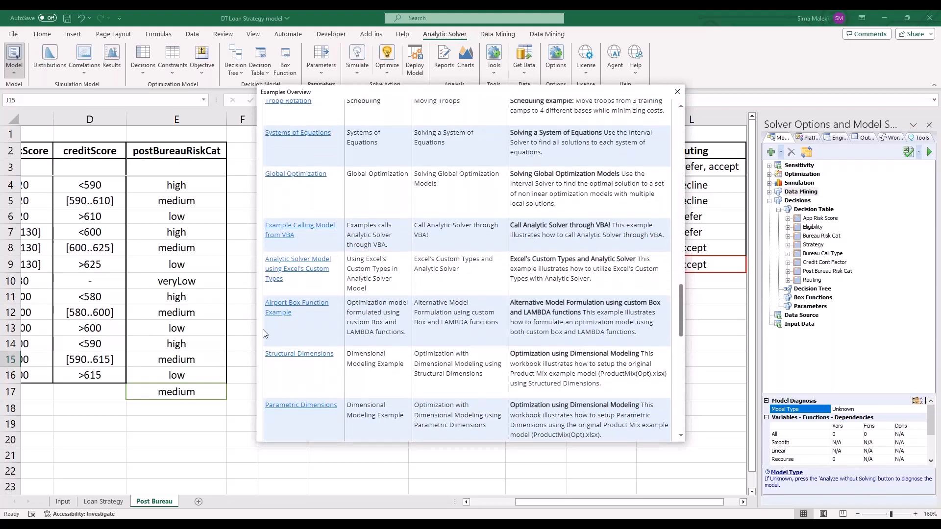